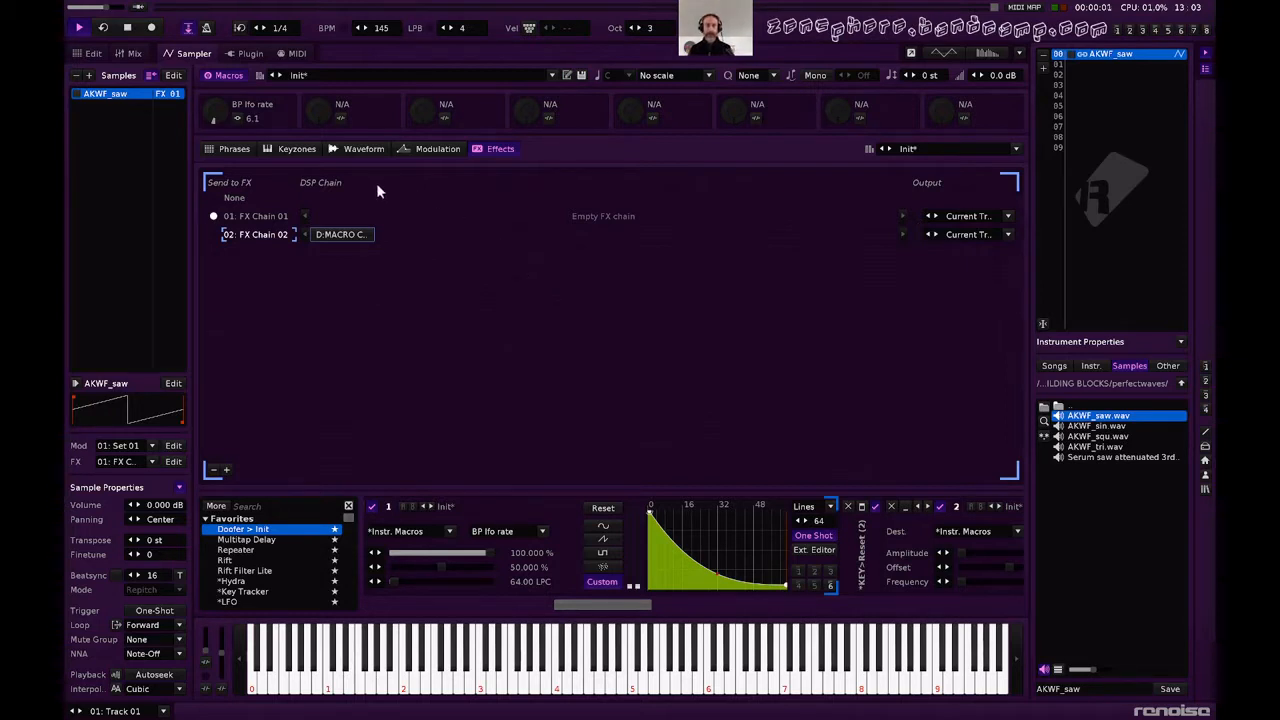
Load AKWF_saw.wav into instrument slot 01 and set the sample's transpose to -2 st and finetune to -2.
left_click(1096, 65)
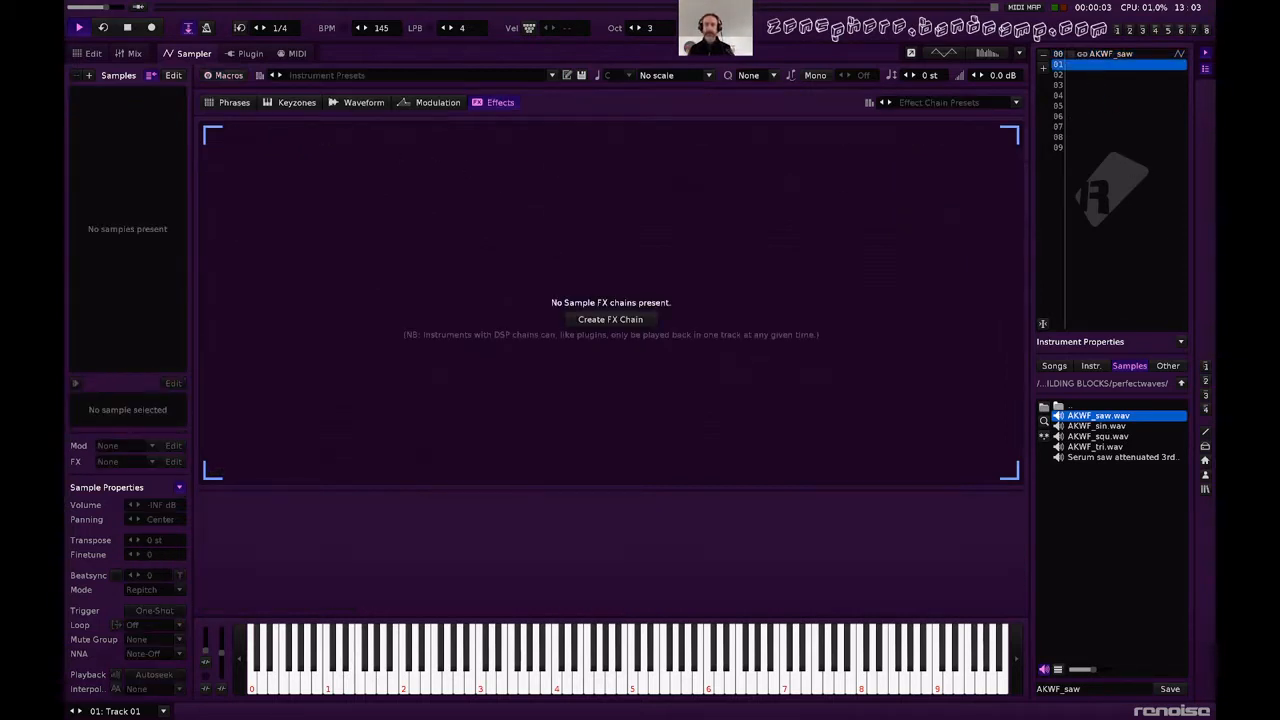
double_click(1102, 417)
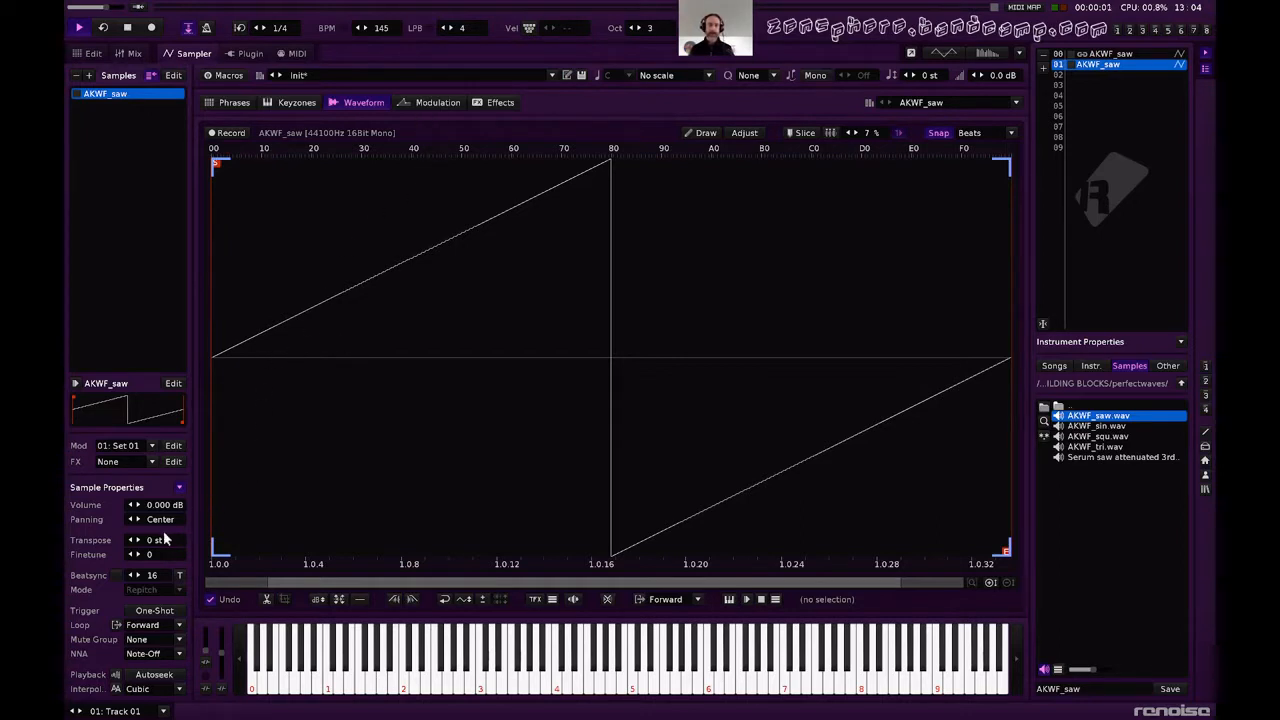
scroll(165, 539, "down", 2)
scroll(158, 555, "down", 2)
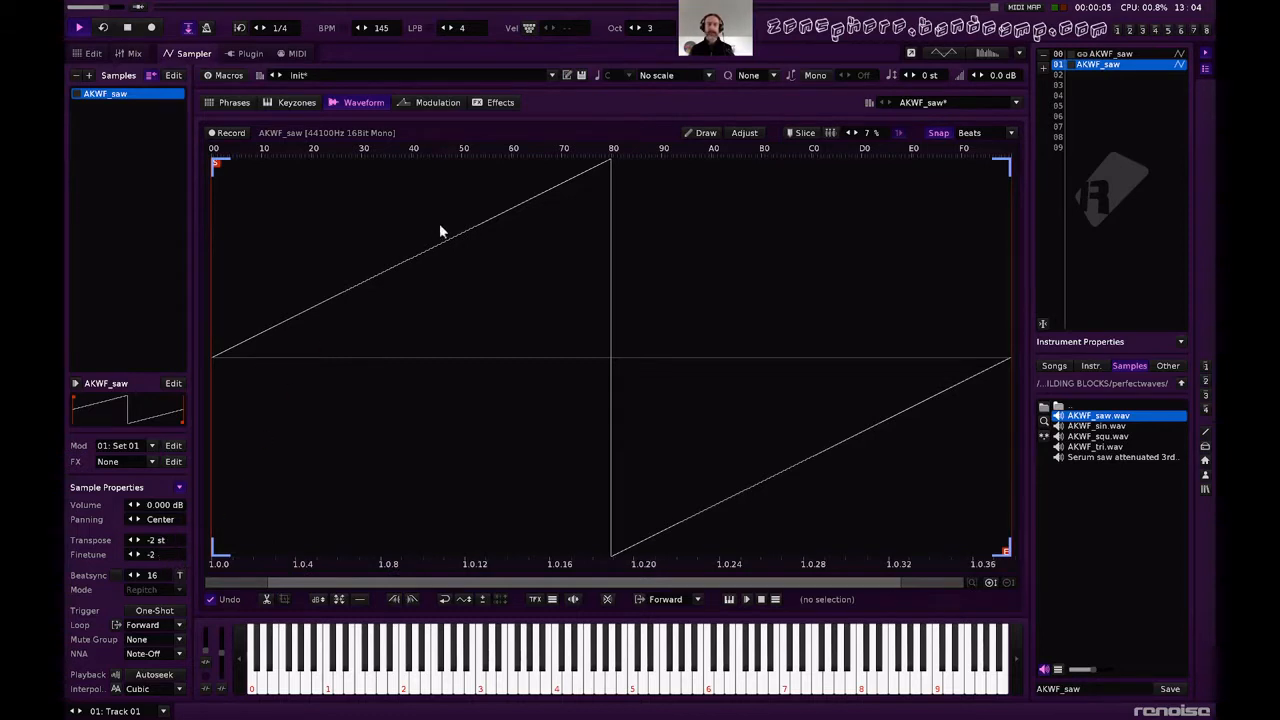
Create a sample FX chain, add the AU version of MTuner to it, and play a test note with its editor open.
left_click(490, 102)
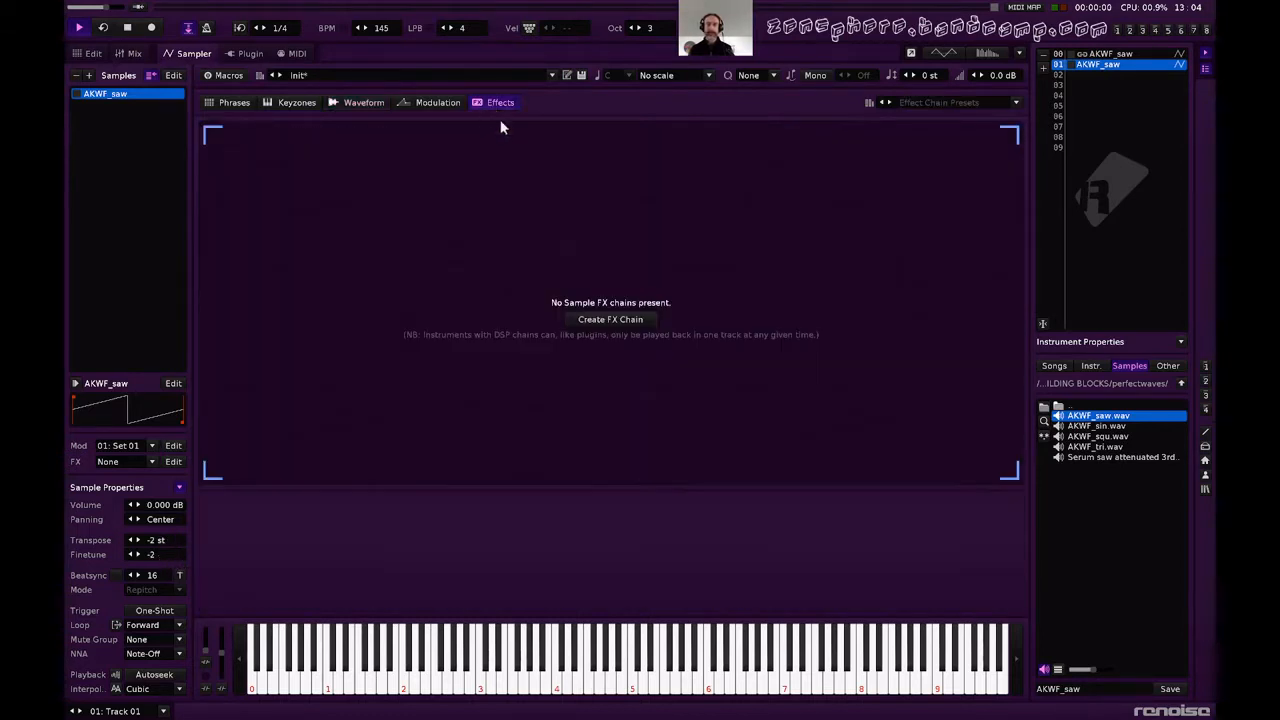
left_click(609, 322)
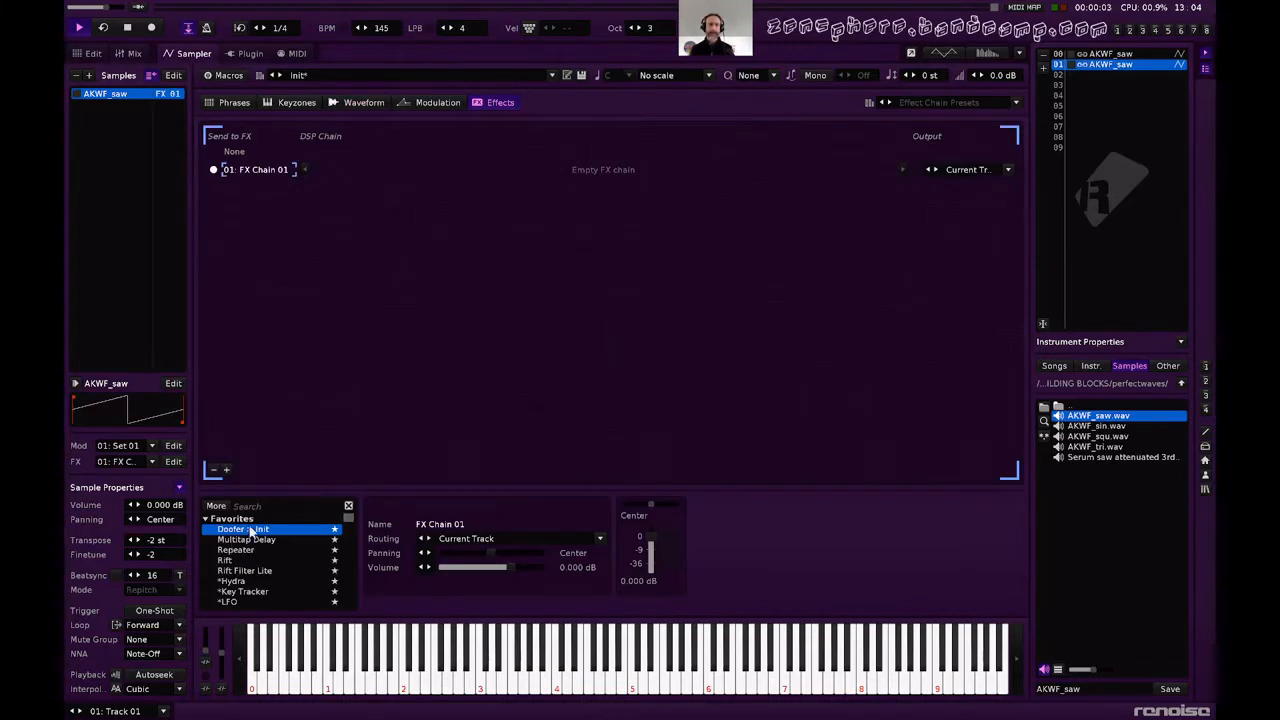
left_click(256, 507)
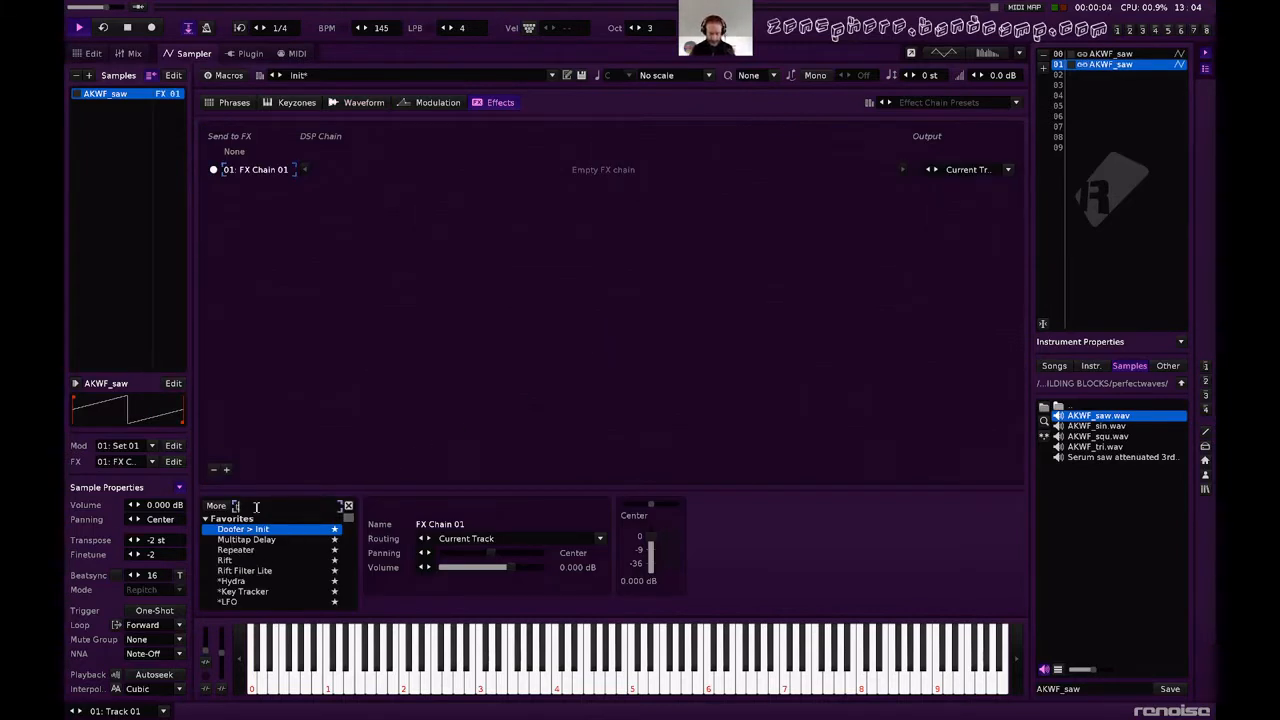
type("tune")
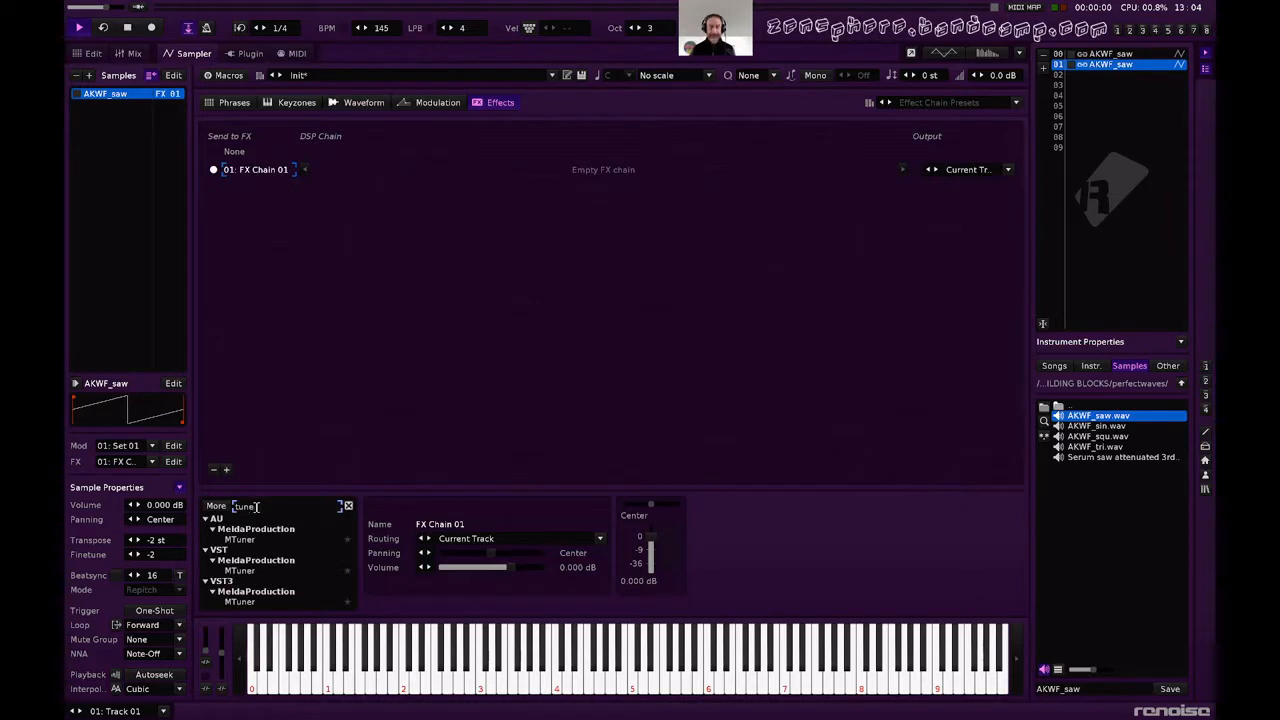
double_click(248, 541)
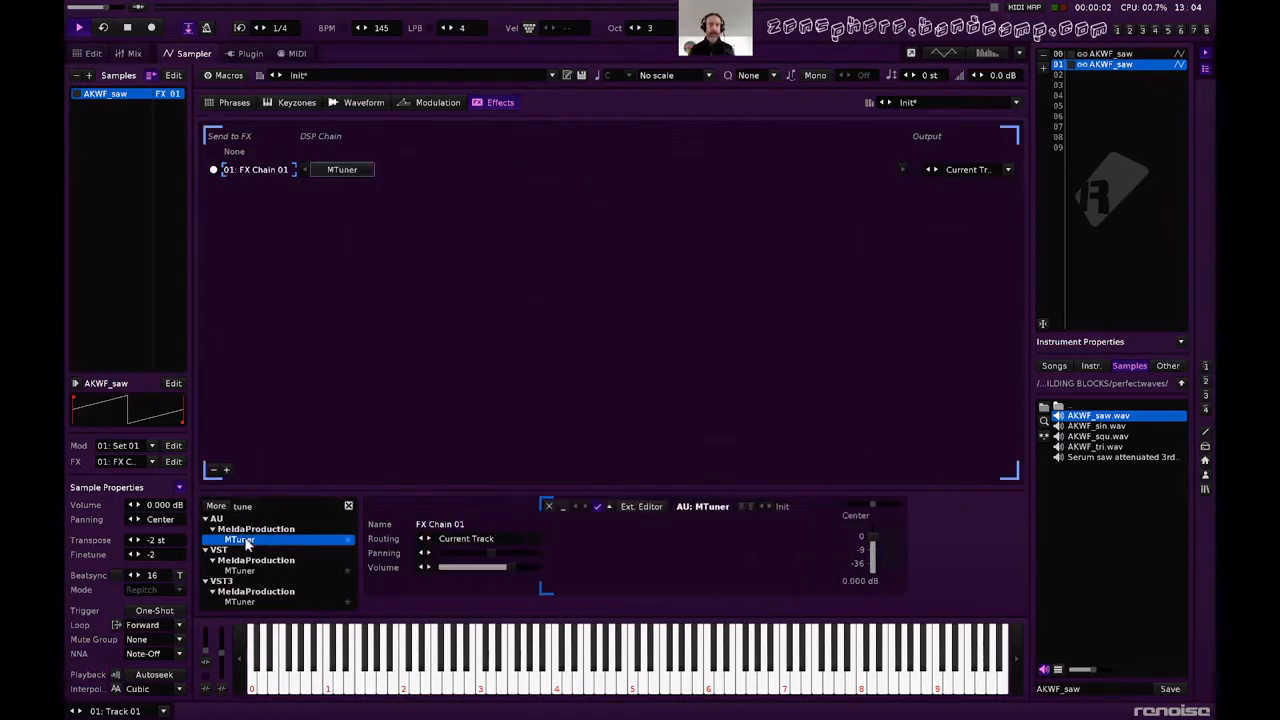
left_click(728, 507)
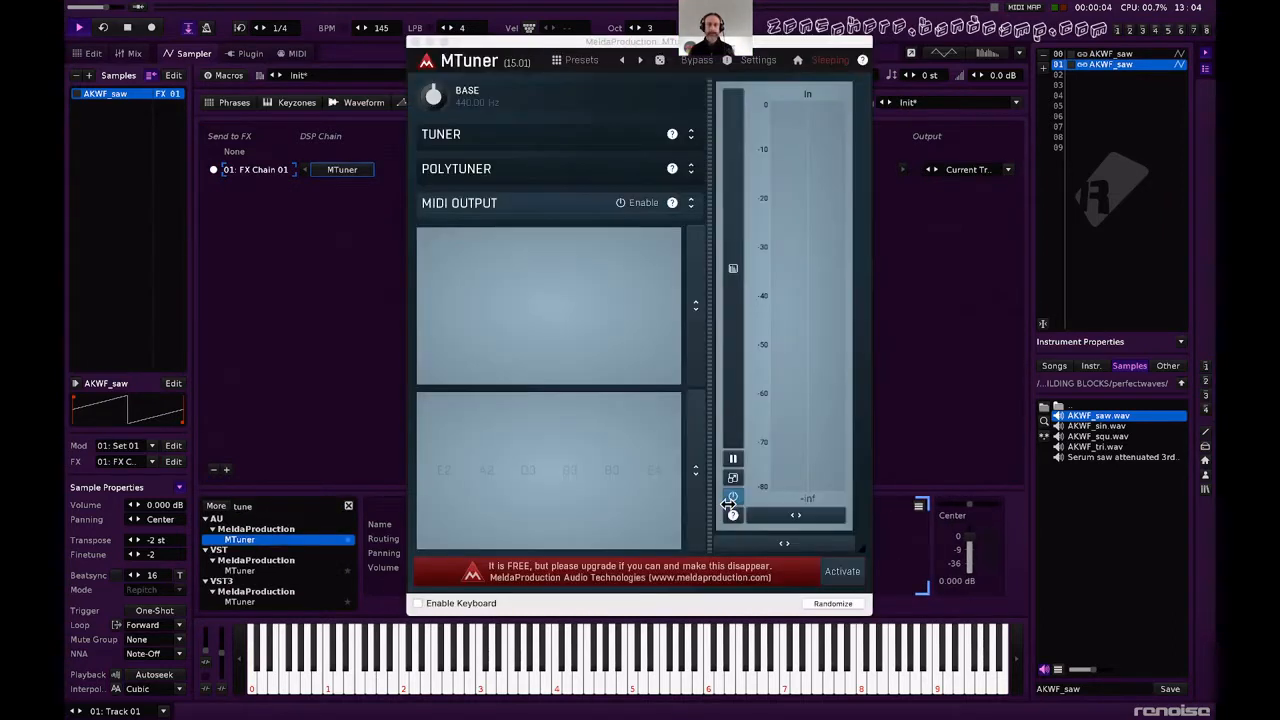
key("q")
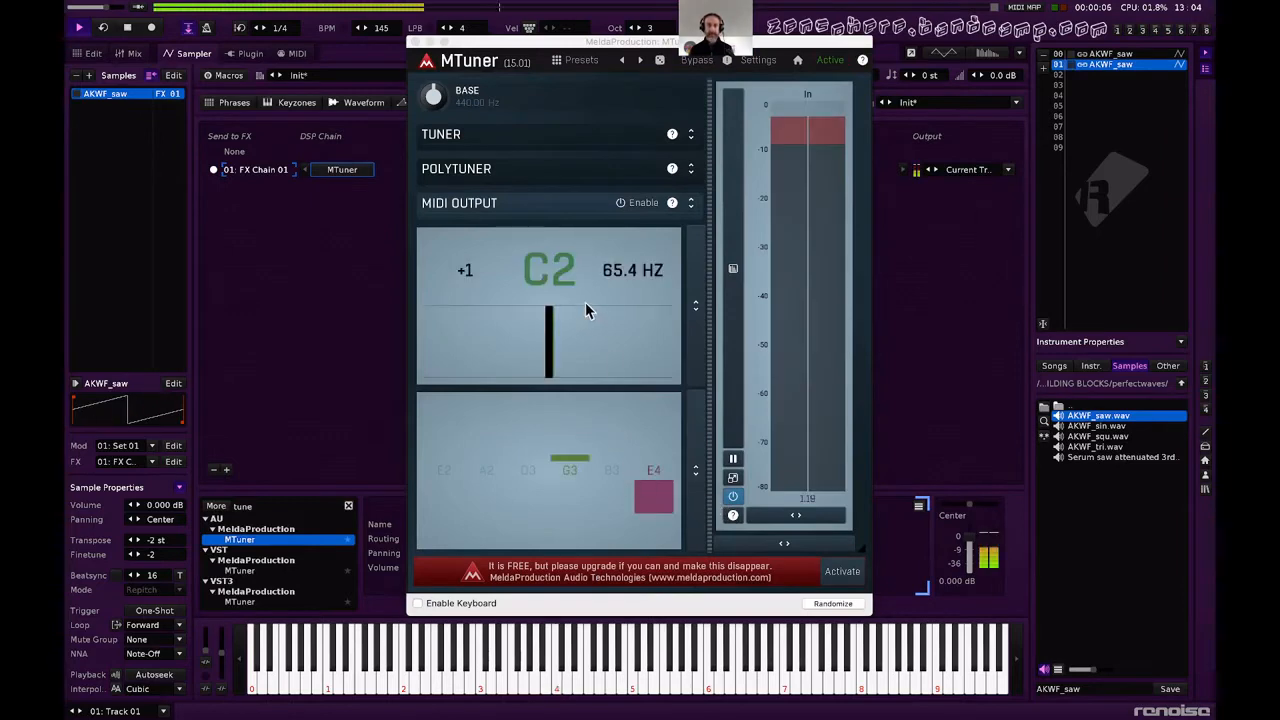
Set the sample's transpose and finetune to 0 and play a note to check its tuning.
double_click(158, 539)
type("0")
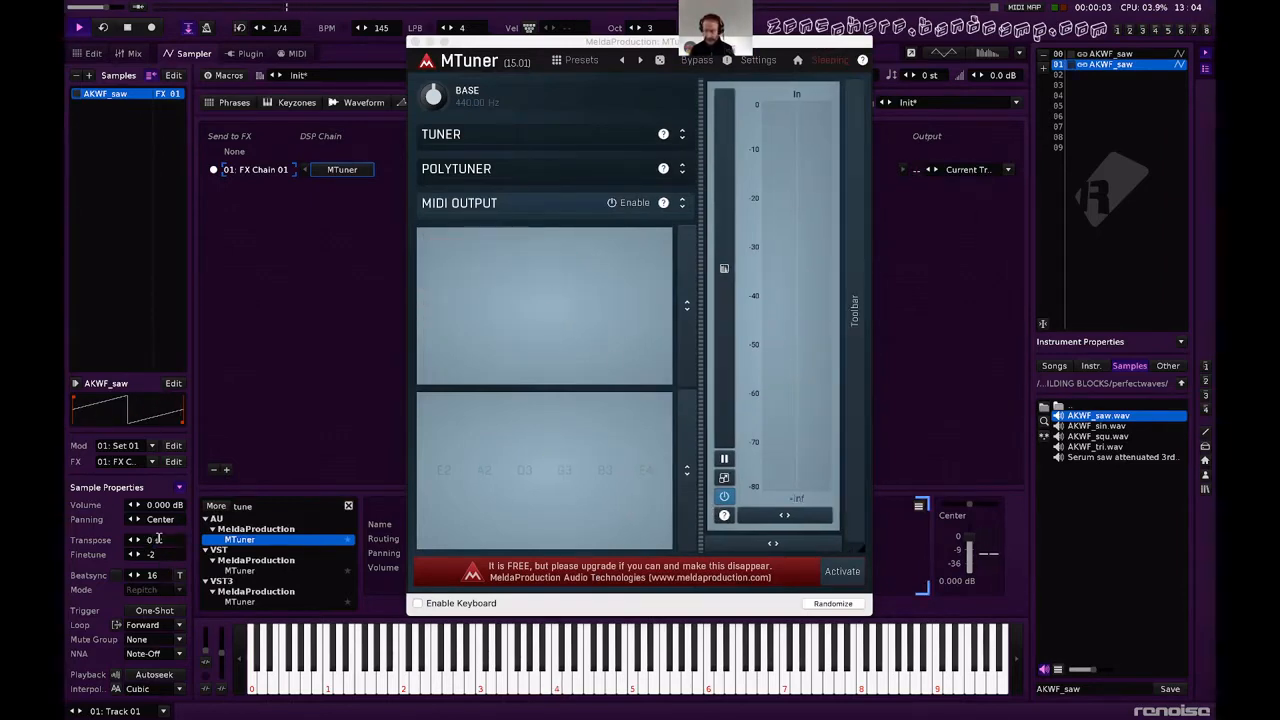
double_click(155, 554)
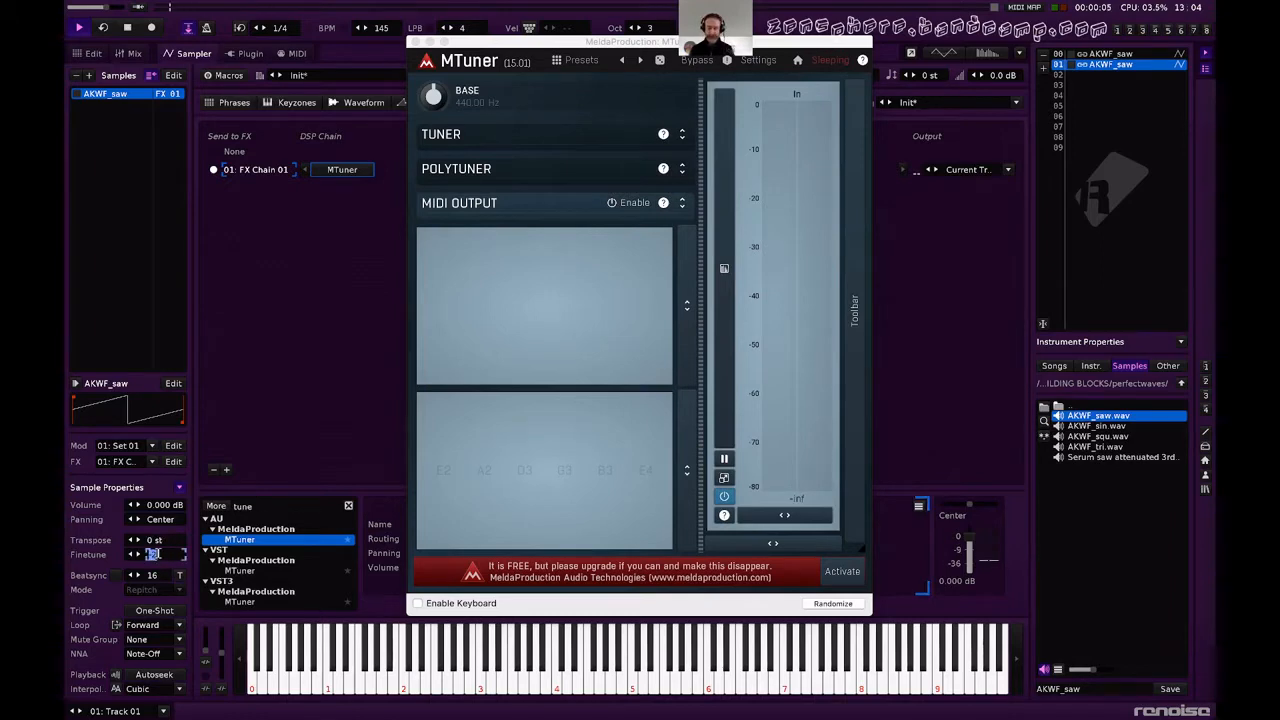
type("0")
key("Return")
key("q")
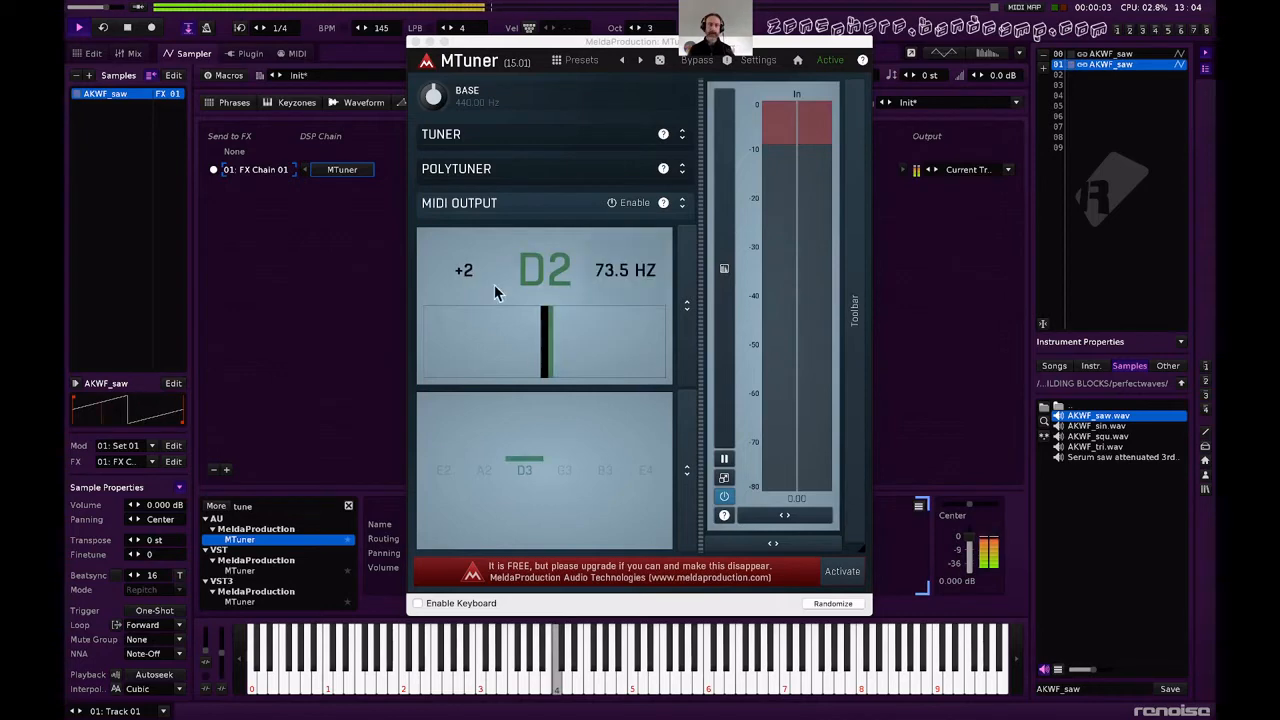
Set the sample's transpose to -2 st and its finetune to -2.
double_click(155, 541)
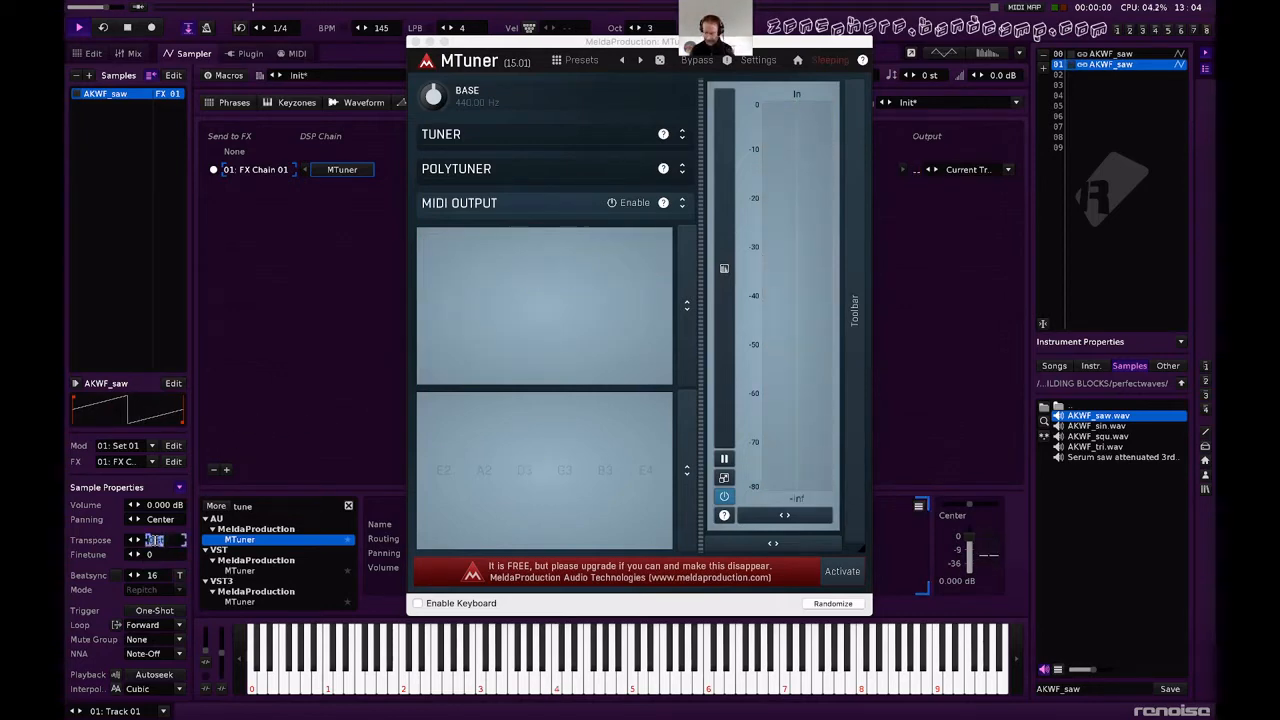
type("-2")
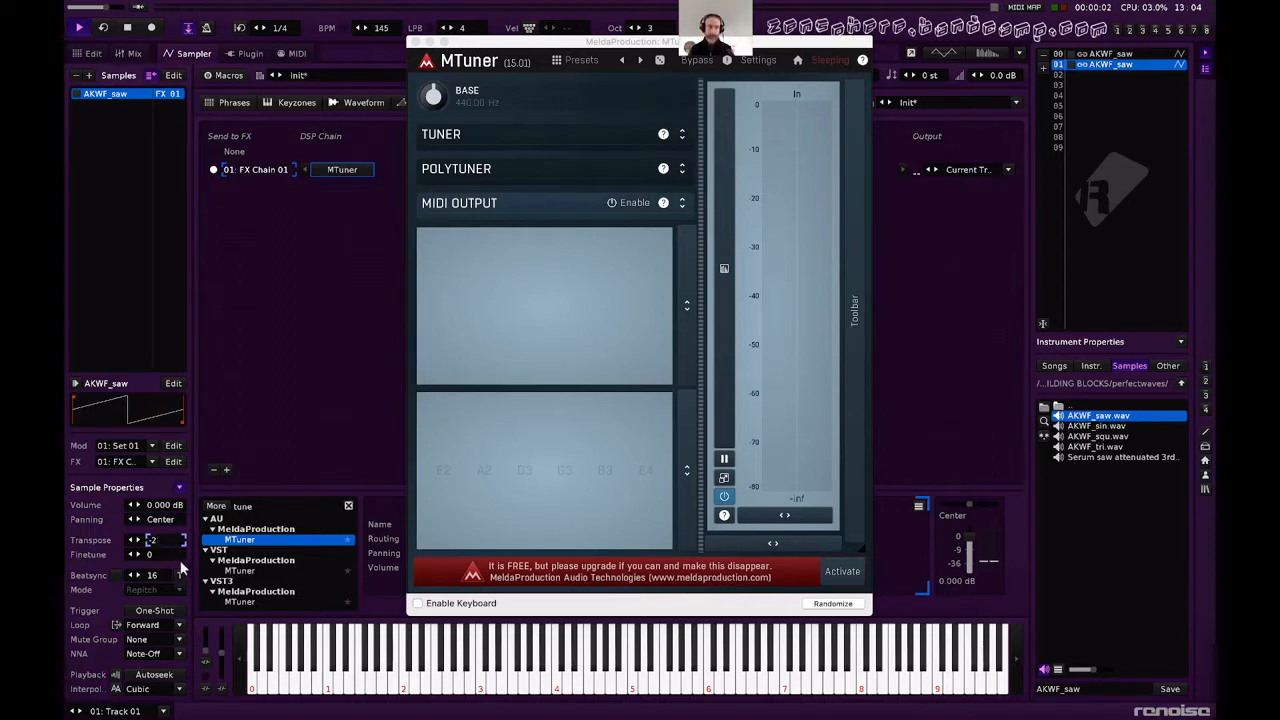
key("Return")
left_click_drag(169, 556, 169, 562)
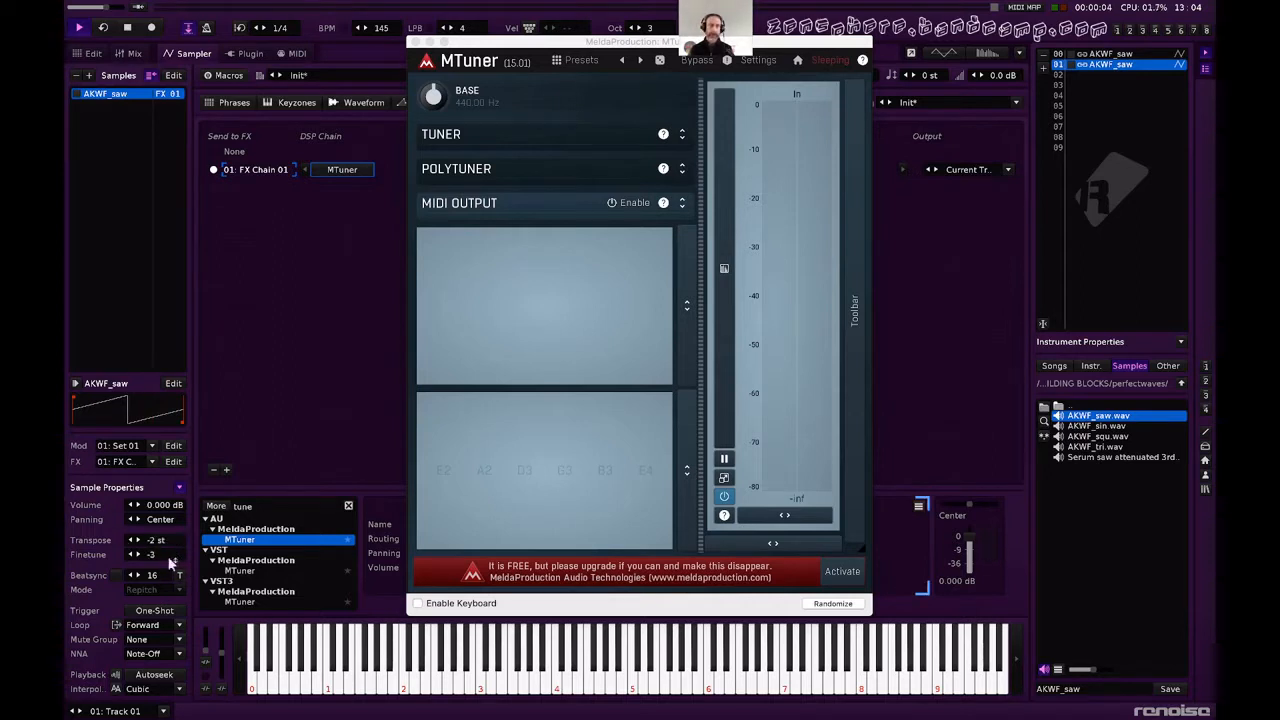
left_click(139, 556)
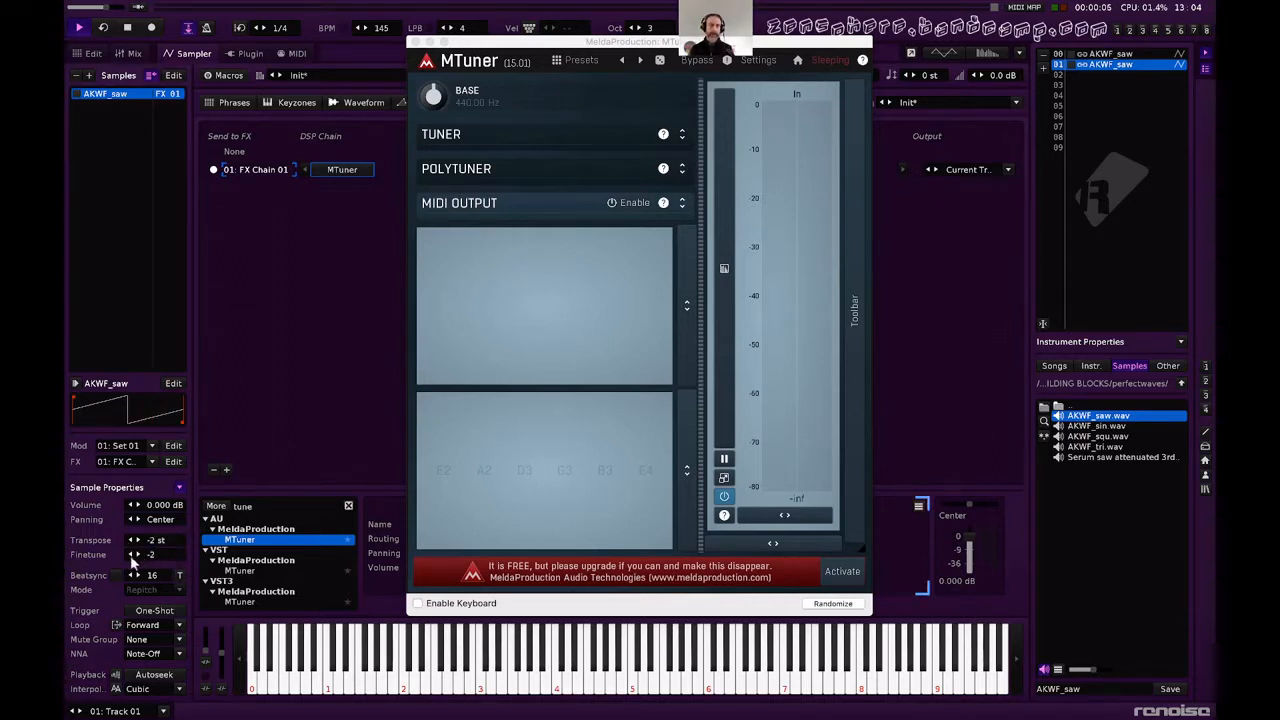
Close the MTuner editor and remove MTuner from the FX chain.
left_click(416, 42)
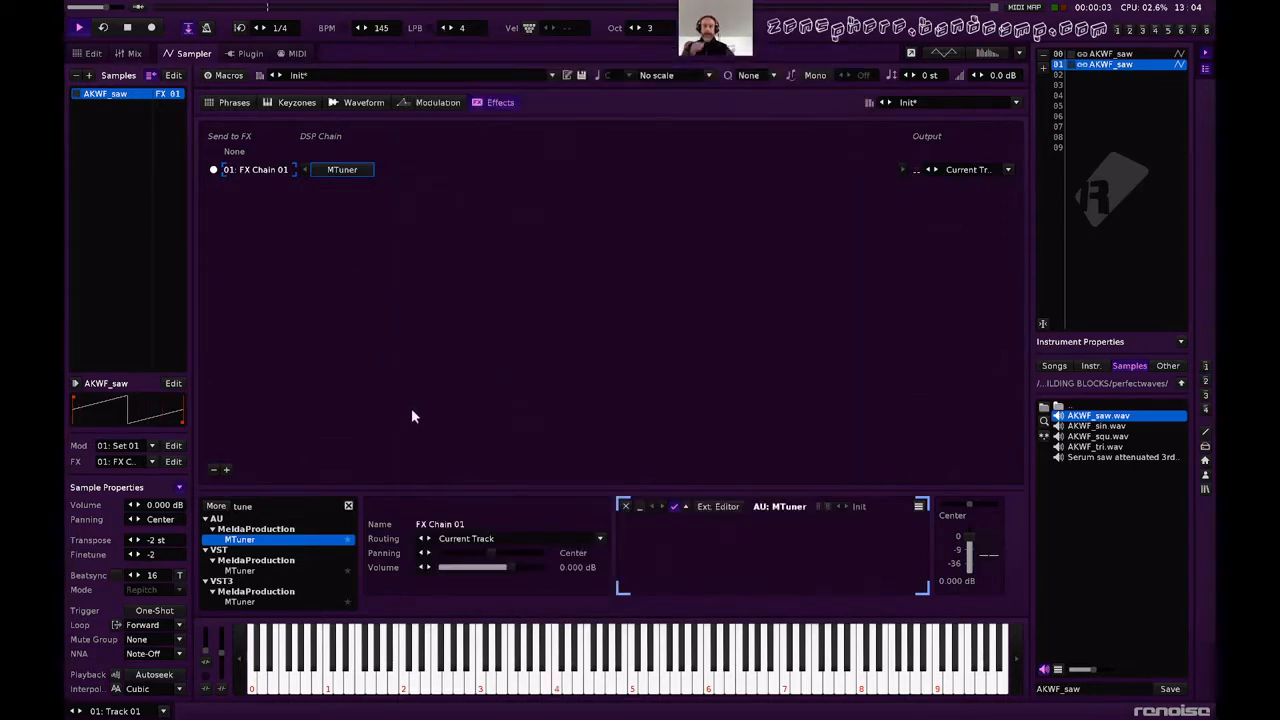
left_click(625, 506)
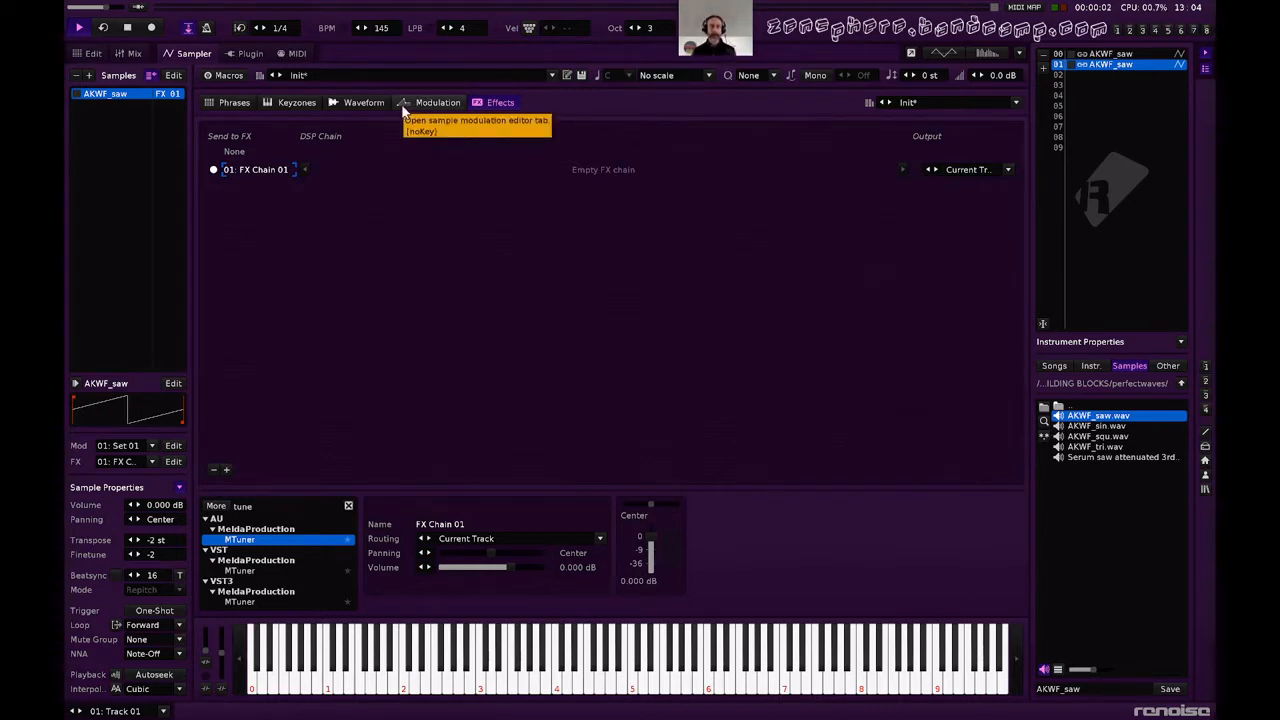
Set the filter type of modulation Set 01 to BP Clean and add an LFO to the filter's frequency.
left_click(404, 110)
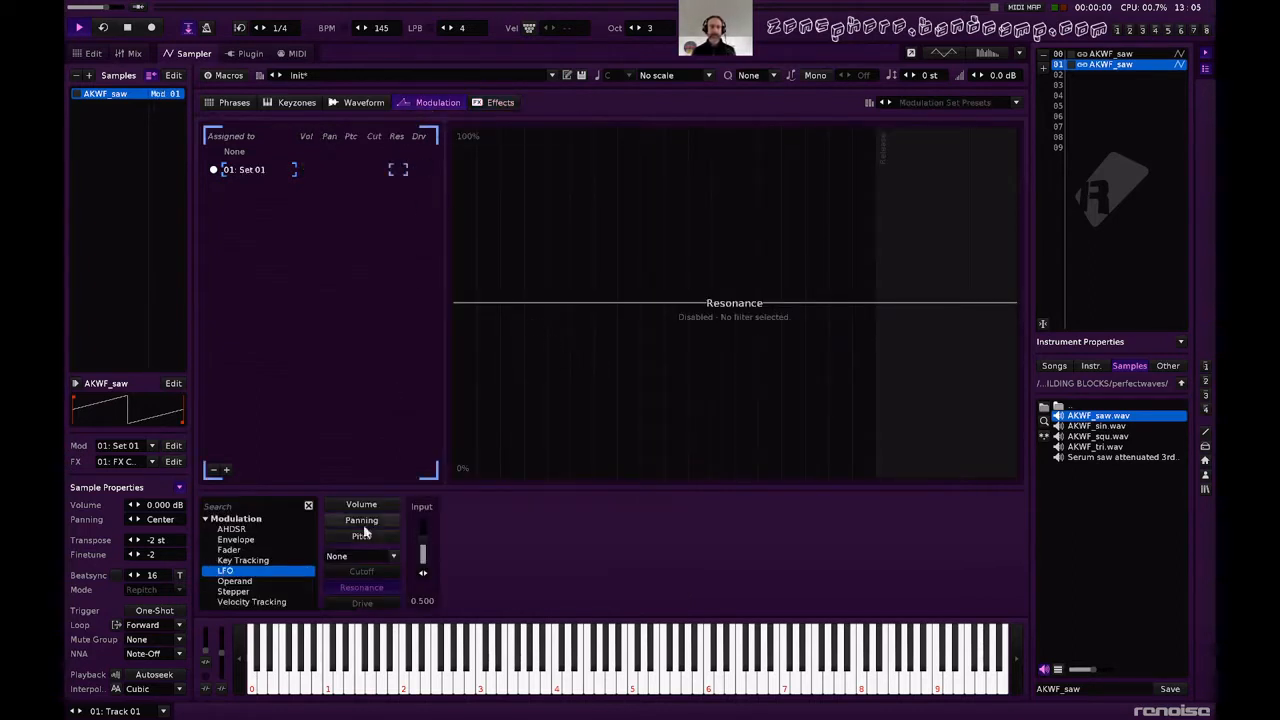
left_click(350, 560)
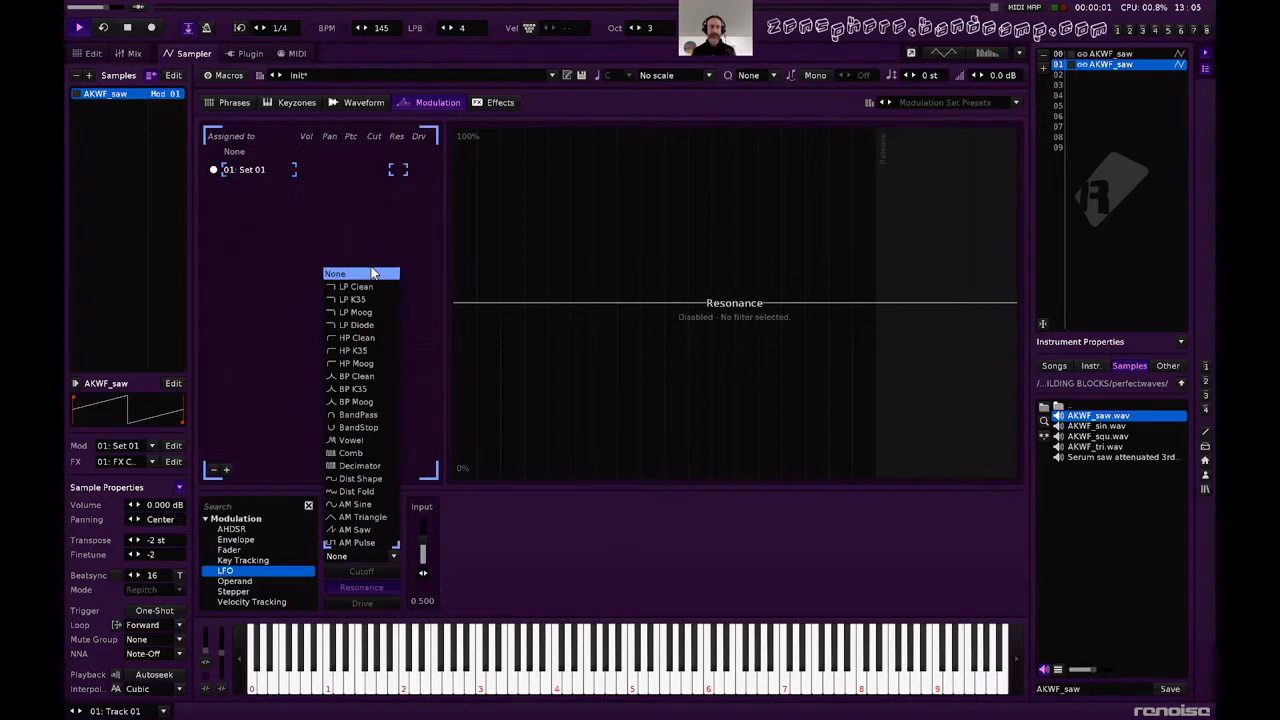
left_click(370, 377)
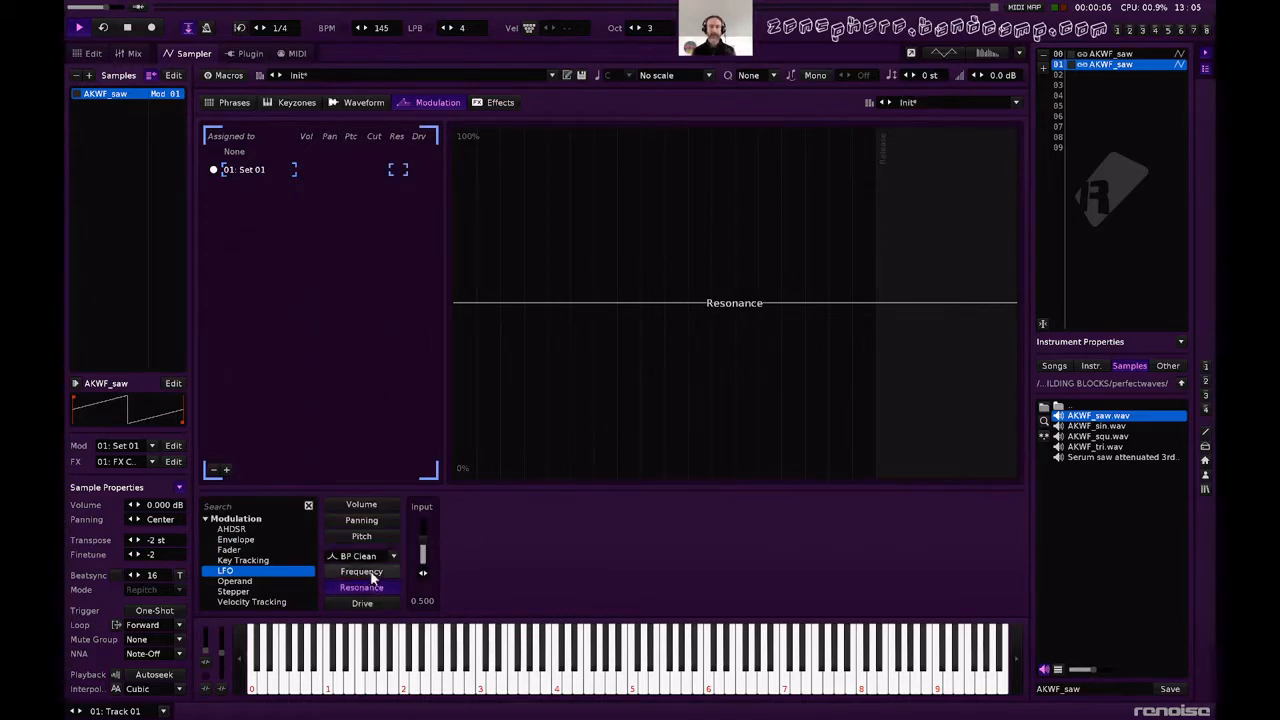
left_click(370, 573)
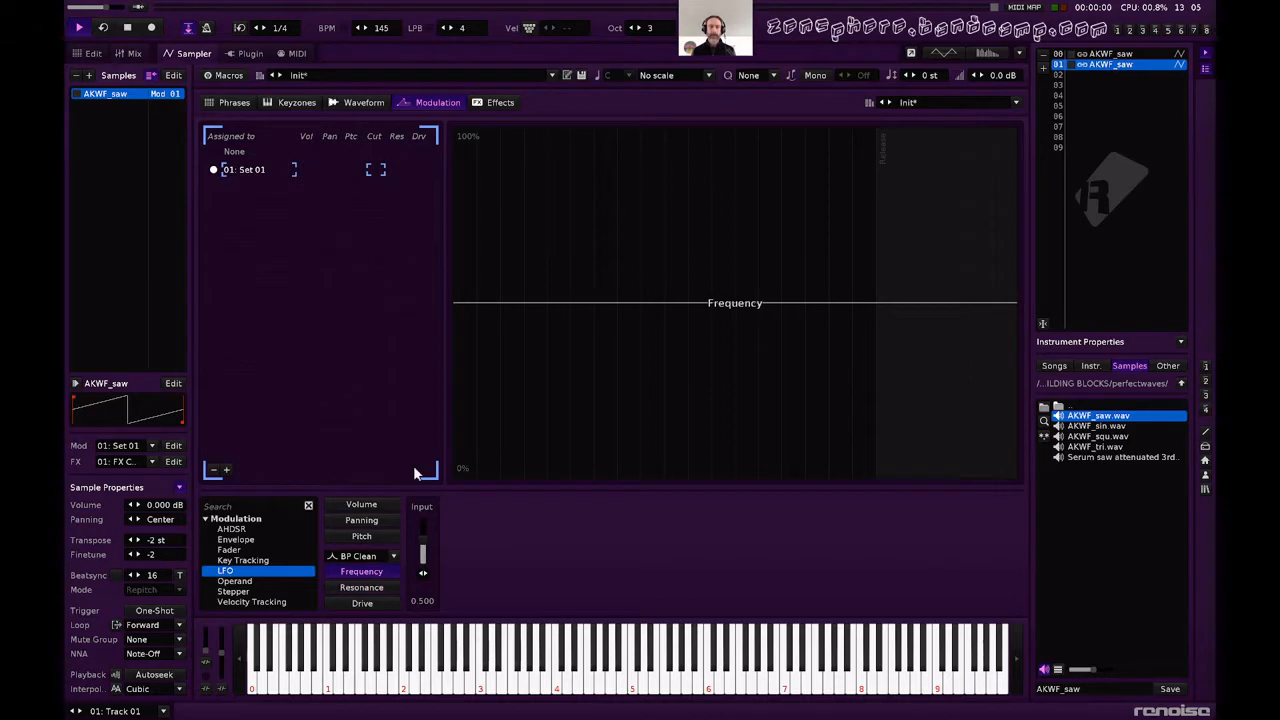
left_click(228, 76)
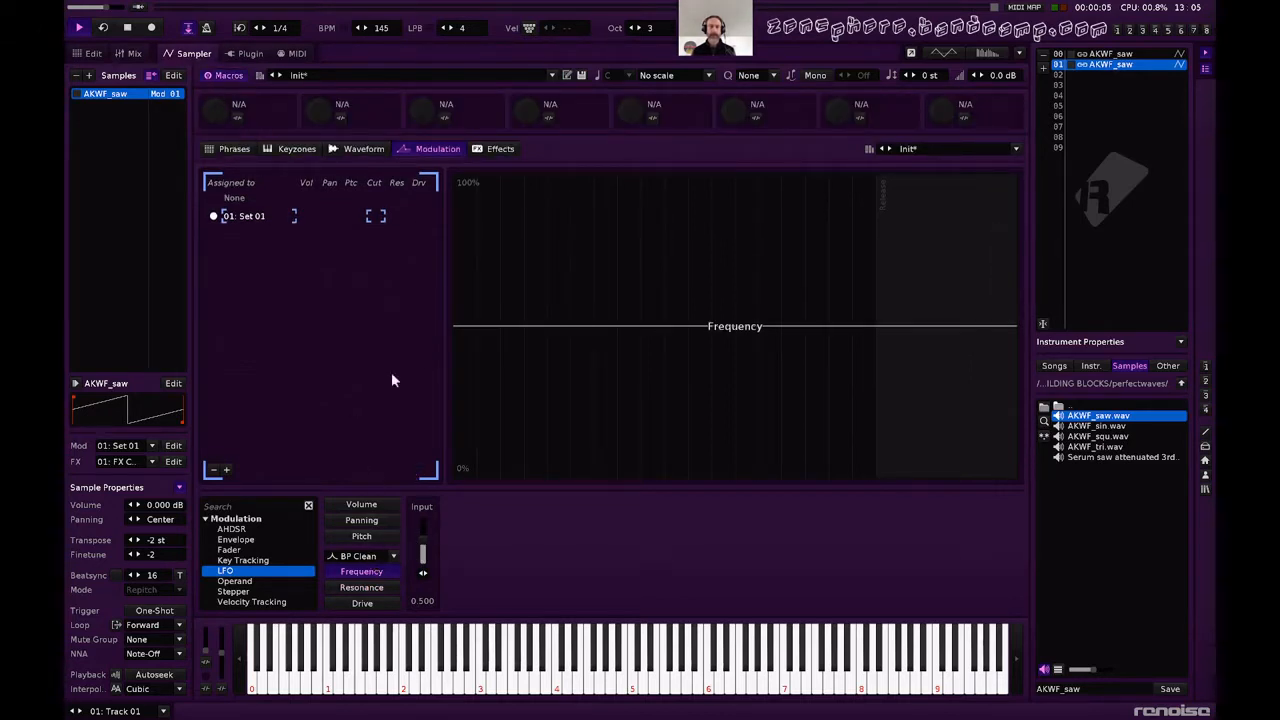
double_click(268, 572)
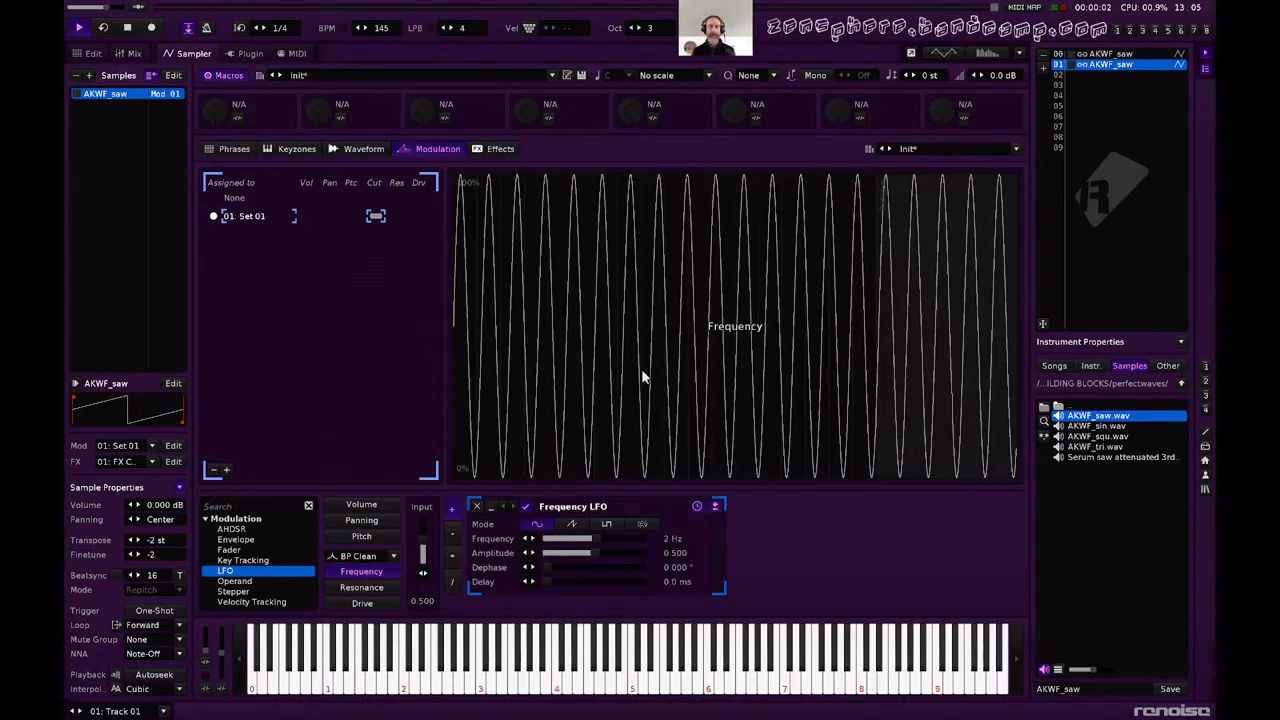
Map the first macro to the LFO's frequency and lower the macro to about 6.8 while playing a test note.
left_click(238, 120)
left_click(598, 537)
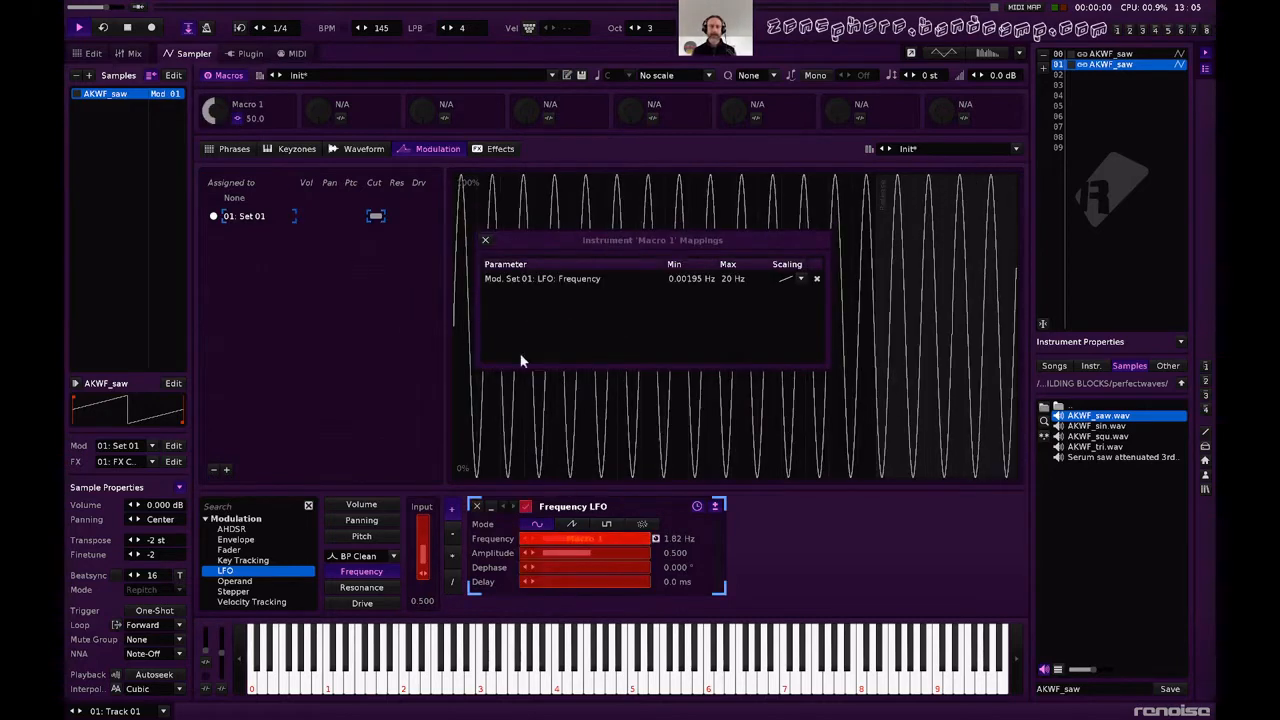
left_click(485, 240)
key("q")
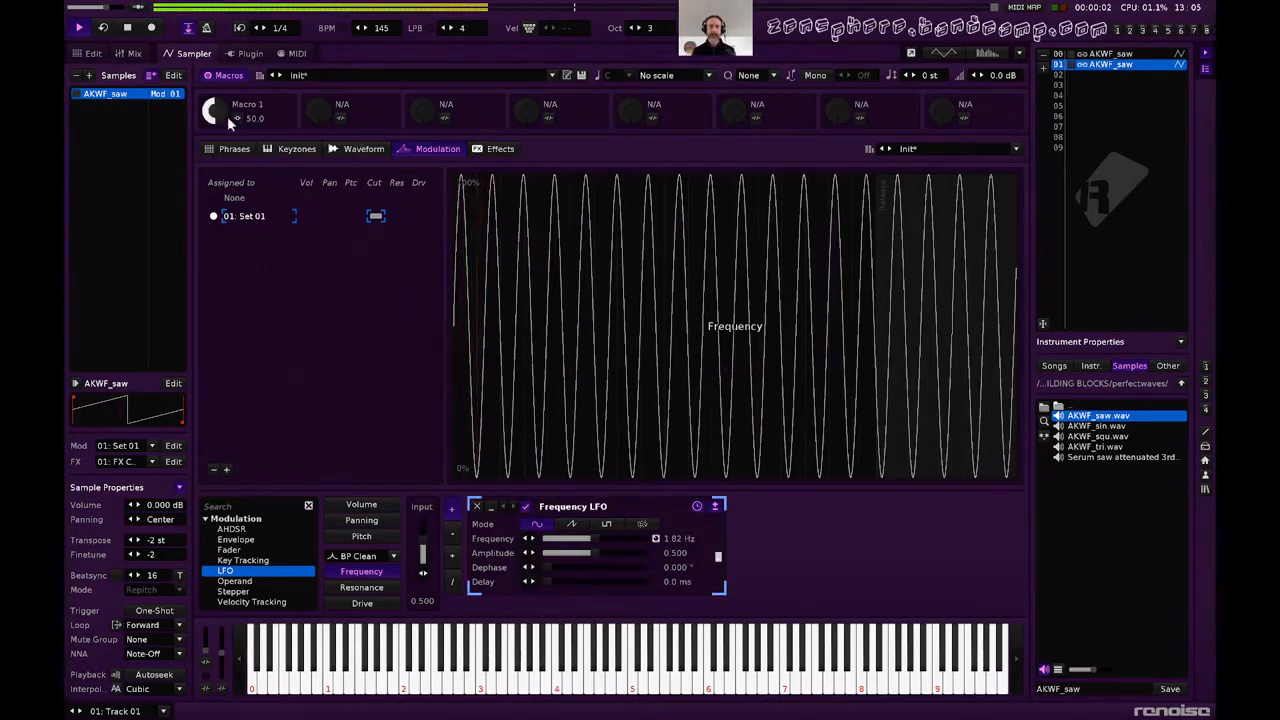
left_click_drag(217, 112, 217, 150)
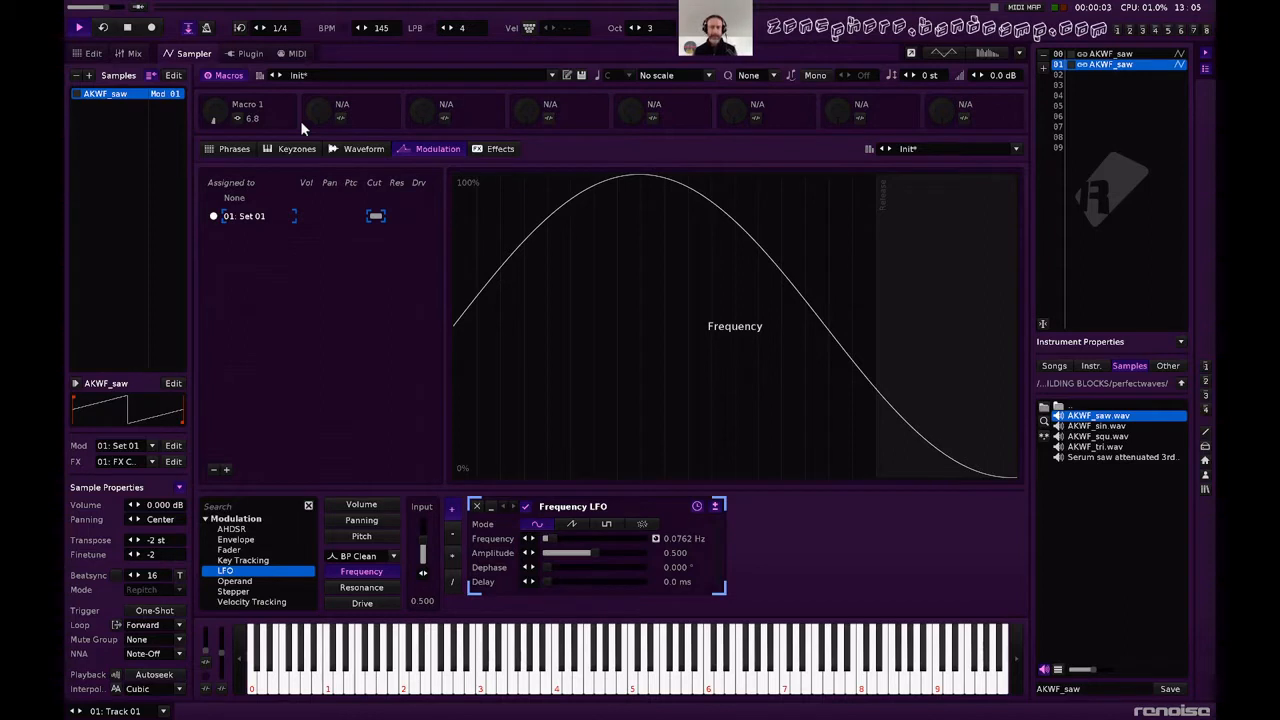
left_click(500, 148)
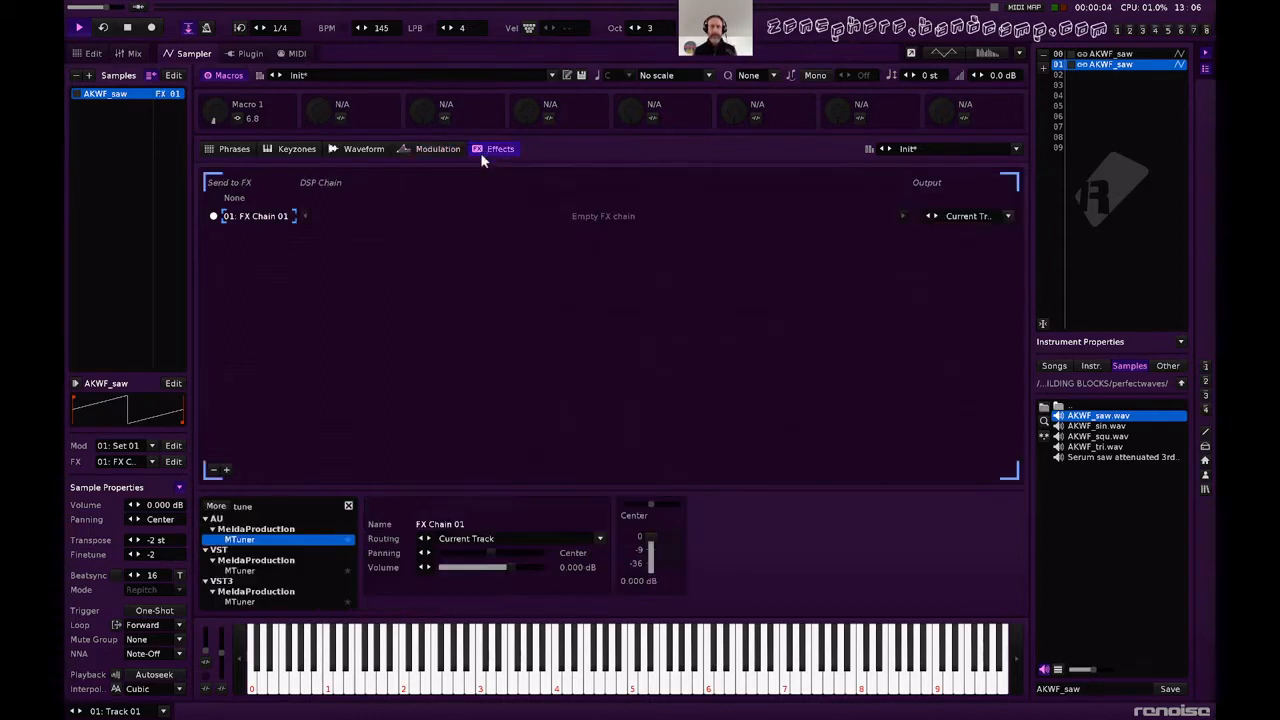
left_click(418, 149)
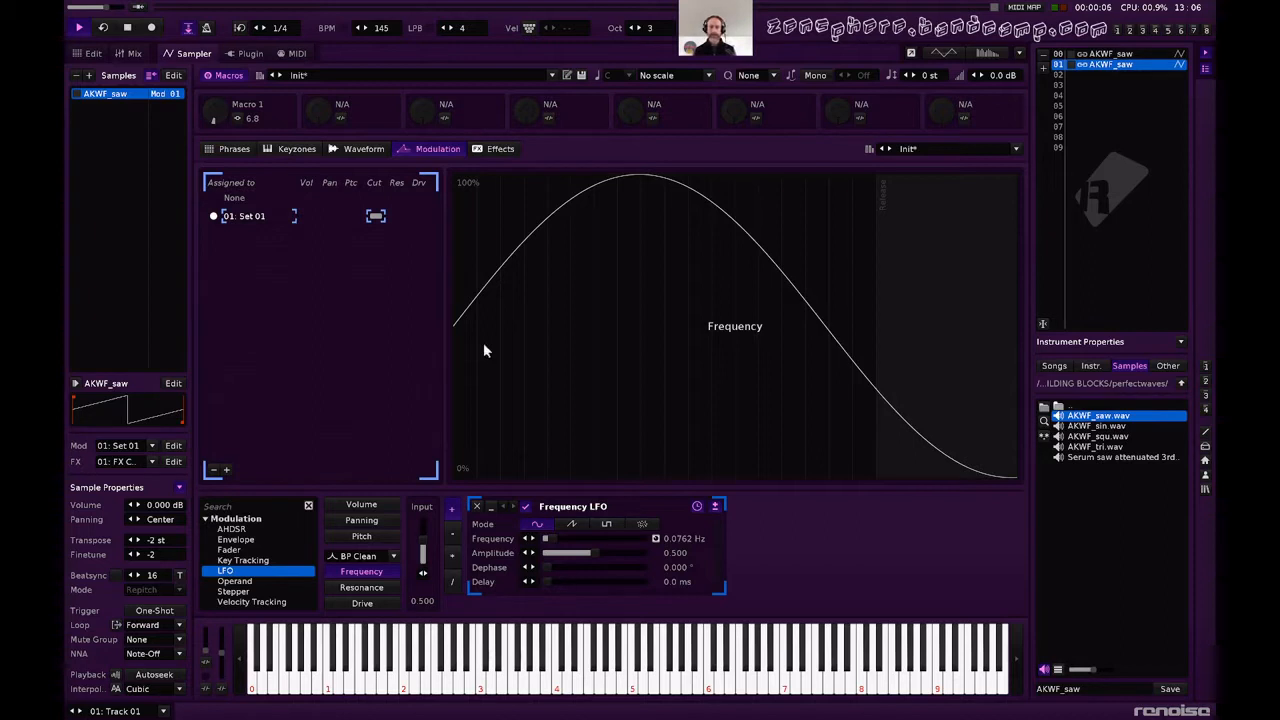
left_click(239, 119)
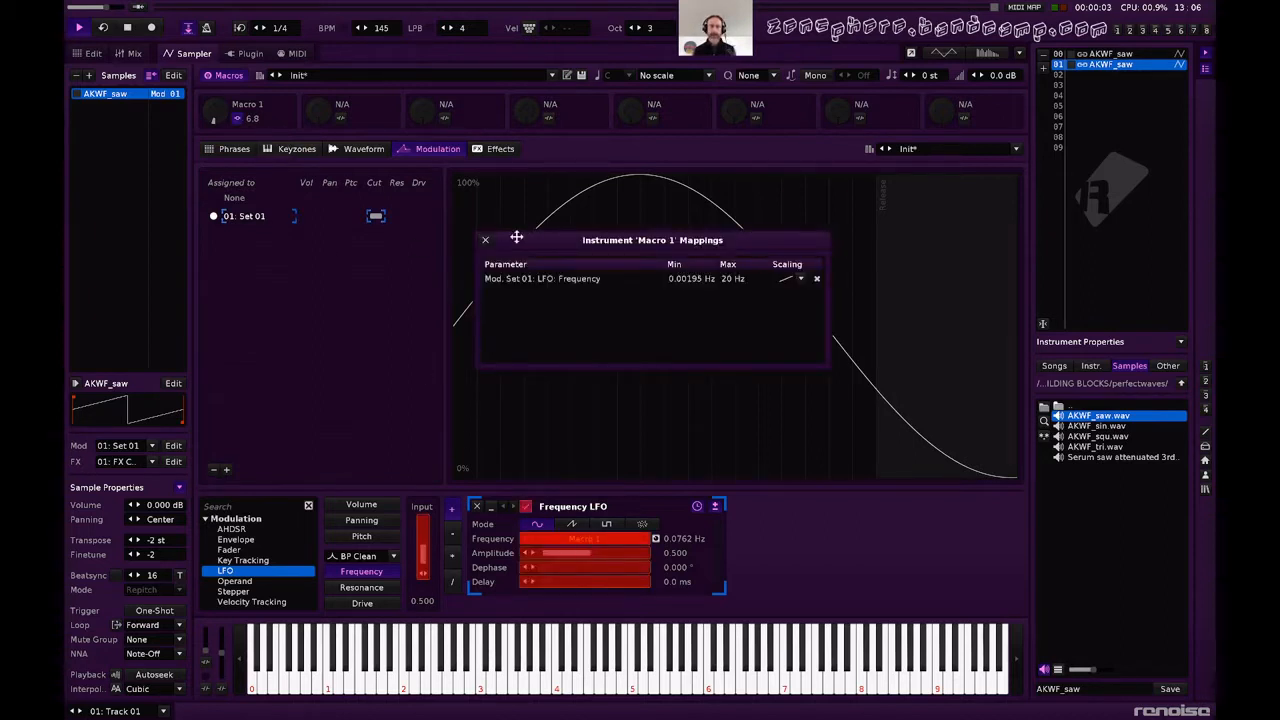
left_click(484, 241)
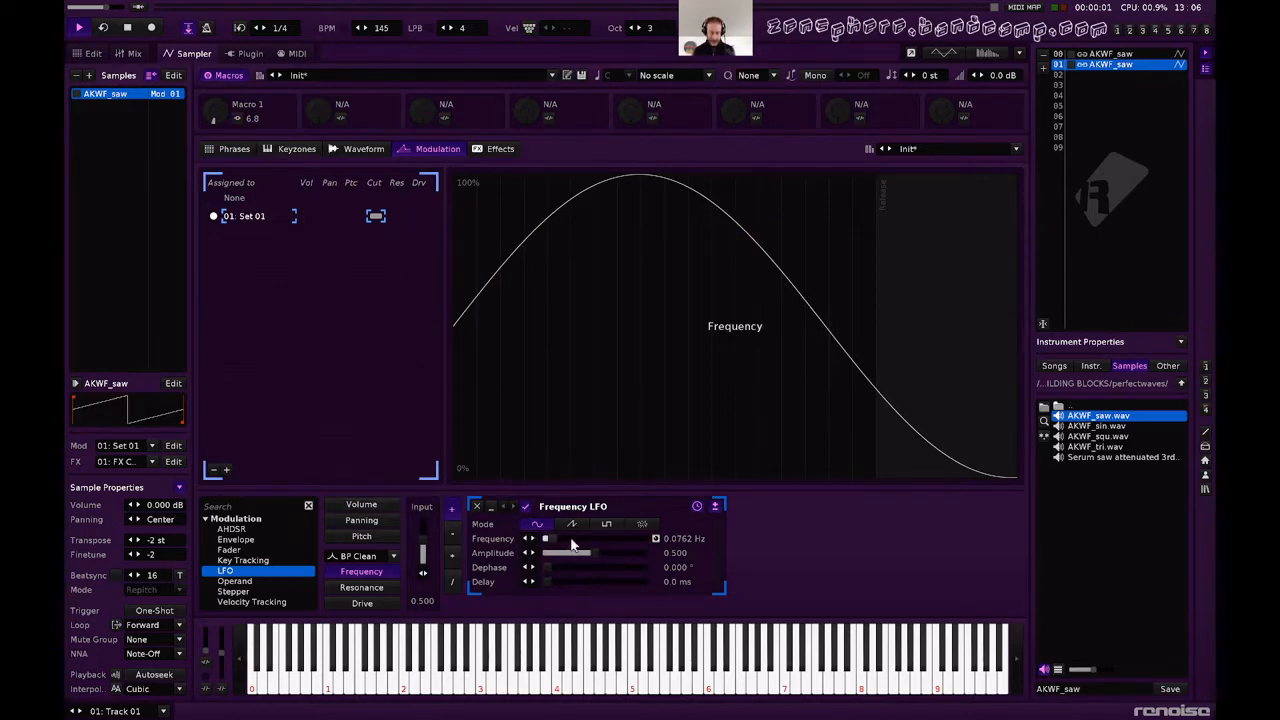
Enter a C-3 note for instrument 01 on line 00 of Track 01 in the pattern editor.
key("F1")
key("space")
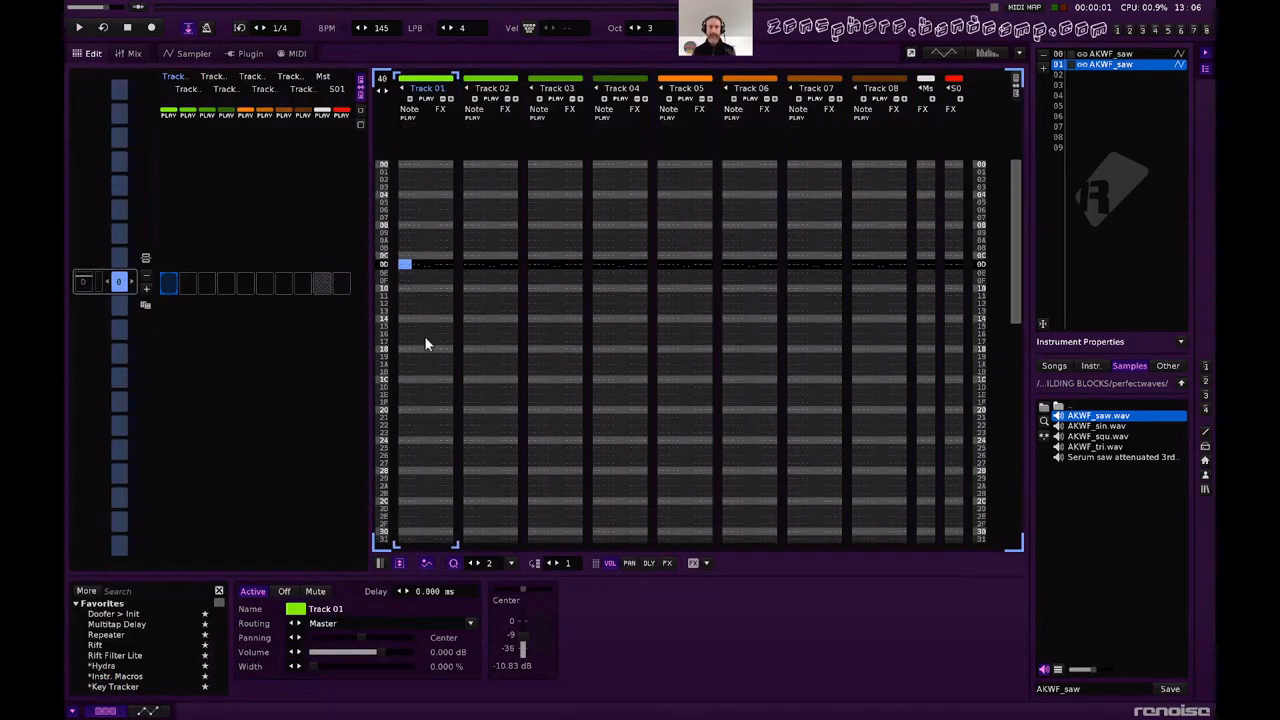
key("Home")
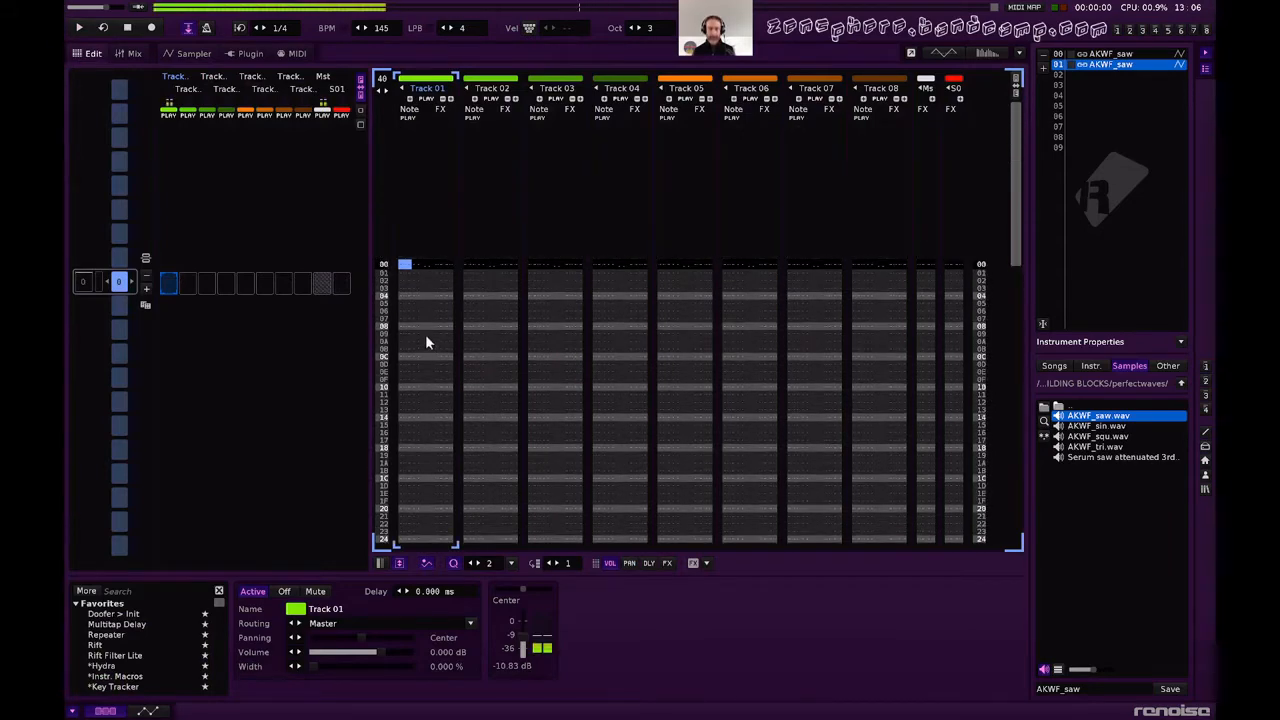
key("Escape")
key("z")
key("Up")
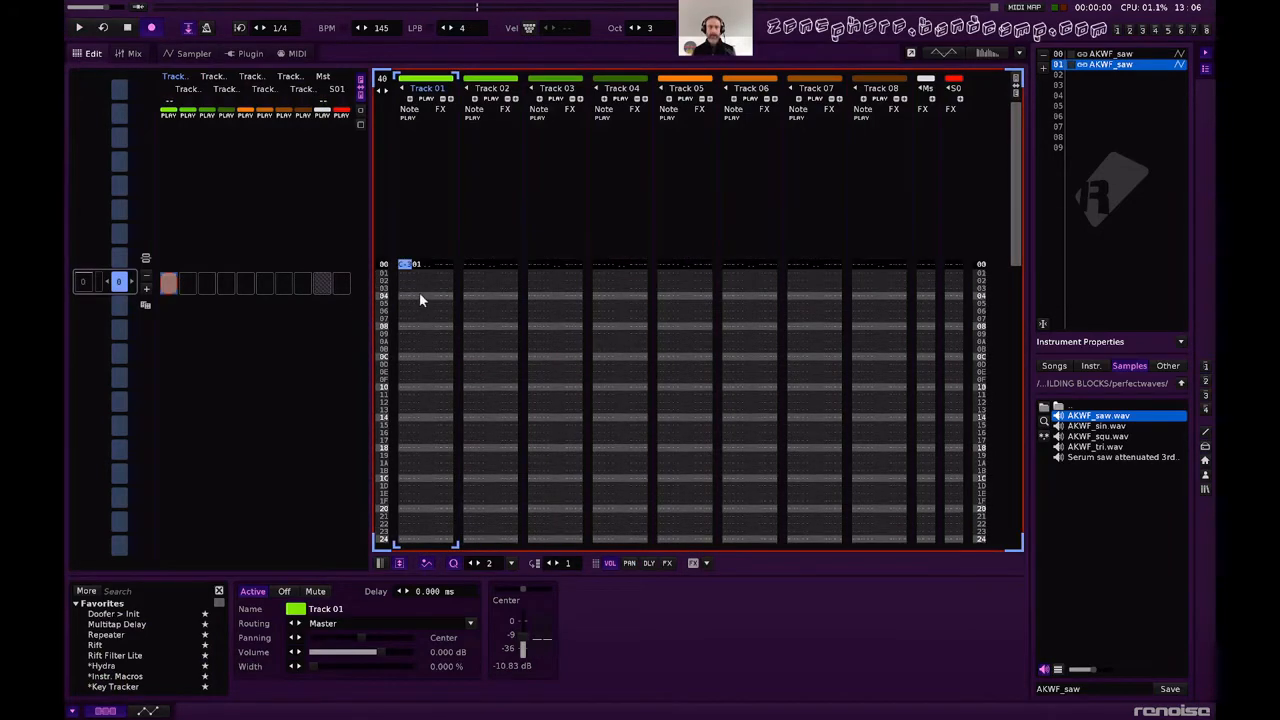
Add the *Instr. Macros device to Track 01 and display the automation envelope for its Macro 1.
left_click(146, 712)
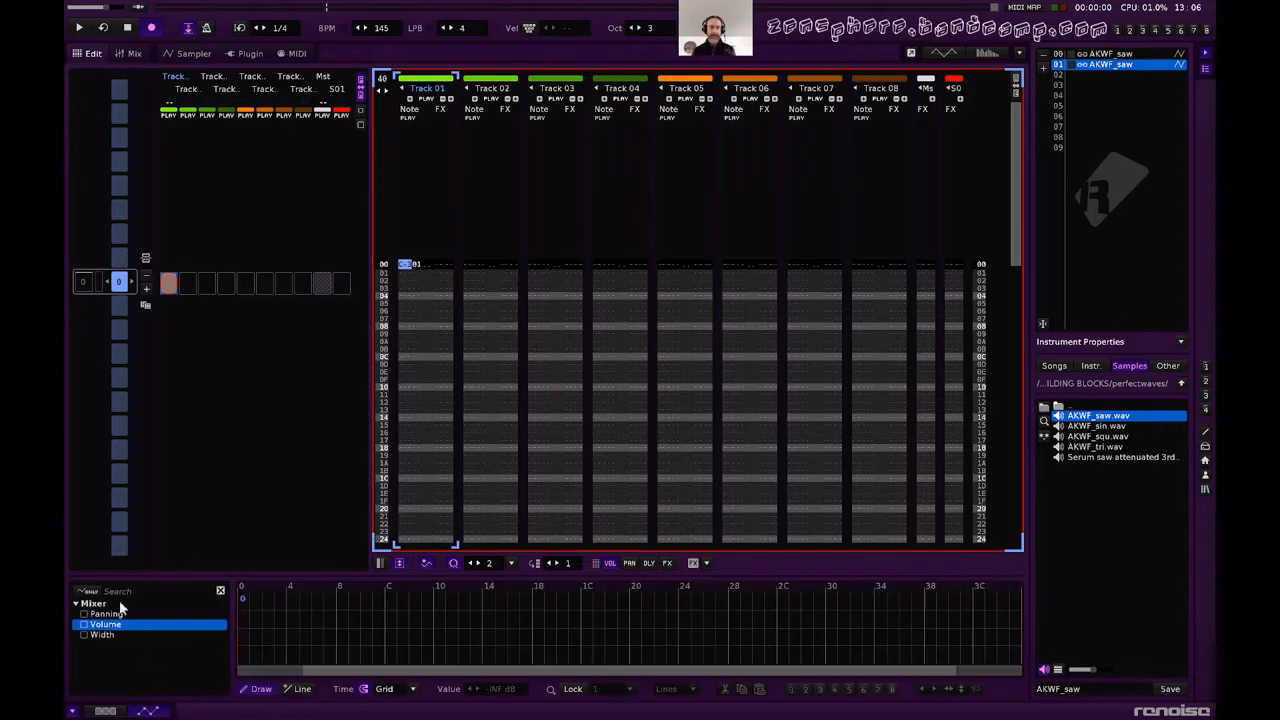
left_click(114, 712)
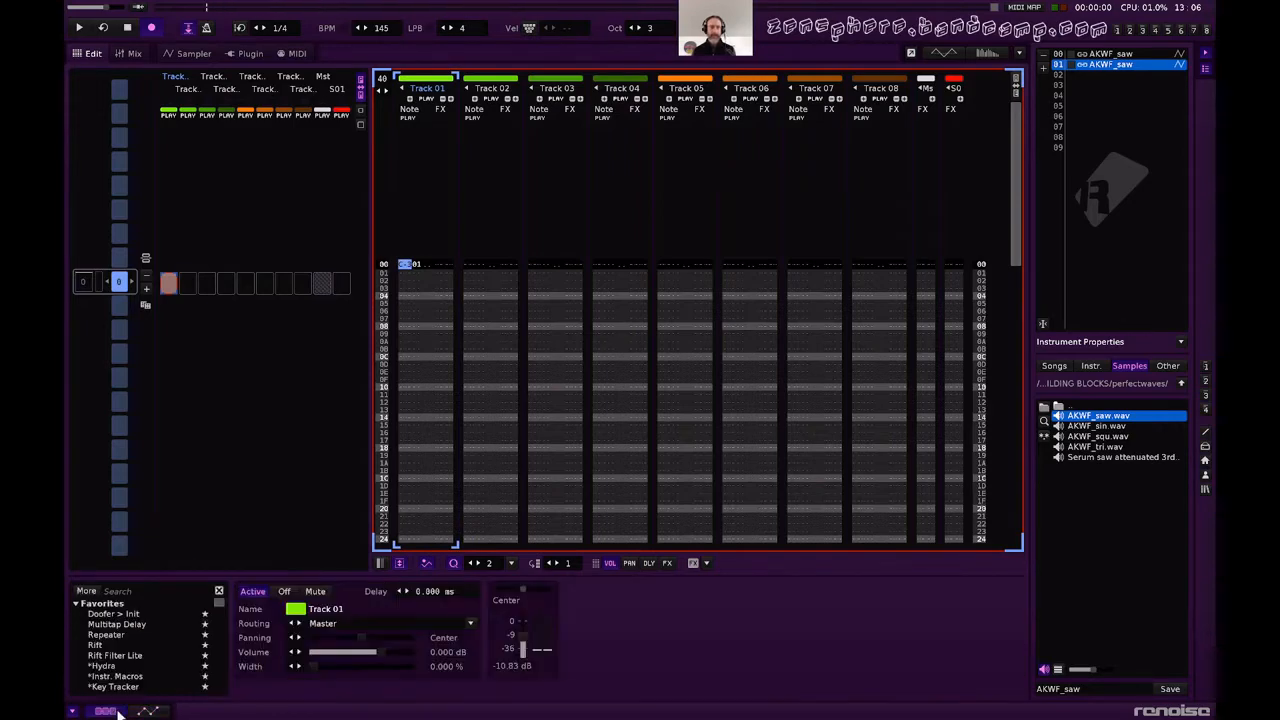
double_click(131, 679)
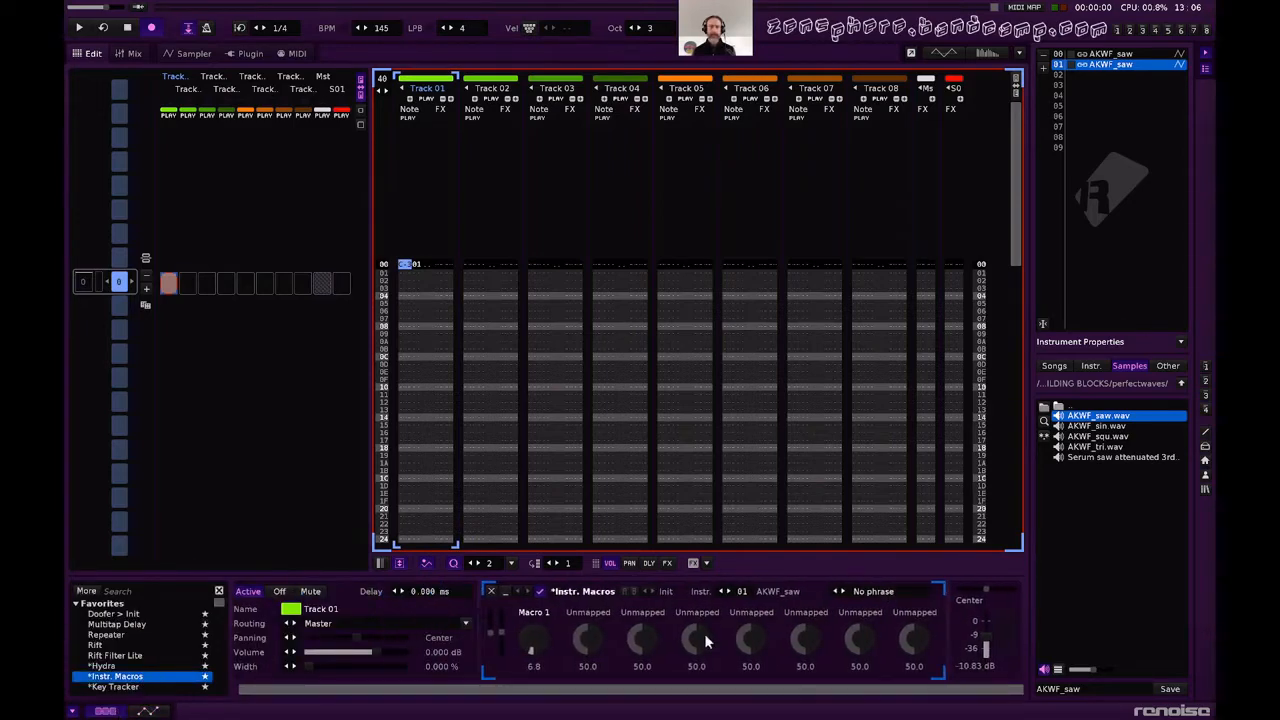
left_click(146, 712)
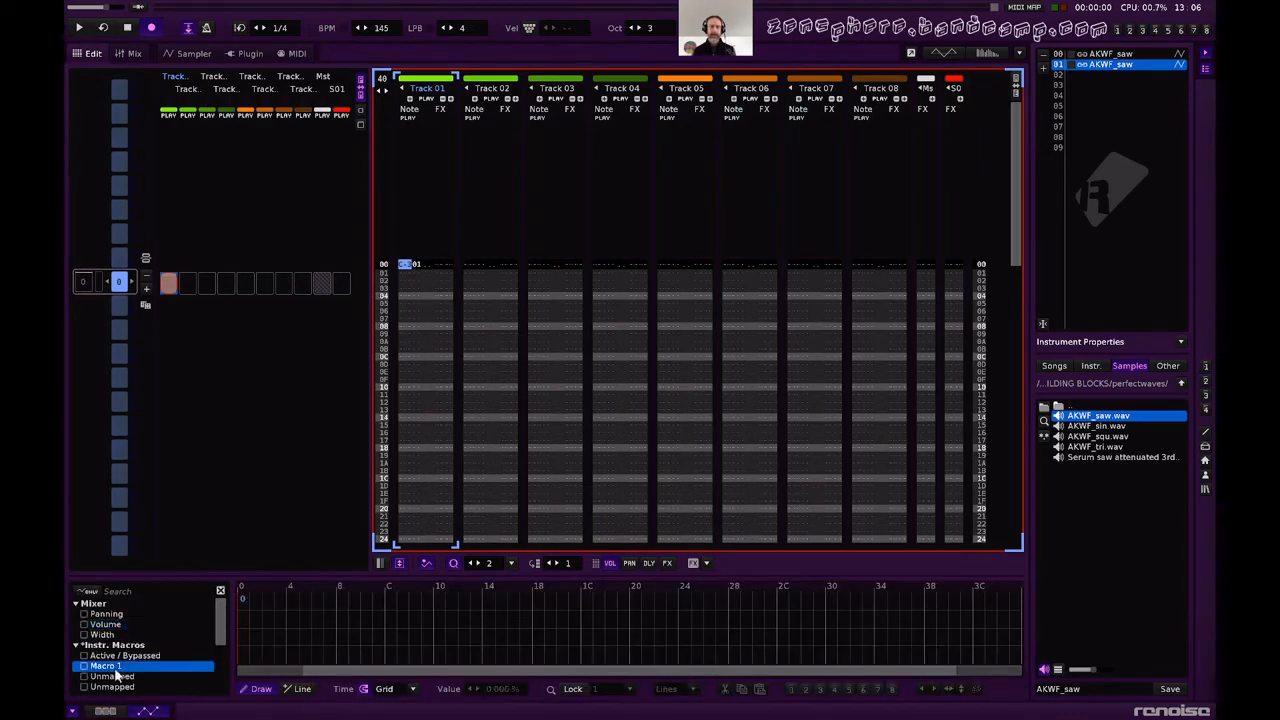
left_click(110, 666)
Draw a falling Macro 1 automation envelope from 100 % at the pattern start to 0 %, and audition it in the pattern.
mouse_move(242, 600)
left_mouse_down()
mouse_move(330, 652)
mouse_move(598, 683)
left_mouse_up()
key("space")
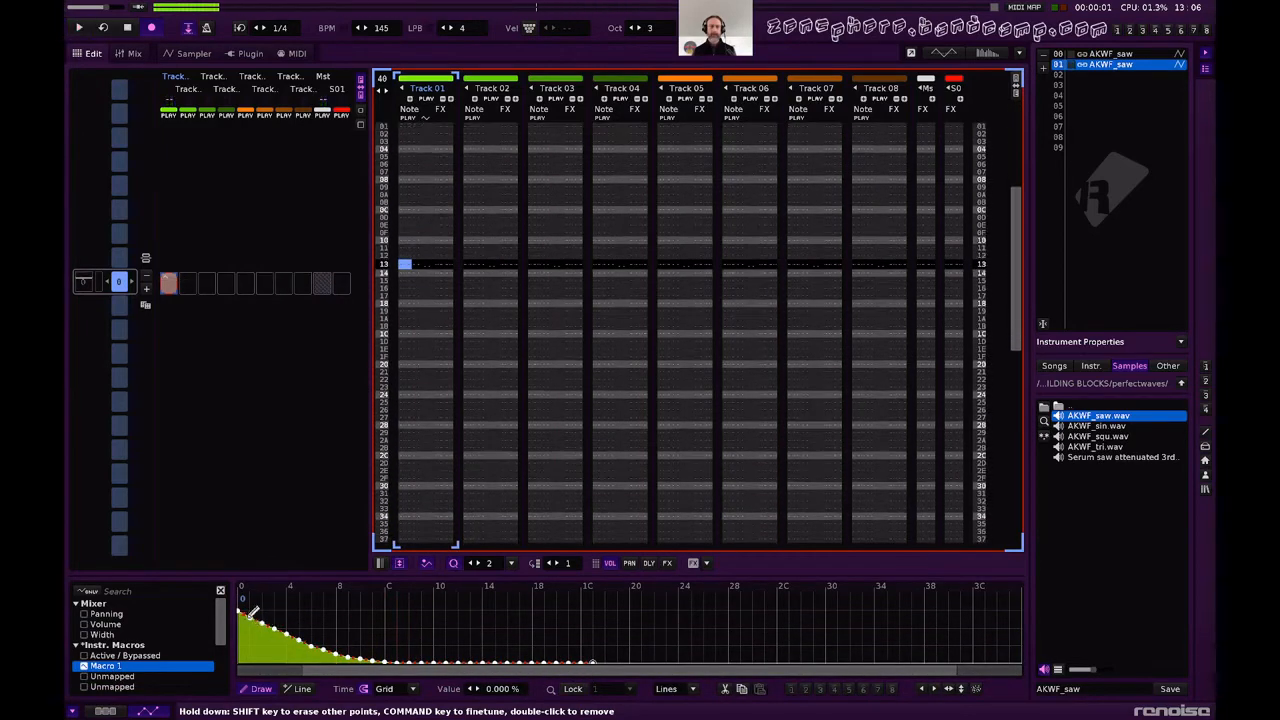
left_click_drag(244, 604, 760, 660)
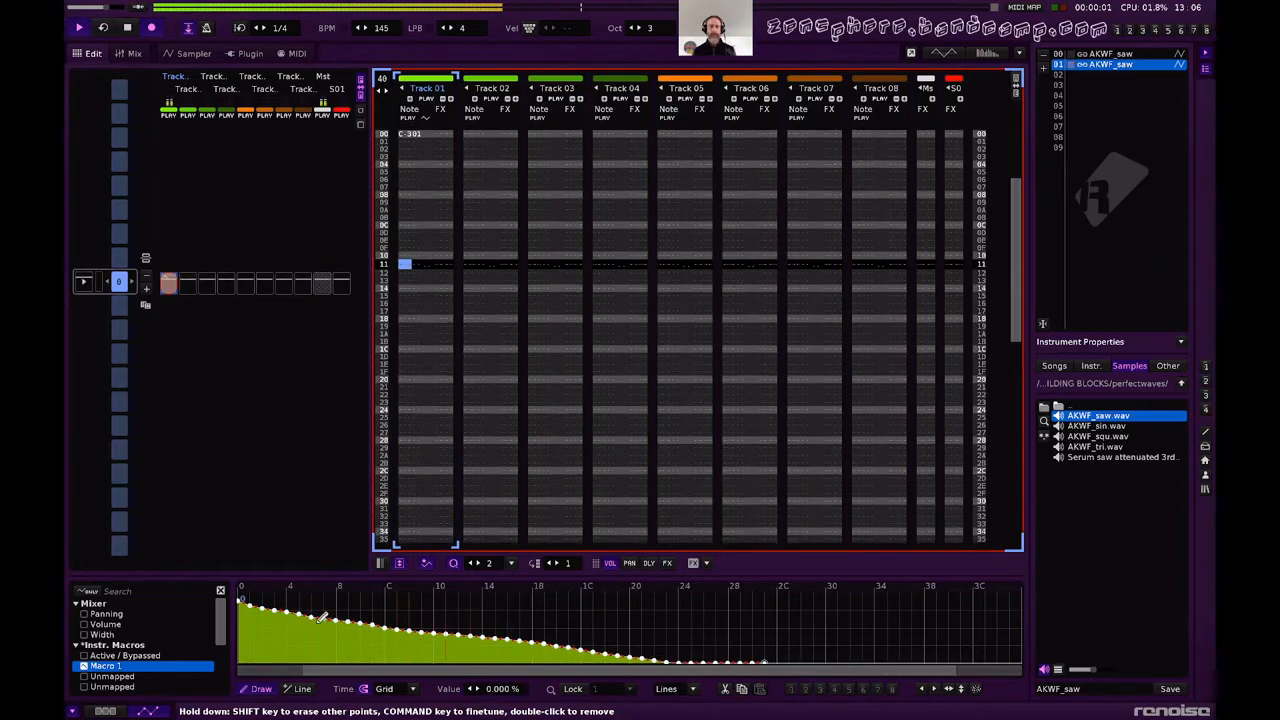
key("space")
left_click_drag(240, 604, 246, 580)
key("space")
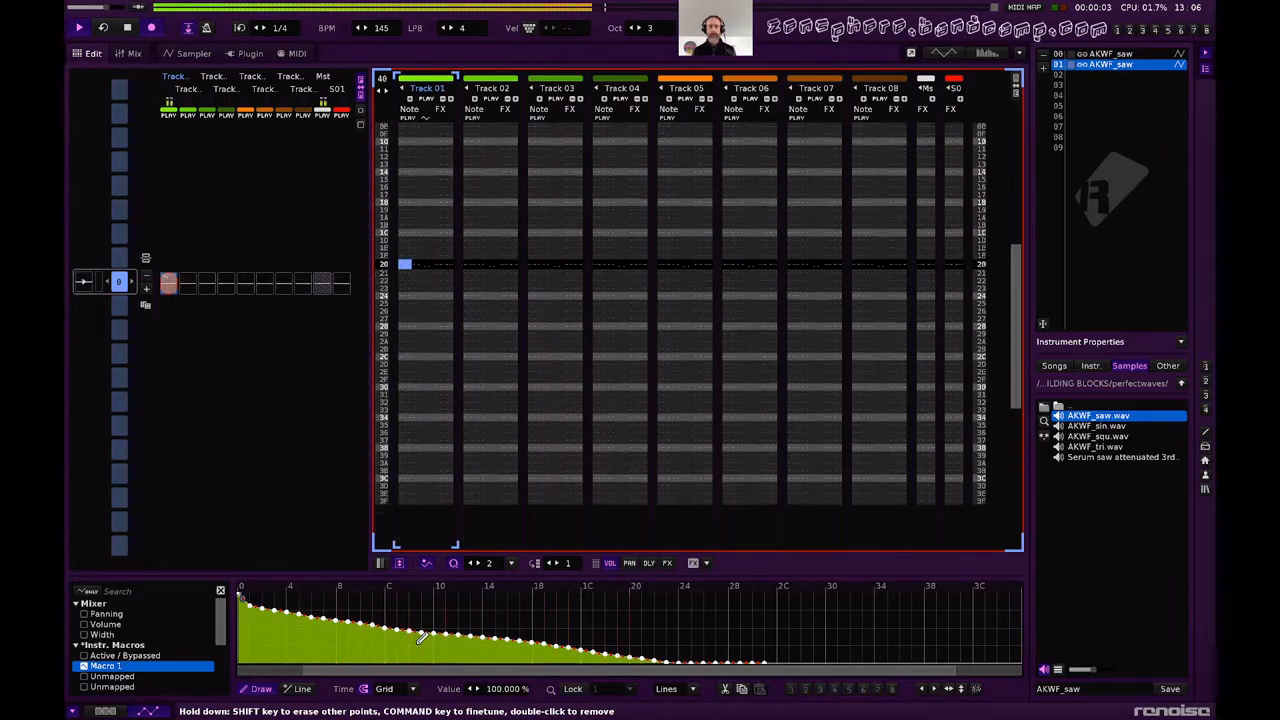
key("space")
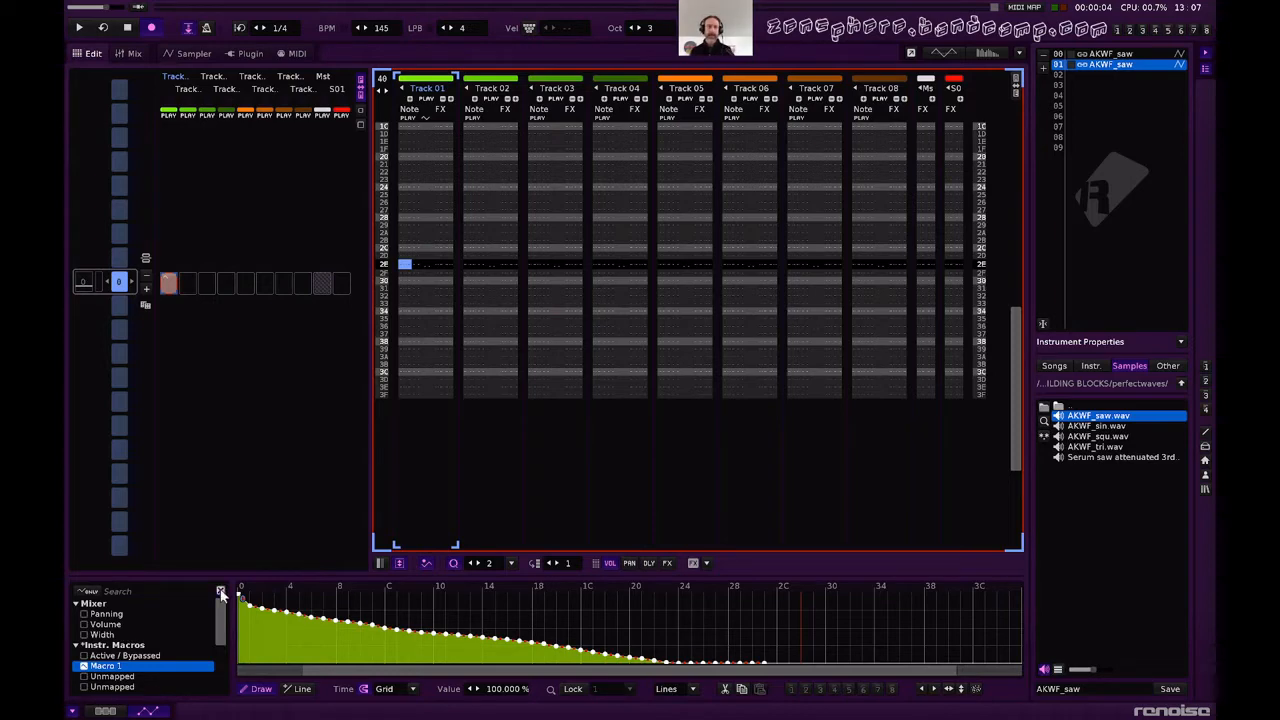
Remove the *Instr. Macros device from Track 01 and play the pattern.
left_click(112, 711)
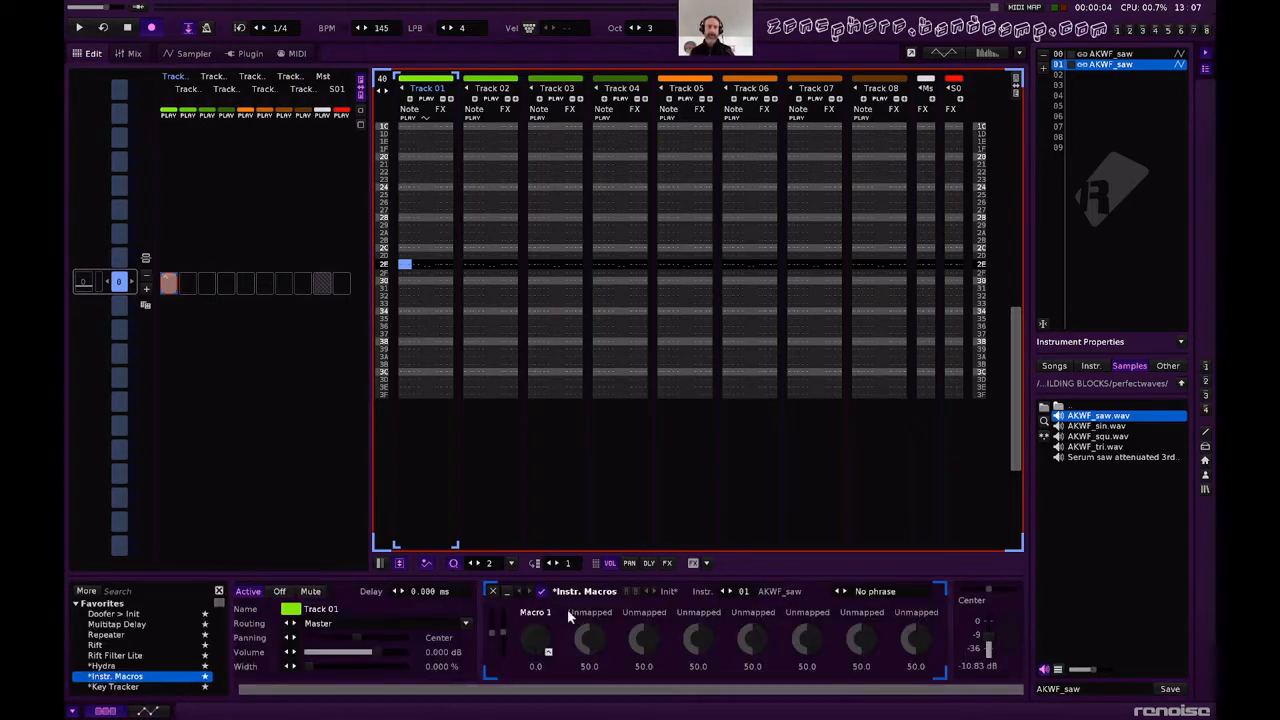
left_click(491, 593)
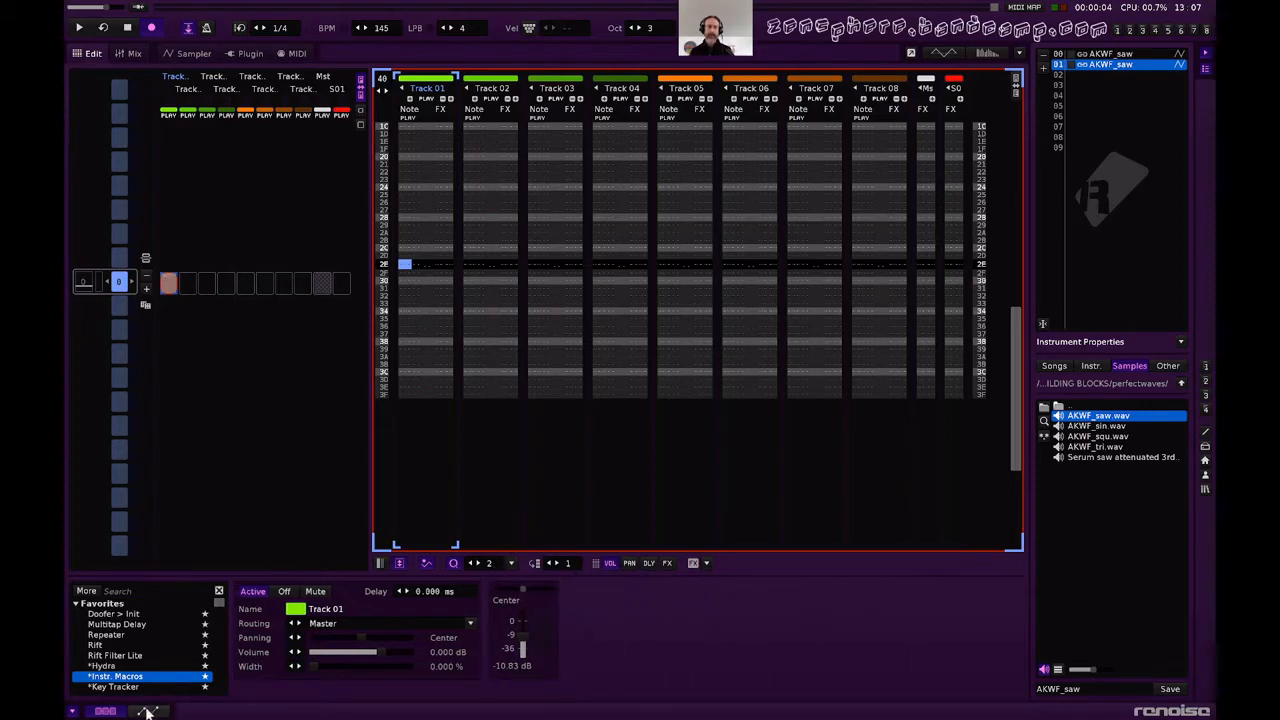
key("space")
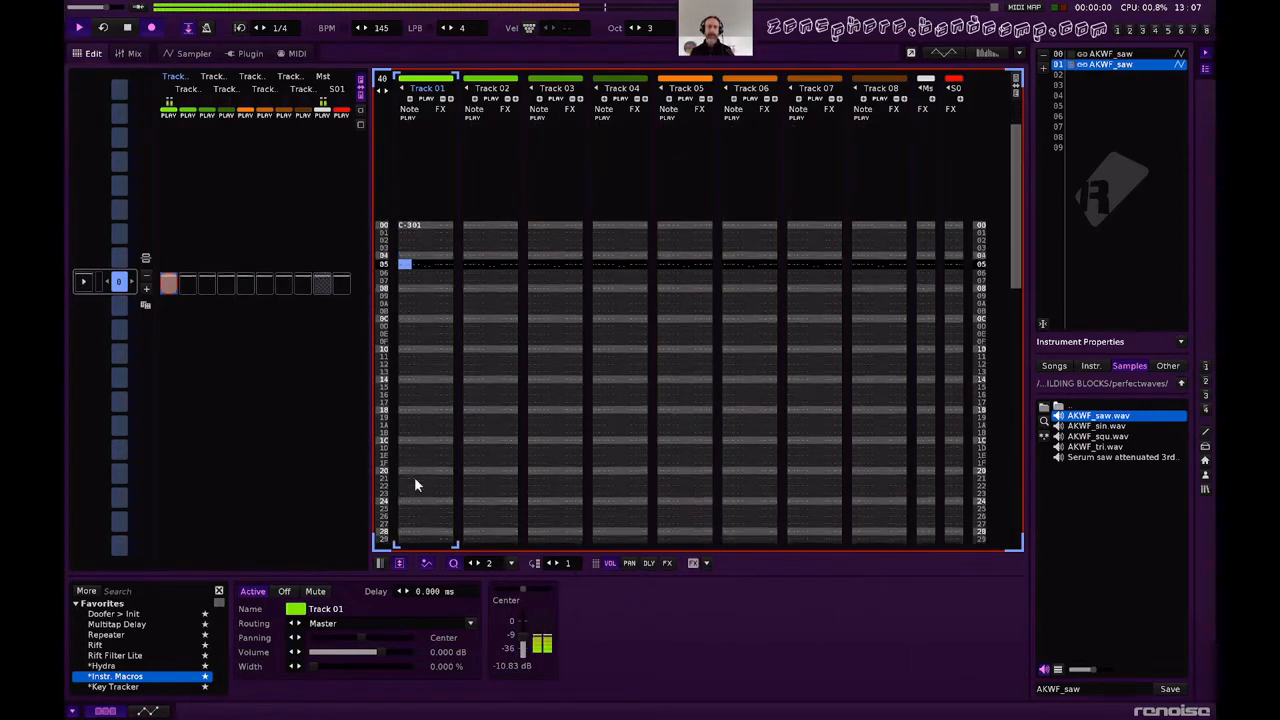
Set the filter's Frequency LFO to an amplitude of about 0.572 and a frequency of about 0.171 Hz while auditioning the pattern.
key("F8")
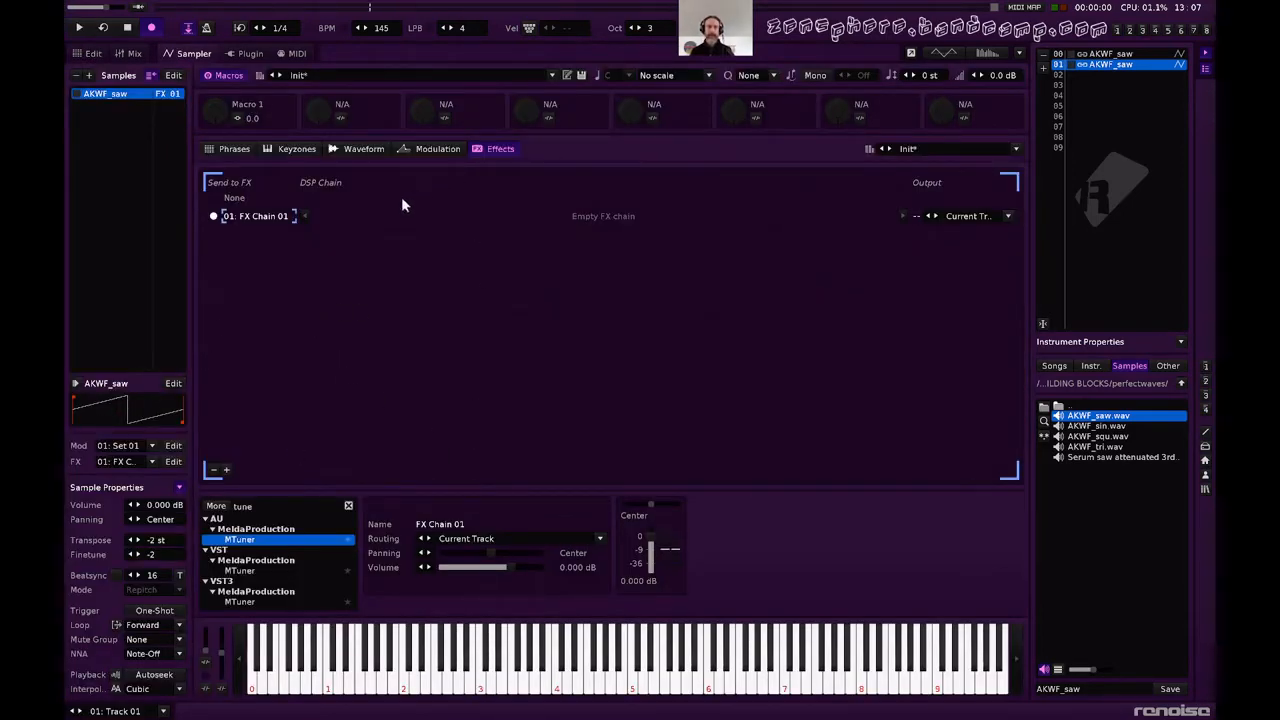
left_click(432, 148)
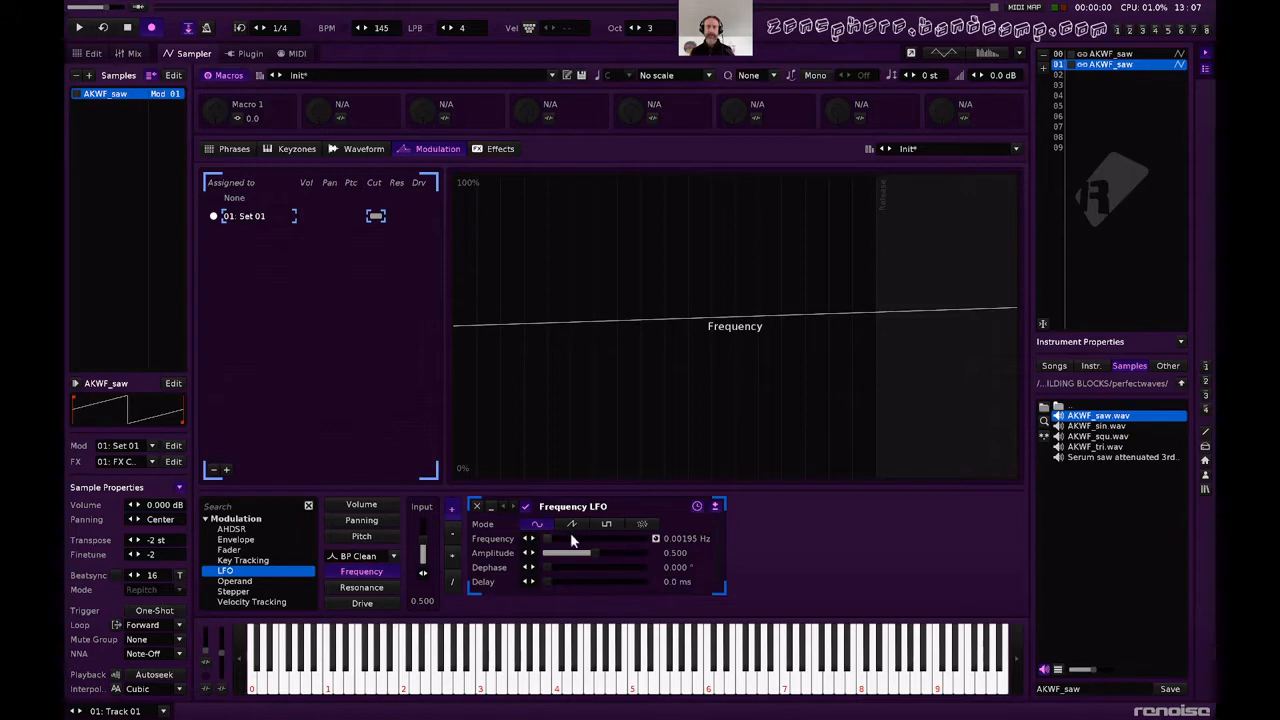
left_click_drag(575, 552, 590, 552)
left_click(606, 539)
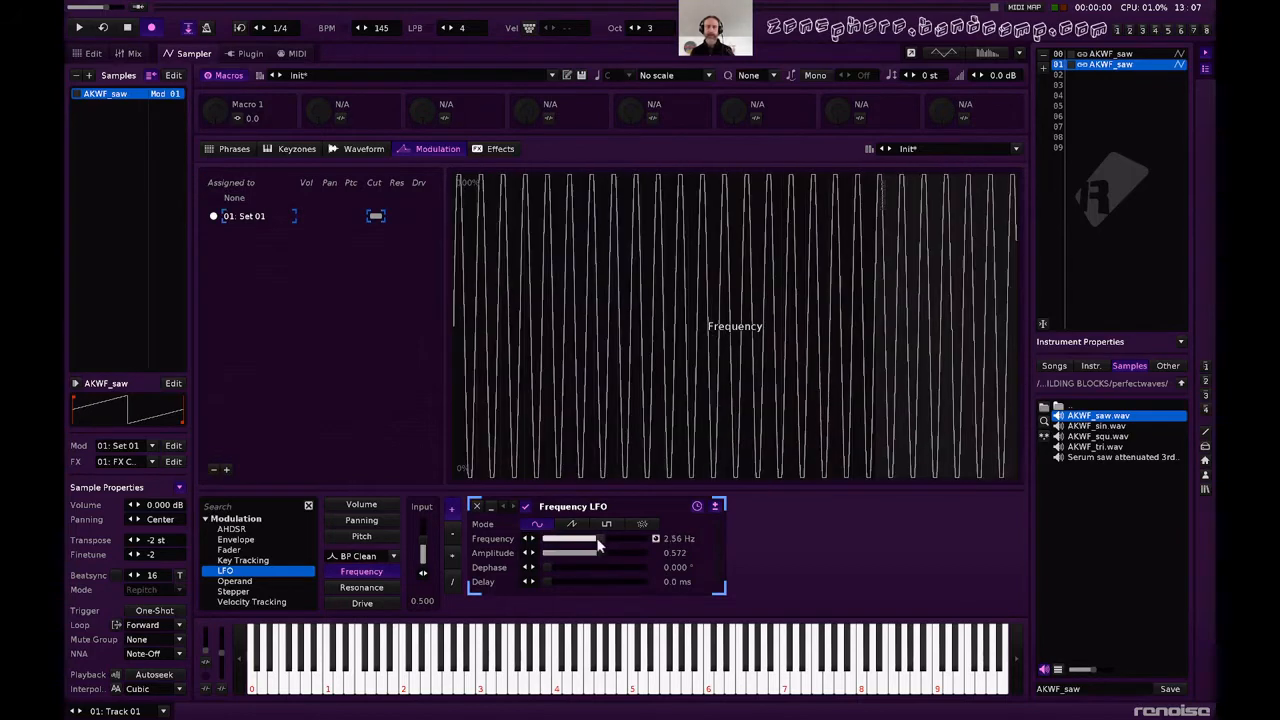
key("z")
key("space")
left_click_drag(613, 539, 558, 541)
key("space")
key("space")
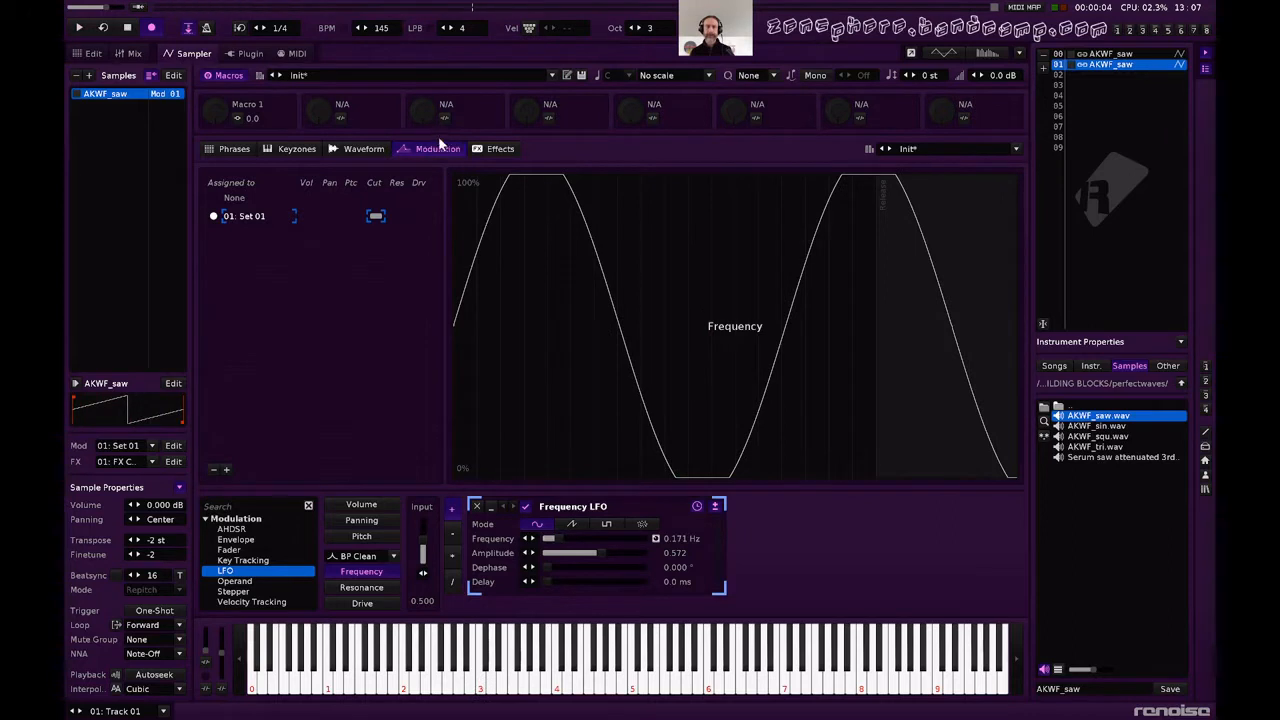
Add a Doofer to the instrument's FX Chain 01 and load its MACRO CONTROL preset.
left_click(482, 150)
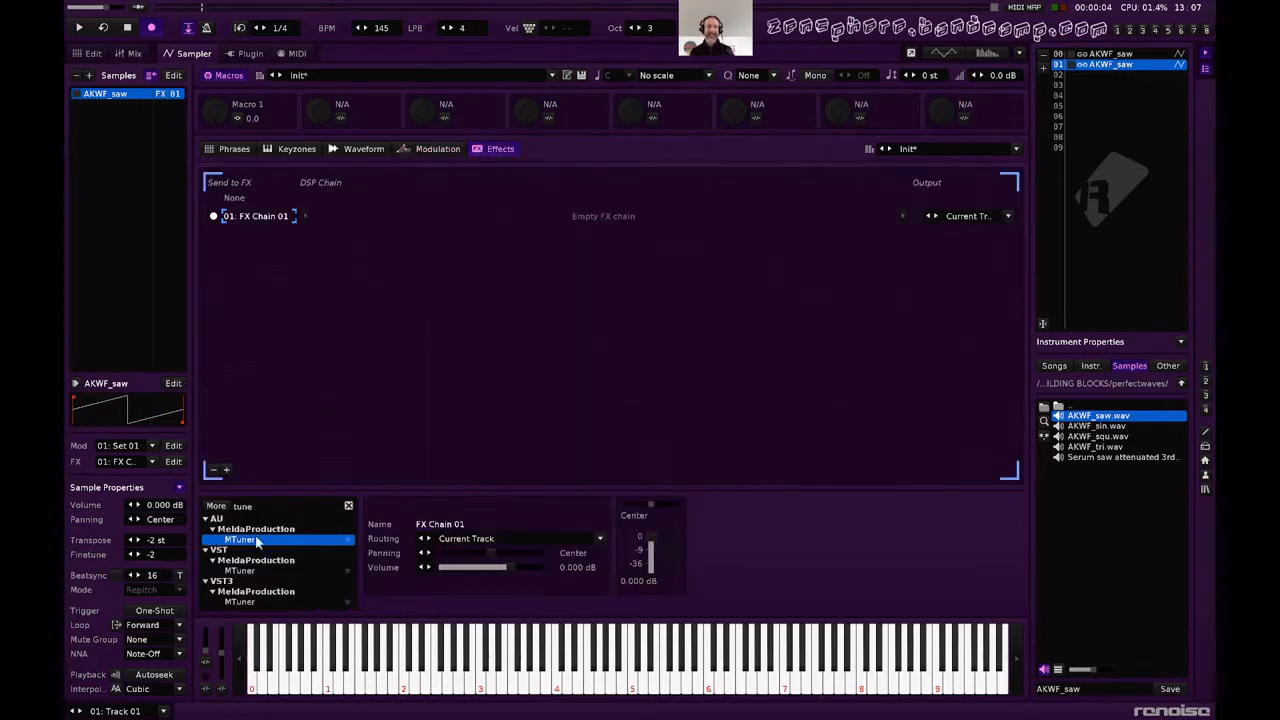
left_click(349, 505)
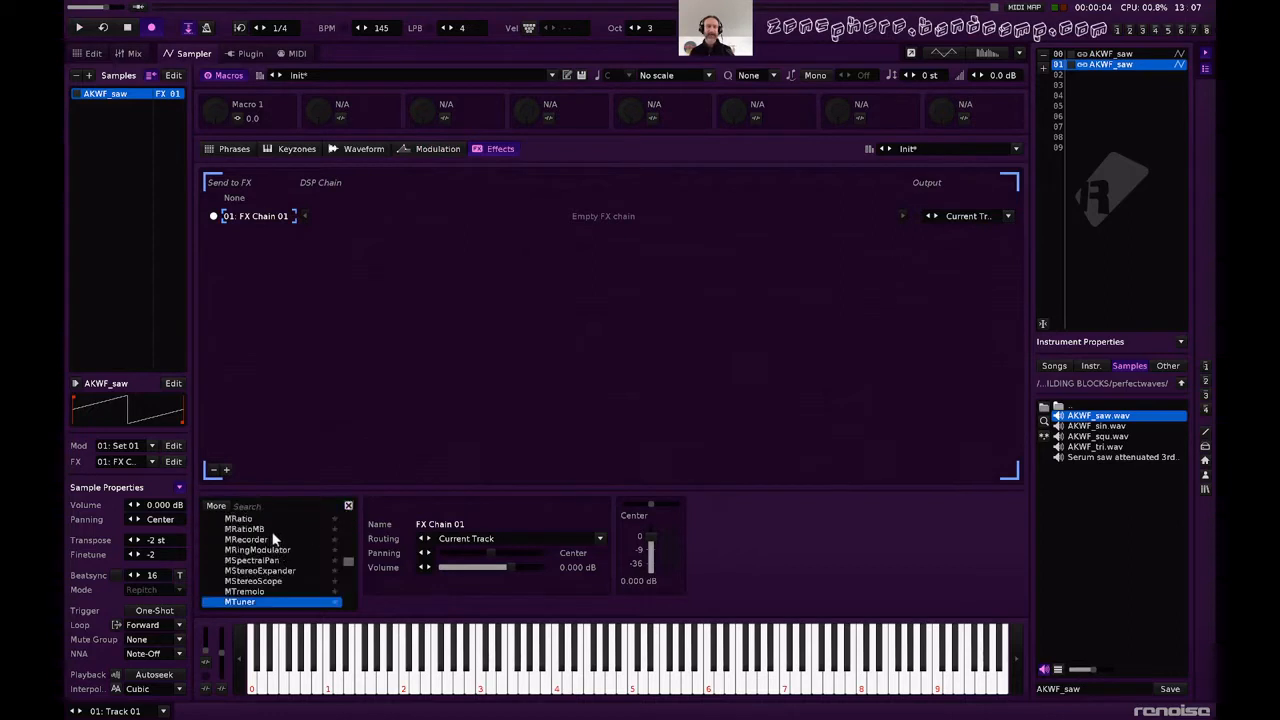
scroll(282, 533, "up", 5)
scroll(282, 533, "up", 5)
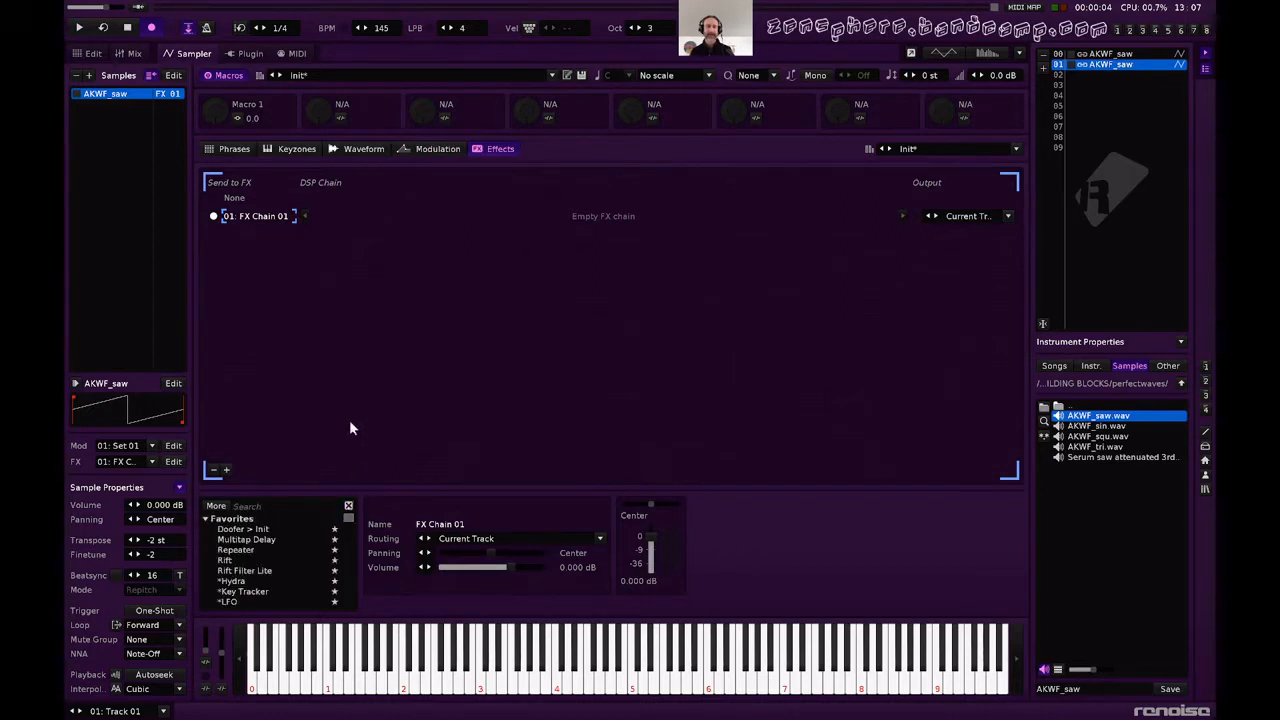
double_click(245, 529)
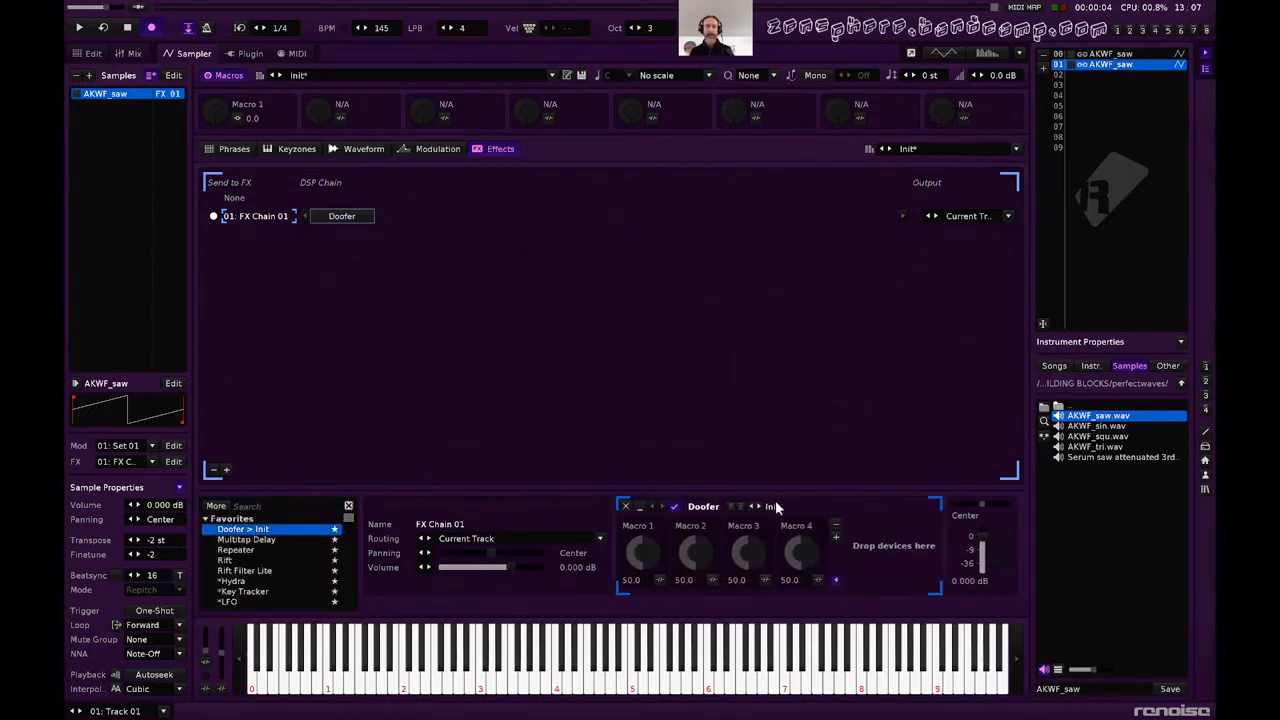
left_click(779, 507)
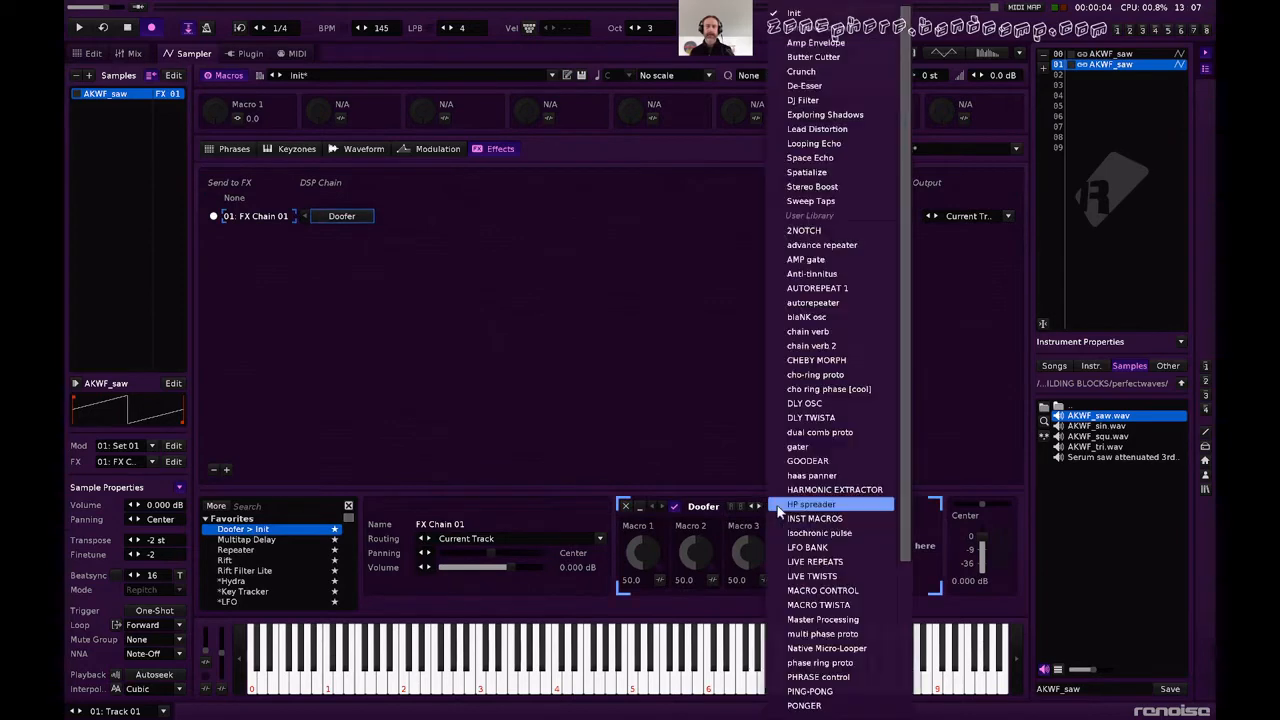
left_click(833, 591)
Expand the first minimized *Key Tracker device inside the Doofer, the one that resets LFO 1.
scroll(690, 562, "down", 2)
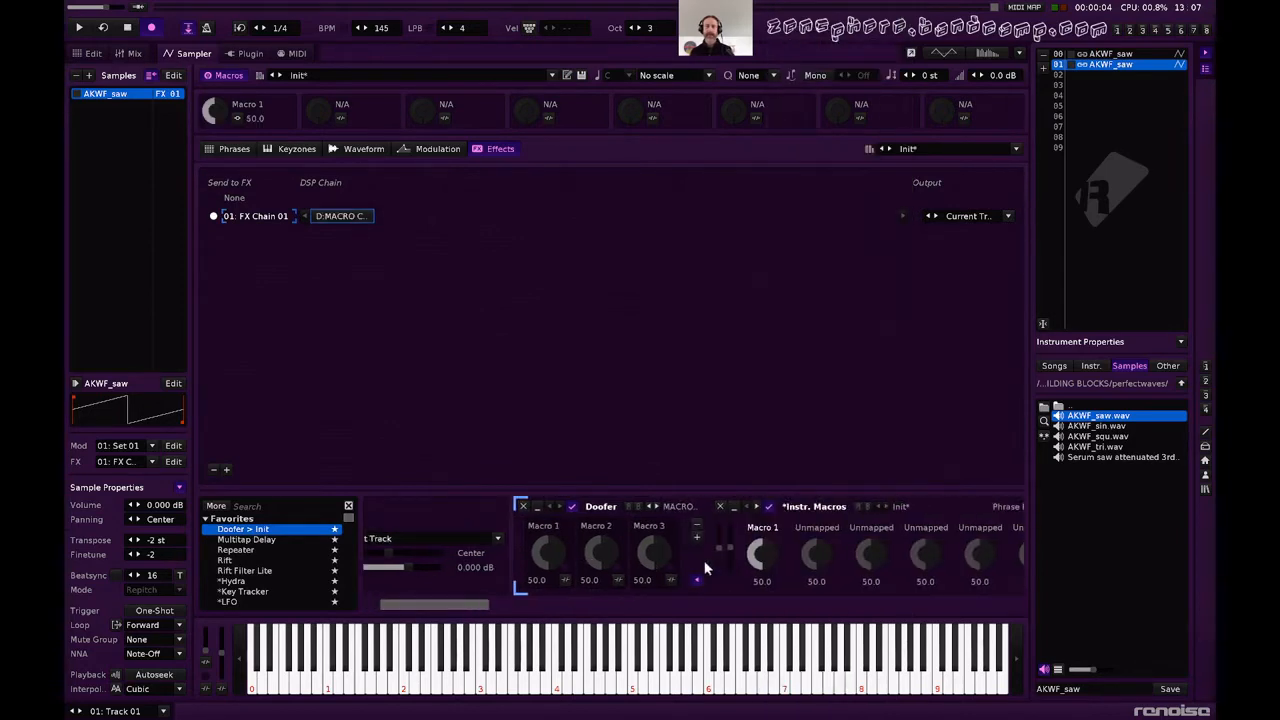
scroll(907, 565, "down", 2)
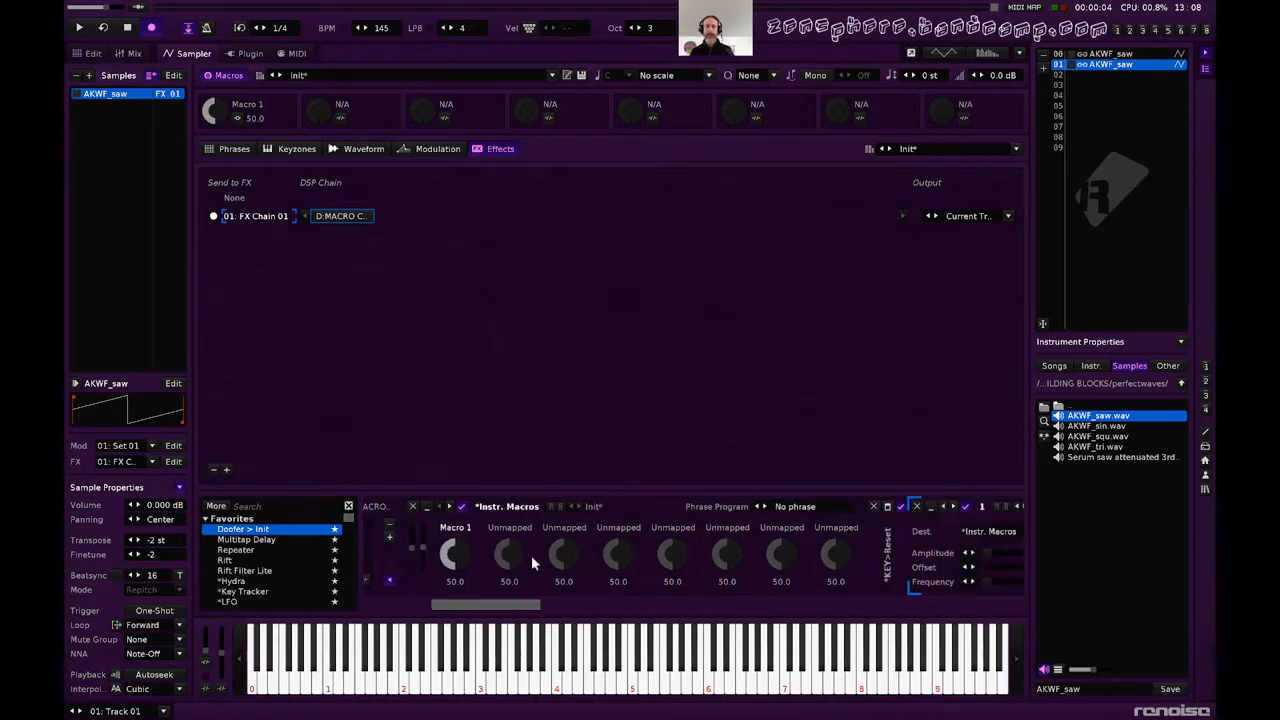
scroll(594, 560, "down", 3)
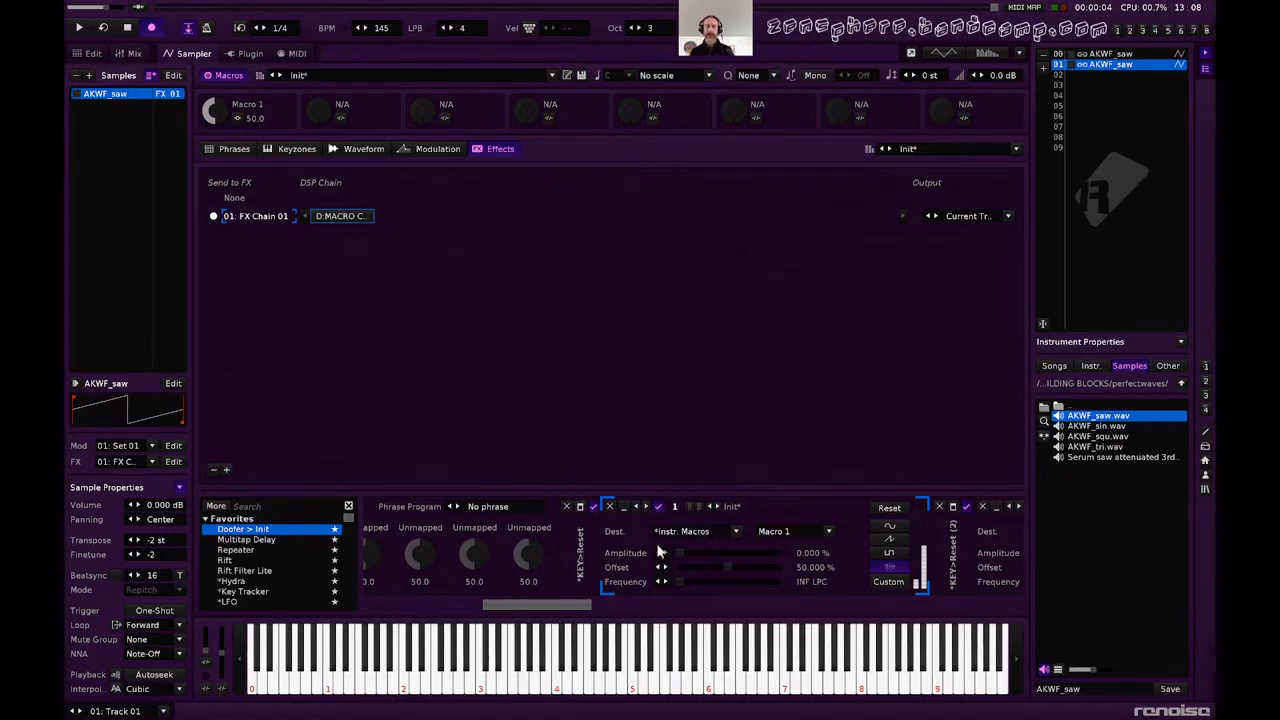
left_click(580, 508)
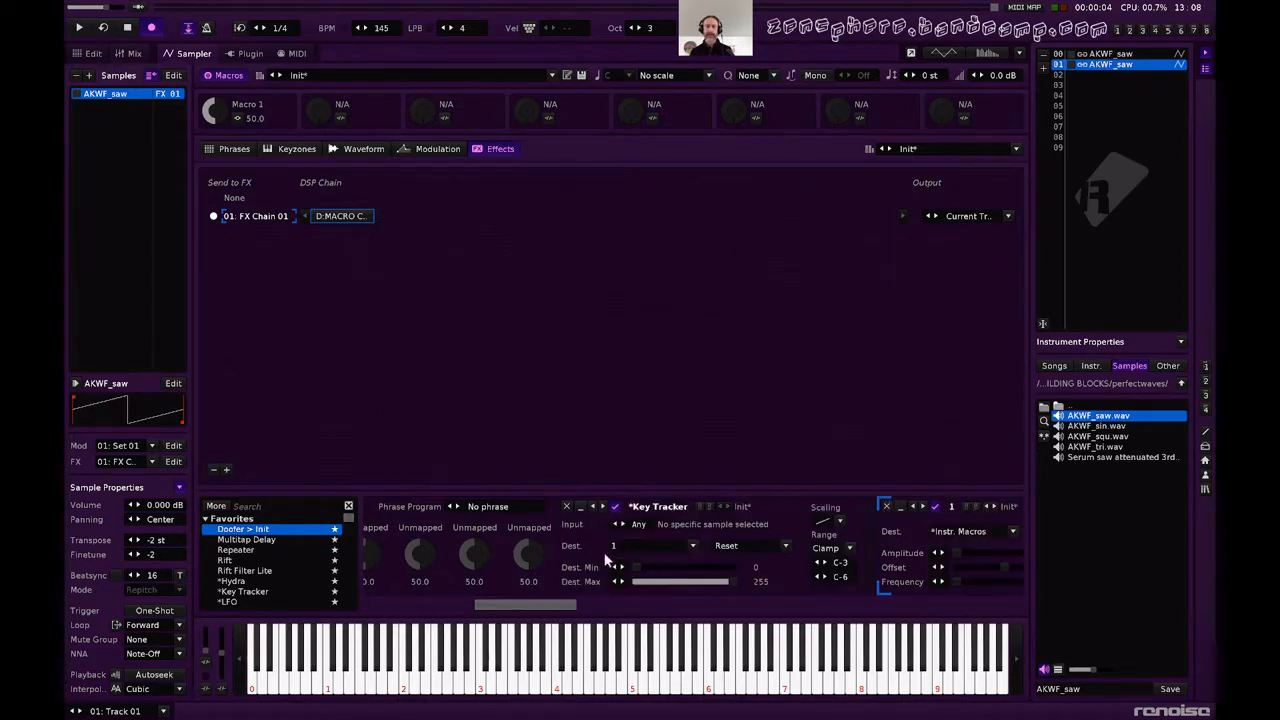
scroll(802, 552, "right", 3)
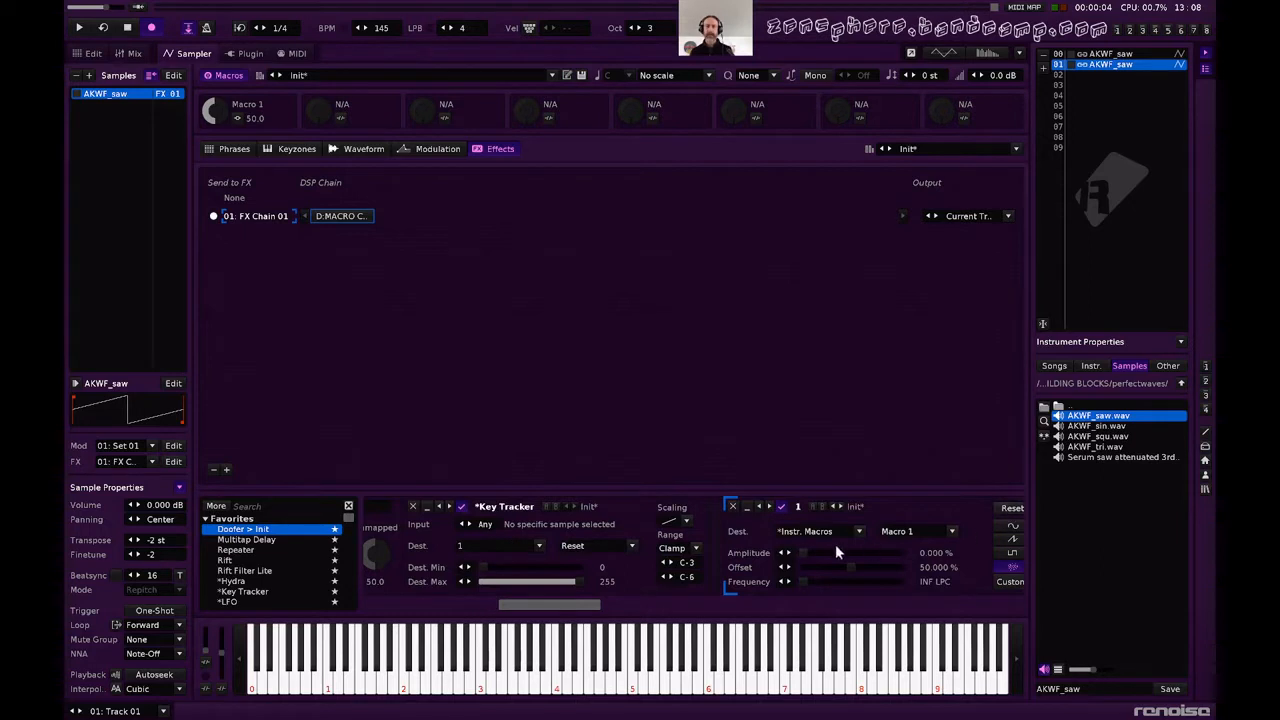
Switch LFO 1 to the Custom waveform and reshape its envelope into a ramp falling from maximum to zero.
scroll(835, 551, "right", 4)
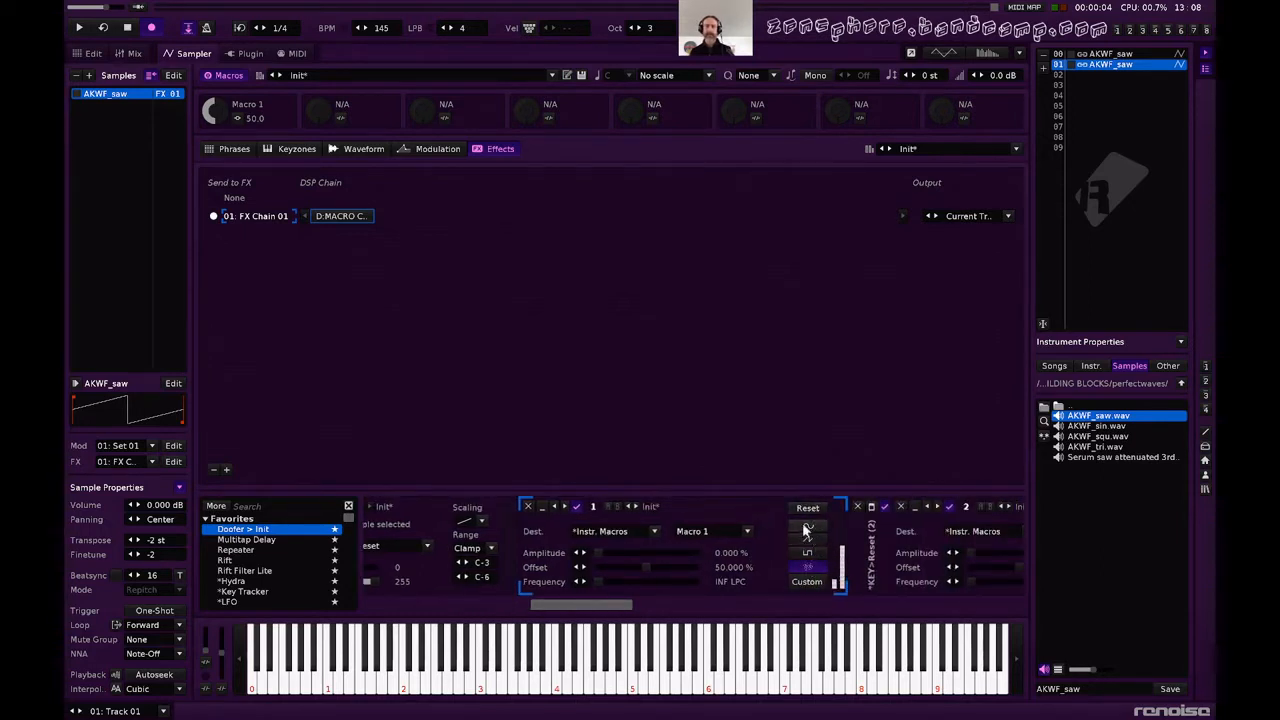
left_click(805, 582)
scroll(830, 560, "right", 2)
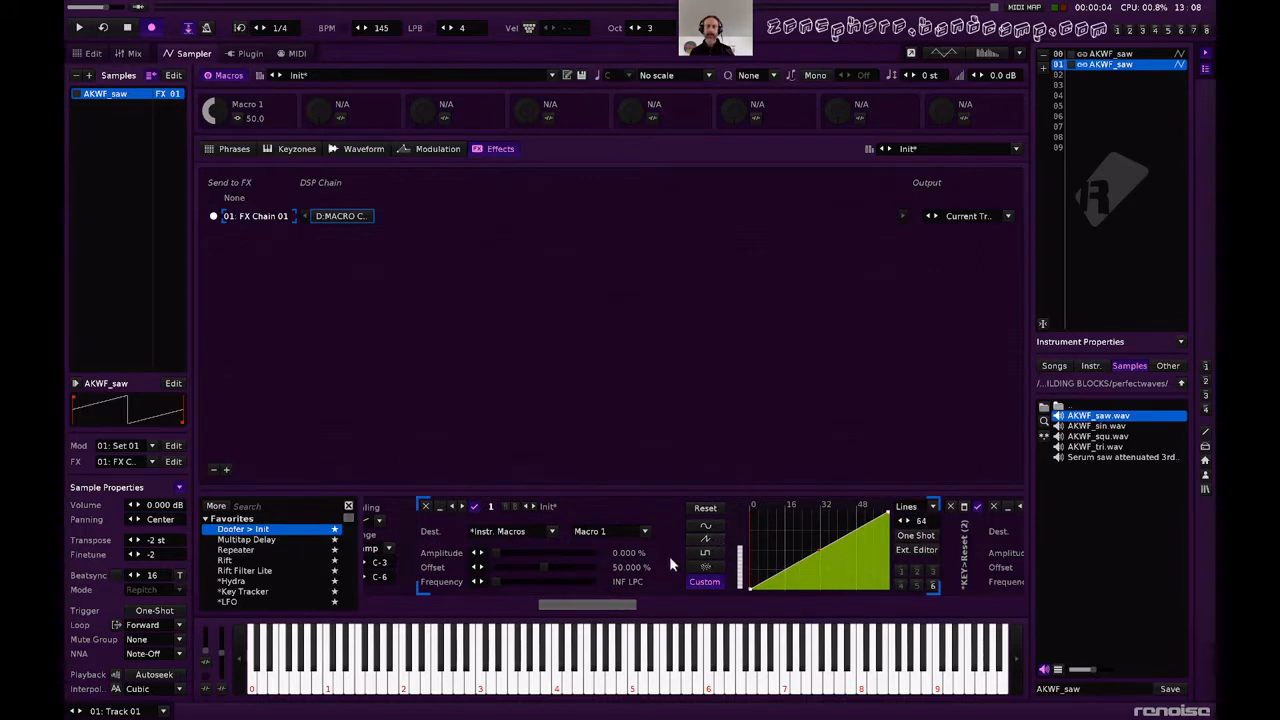
scroll(702, 564, "right", 3)
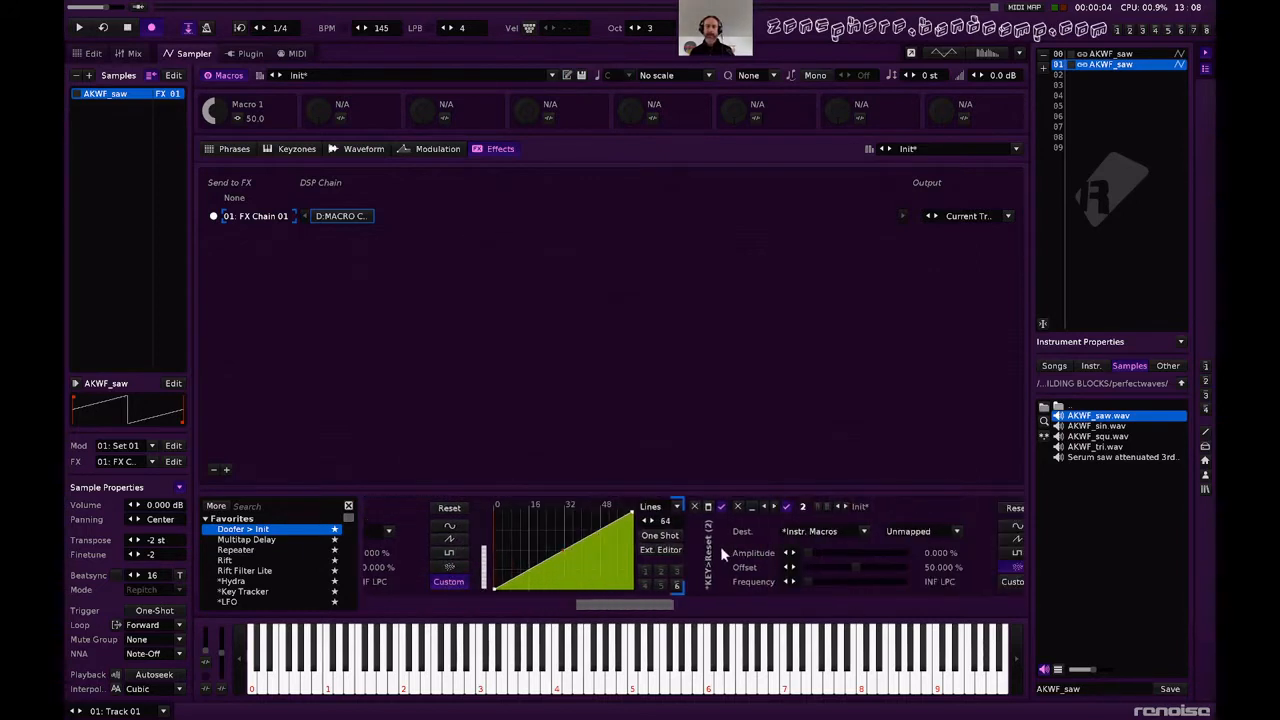
scroll(742, 558, "left", 6)
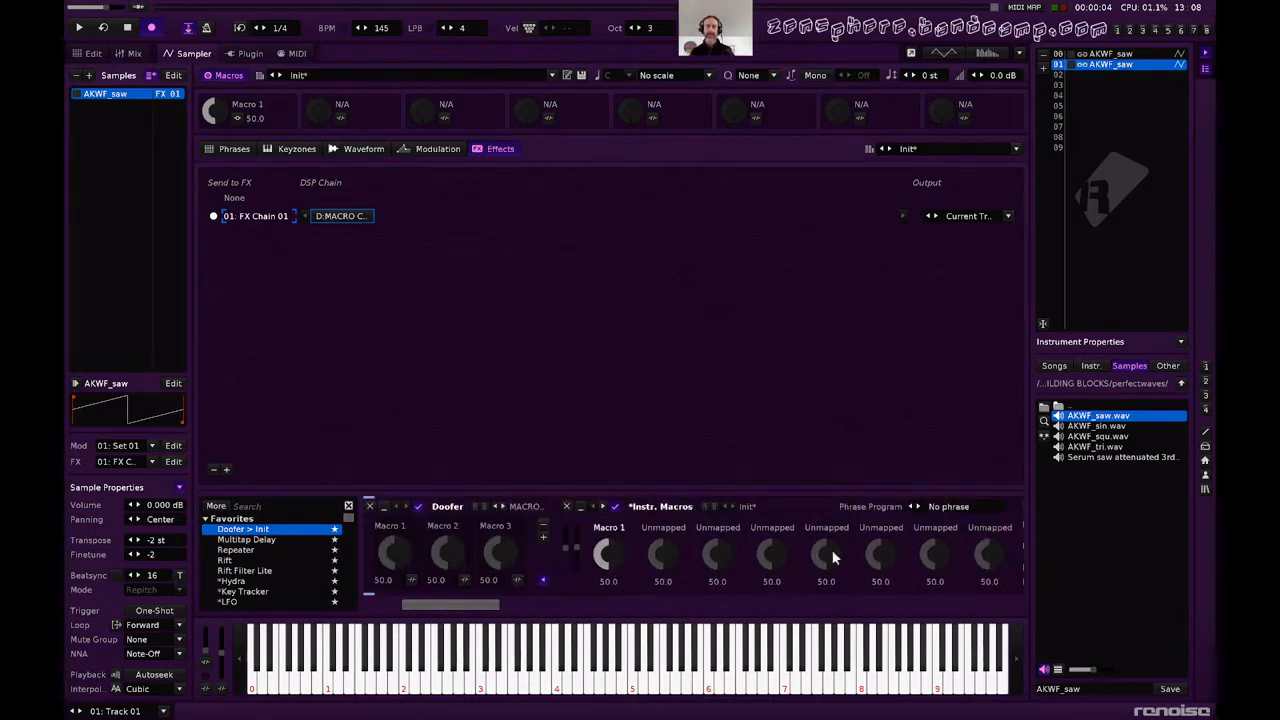
scroll(833, 558, "right", 5)
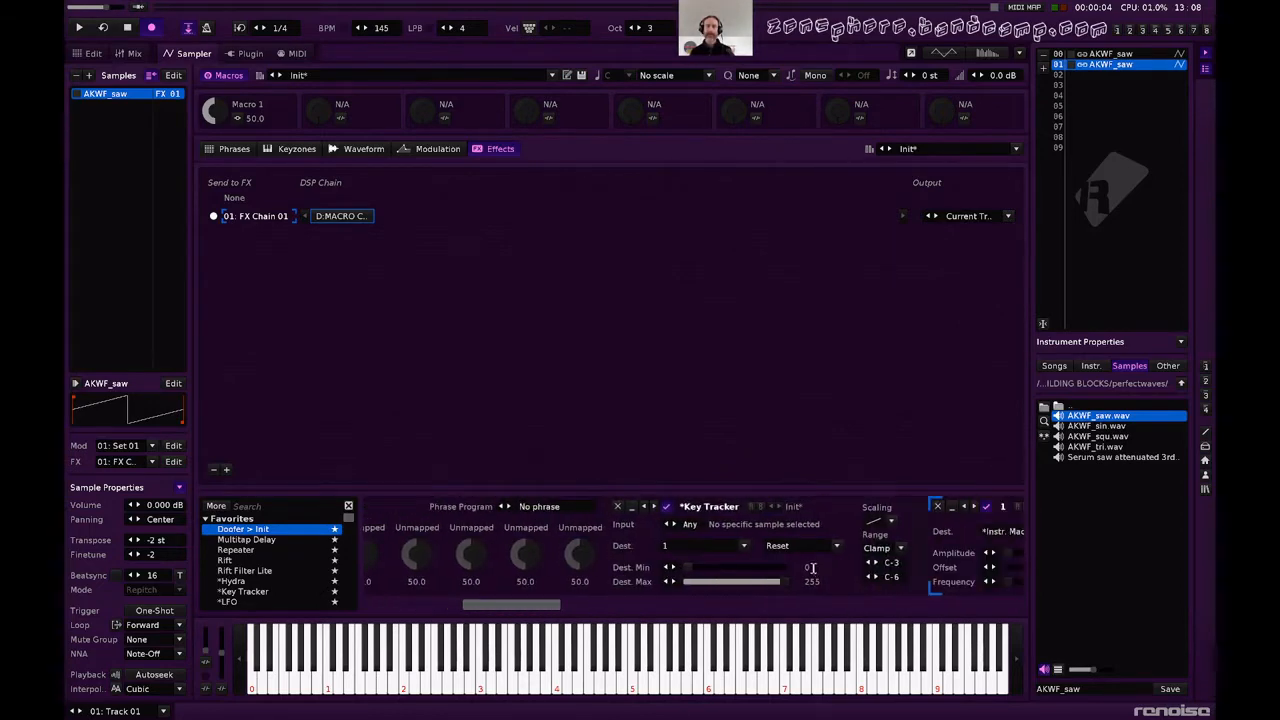
scroll(811, 567, "right", 1)
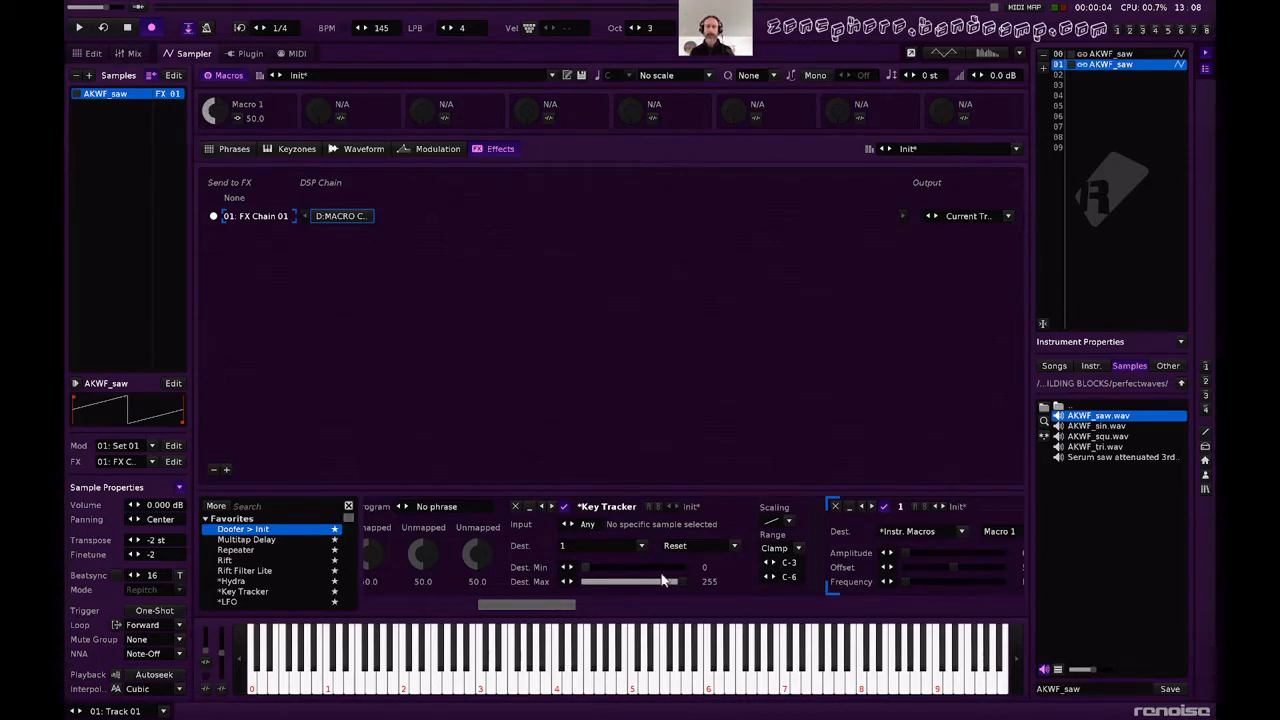
scroll(662, 580, "right", 5)
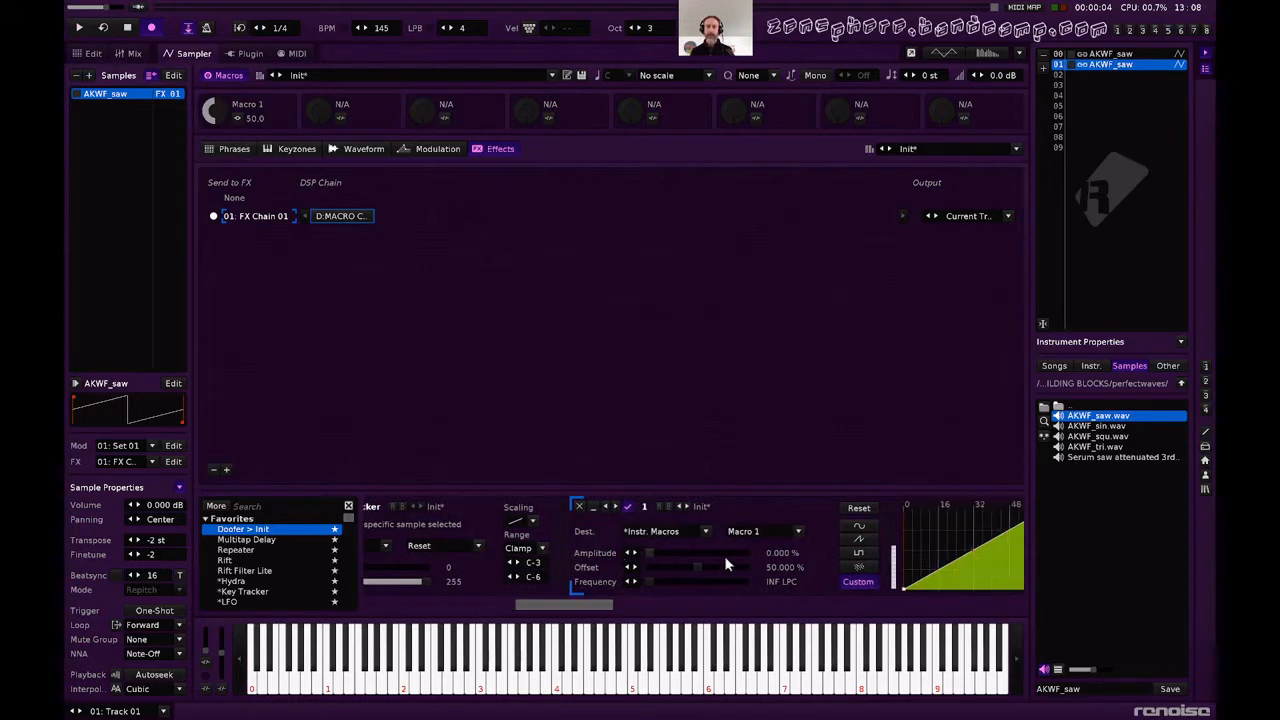
scroll(725, 560, "right", 2)
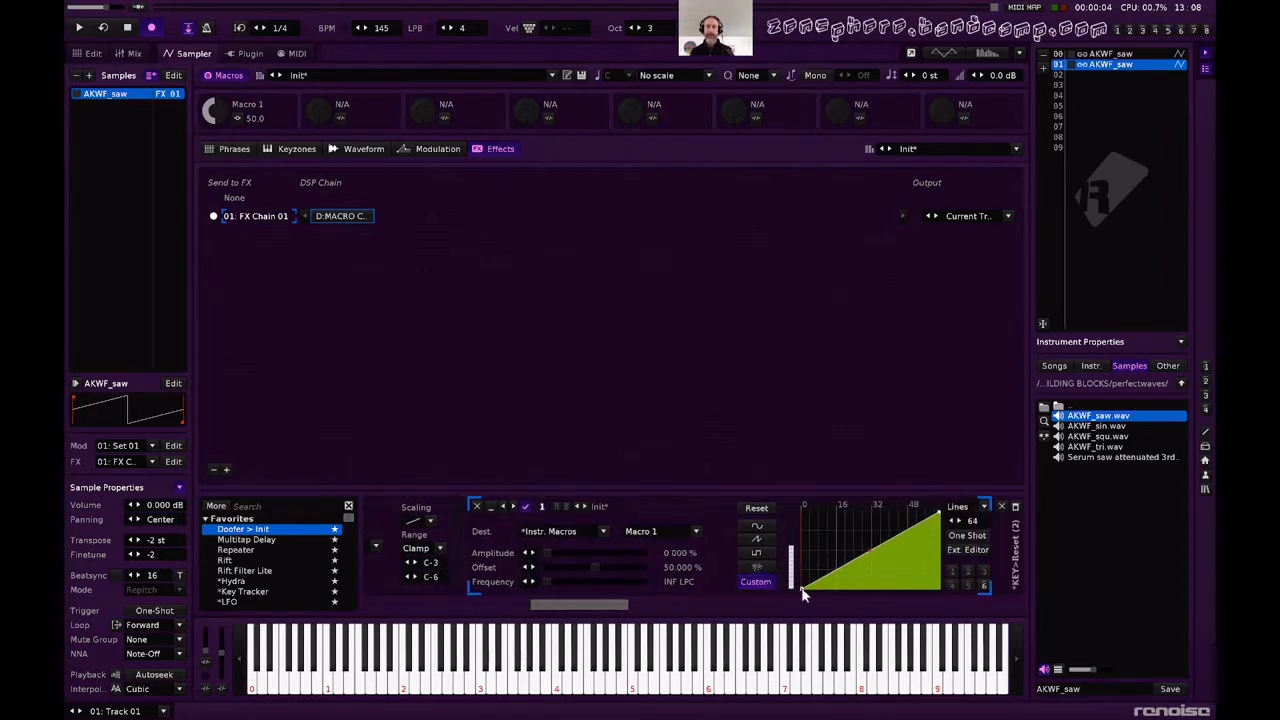
mouse_move(803, 594)
left_mouse_down()
mouse_move(808, 510)
mouse_move(938, 510)
mouse_move(930, 588)
mouse_move(878, 590)
left_mouse_up()
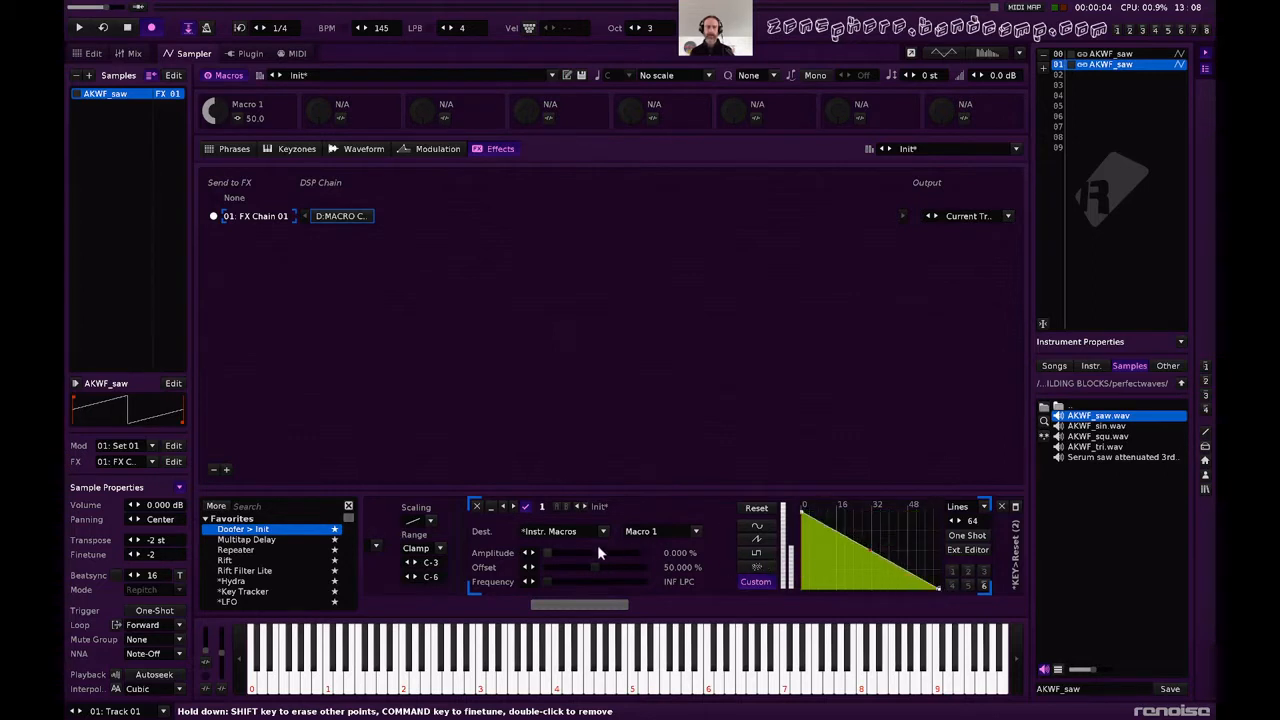
Set LFO 1's amplitude to 100 %, keeping Macro 1 of the instrument macros as its destination.
left_click_drag(543, 552, 642, 552)
left_click(642, 528)
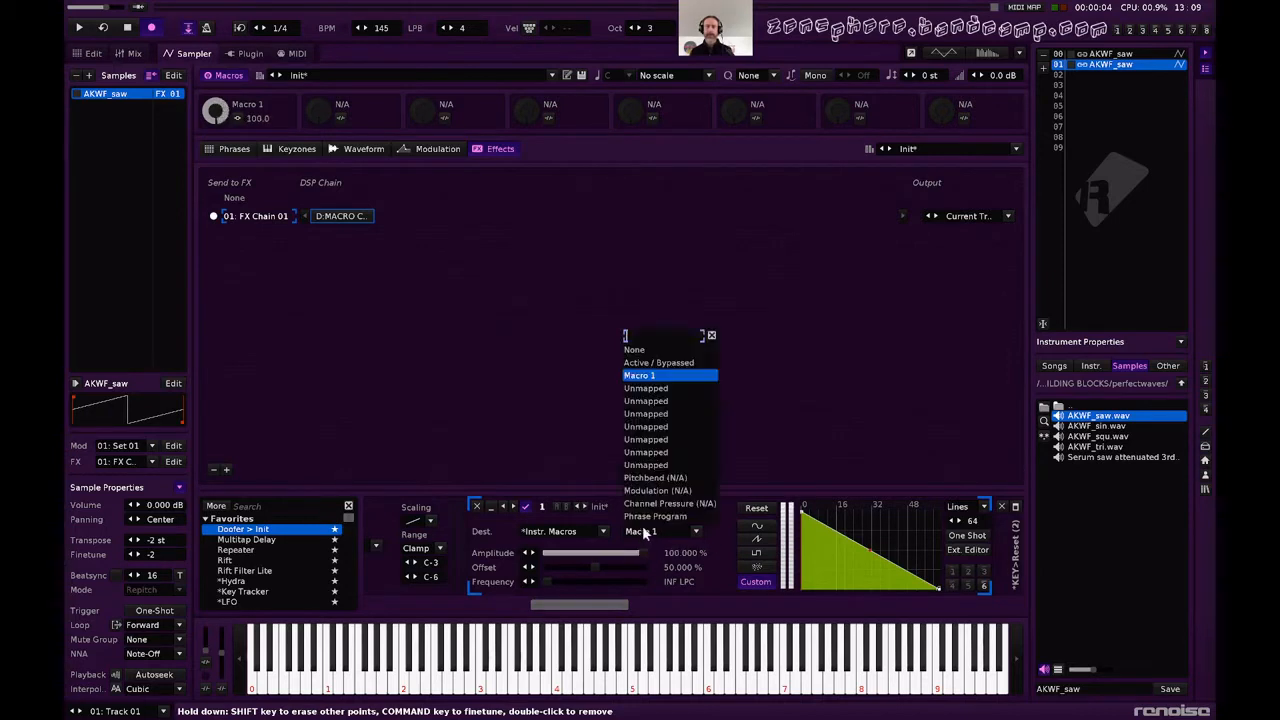
left_click(645, 376)
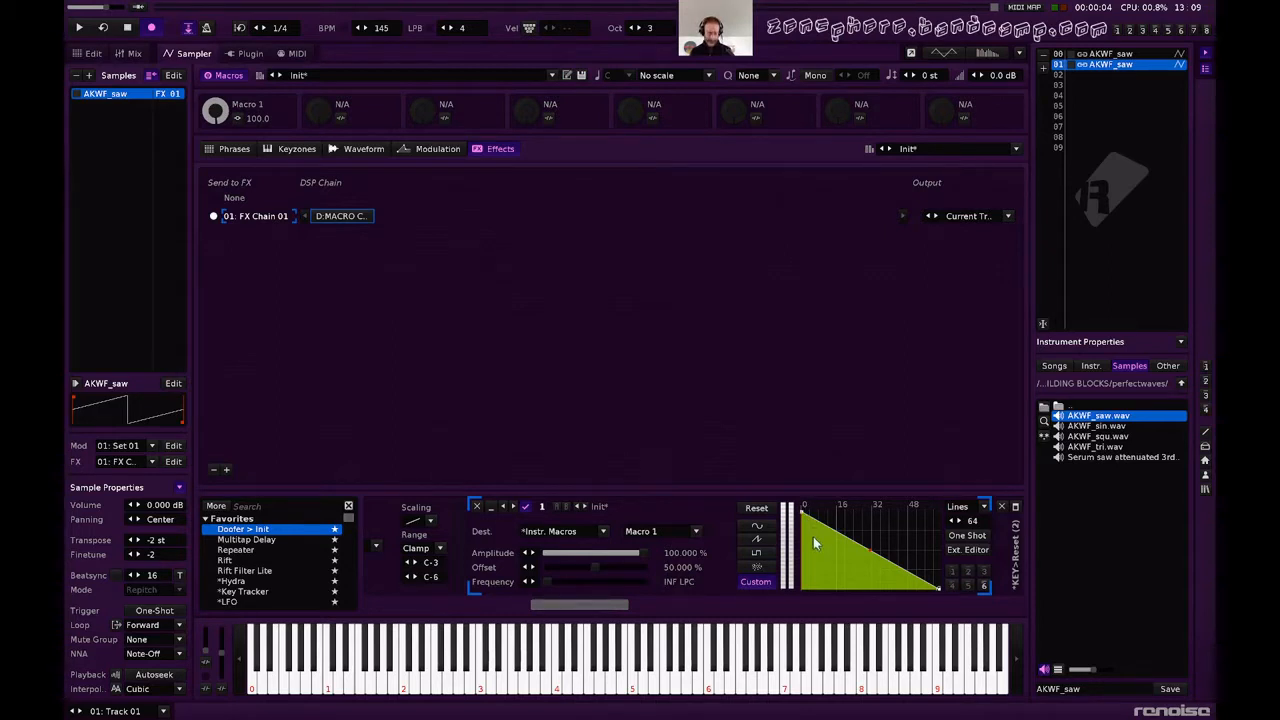
Audition repeated notes in different octaves to examine how key resets and the custom LFO 1 move Macro 1.
key("z")
key("z")
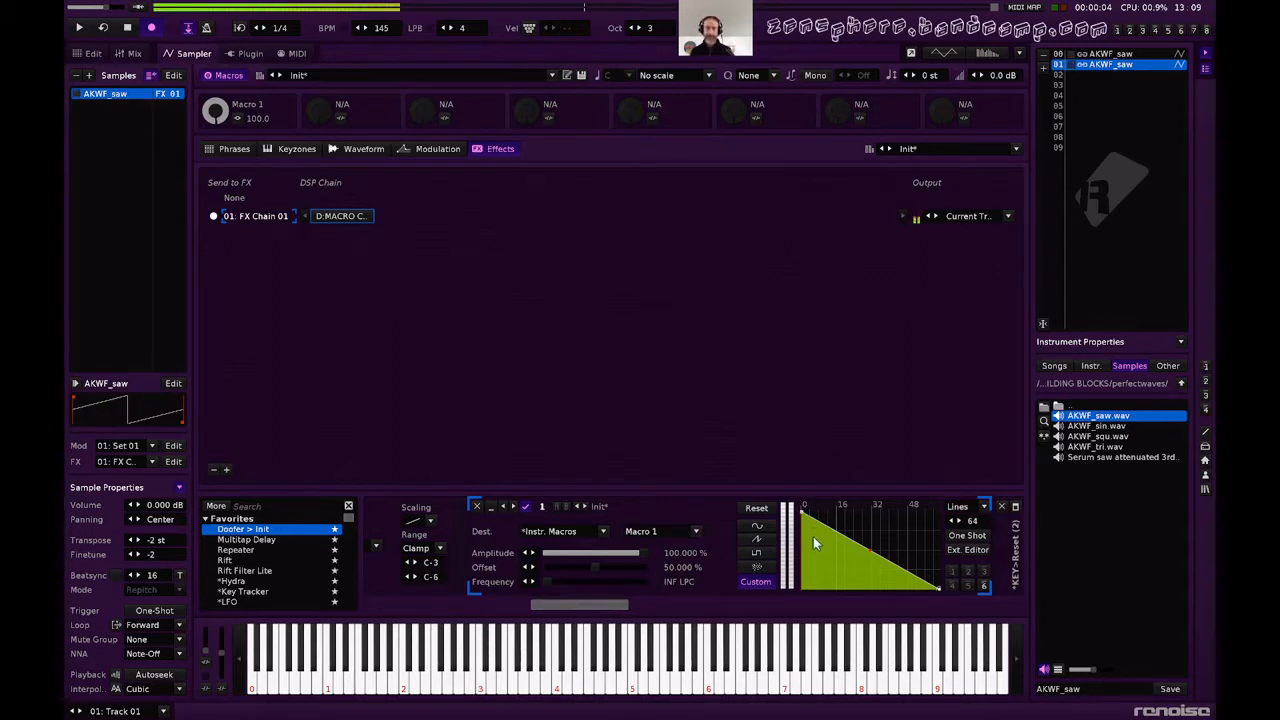
key("q")
key("q")
key("r")
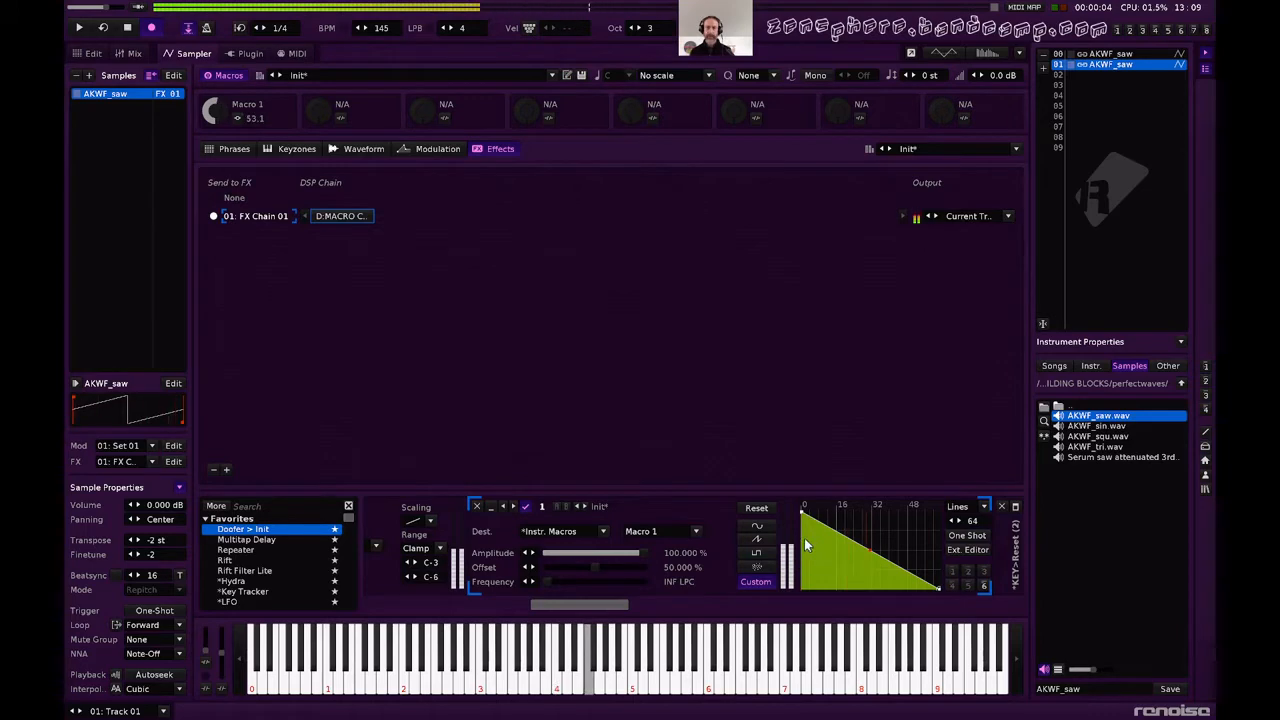
key("y")
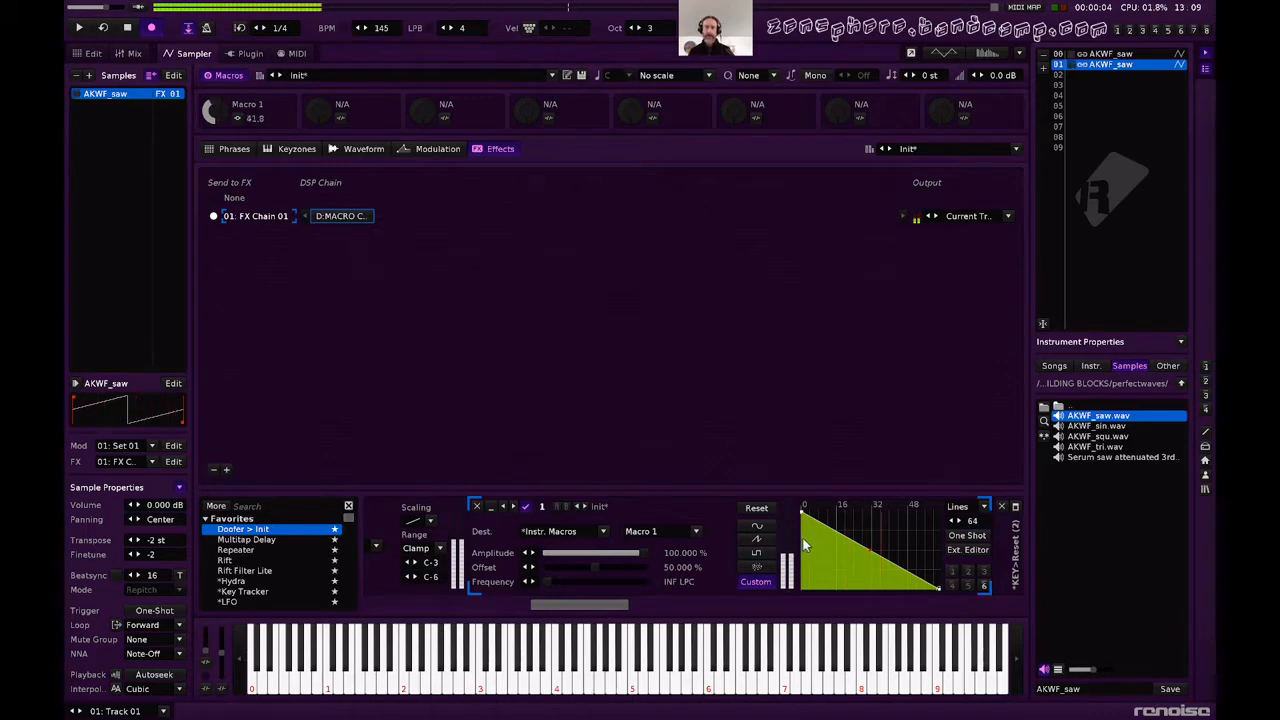
key("y")
key("y")
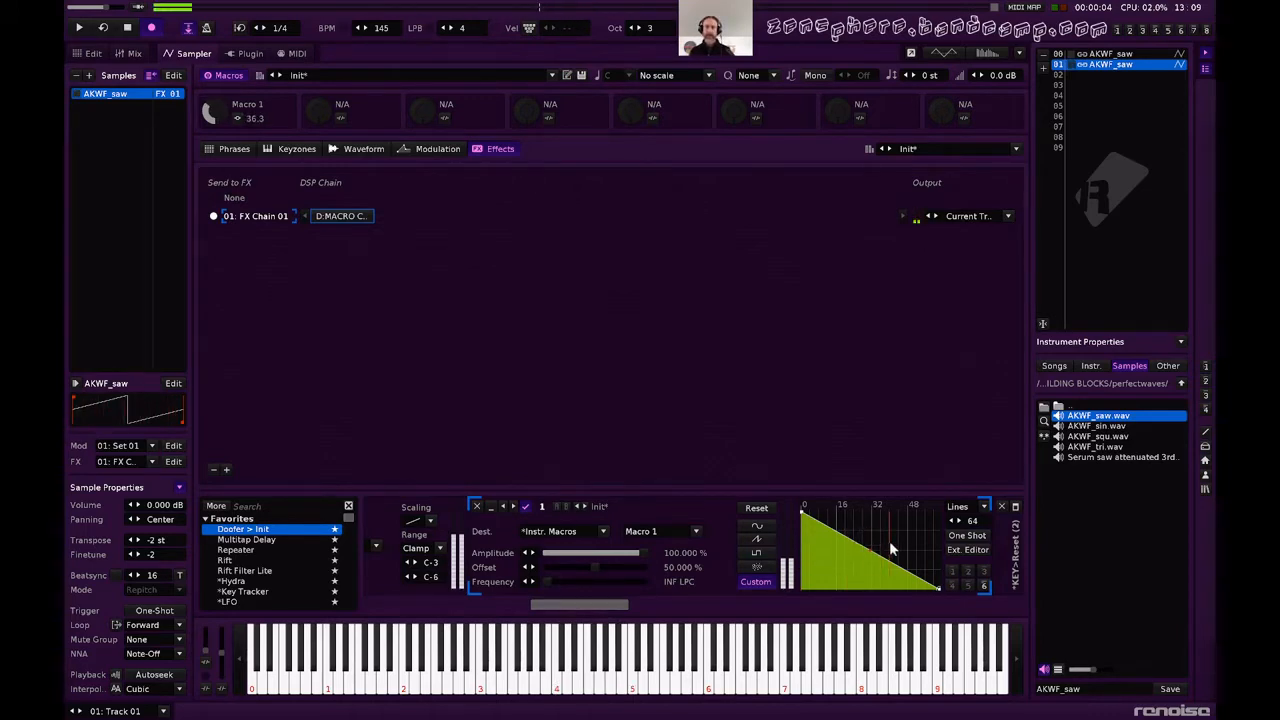
key("r")
key("t")
key("e")
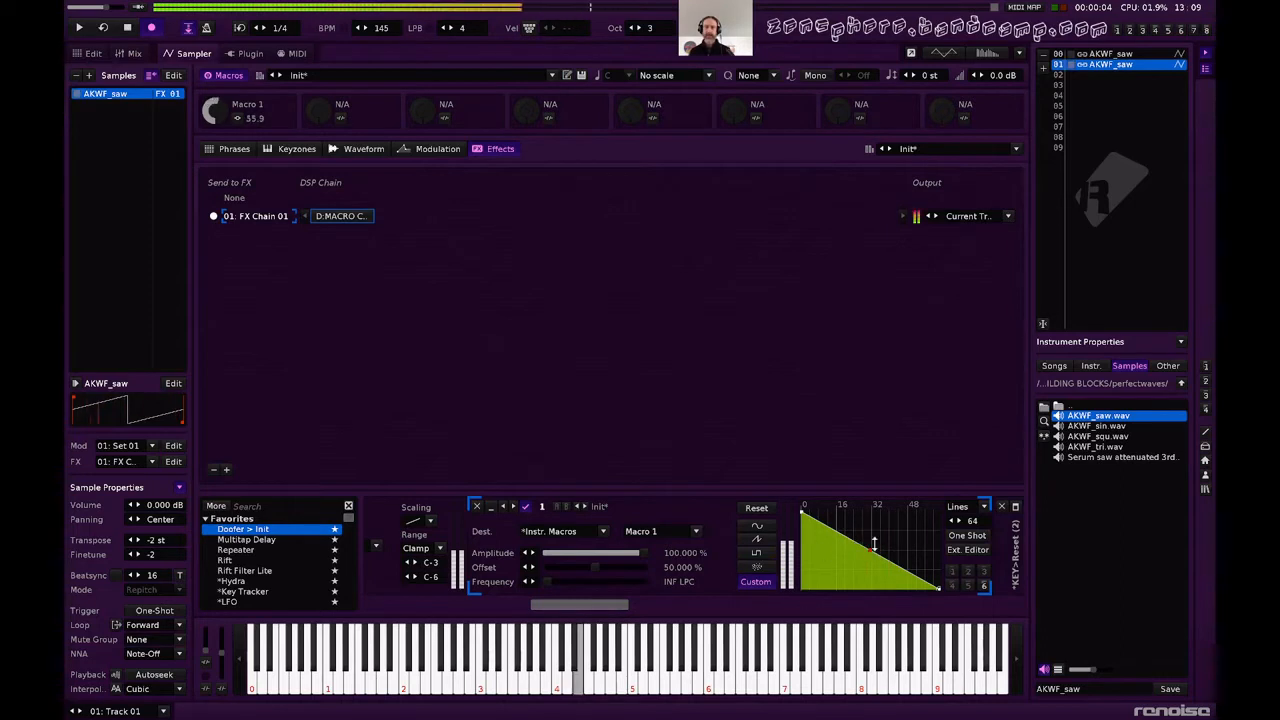
key("q")
key("q")
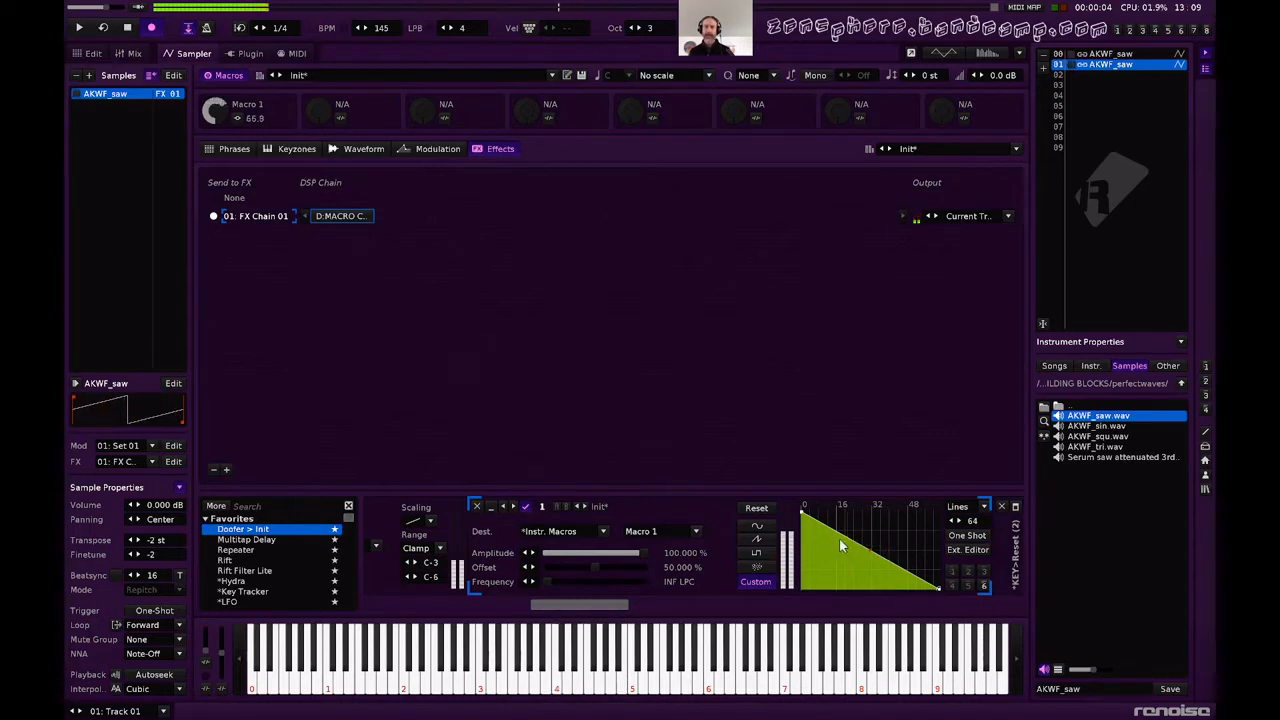
key("w")
Set the *Key Tracker's Dest. Max for resetting LFO 1 to 0 and audition a few notes.
scroll(649, 563, "left", 5)
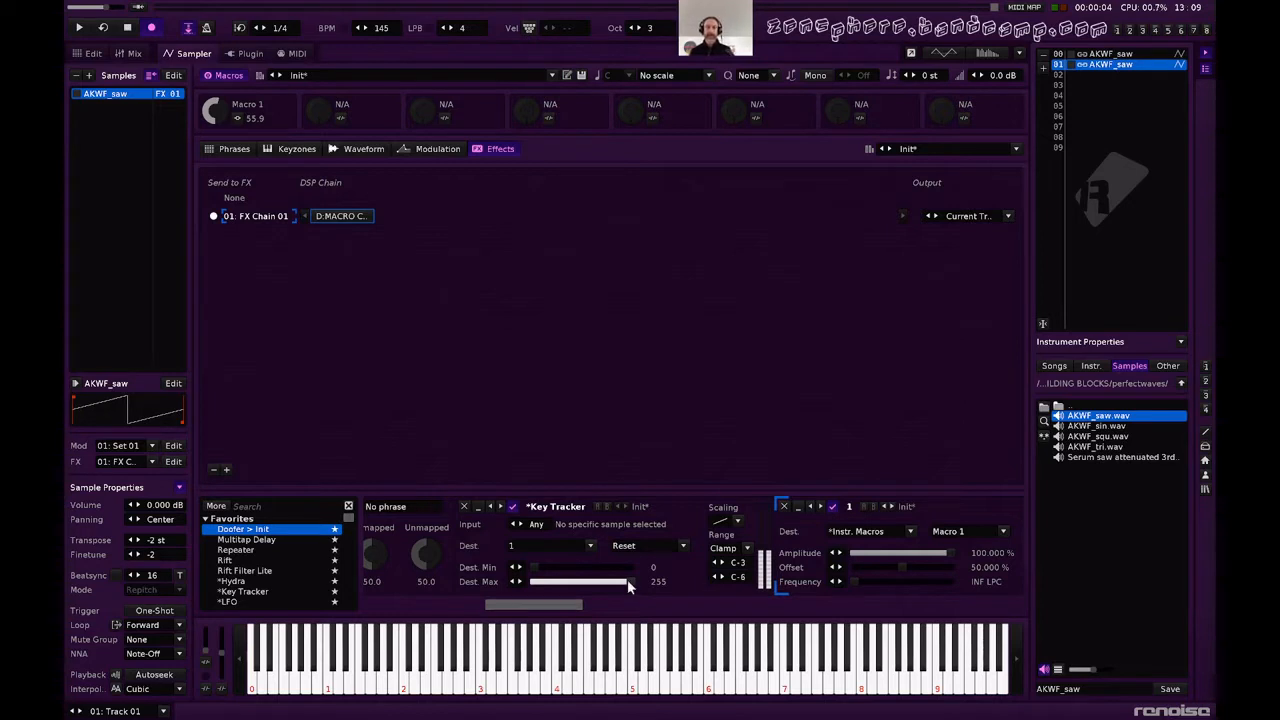
left_click_drag(630, 581, 532, 581)
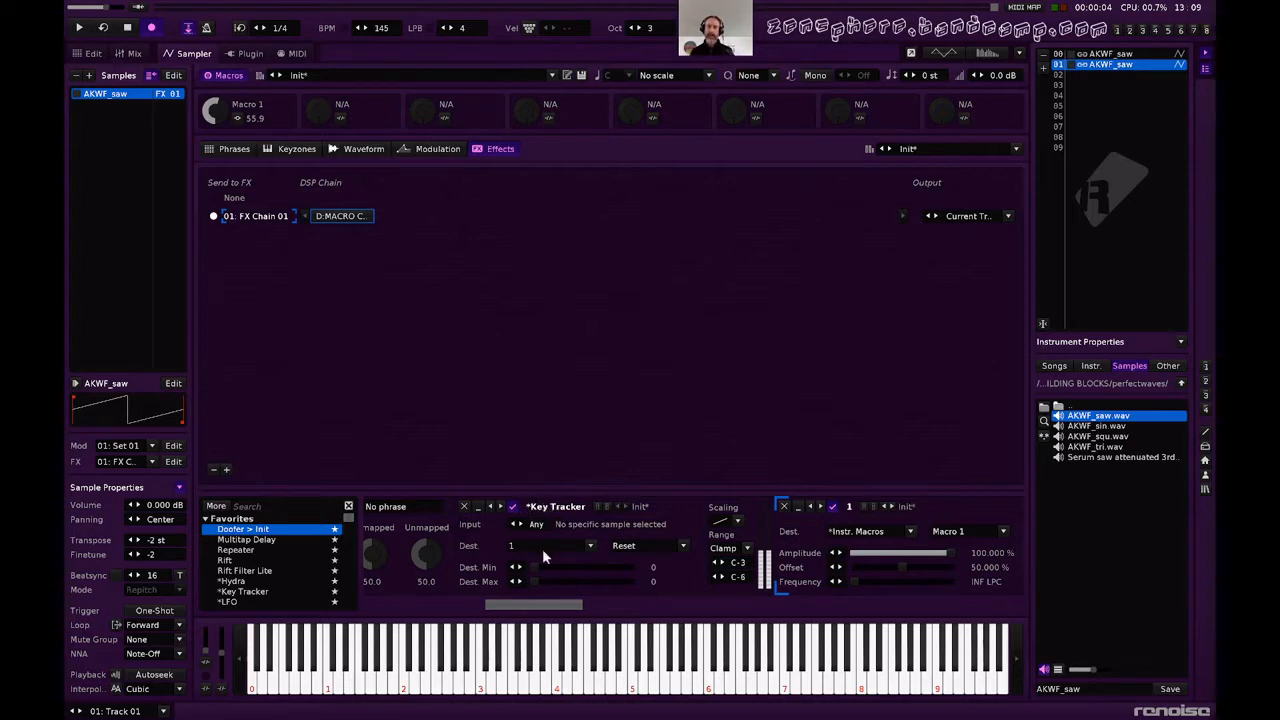
scroll(783, 558, "down", 2)
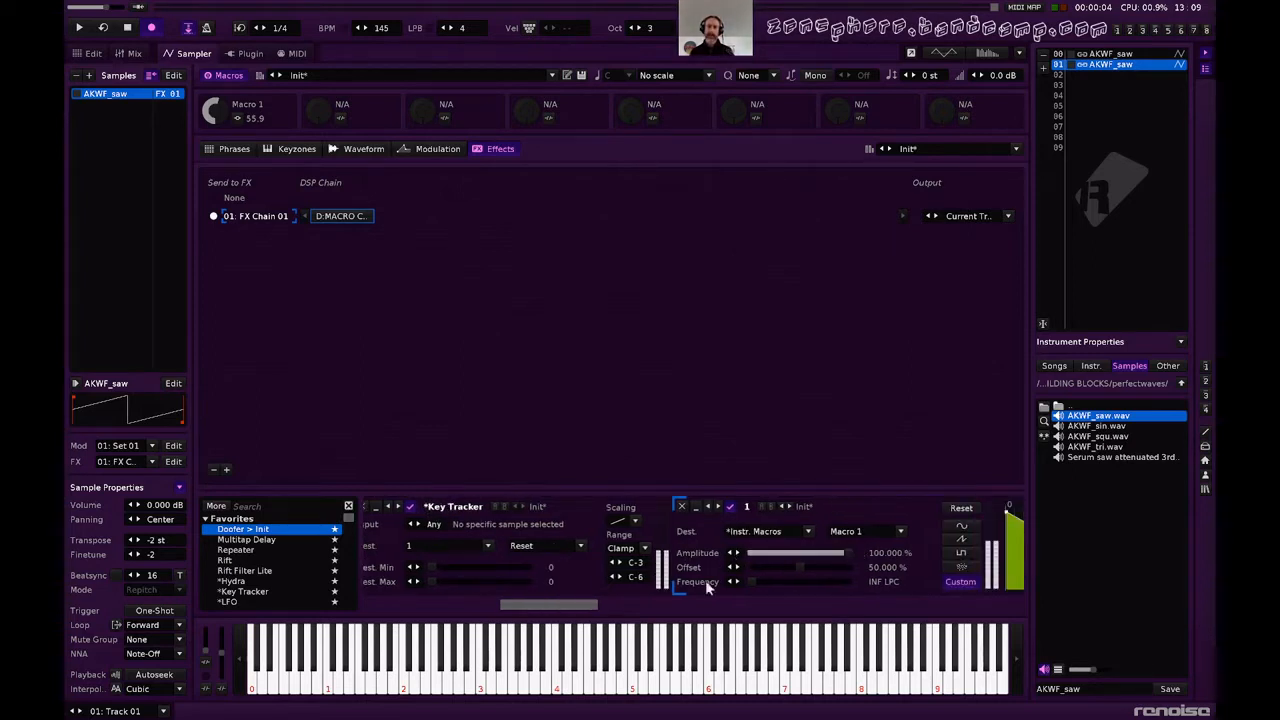
scroll(580, 582, "right", 3)
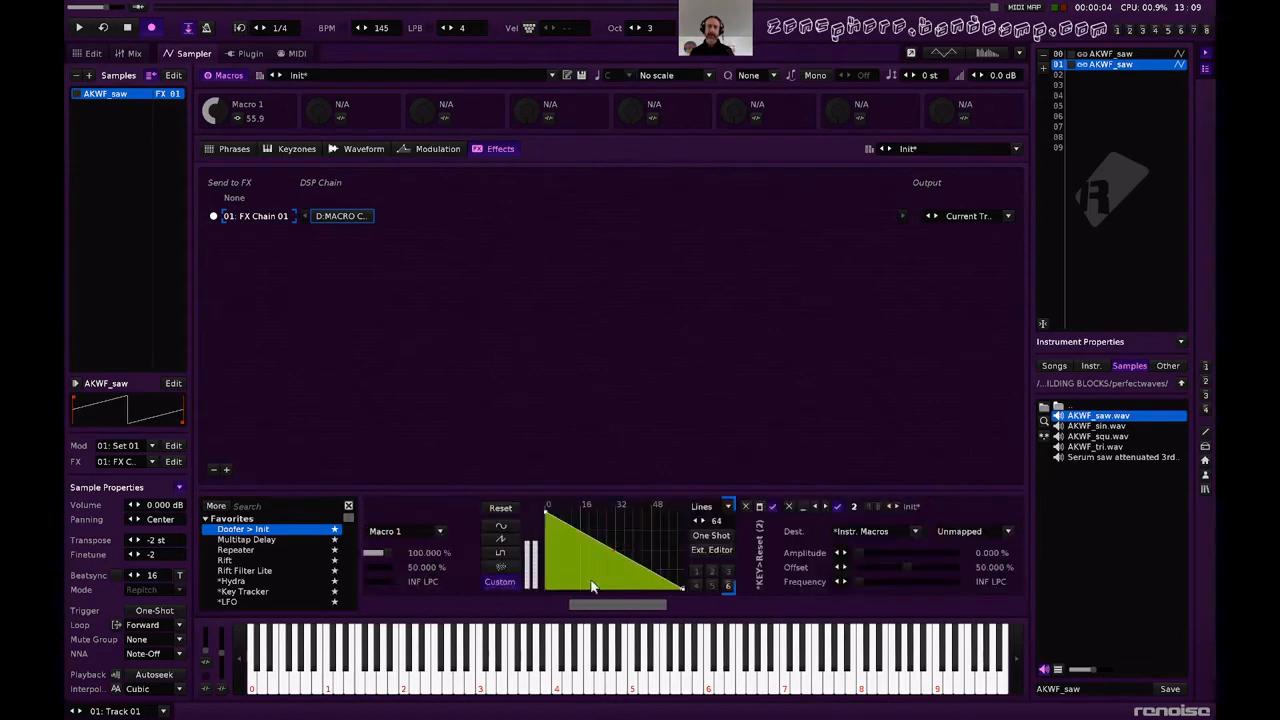
key("q")
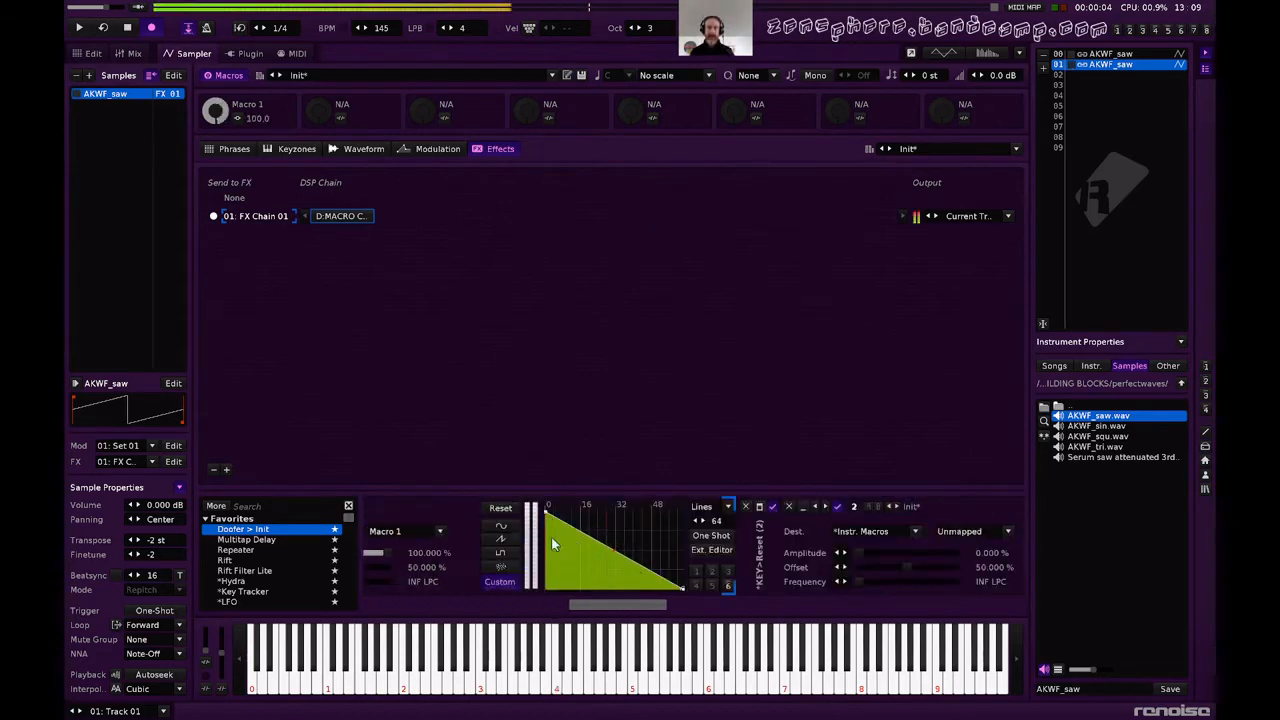
key("z")
key("q")
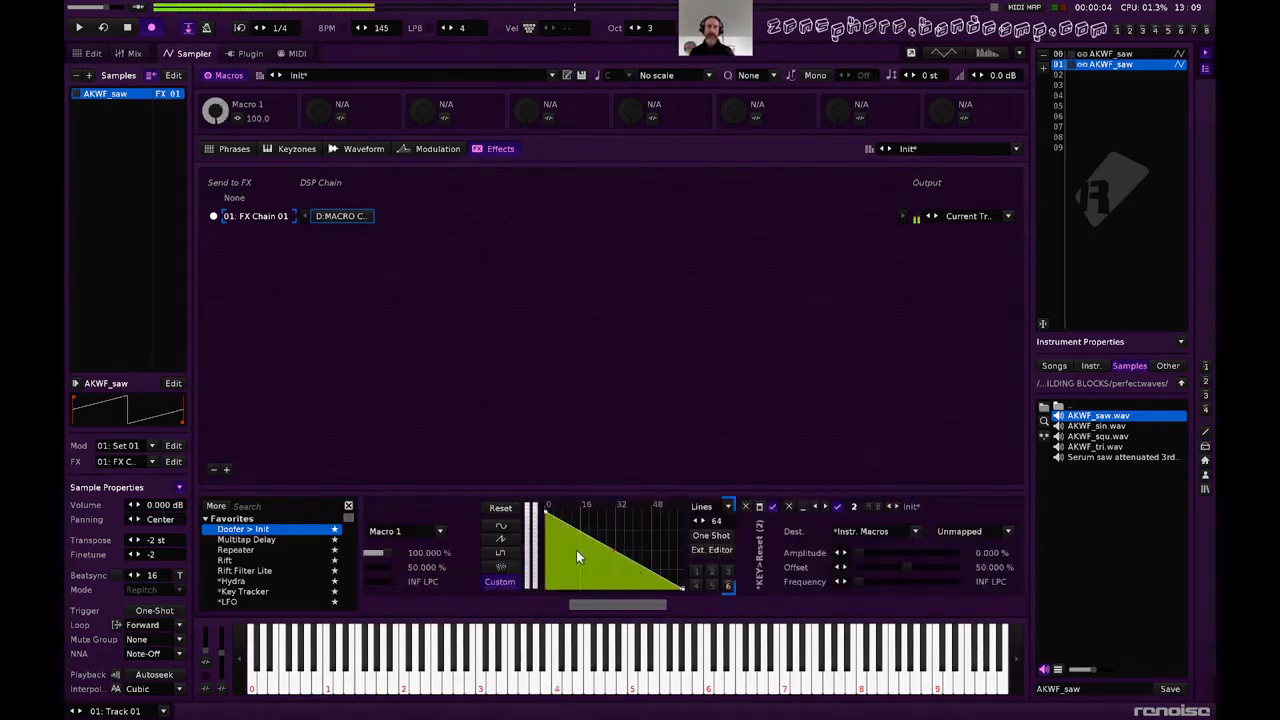
Set LFO 1's frequency to 64 LPC, enable One Shot for its custom envelope, and audition held notes.
scroll(590, 552, "left", 2)
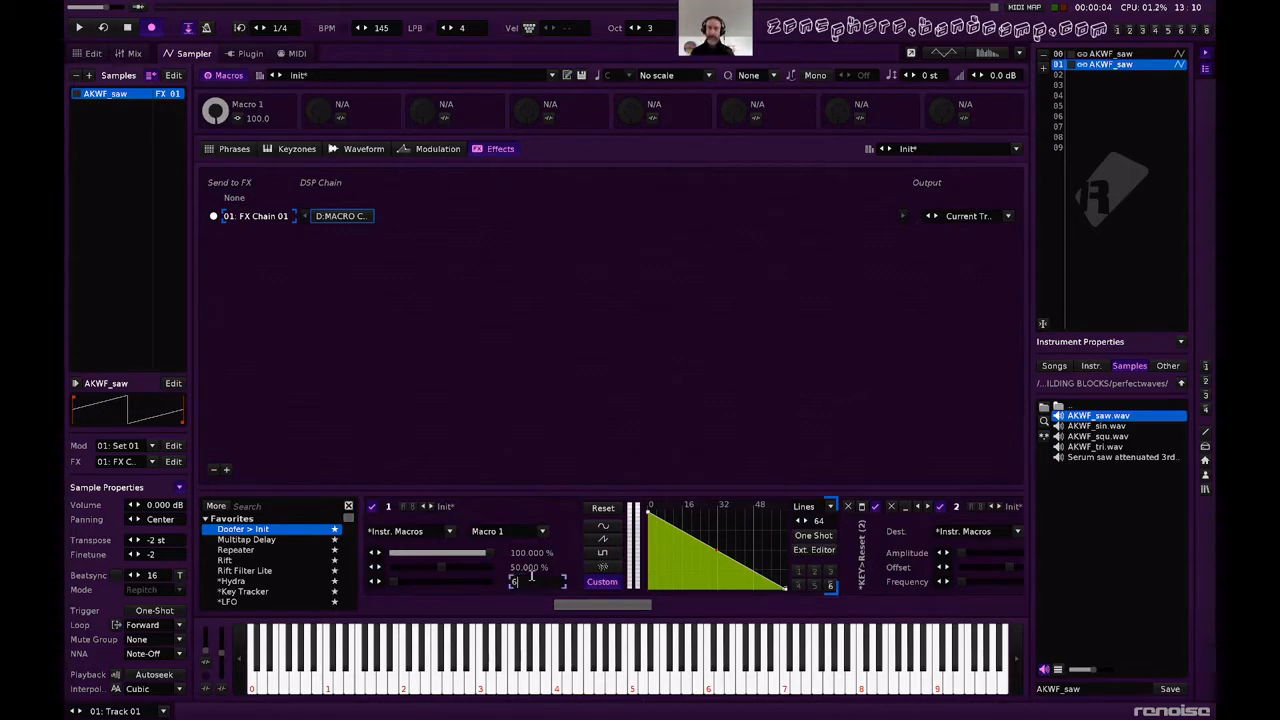
type("4")
key("Return")
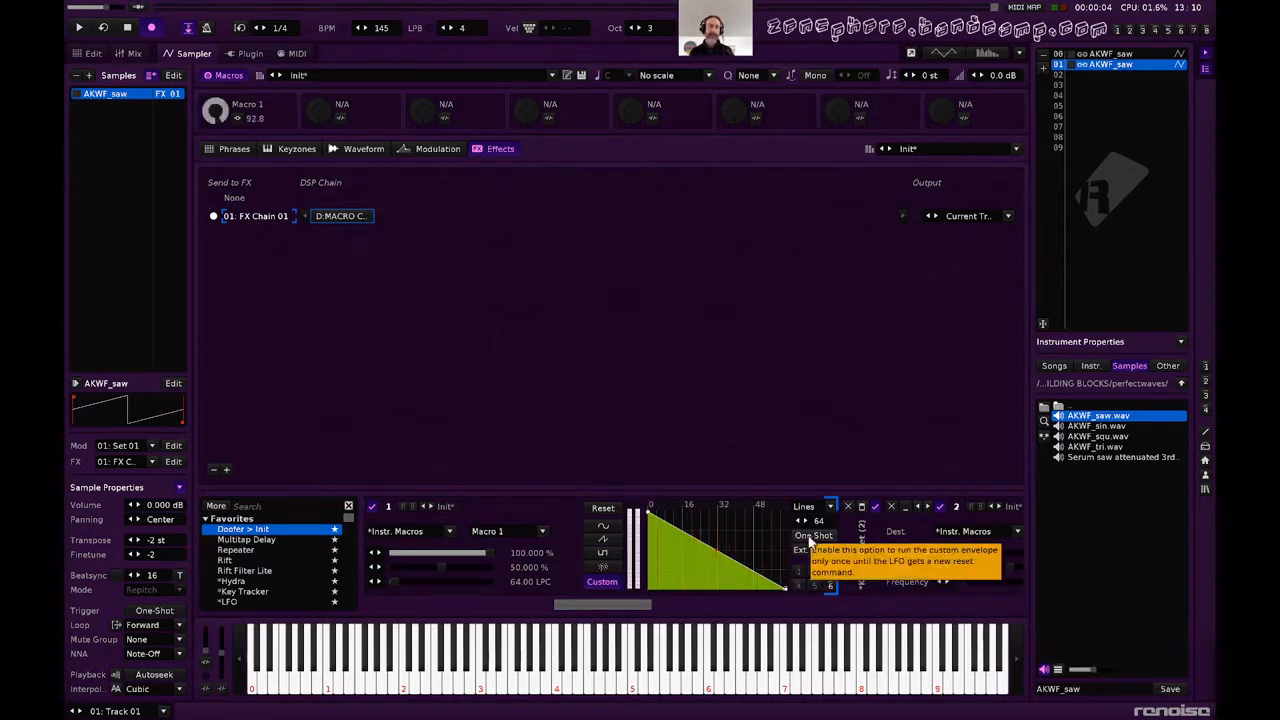
left_click(811, 538)
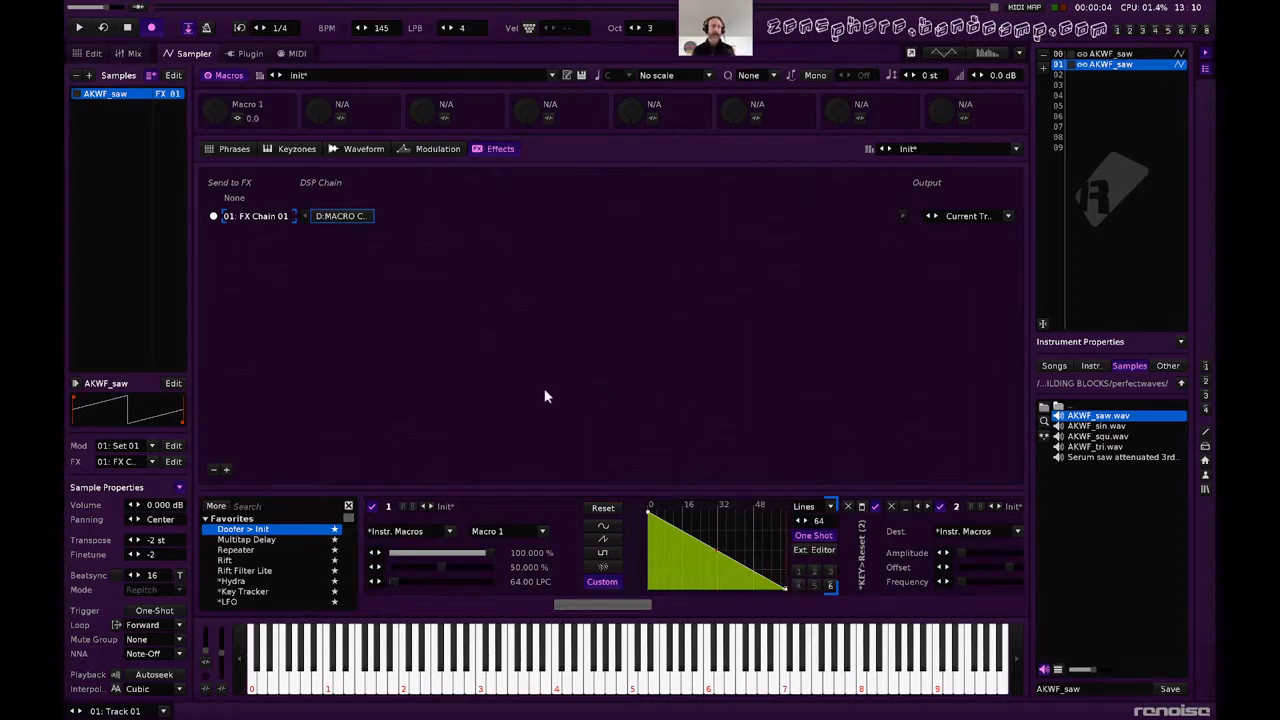
key("q")
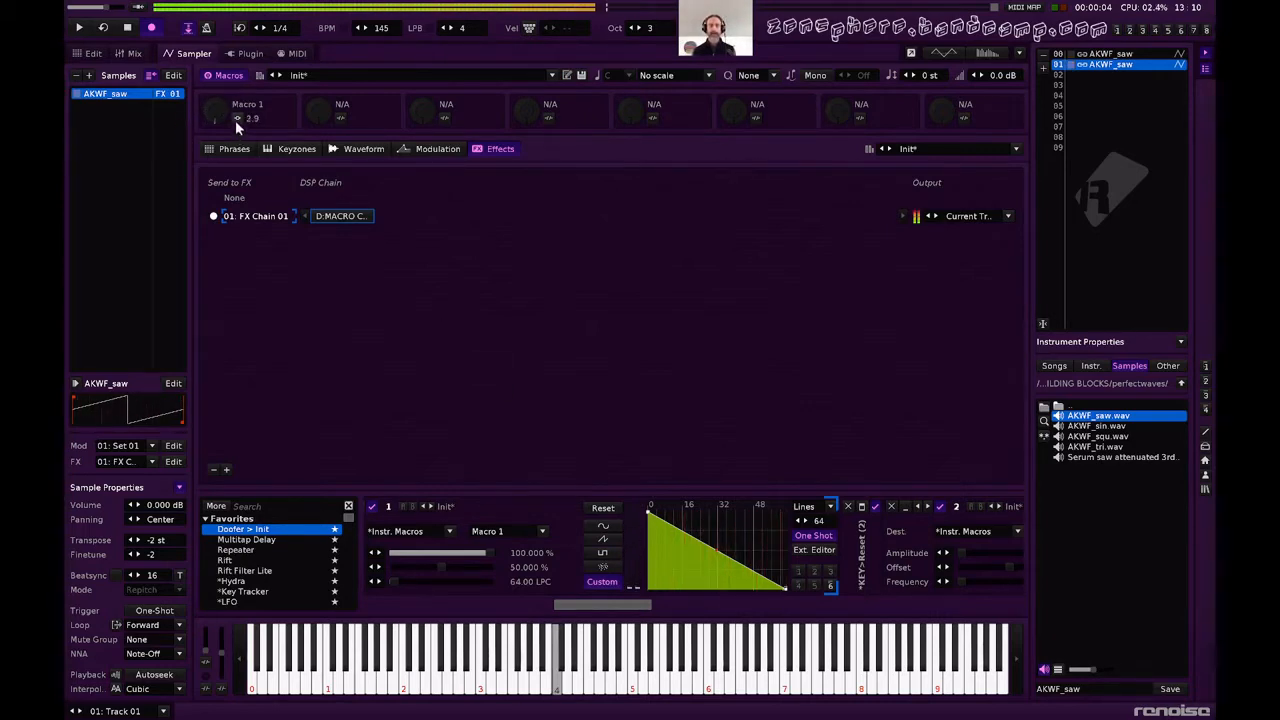
key("q")
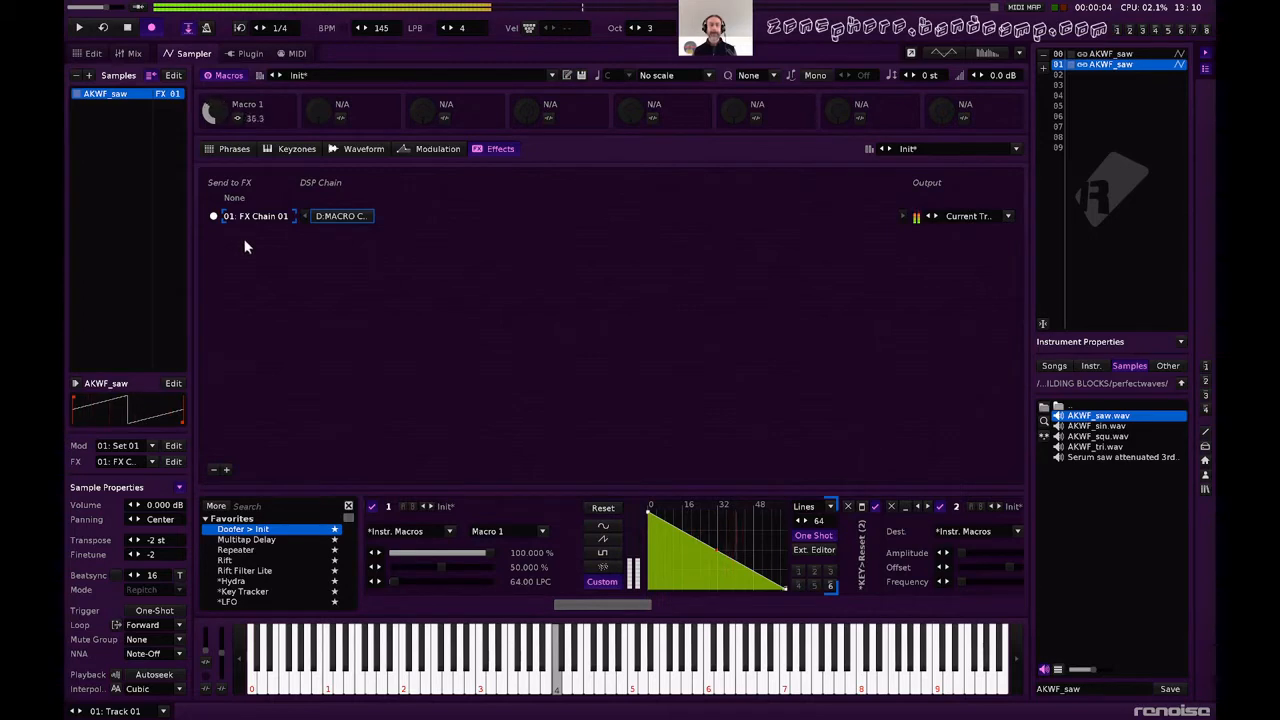
In the instrument's modulation set, lower the Frequency LFO's amplitude to about 0.456 and set the Resonance input to about 0.788.
left_click(437, 148)
key("q")
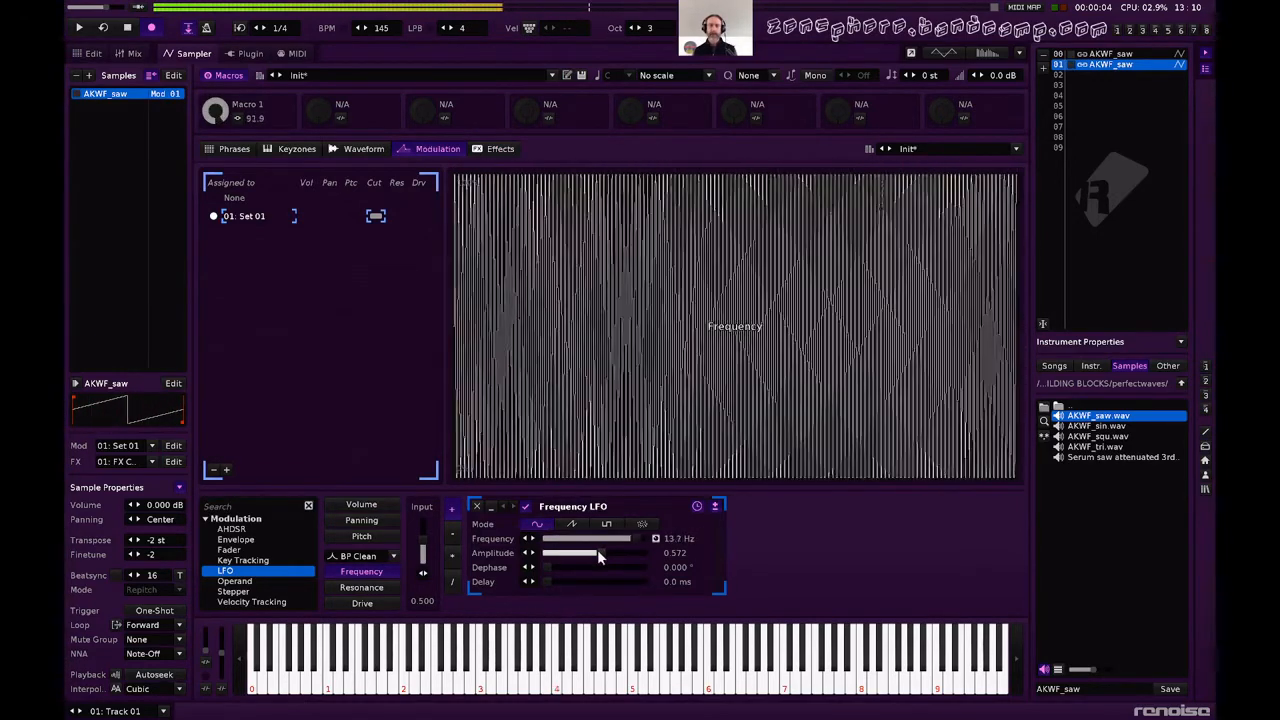
left_click_drag(598, 552, 590, 552)
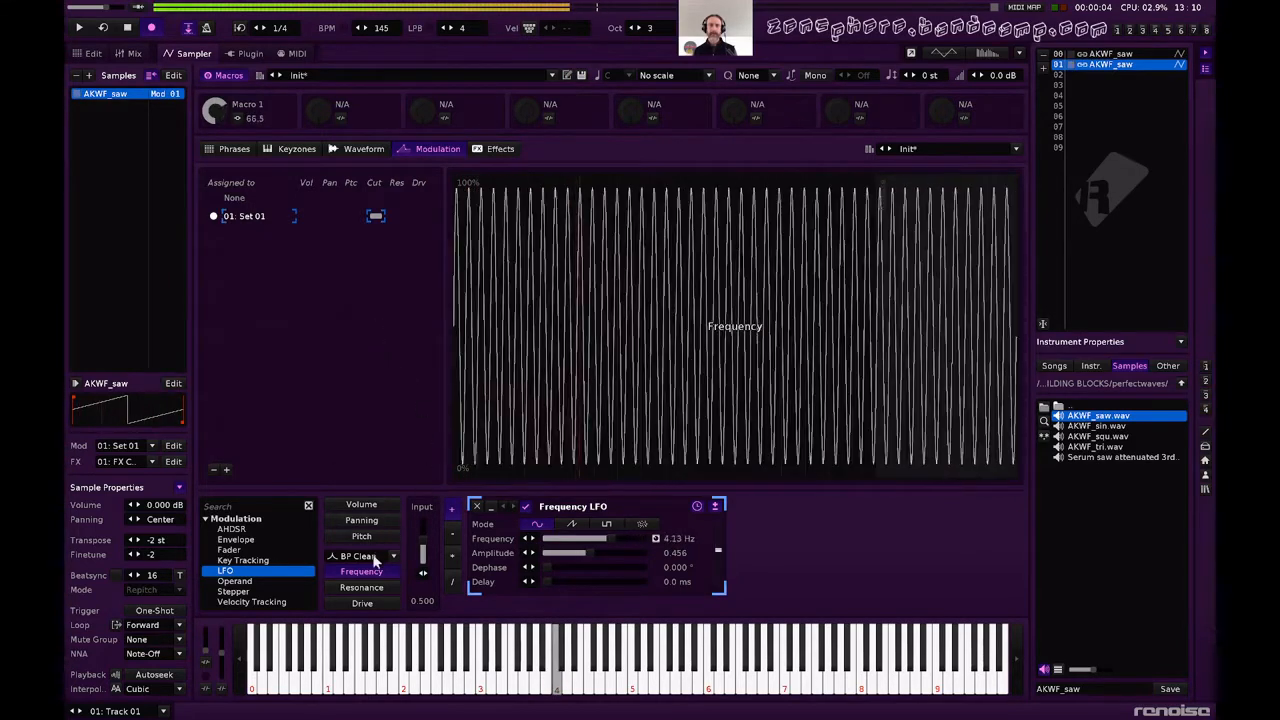
left_click(361, 587)
left_click_drag(423, 554, 423, 530)
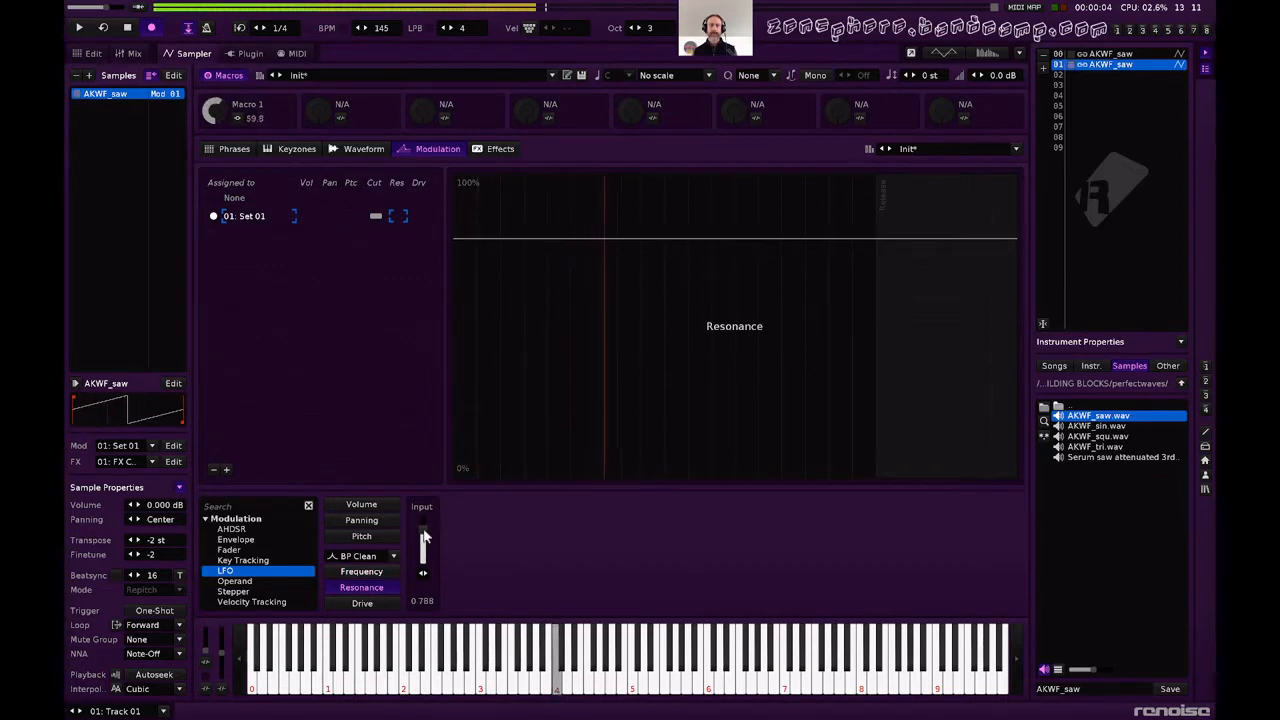
Add an AHDSR to the Volume modulation with zero attack, sustain and release, a decay of about 7.33 s and a decay curve of -0.100.
left_click(361, 504)
double_click(240, 530)
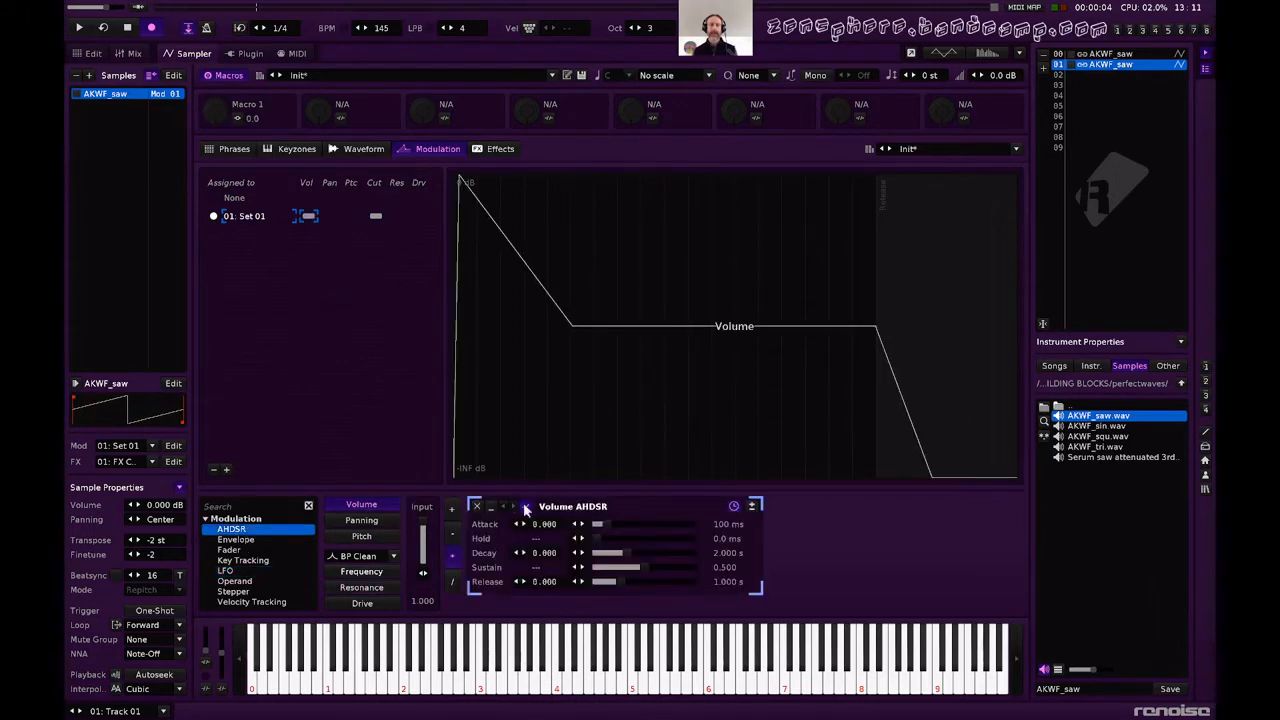
left_click_drag(598, 524, 594, 524)
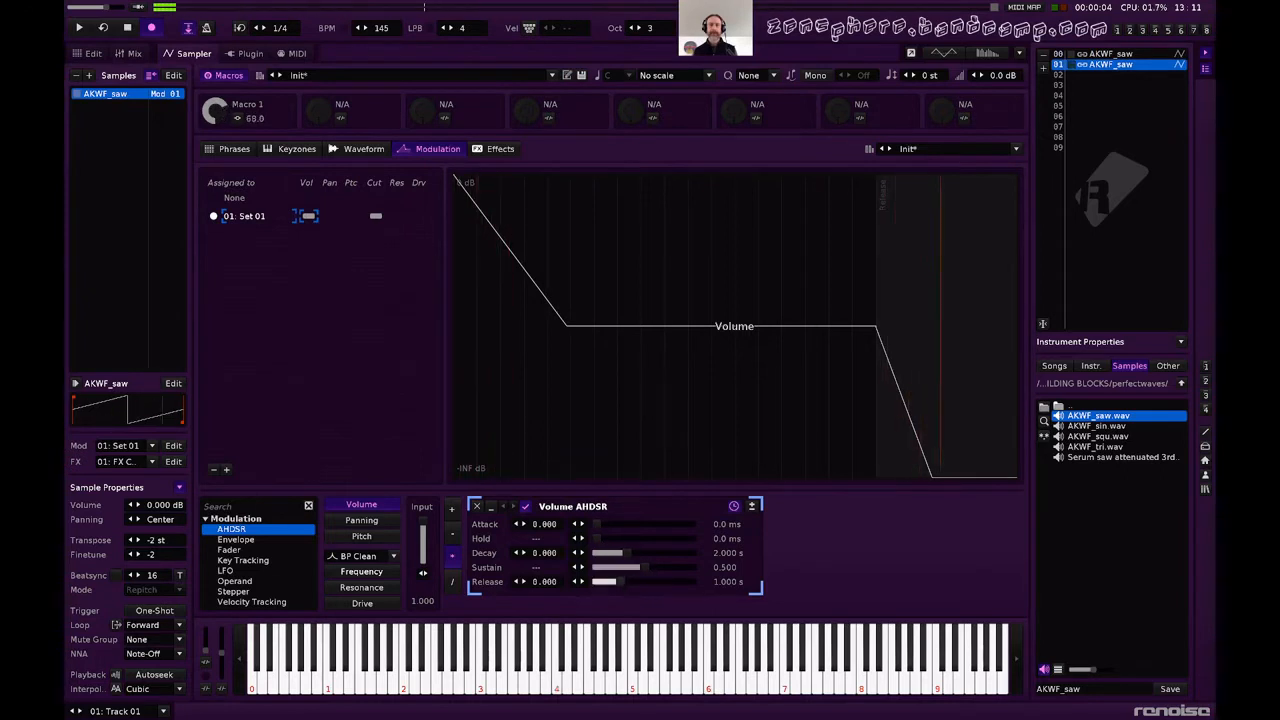
left_click_drag(635, 579, 637, 587)
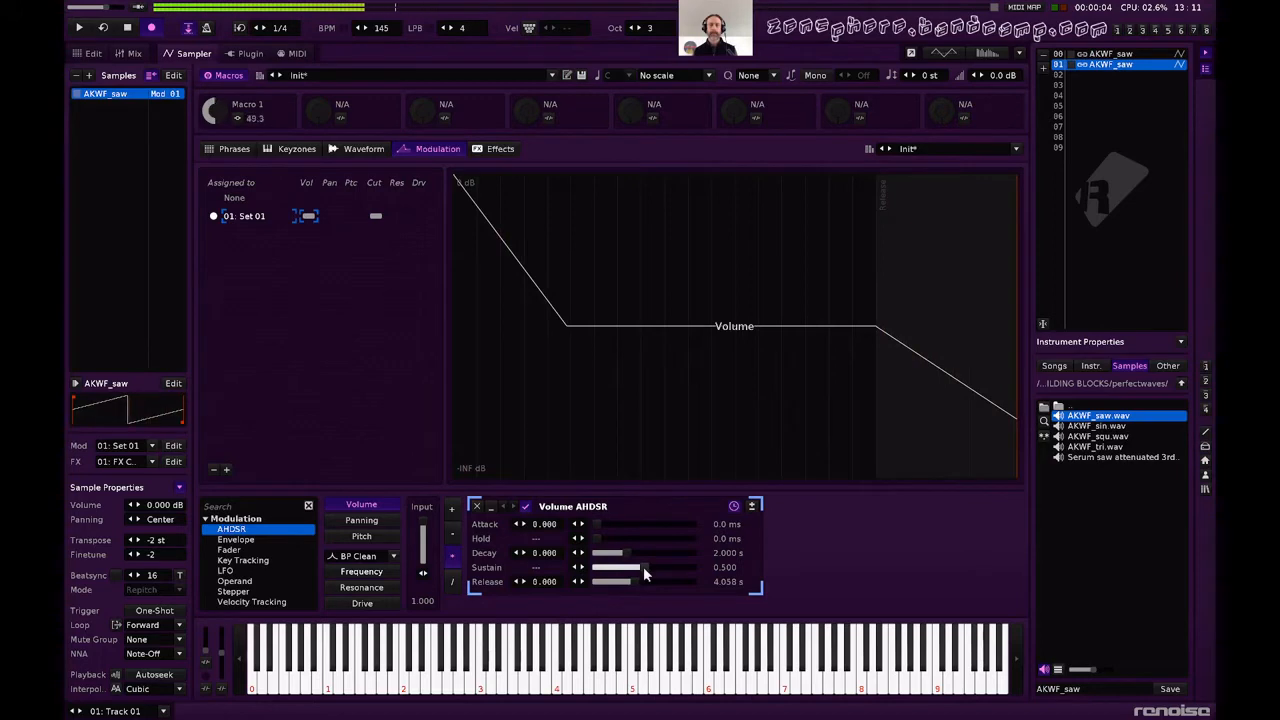
mouse_move(643, 566)
left_mouse_down()
mouse_move(643, 580)
mouse_move(598, 584)
mouse_move(545, 561)
mouse_move(545, 572)
mouse_move(641, 553)
left_mouse_up()
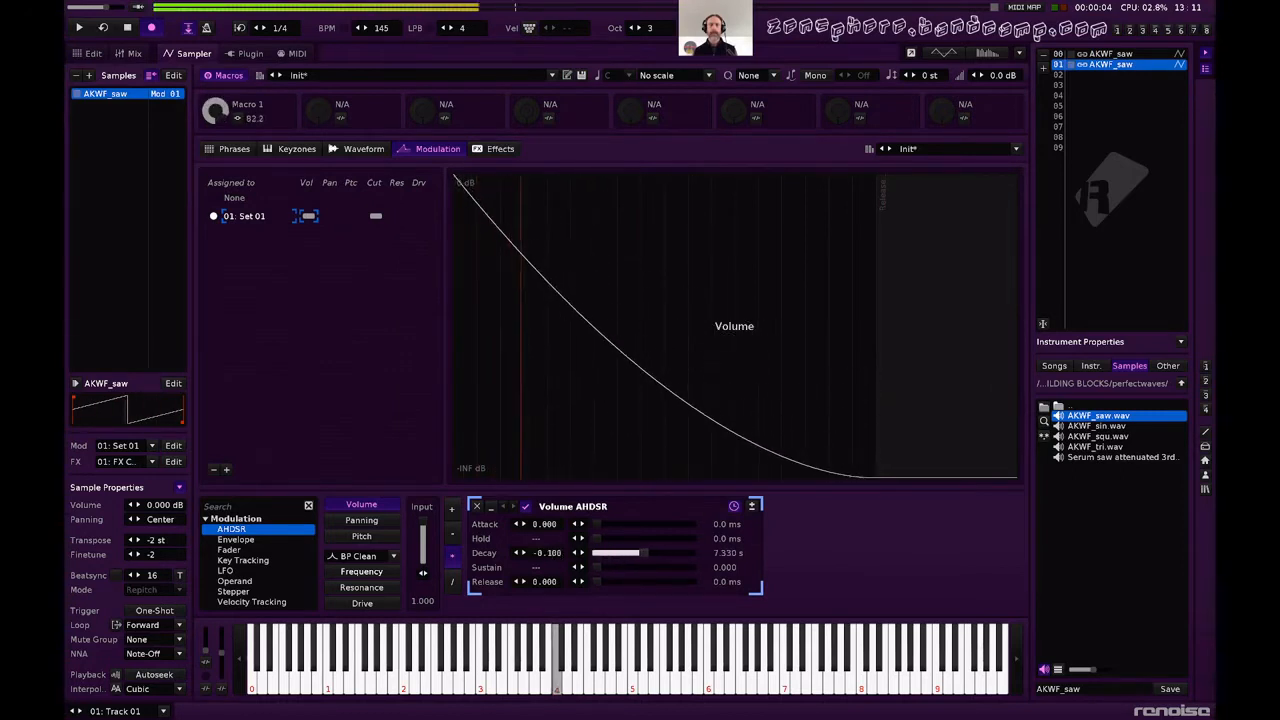
Switch the Volume AHDSR to beat timing with a 16-beat decay, a decay curve of -0.140 and an attack of about 0.006 beats.
left_click(733, 507)
double_click(735, 553)
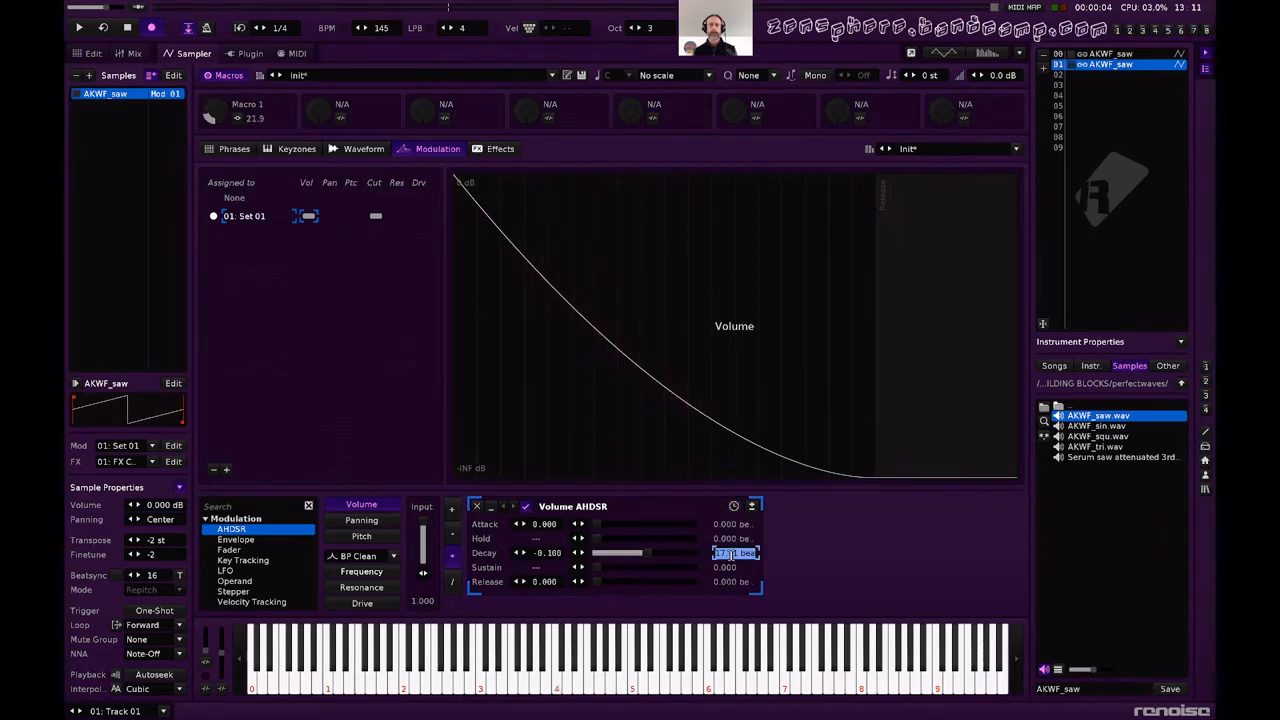
type("16")
key("Return")
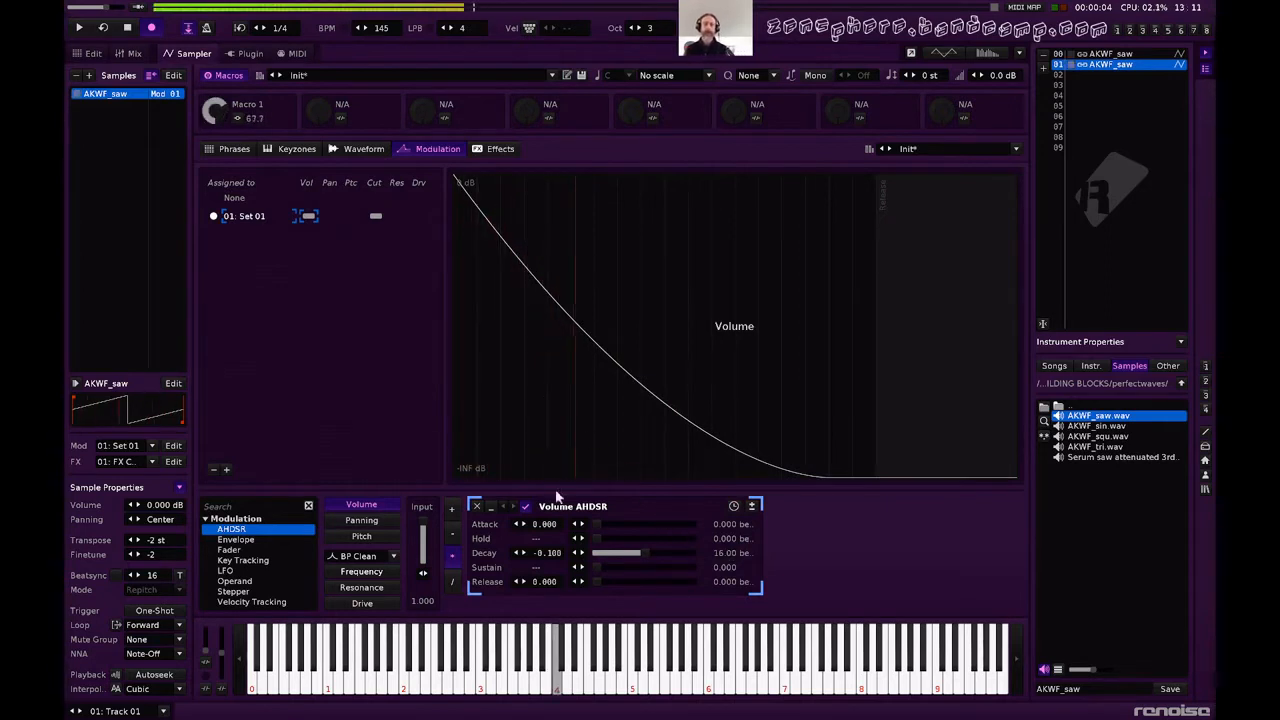
left_click_drag(547, 553, 547, 559)
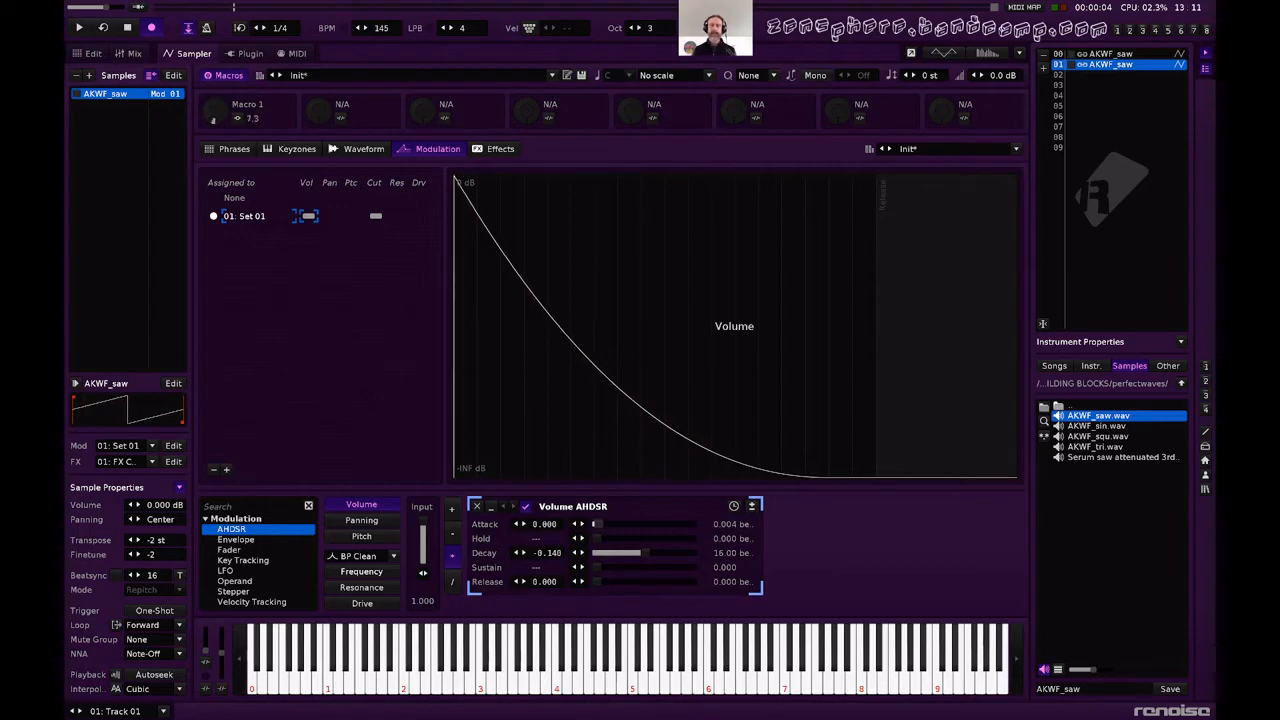
Audition the finished sound with notes in several octaves and show the spectrum analyzer to examine its frequency content.
key("q")
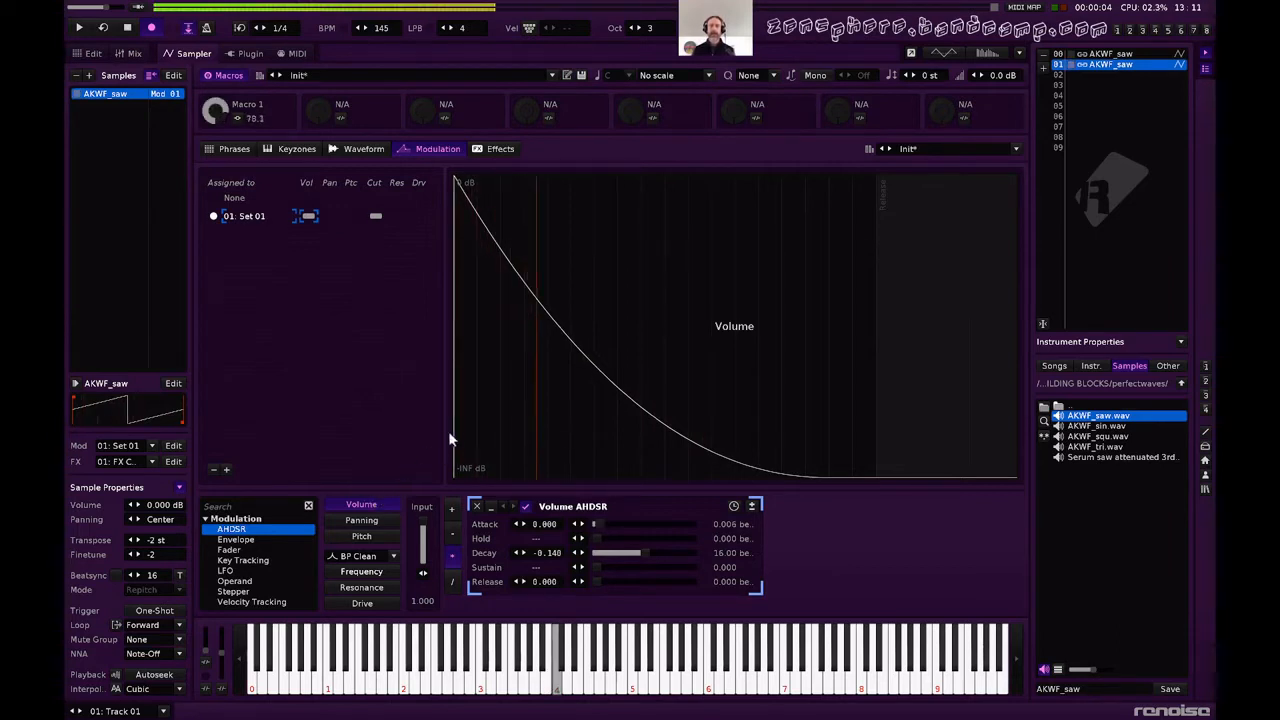
key("i")
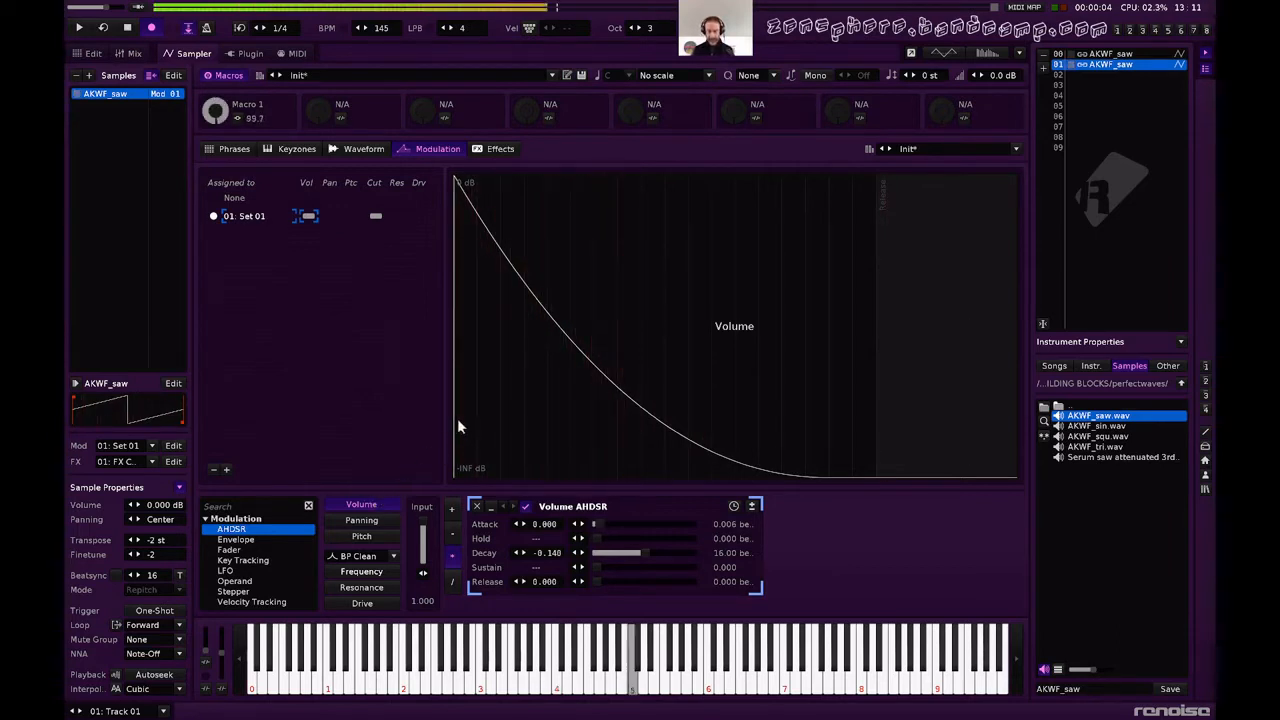
key("r")
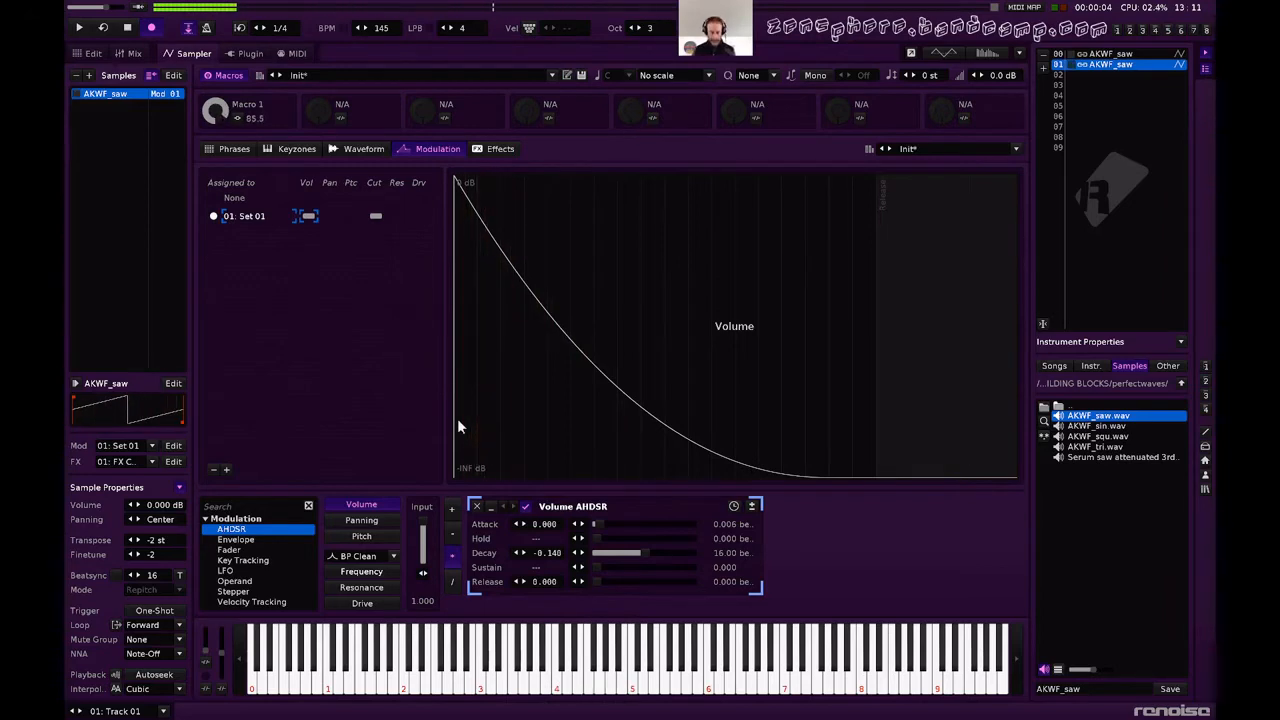
key("z")
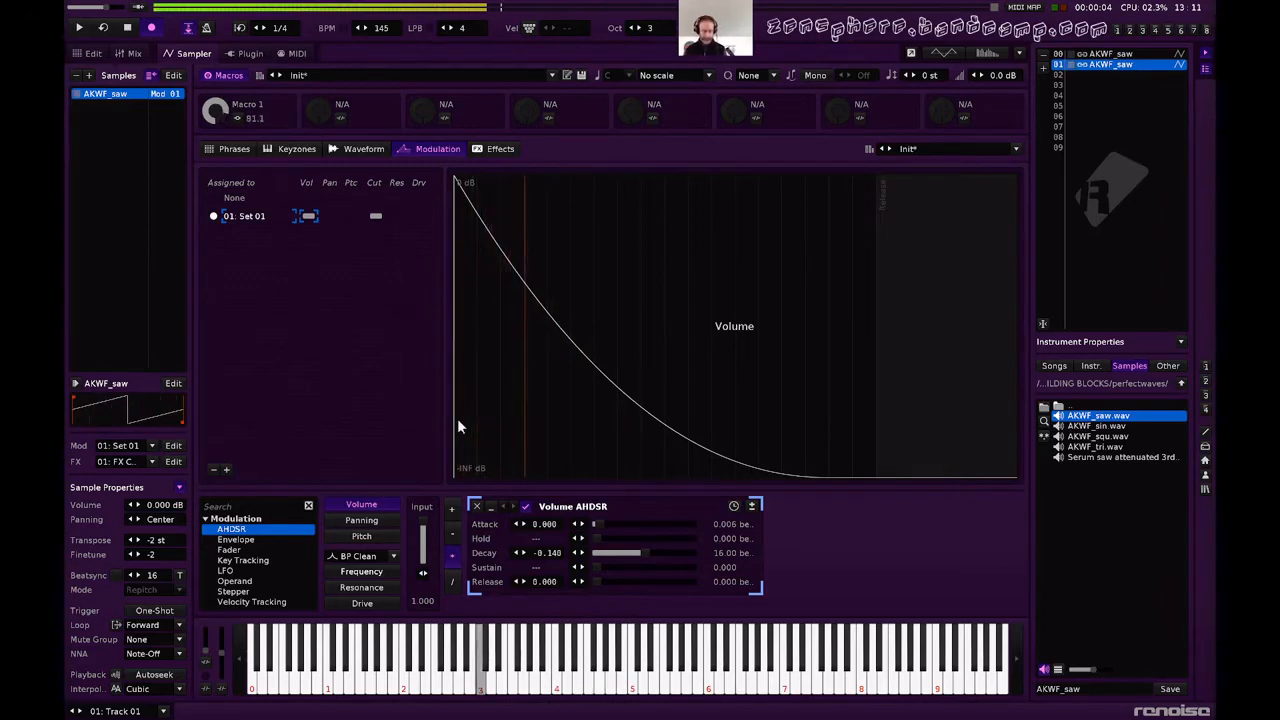
key("F2")
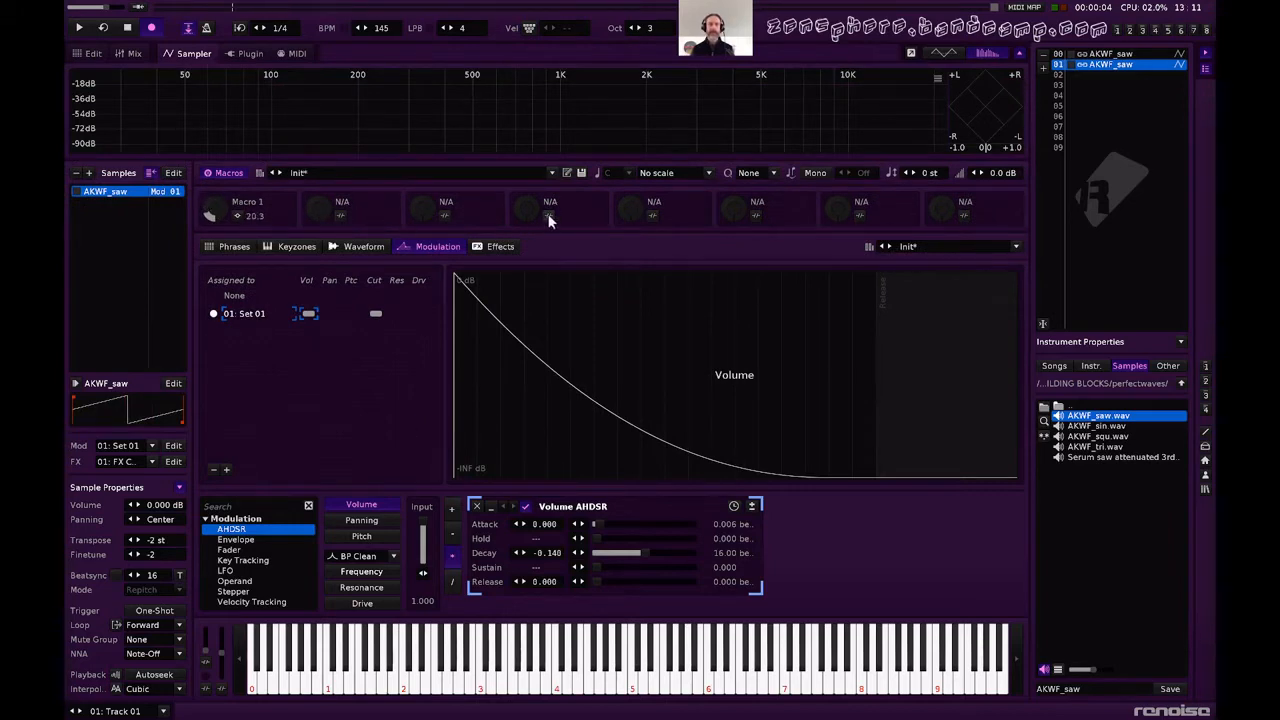
key("z")
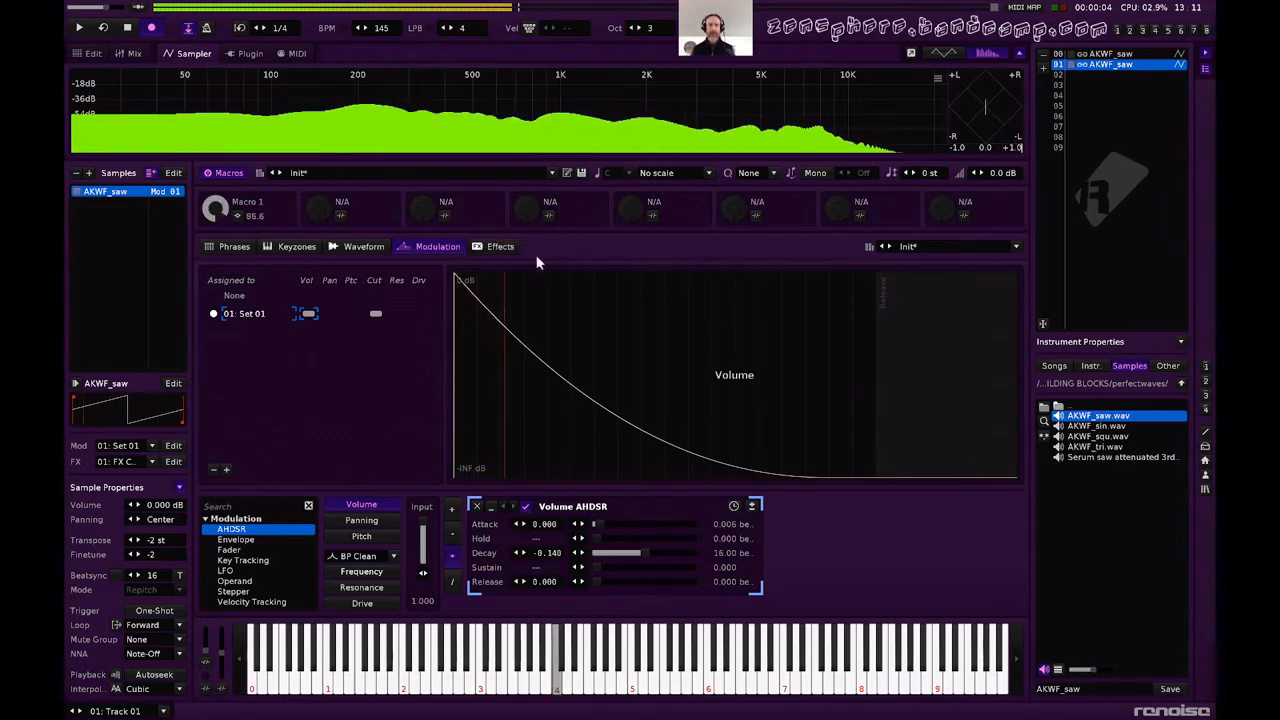
Add a second instrument FX chain, move the MACRO CONTROL Doofer onto it and select the emptied FX Chain 01.
left_click(498, 247)
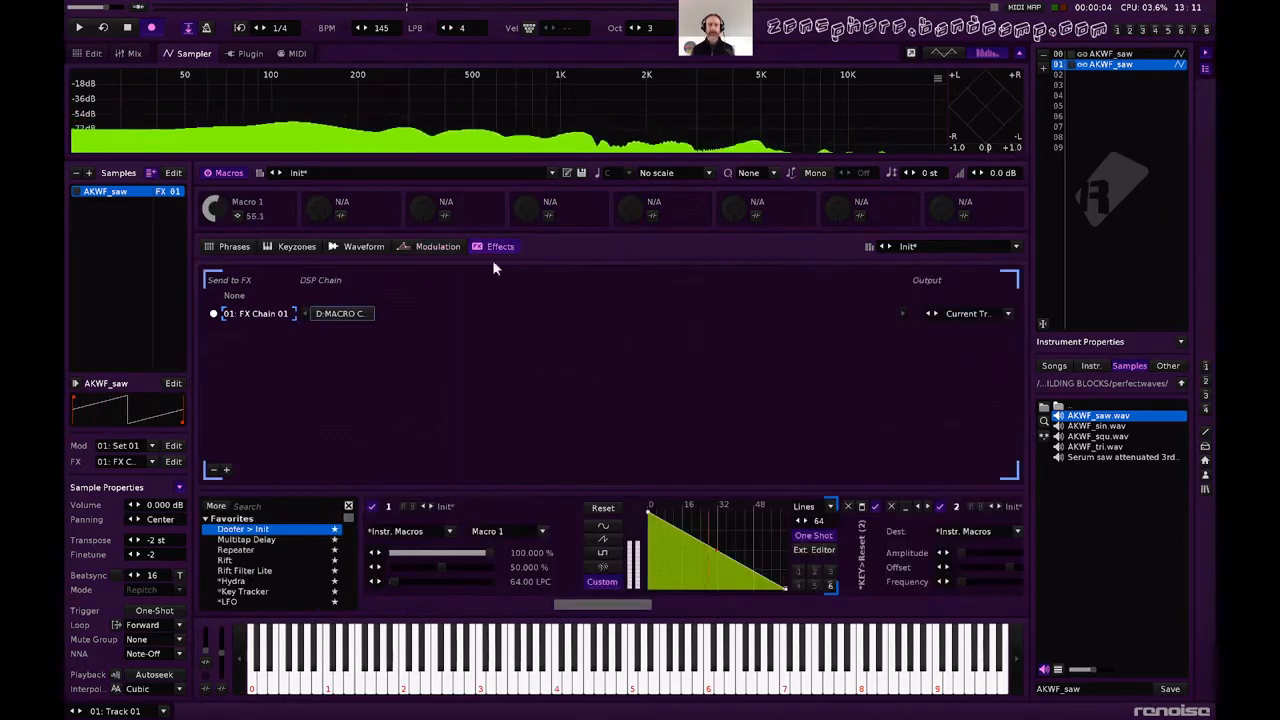
left_click(226, 470)
mouse_move(335, 313)
left_mouse_down()
mouse_move(341, 342)
mouse_move(340, 331)
left_mouse_up()
left_click(338, 312)
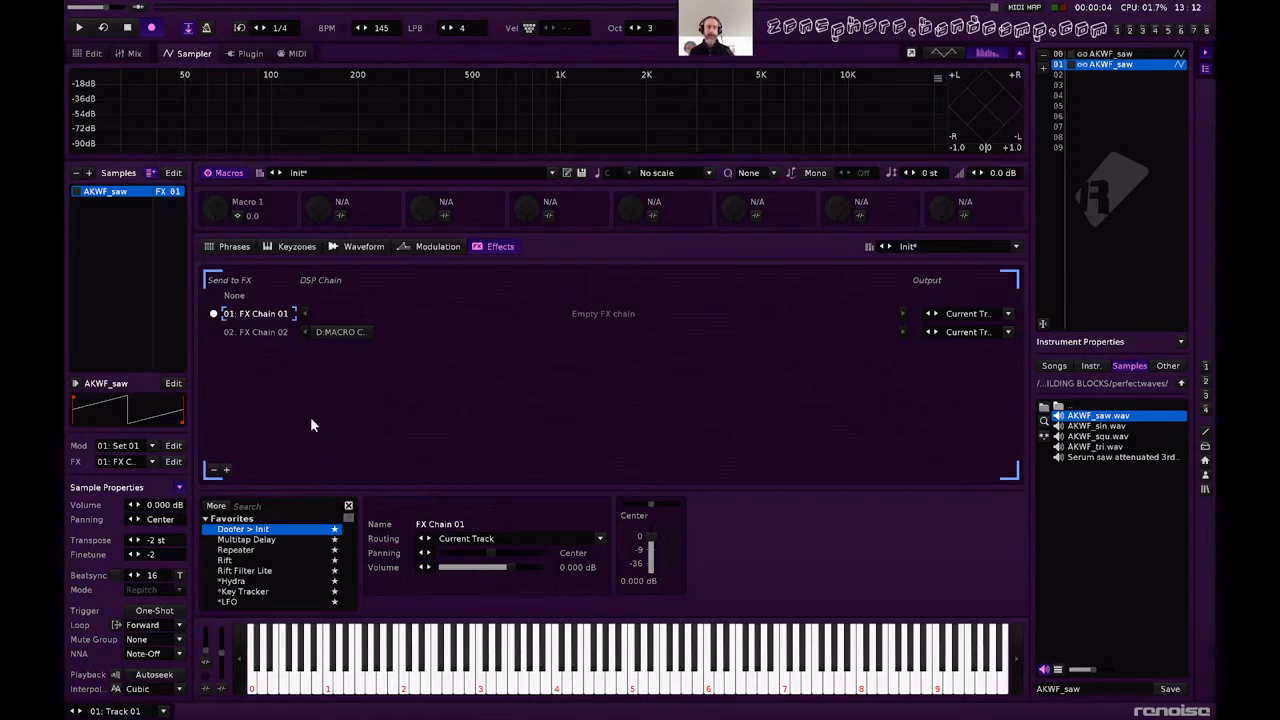
Add a Digital Filter to FX Chain 01 as a Butterworth 8n high-pass with a cutoff of about 0.18 kHz.
scroll(255, 566, "down", 3)
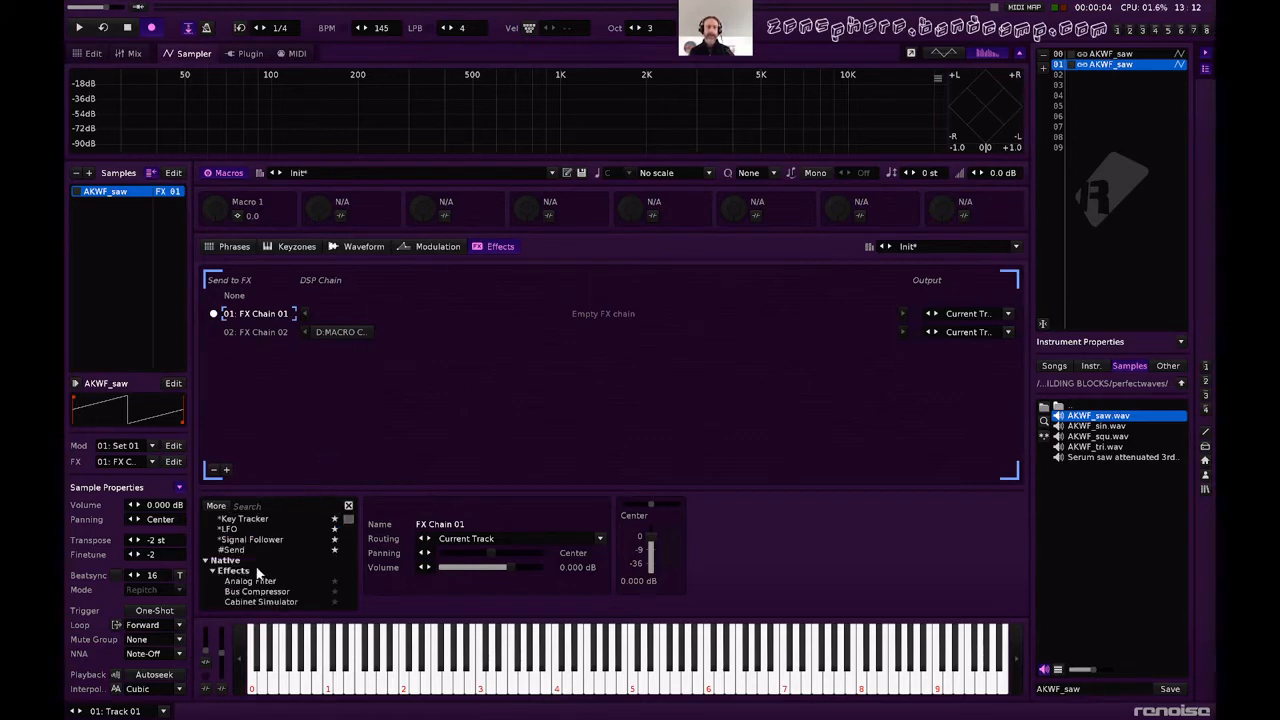
scroll(257, 571, "down", 4)
left_click(244, 552)
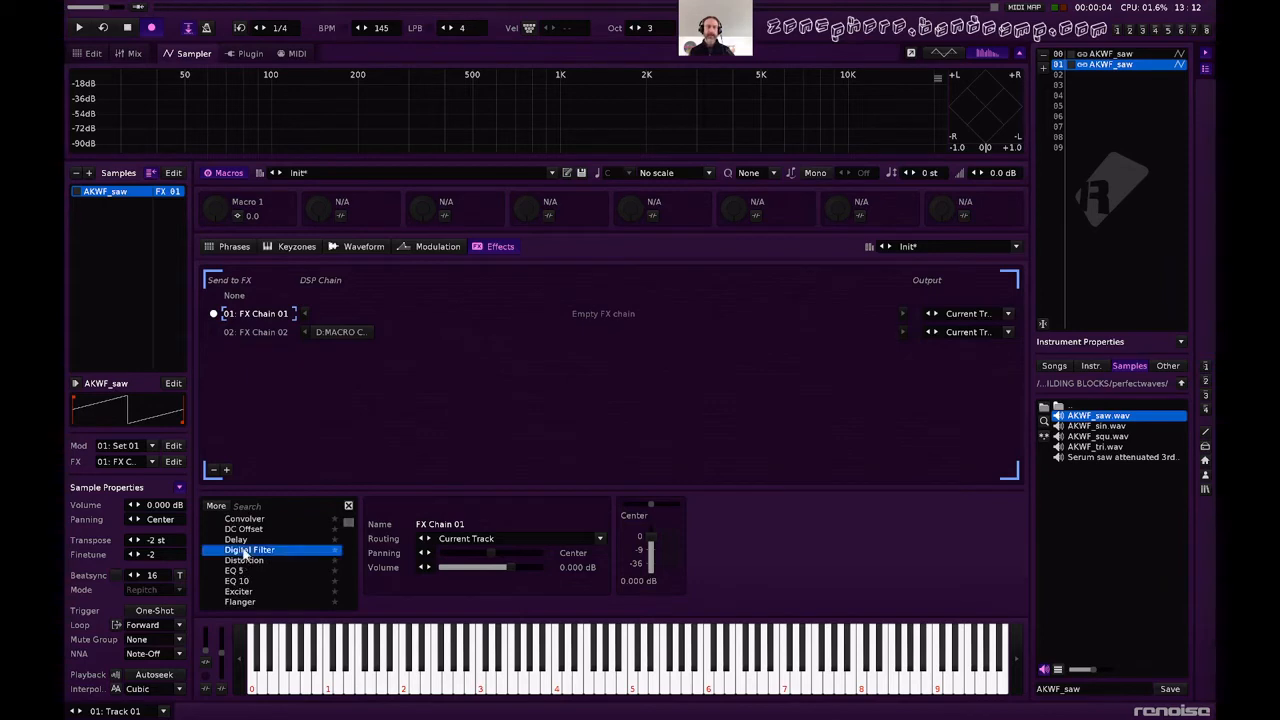
double_click(244, 552)
left_click(800, 525)
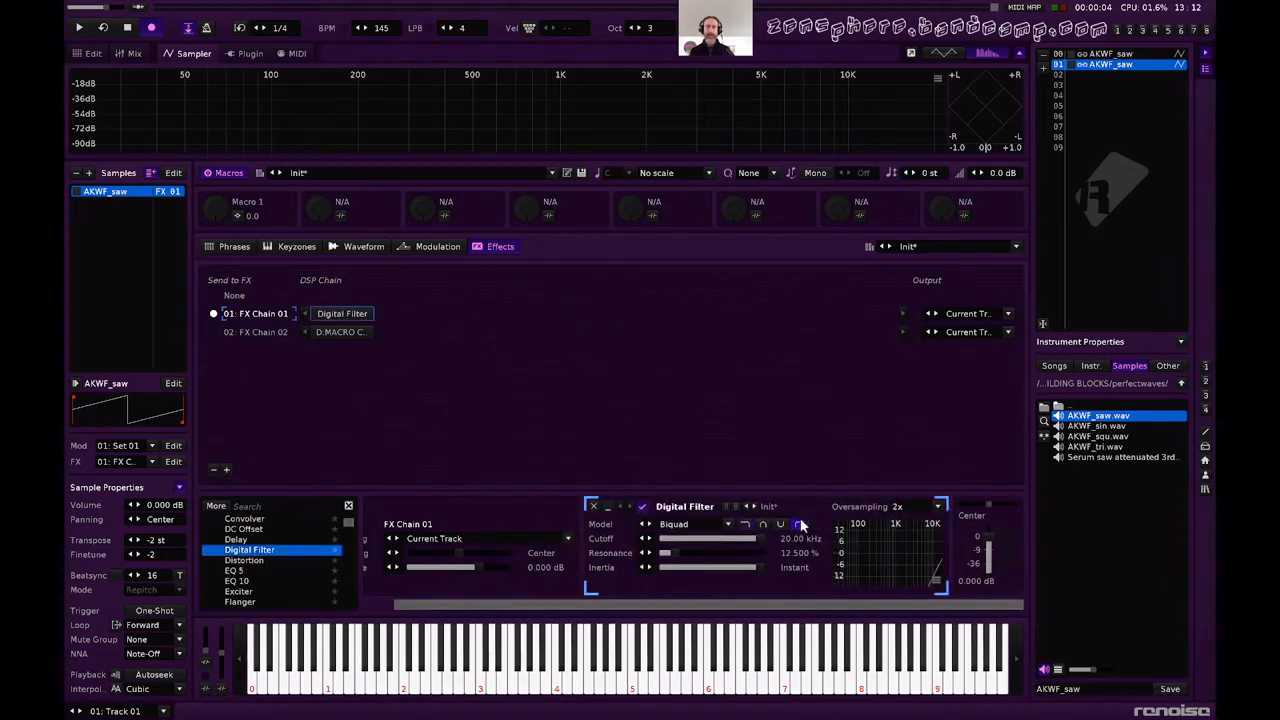
left_click(703, 528)
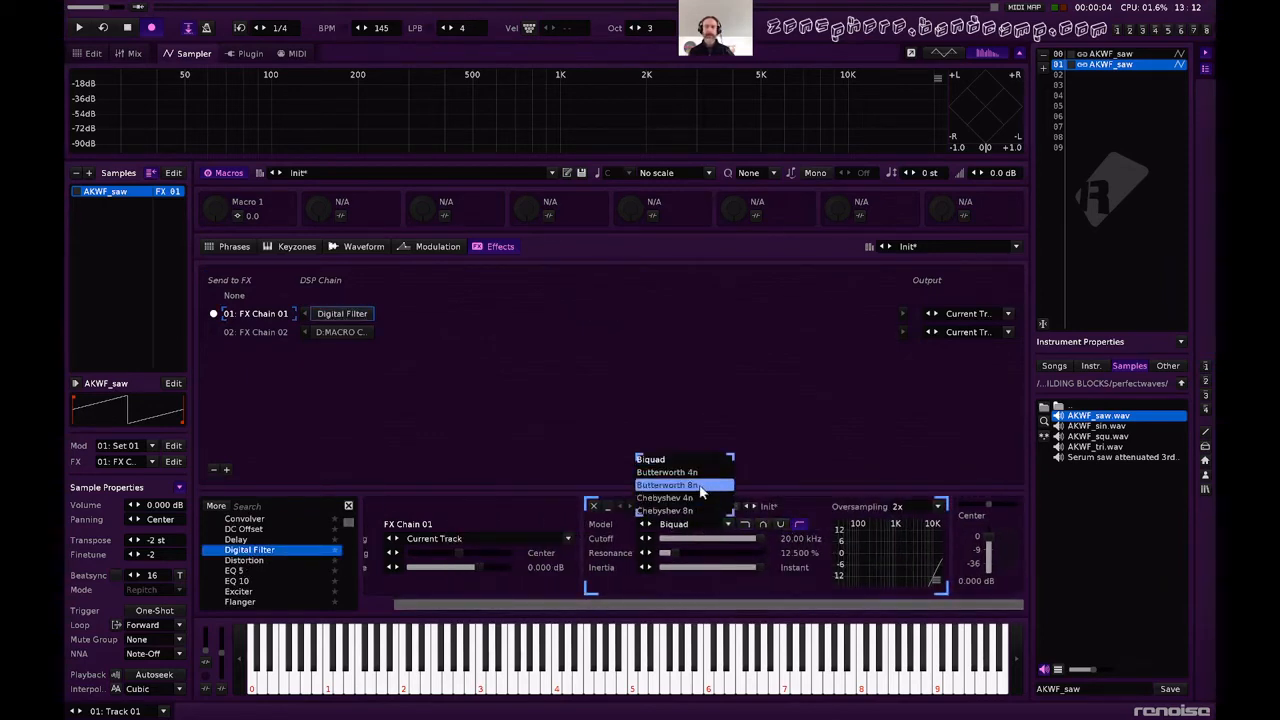
left_click(701, 488)
left_click_drag(721, 540, 675, 540)
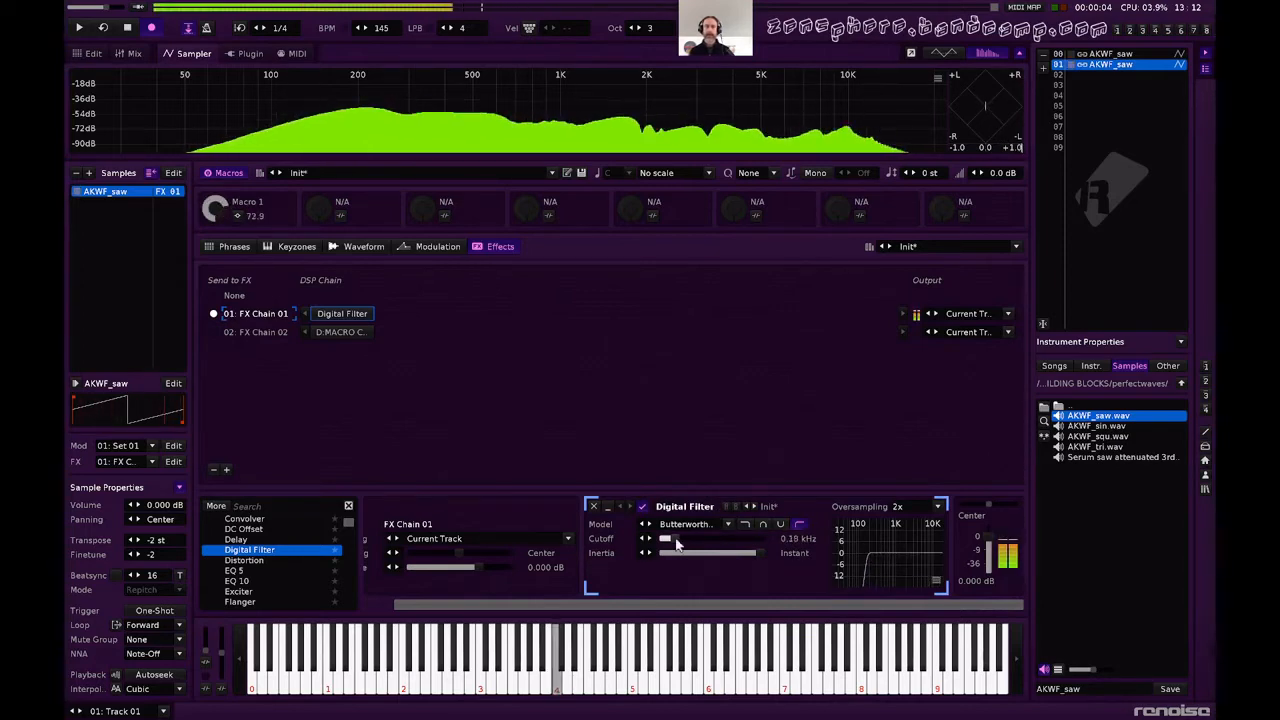
Add a Doofer after the Digital Filter and load the PING-PONG preset from the user library.
scroll(269, 546, "up", 5)
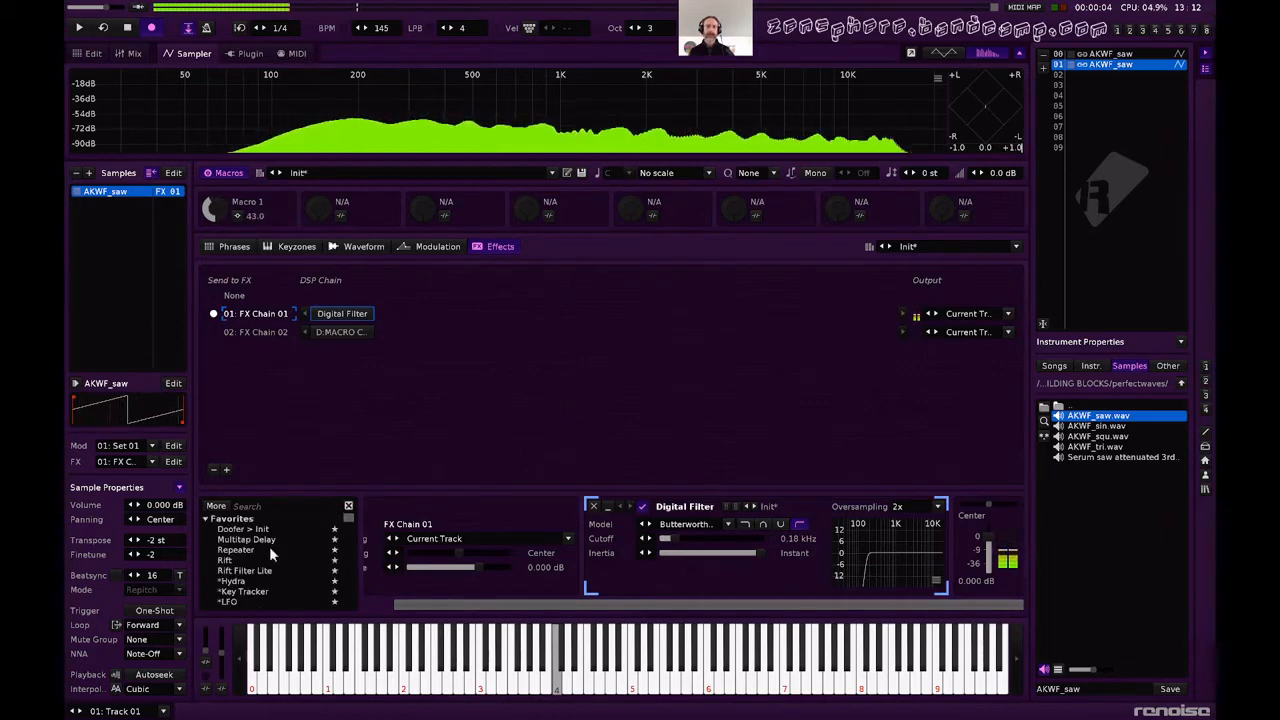
double_click(243, 528)
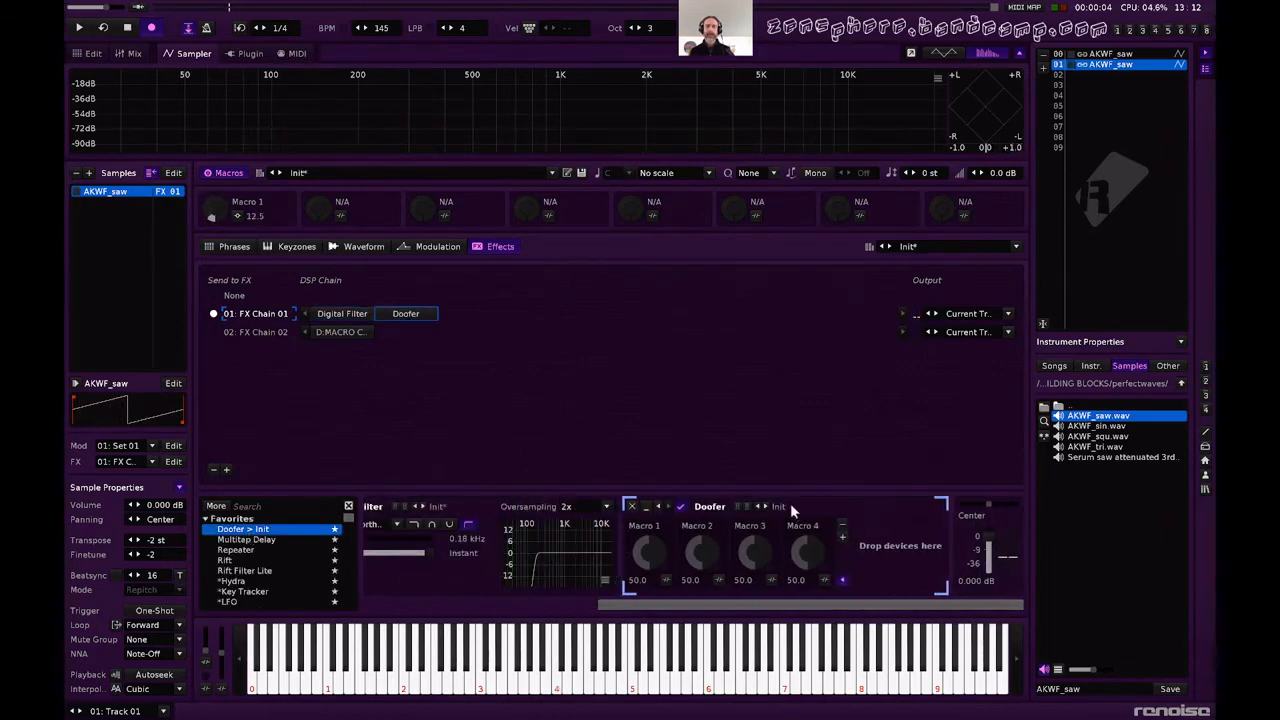
left_click(790, 506)
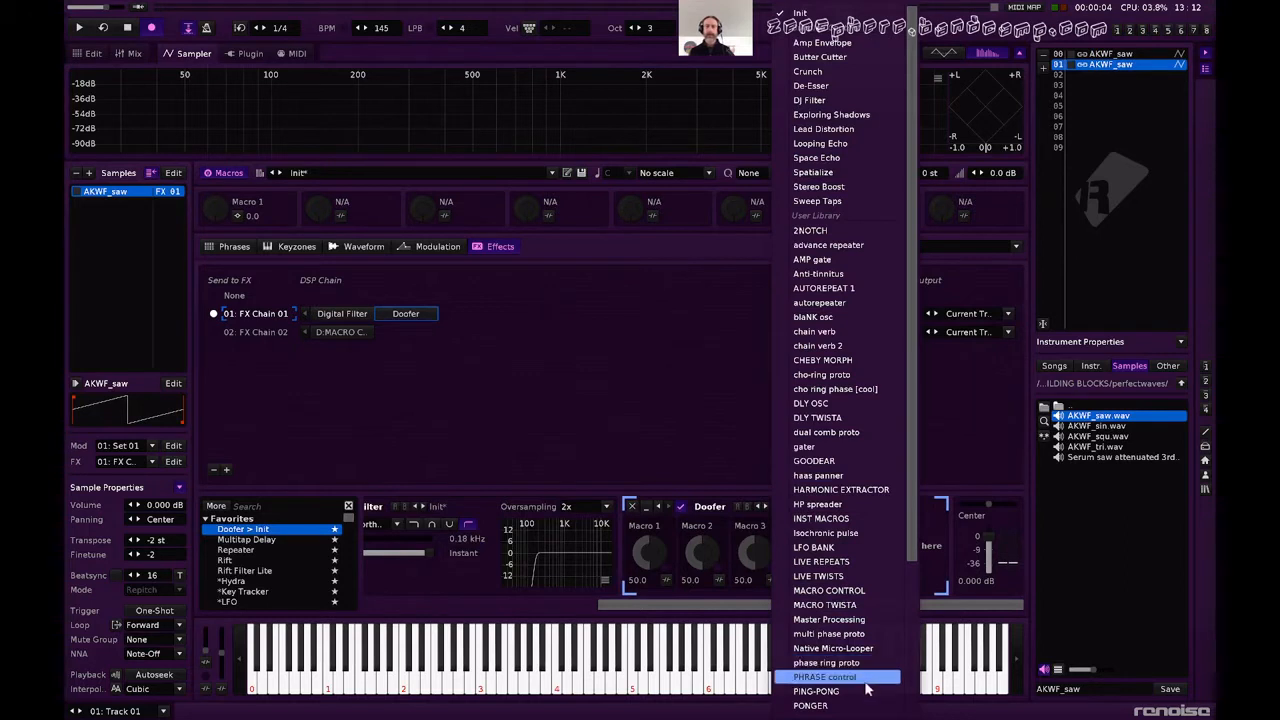
scroll(866, 689, "down", 1)
left_click(850, 655)
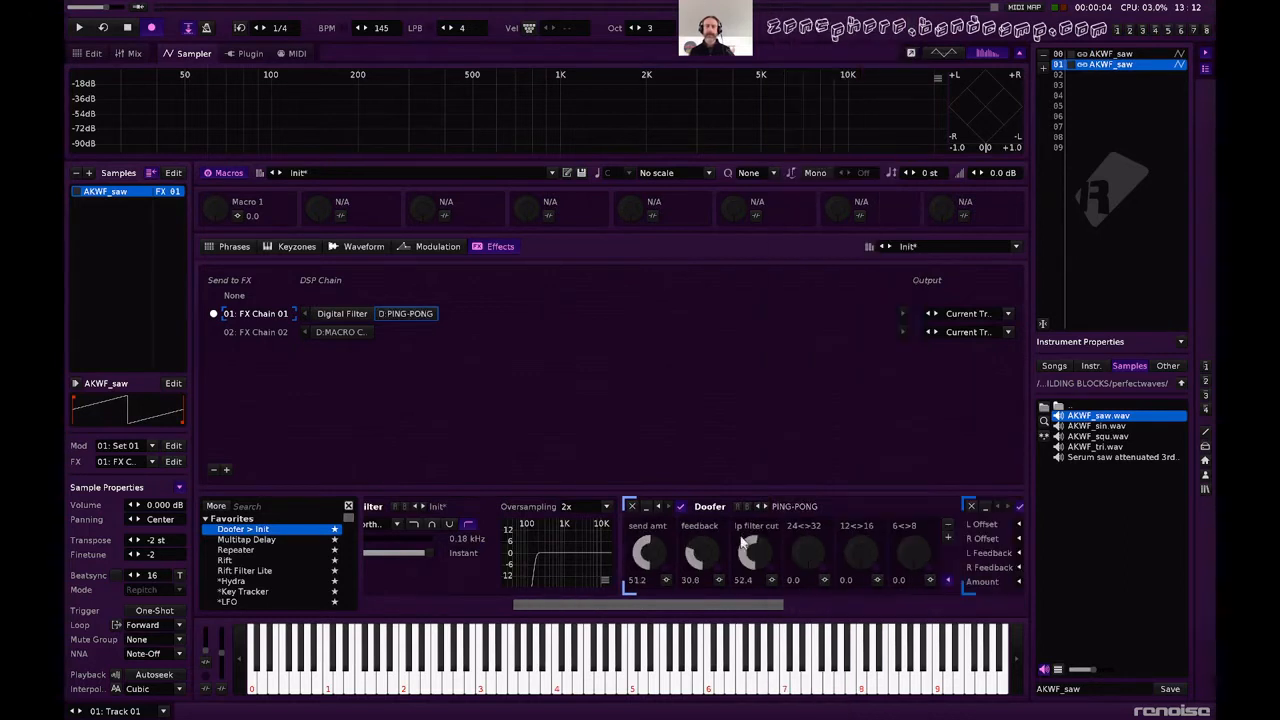
While auditioning notes, set PING-PONG's send amt to about 33.2, feedback to 17.2, lp filter cut to 34.8 and 24<=>32 to 100.
key("q")
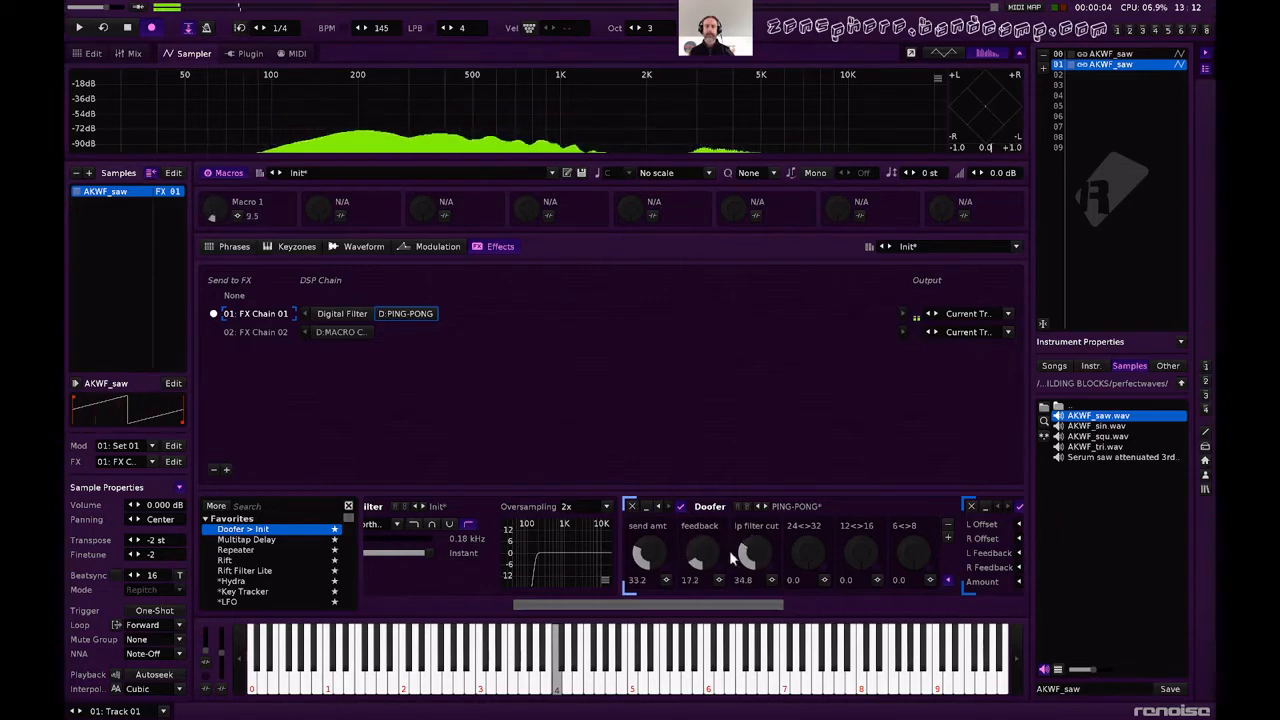
key("q")
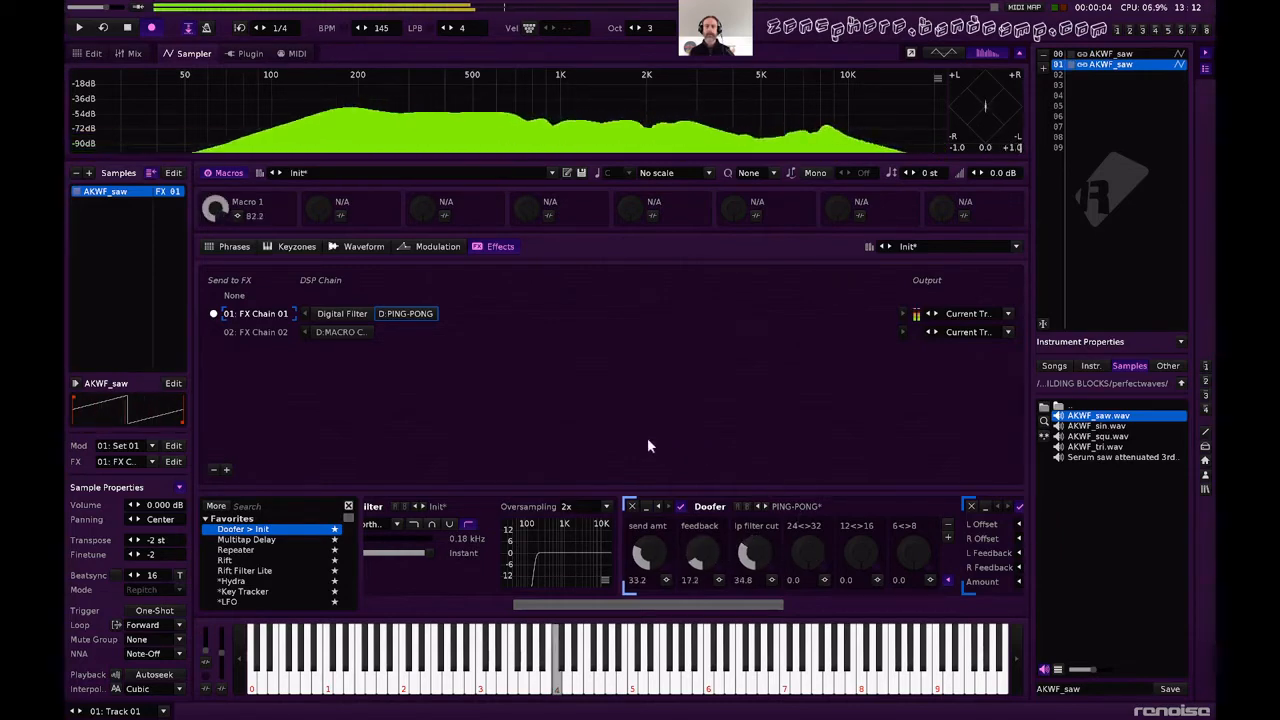
left_click_drag(804, 563, 806, 480)
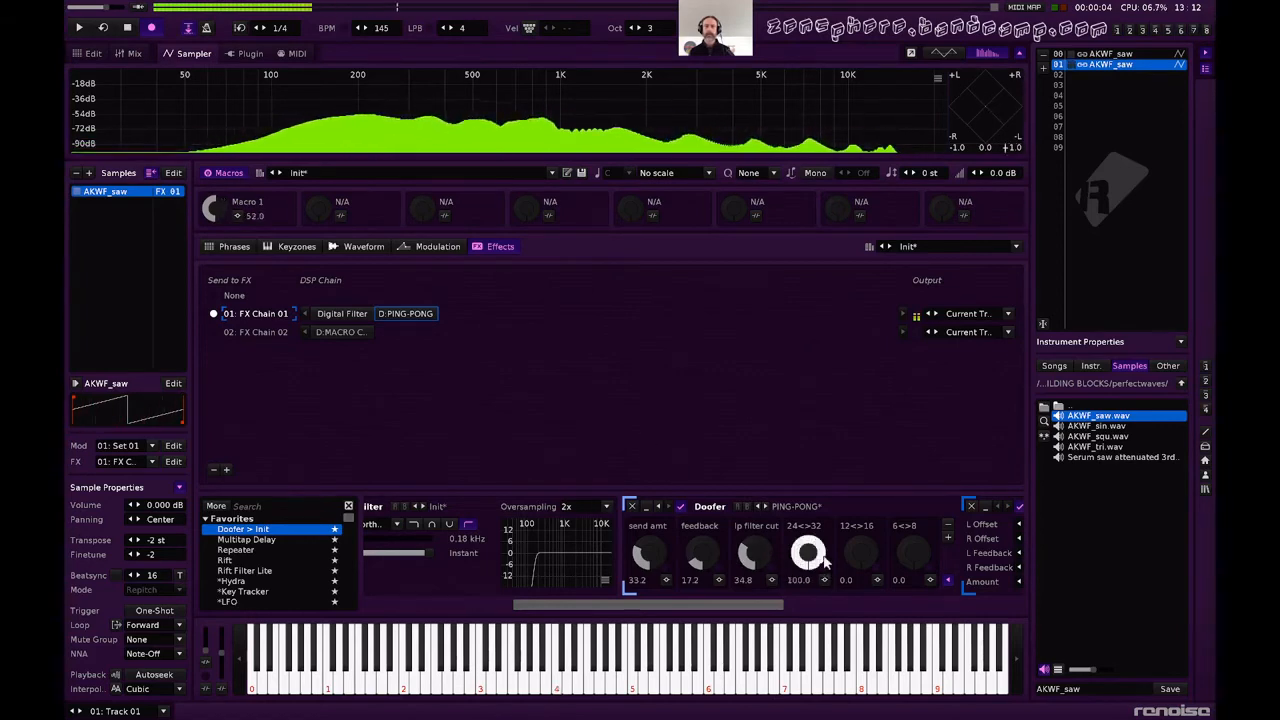
key("q")
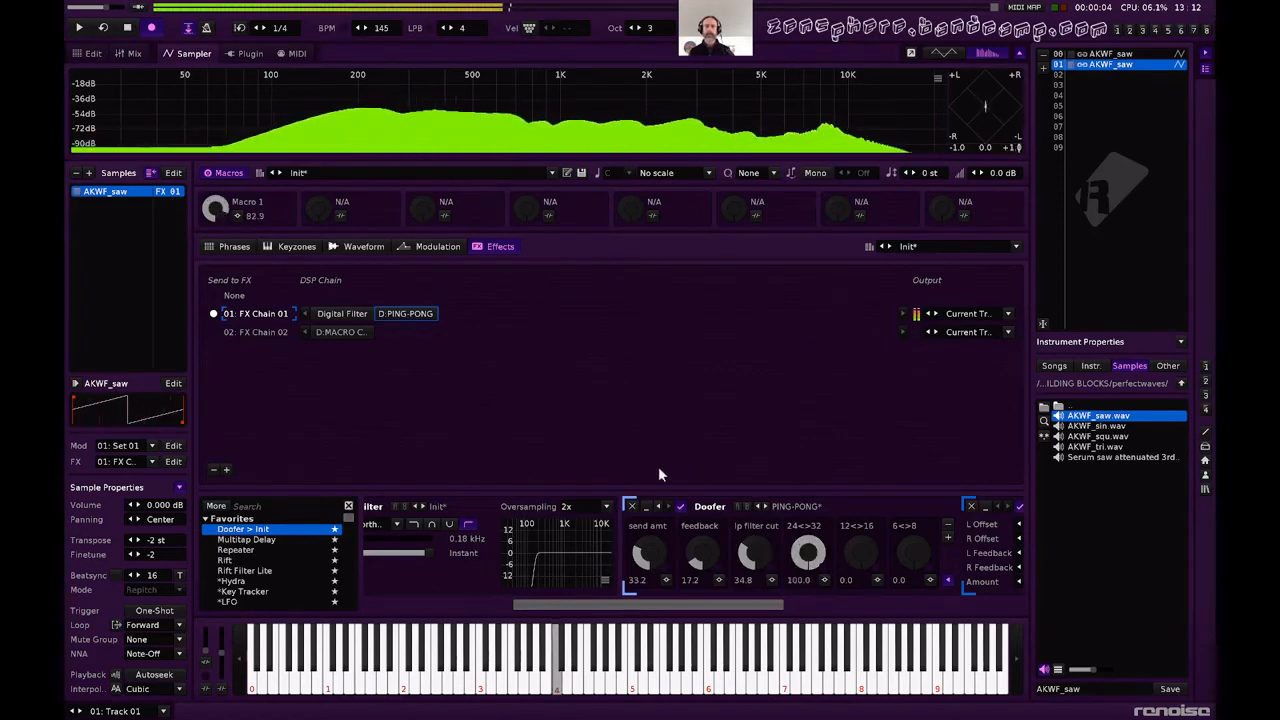
Refine PING-PONG to send amt 26.8, lp filter cut 46.0 and feedback 8.0, and bypass it to audition the sound without delay.
left_click_drag(653, 557, 653, 562)
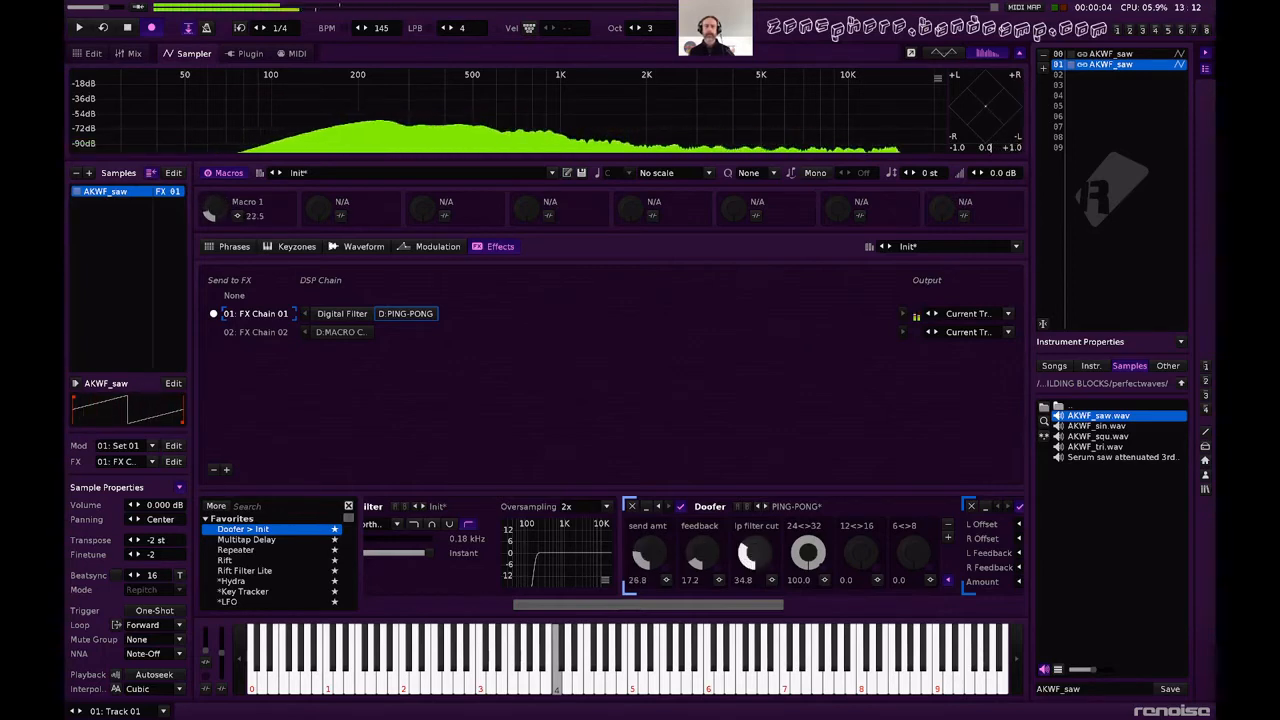
left_click_drag(753, 555, 753, 557)
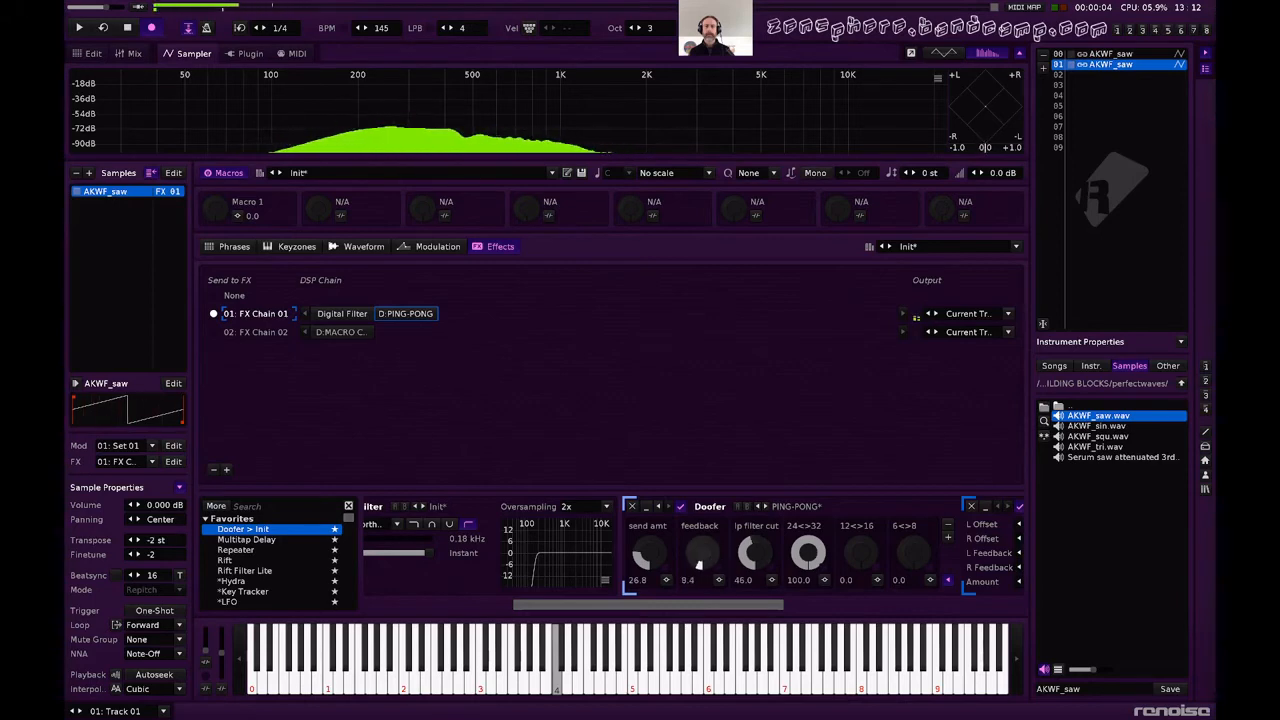
left_click_drag(700, 558, 700, 559)
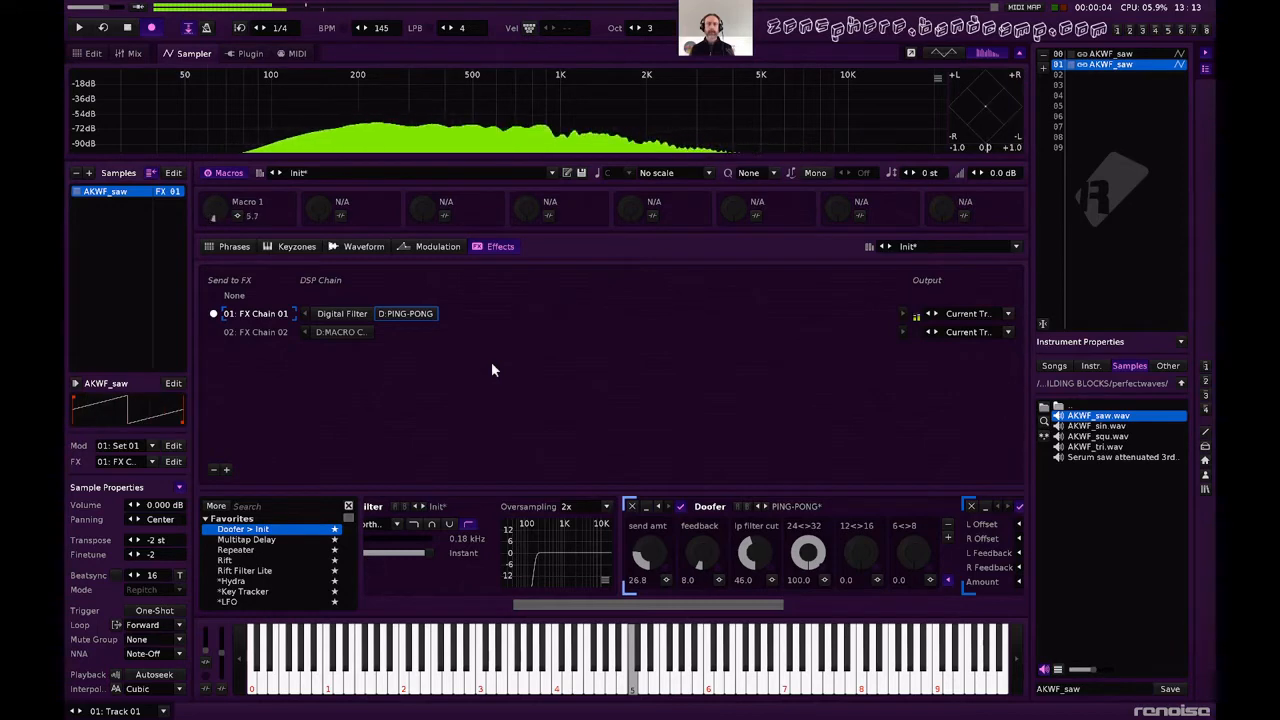
left_click(680, 507)
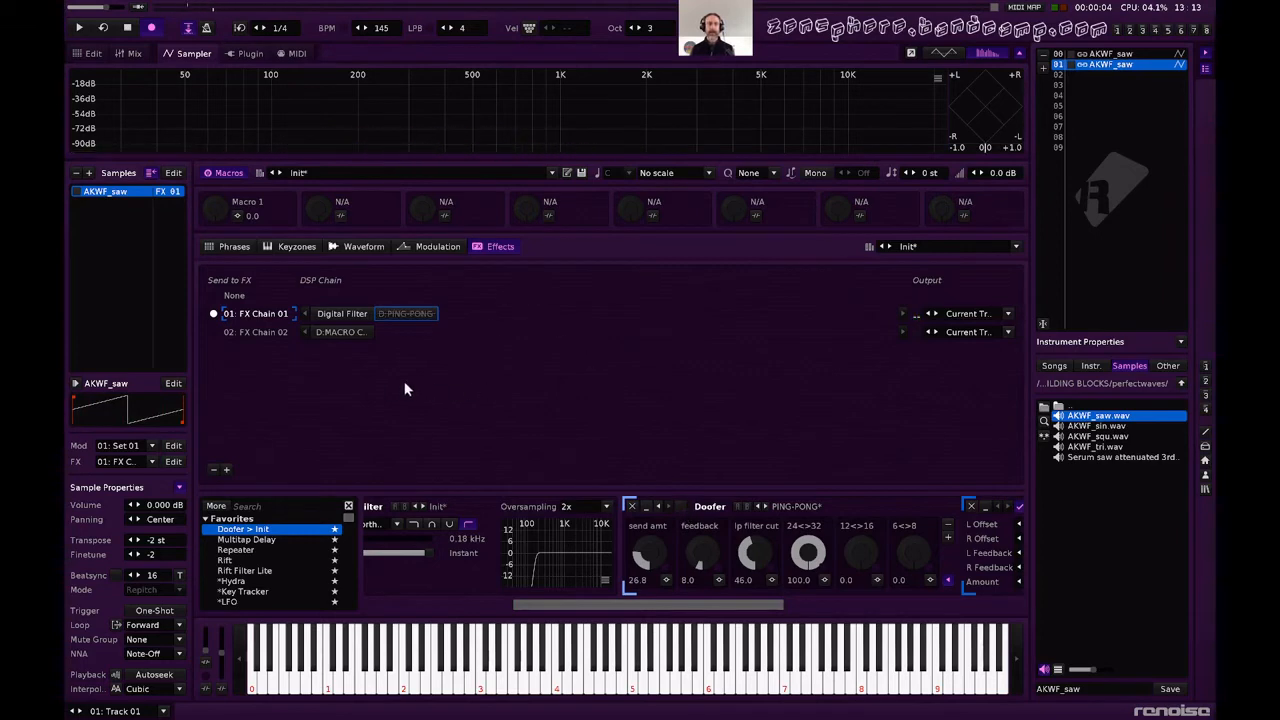
key("q")
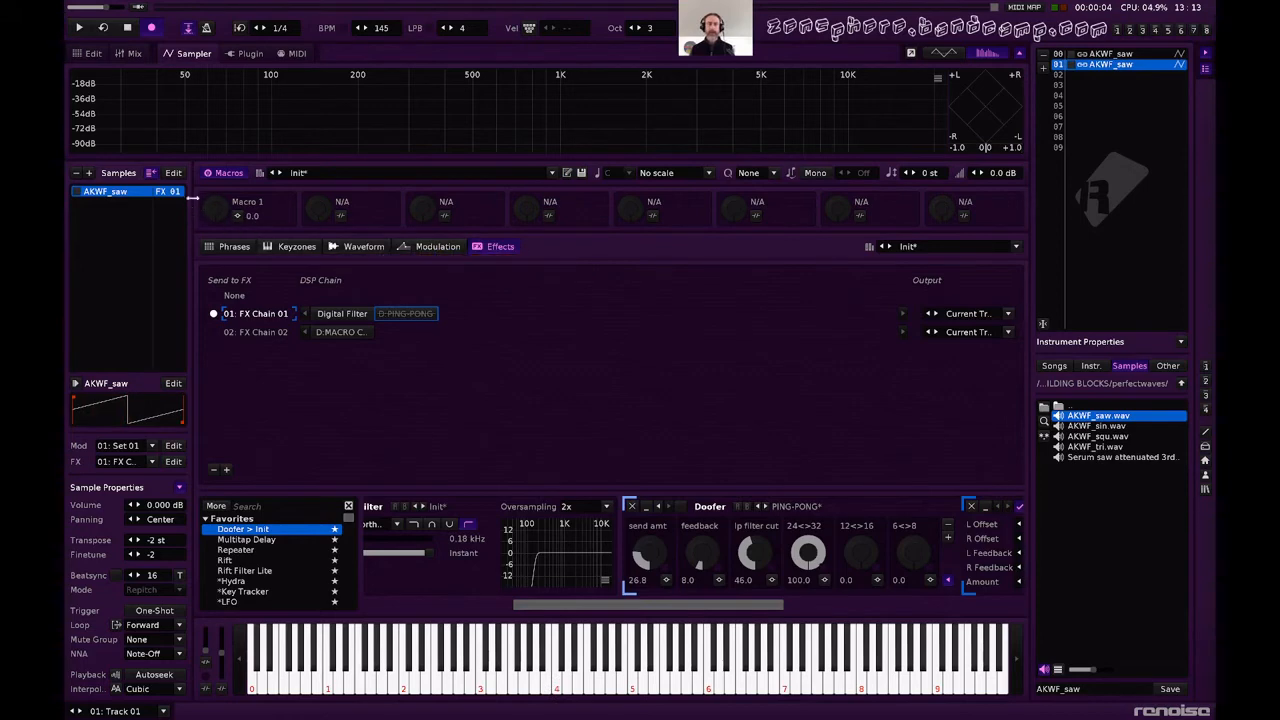
Map instrument Macro 2 to the input of the modulation set's filter Frequency.
left_click(429, 247)
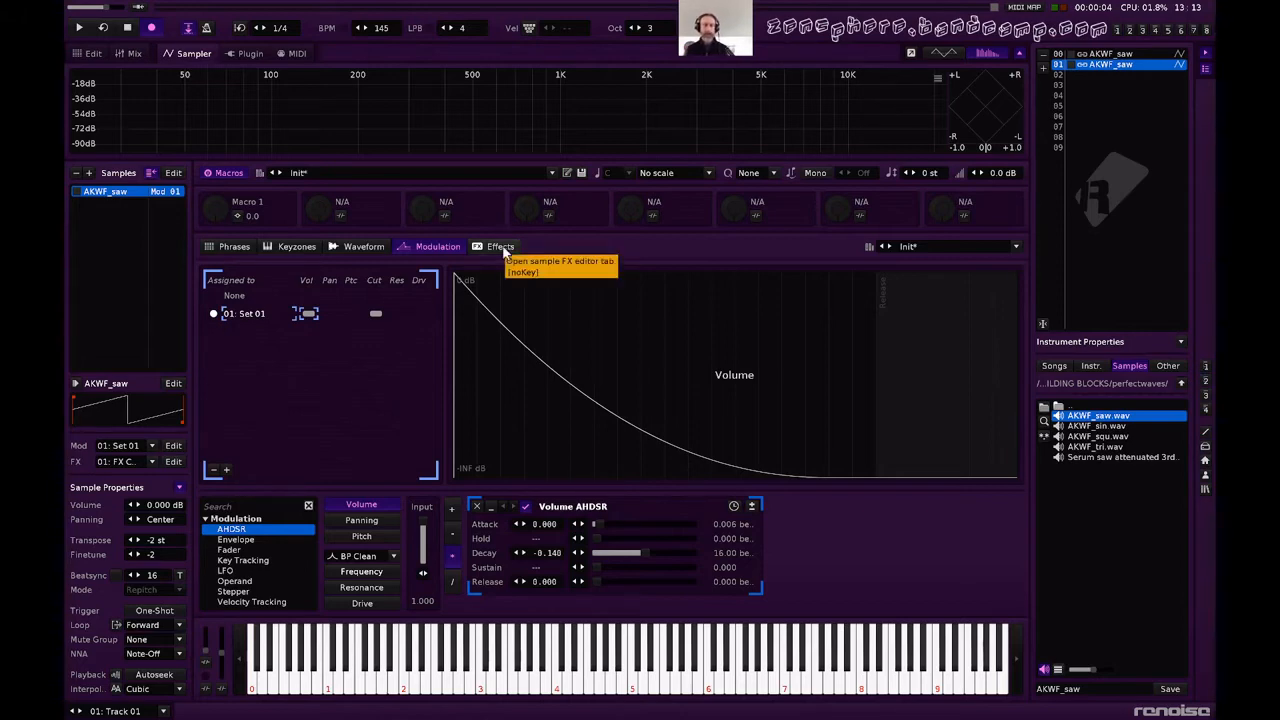
left_click(361, 572)
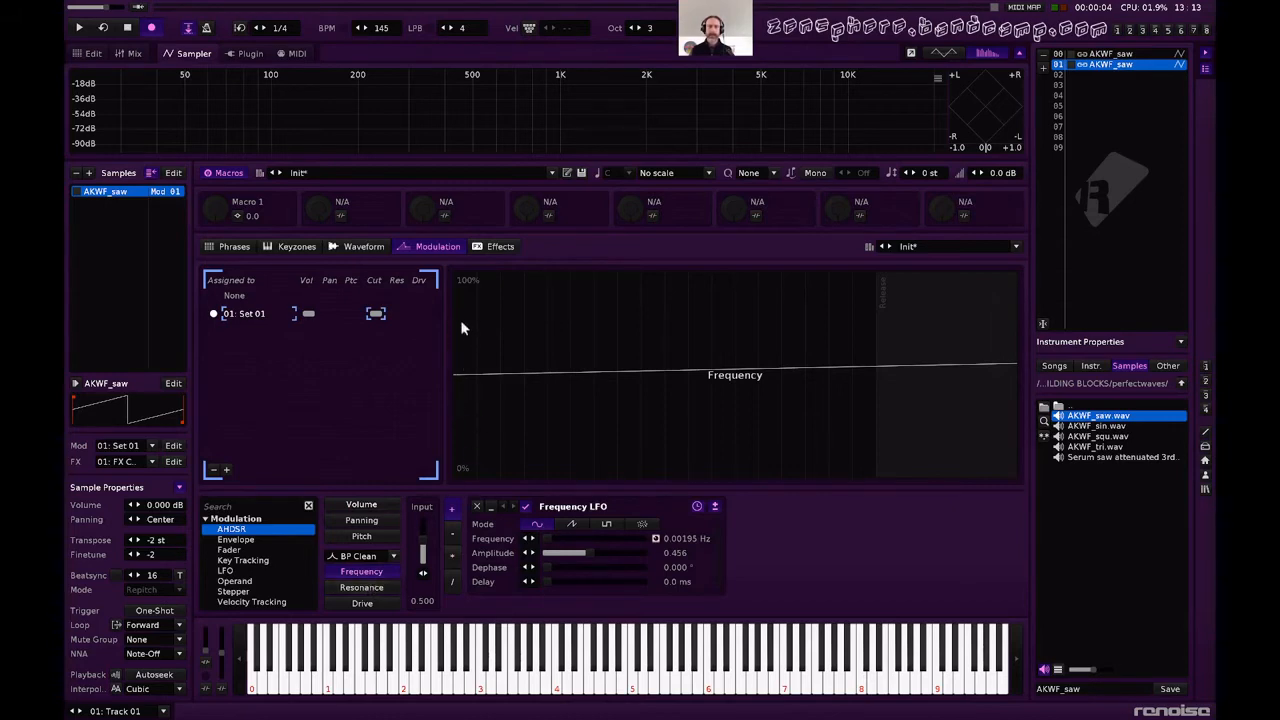
left_click(342, 217)
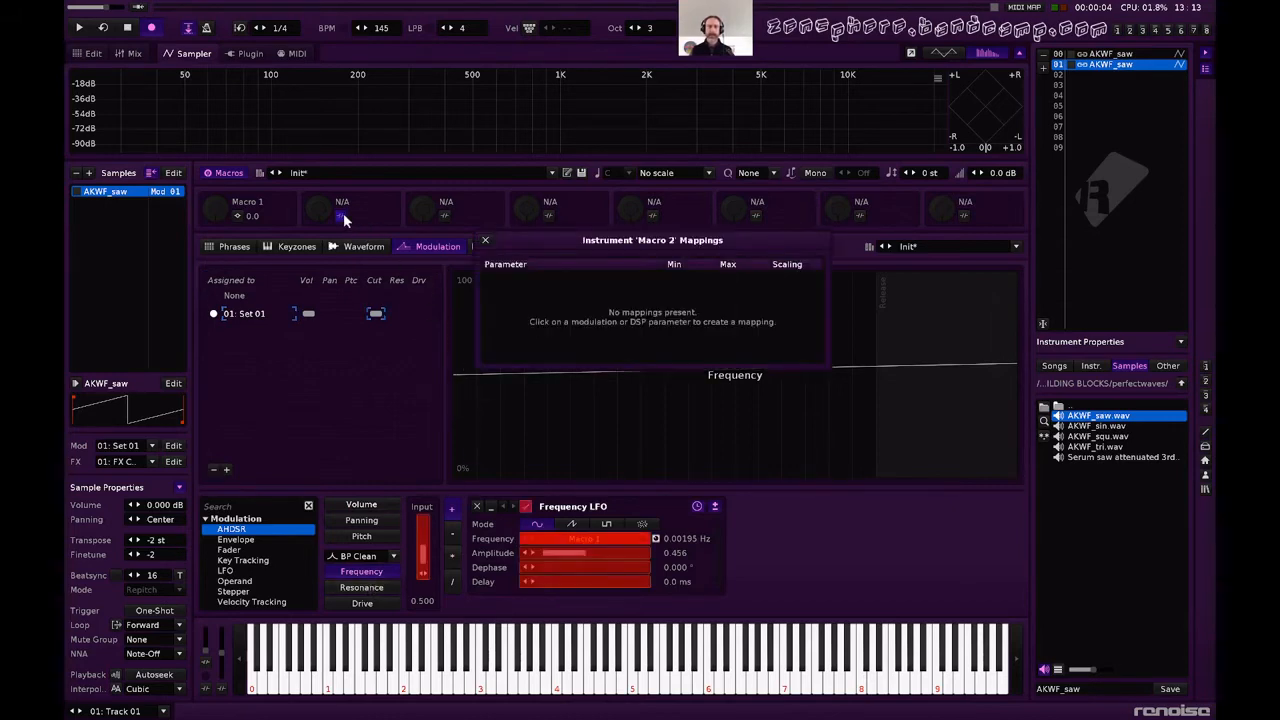
left_click(424, 550)
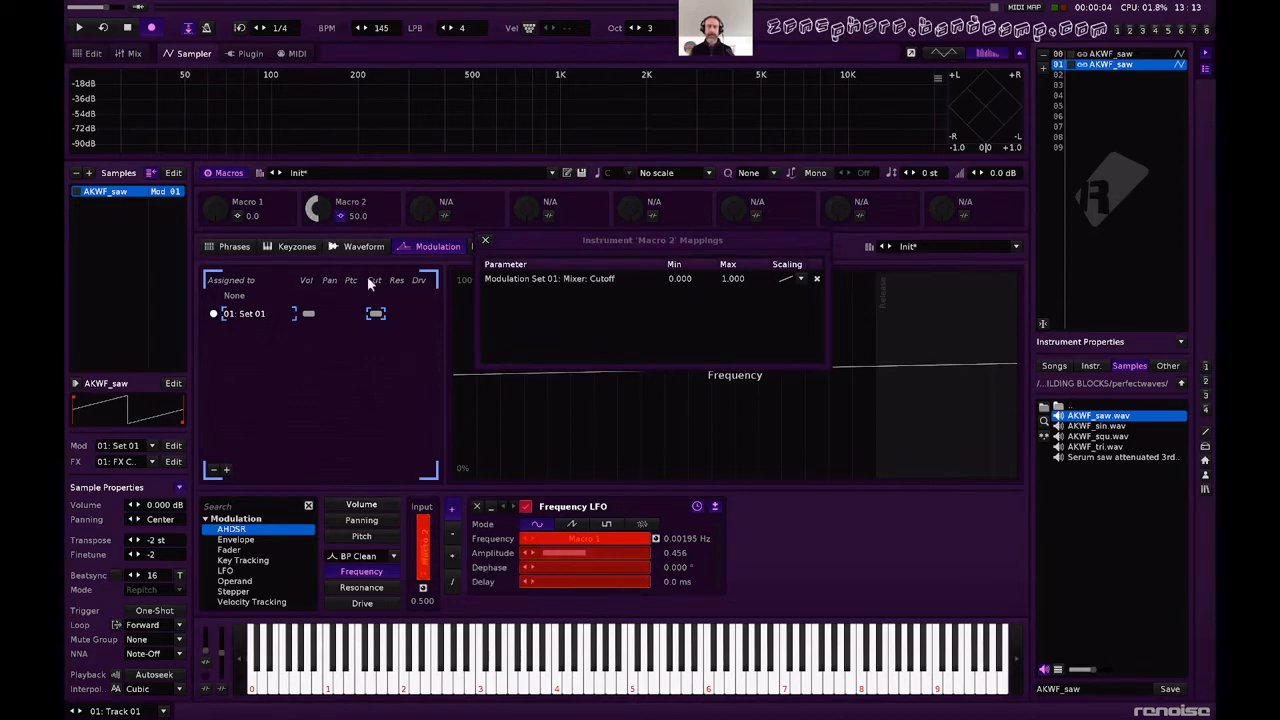
On FX Chain 02, route LFO 2 to Macro 2 with a random waveform, about 40.8% amplitude and 50% offset, auditioning with notes.
left_click(491, 246)
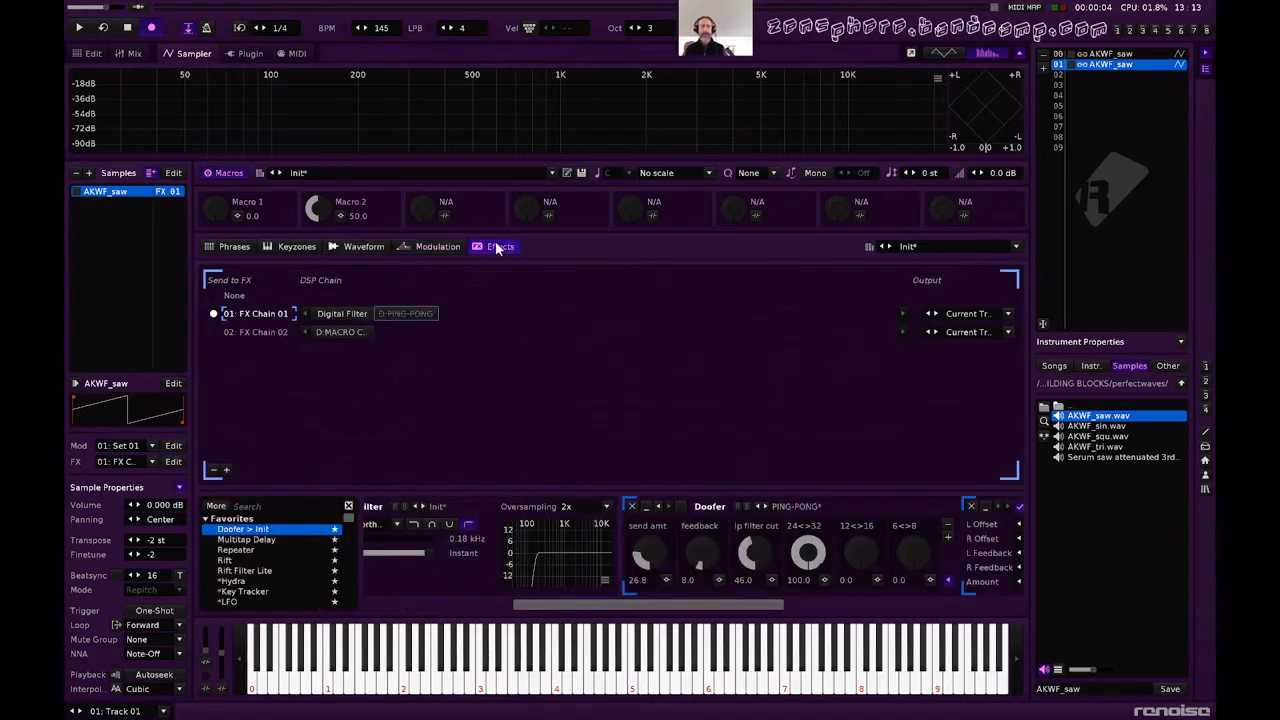
left_click(342, 332)
scroll(557, 556, "right", 10)
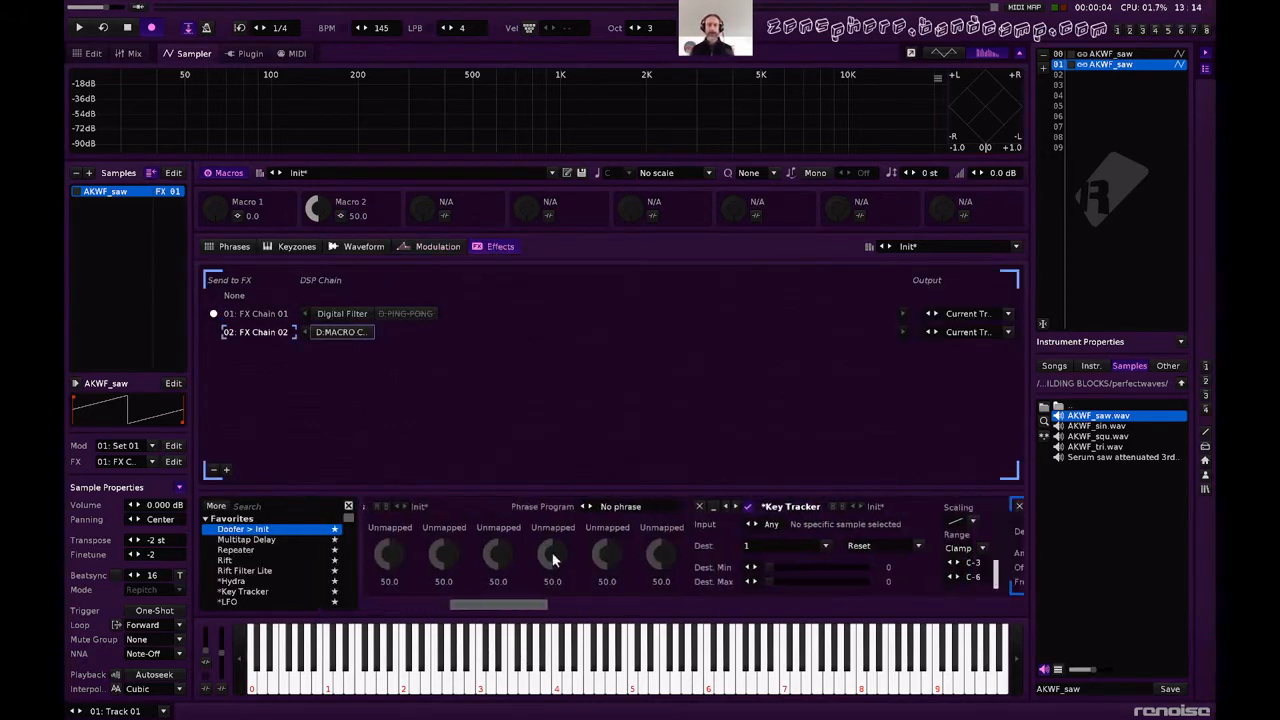
scroll(550, 551, "right", 3)
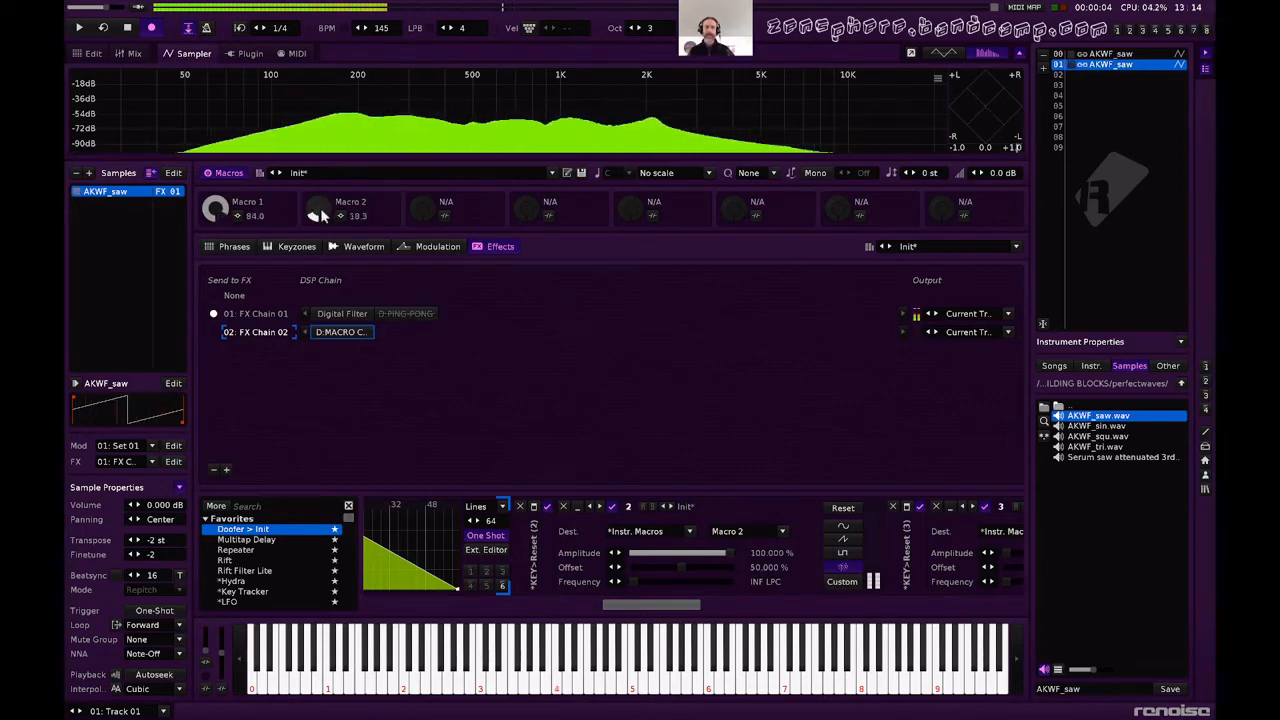
left_click_drag(726, 552, 665, 567)
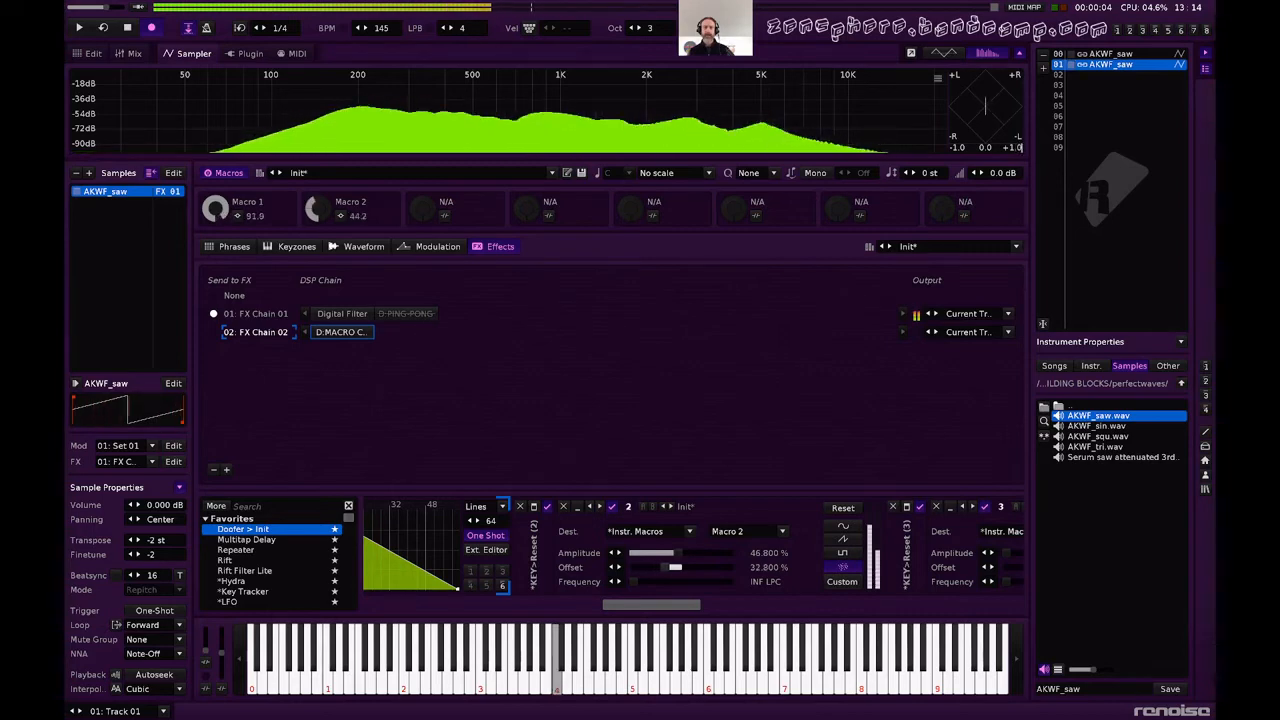
double_click(666, 567)
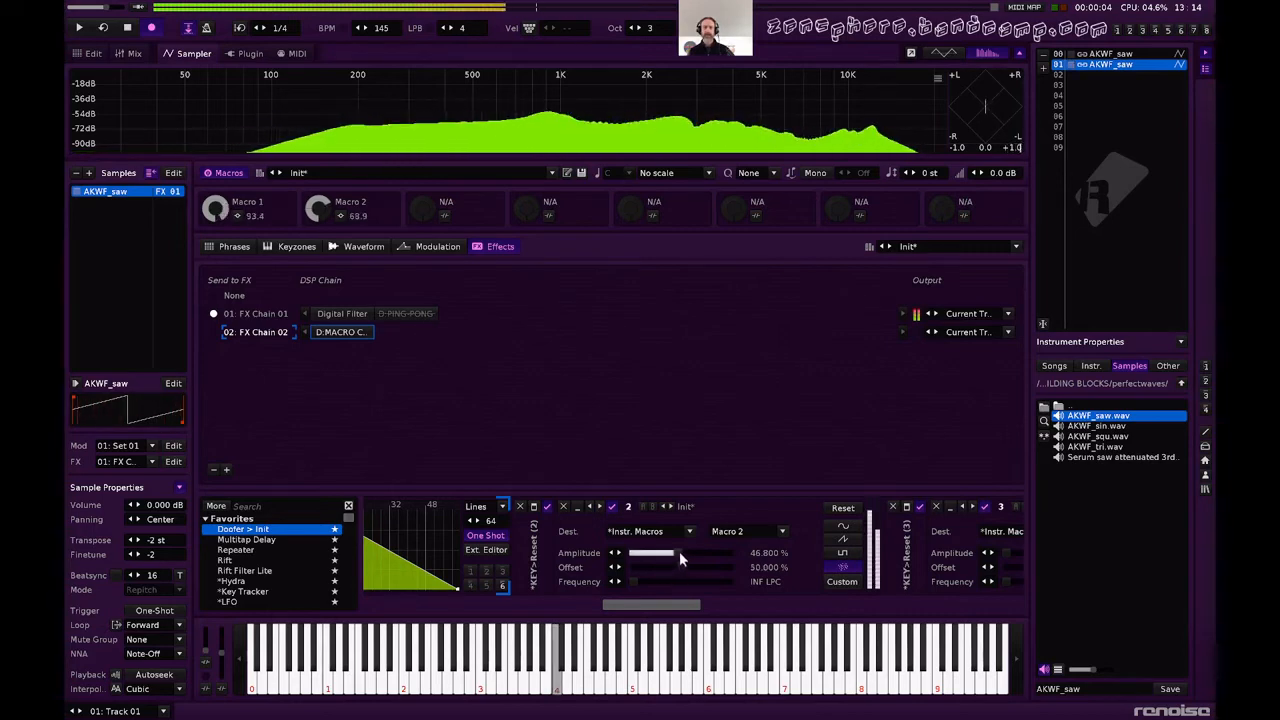
left_click_drag(674, 553, 672, 553)
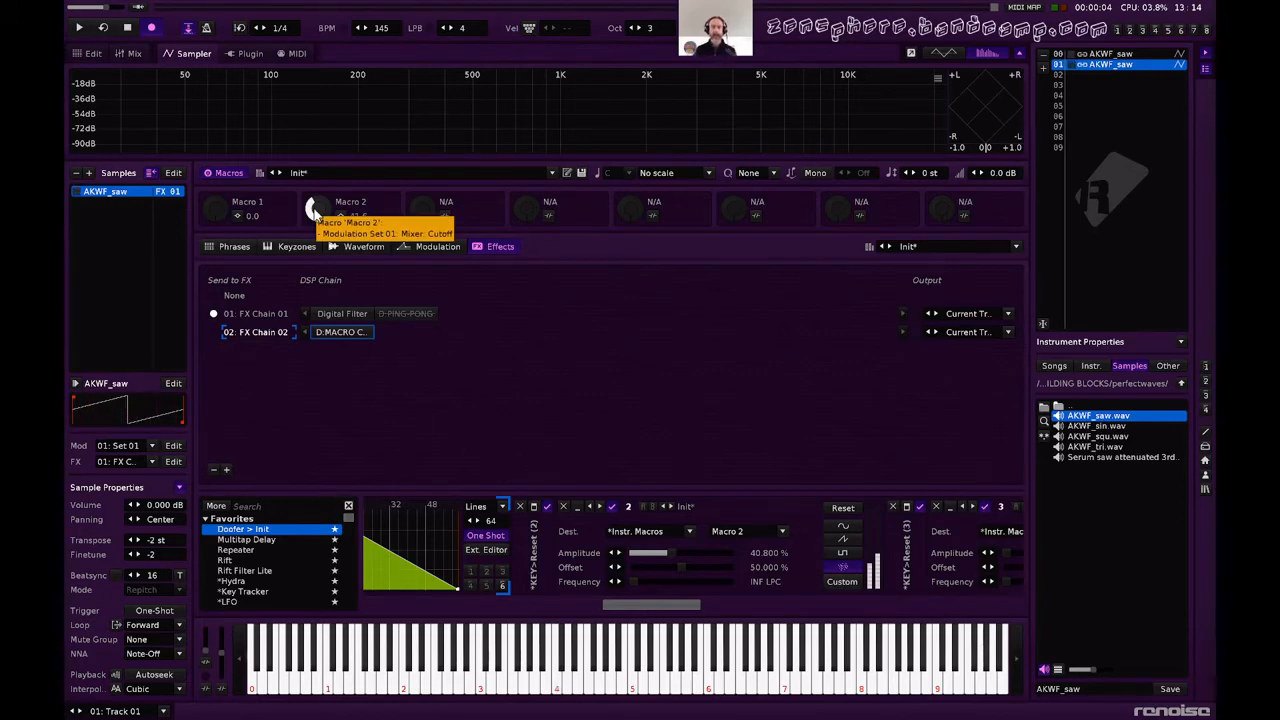
key("q")
key("q")
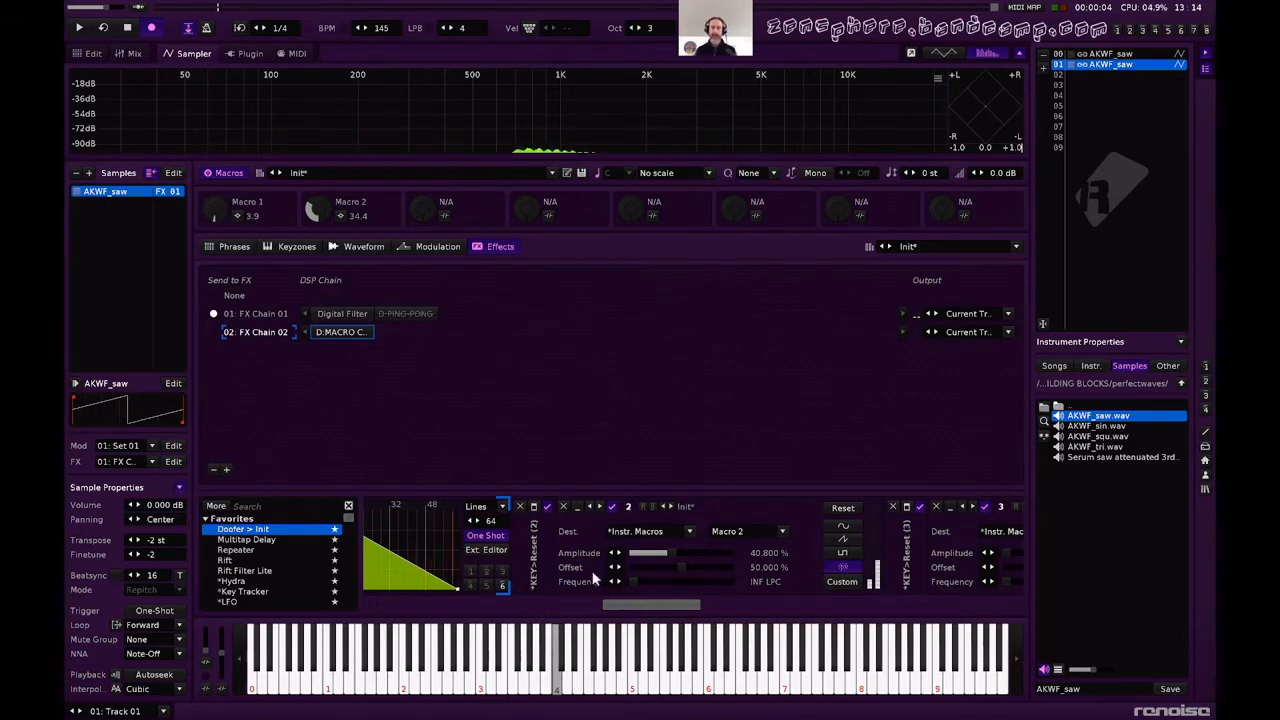
Keep Key Tracker (2) in the chain and set its Dest Max to 0 for resetting LFO 2.
left_click(534, 507)
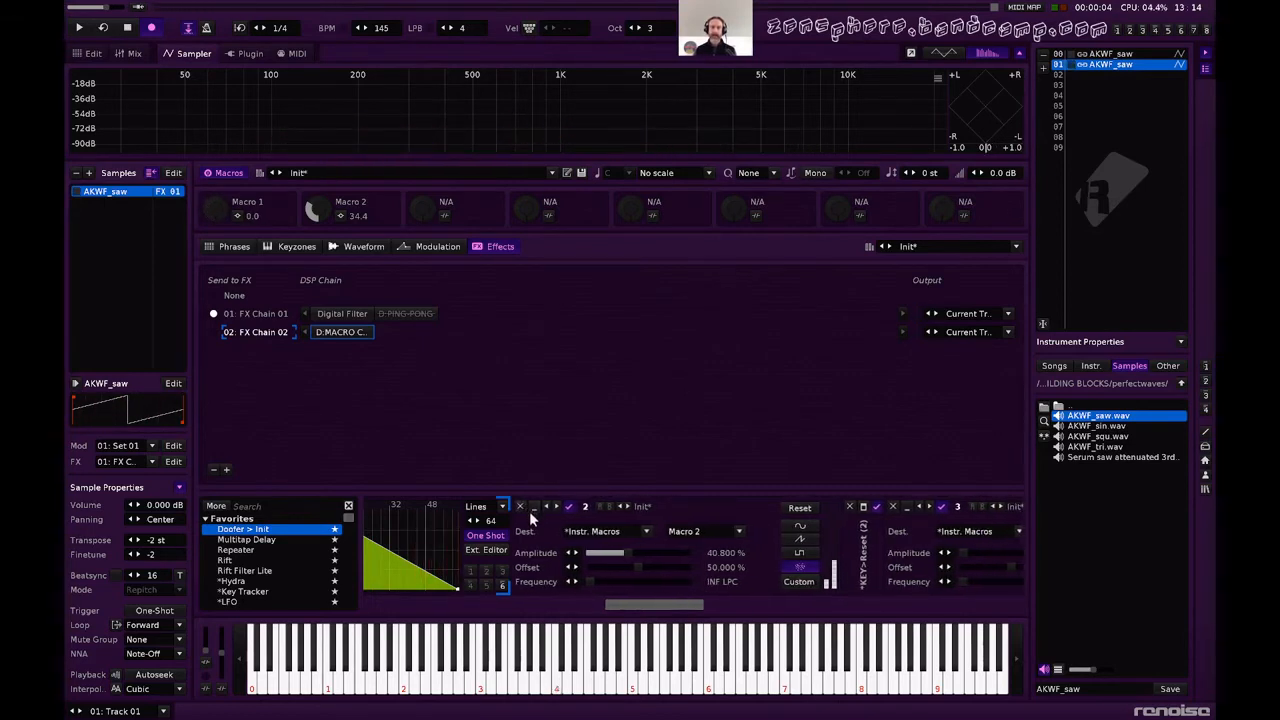
key("ctrl+z")
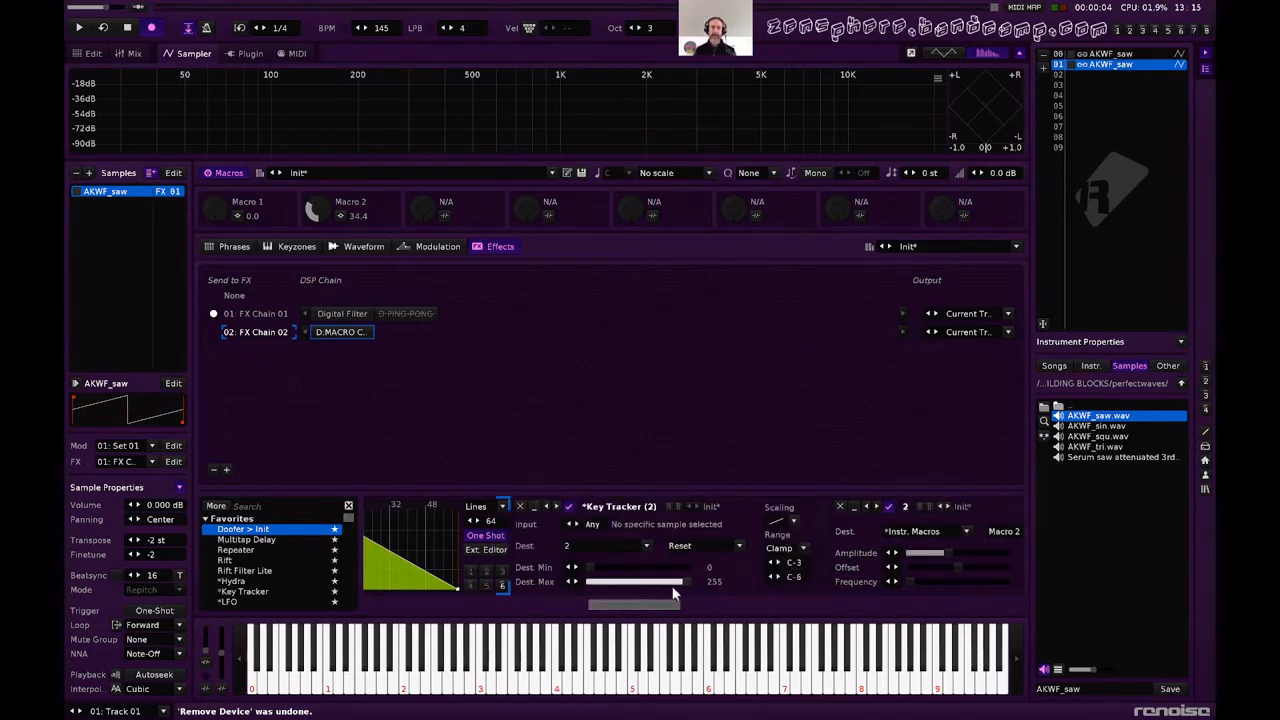
left_click_drag(684, 578, 586, 580)
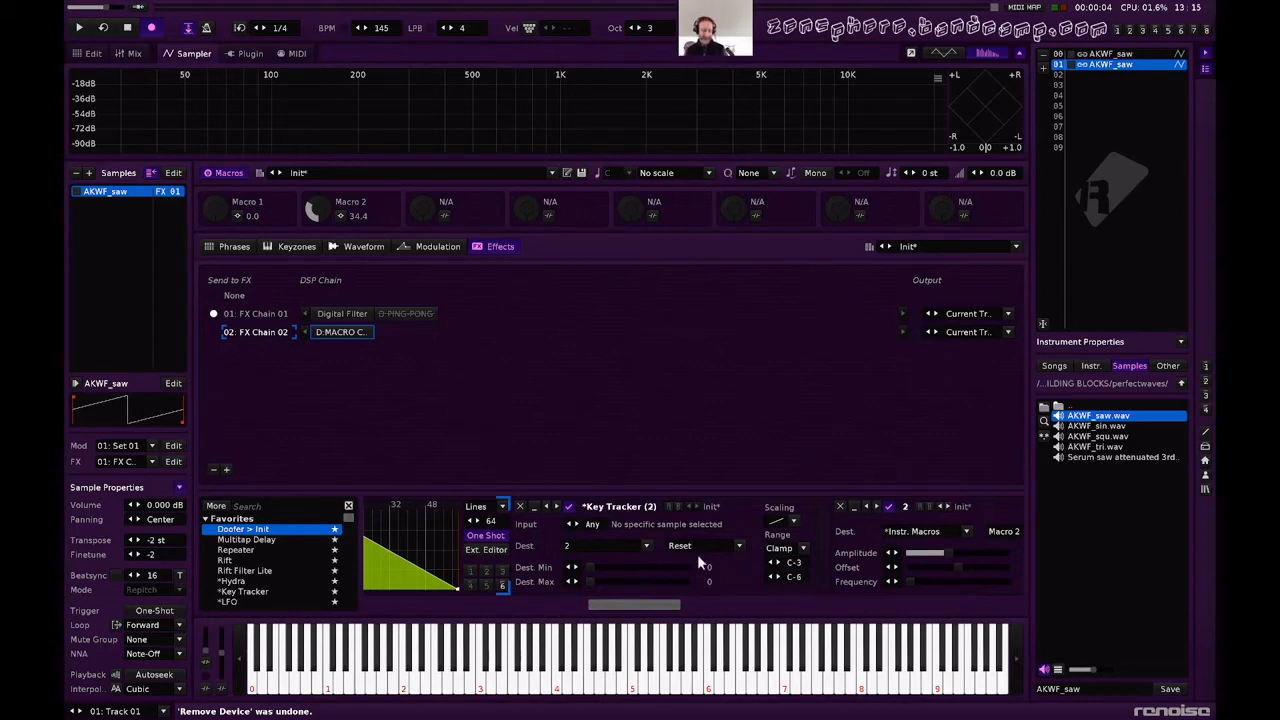
scroll(697, 554, "down", 5)
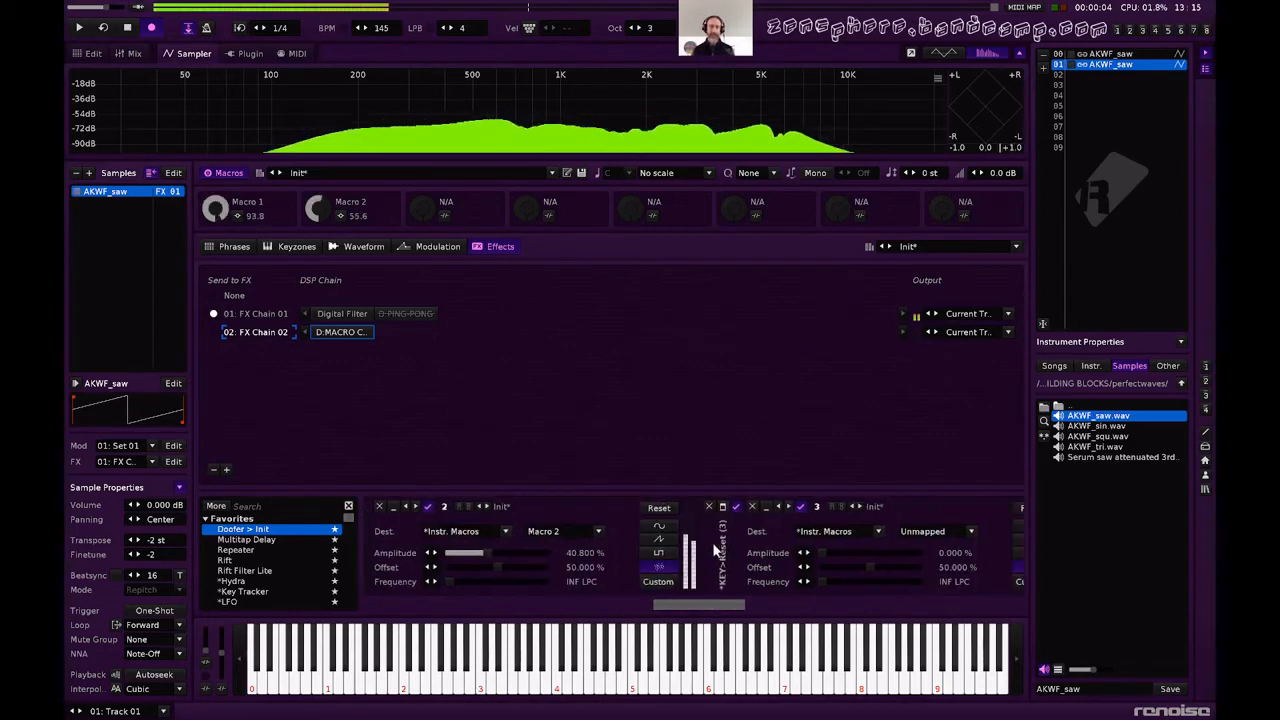
Set Dest Max of Key Tracker (2) on FX Chain 02 back to 255 and audition the saw instrument with notes.
scroll(690, 552, "up", 4)
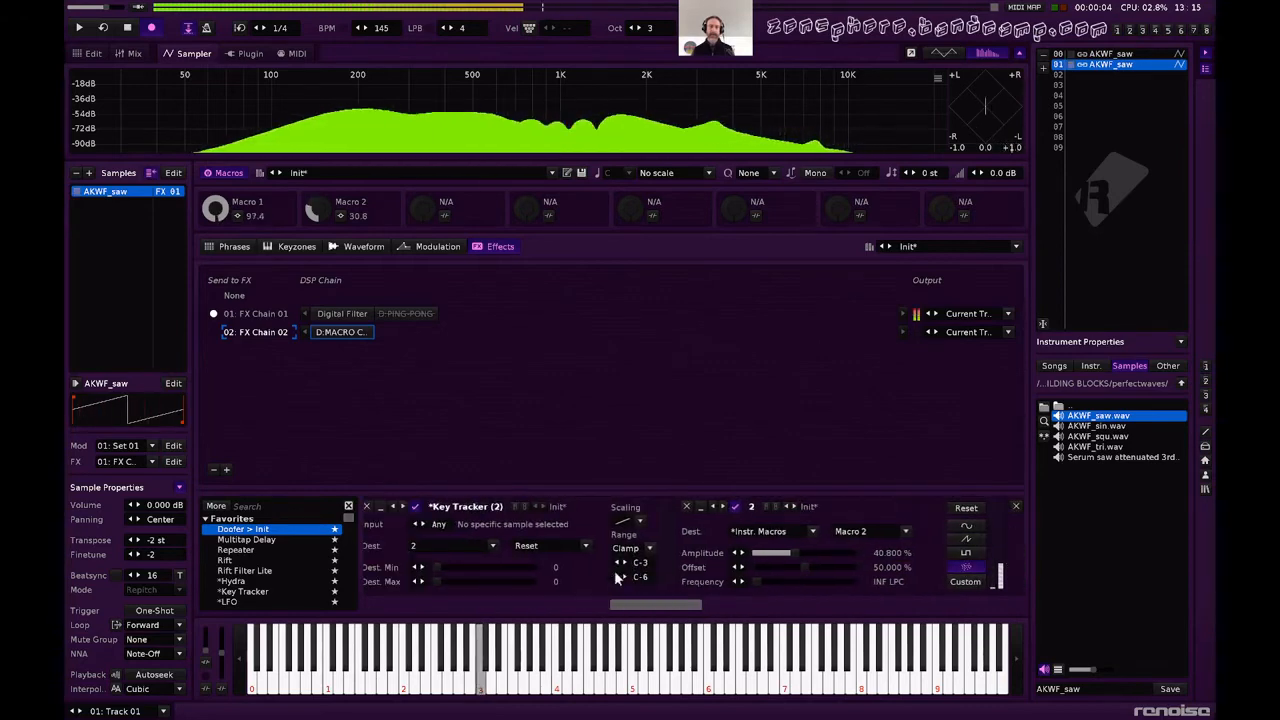
left_click_drag(508, 580, 539, 581)
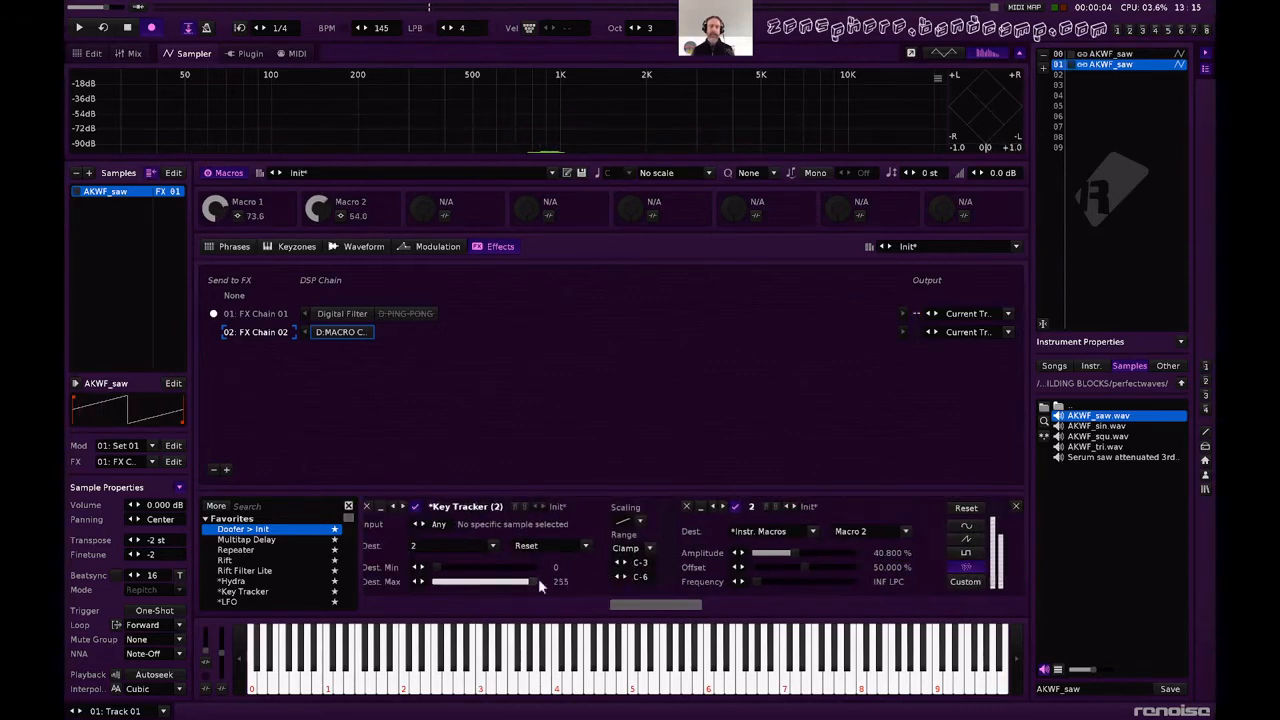
scroll(843, 549, "down", 1)
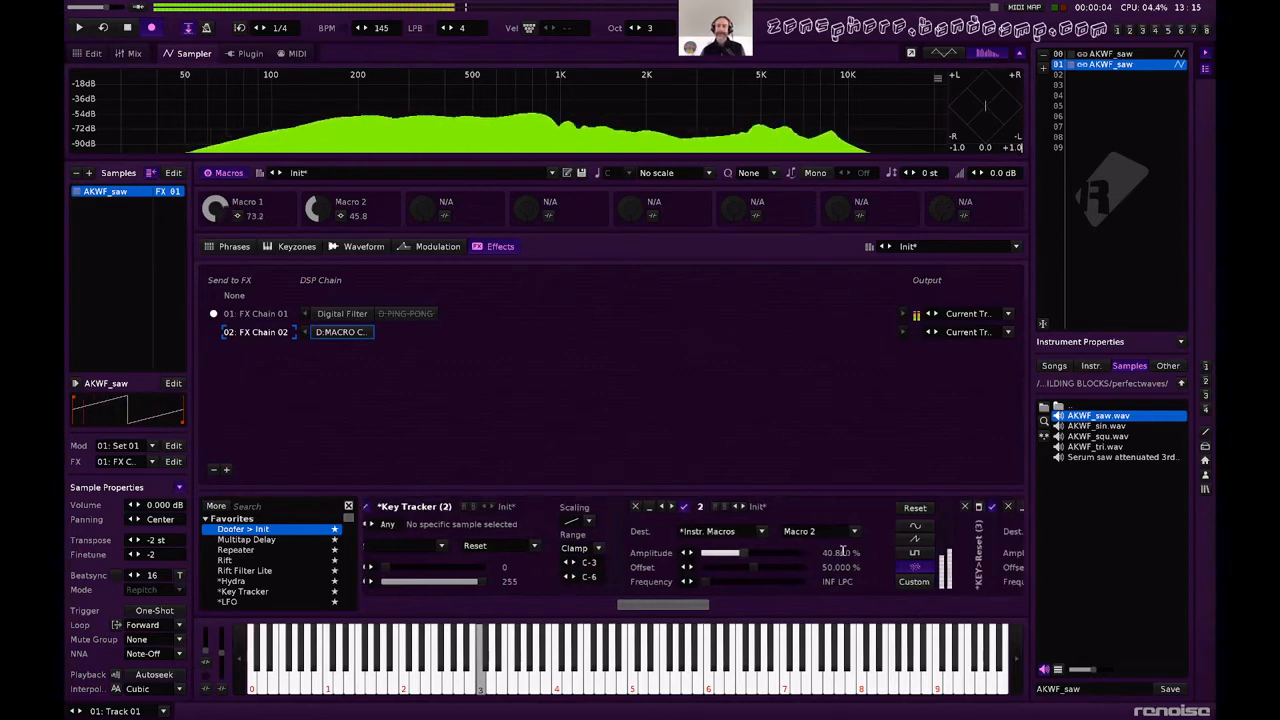
scroll(843, 551, "down", 1)
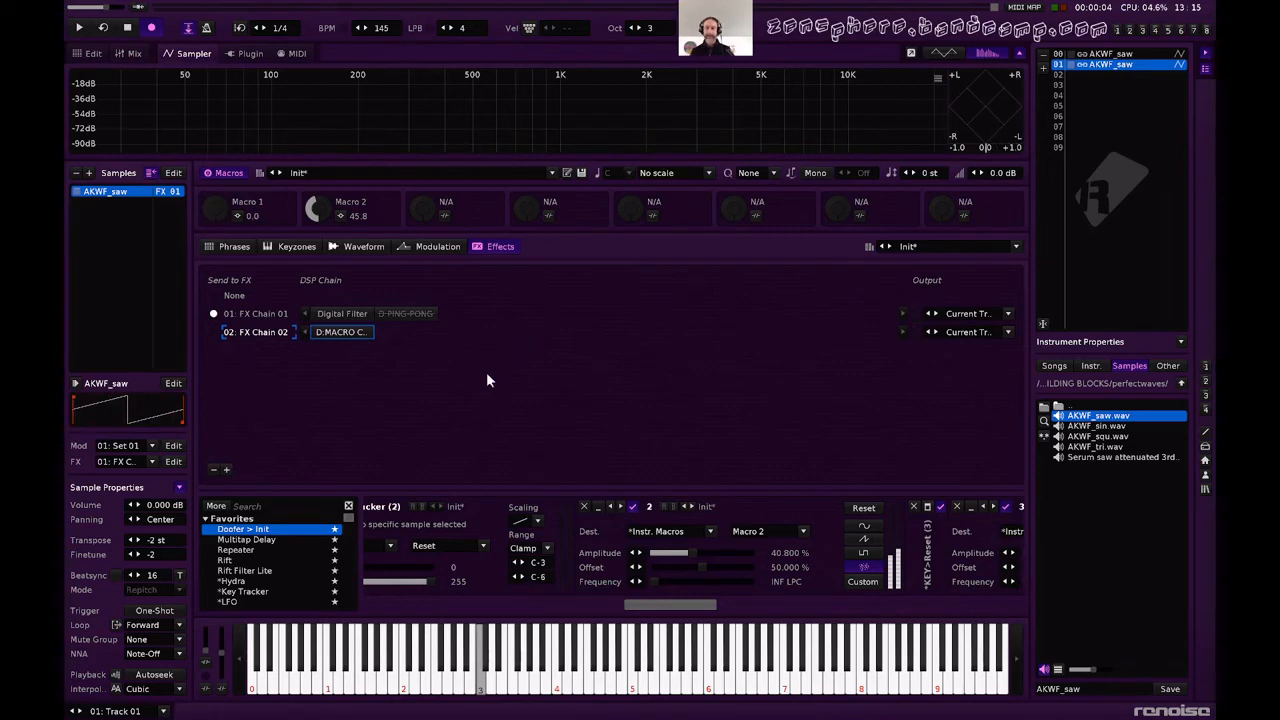
key("z")
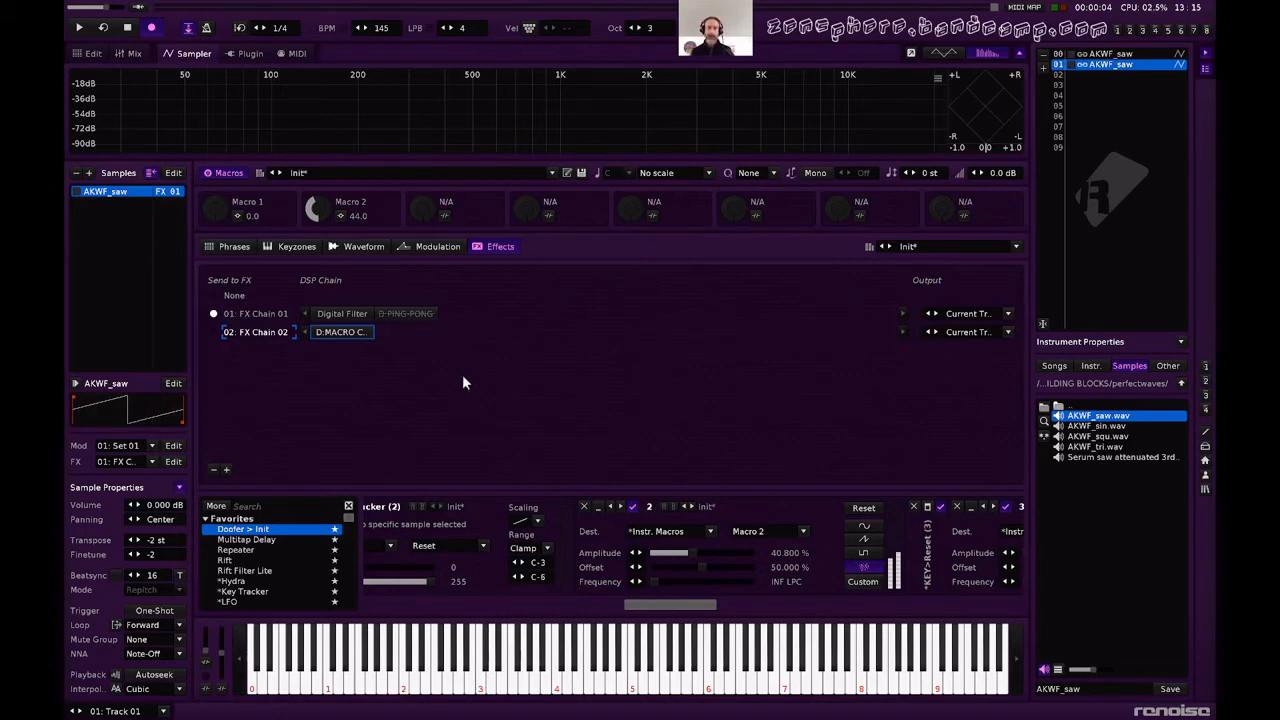
Load whitenoise1.wav from the BUILDING BLOCKS sample folder into empty instrument slot 03.
left_click(1099, 86)
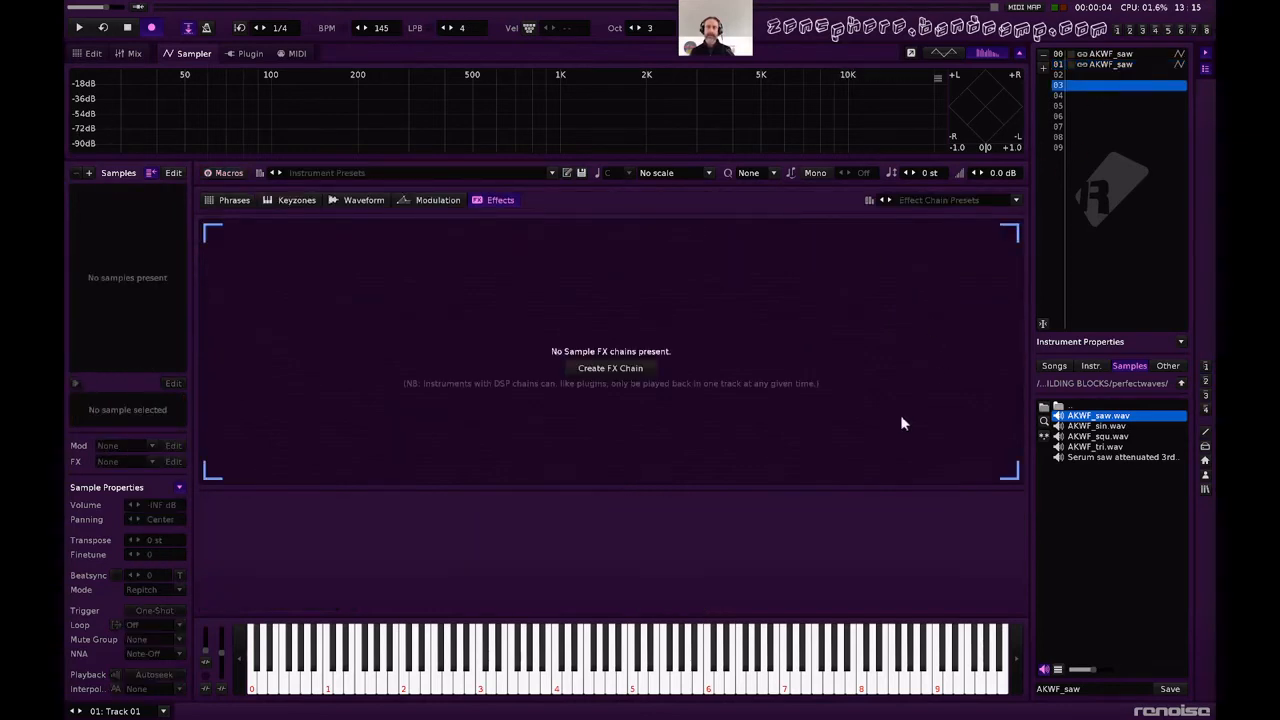
left_click(1181, 384)
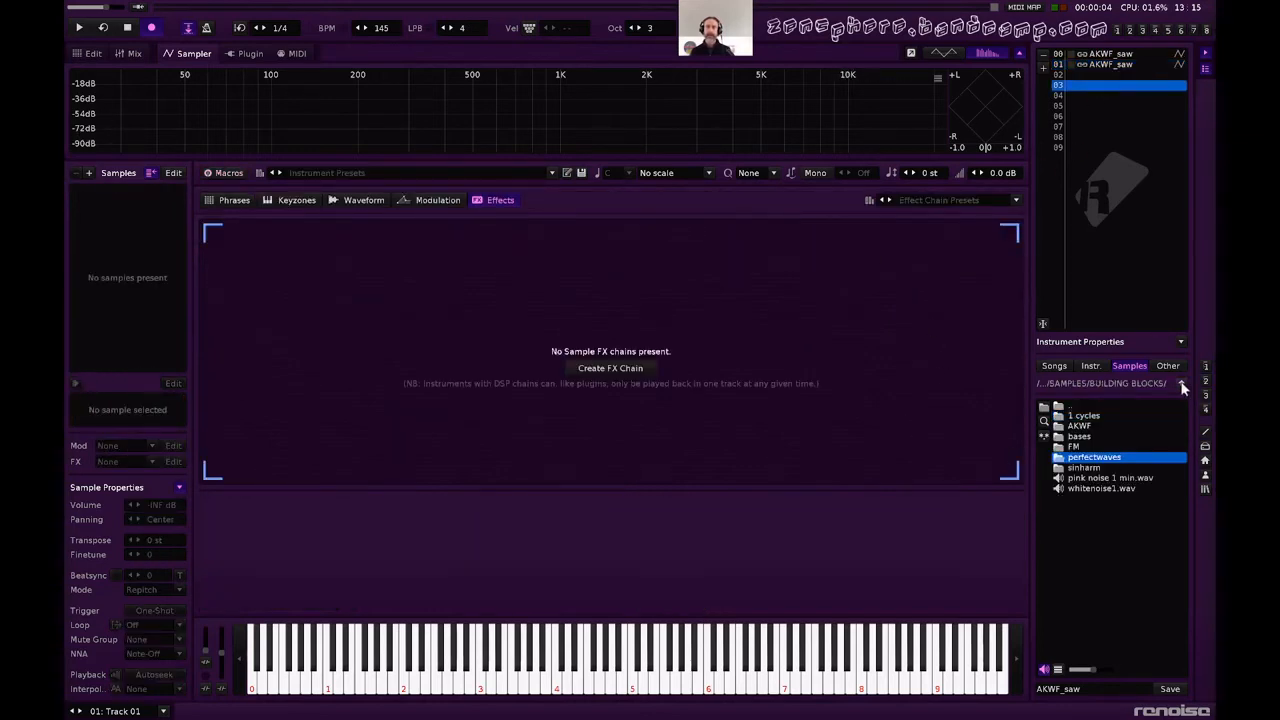
double_click(1099, 489)
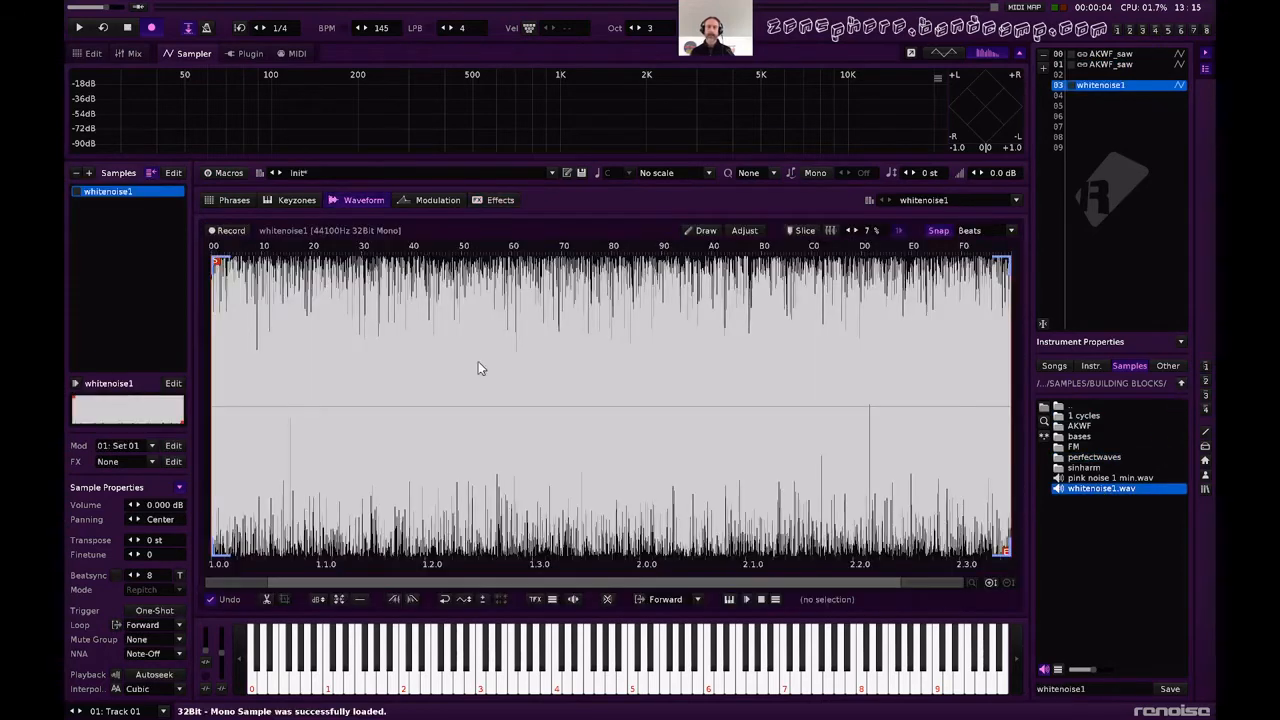
Set waveform snapping to 128th, trim the white noise to a single 128th slice from its middle, and audition it.
left_click(468, 379)
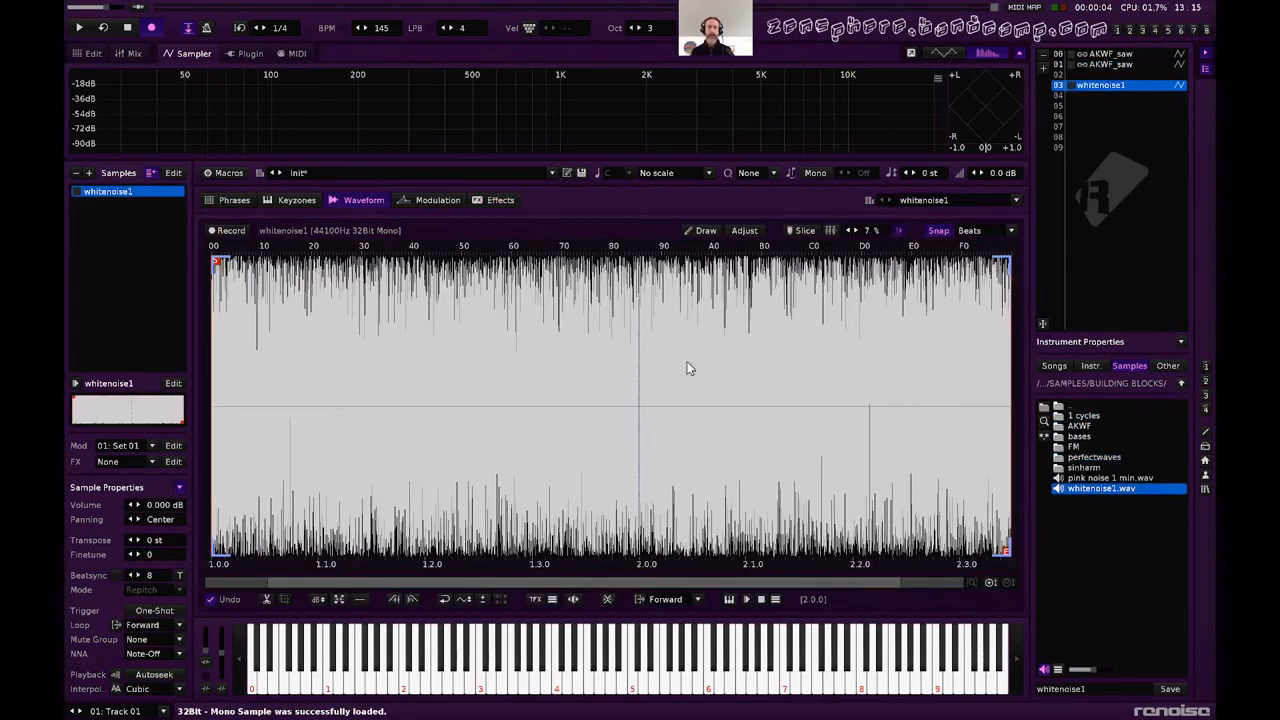
left_click(960, 236)
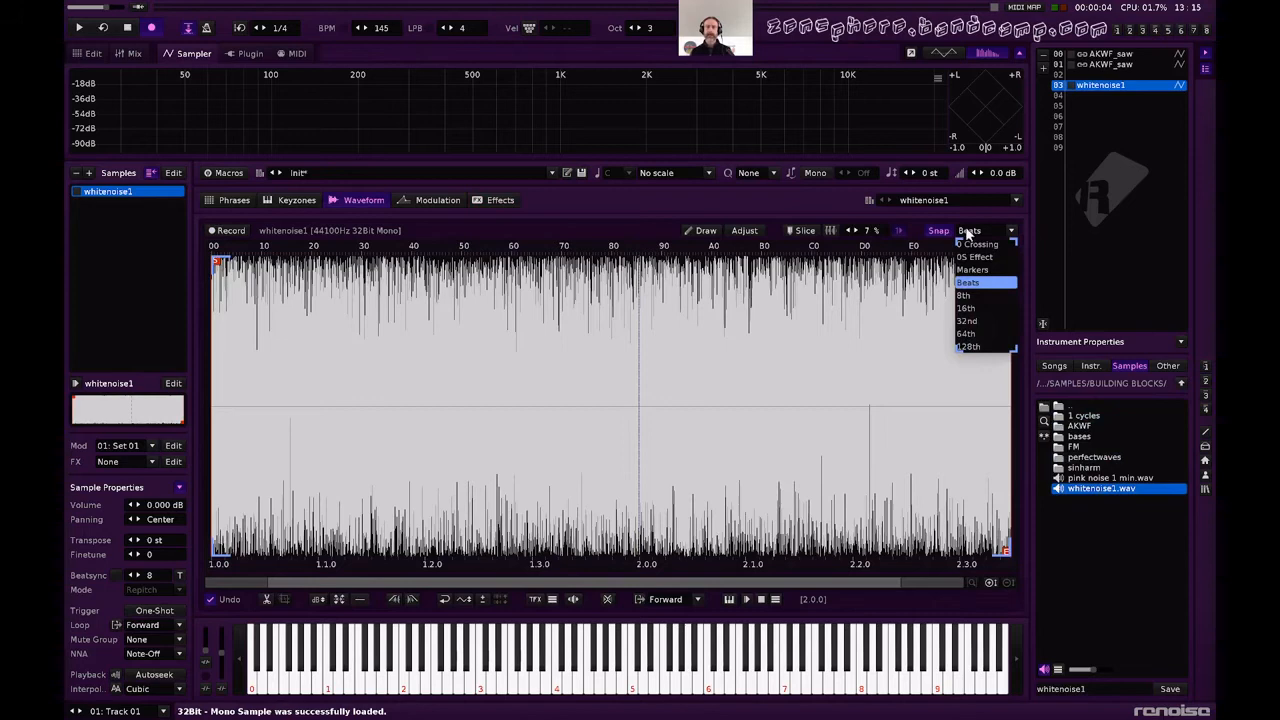
left_click(981, 340)
left_click(614, 384)
left_click_drag(614, 384, 623, 386)
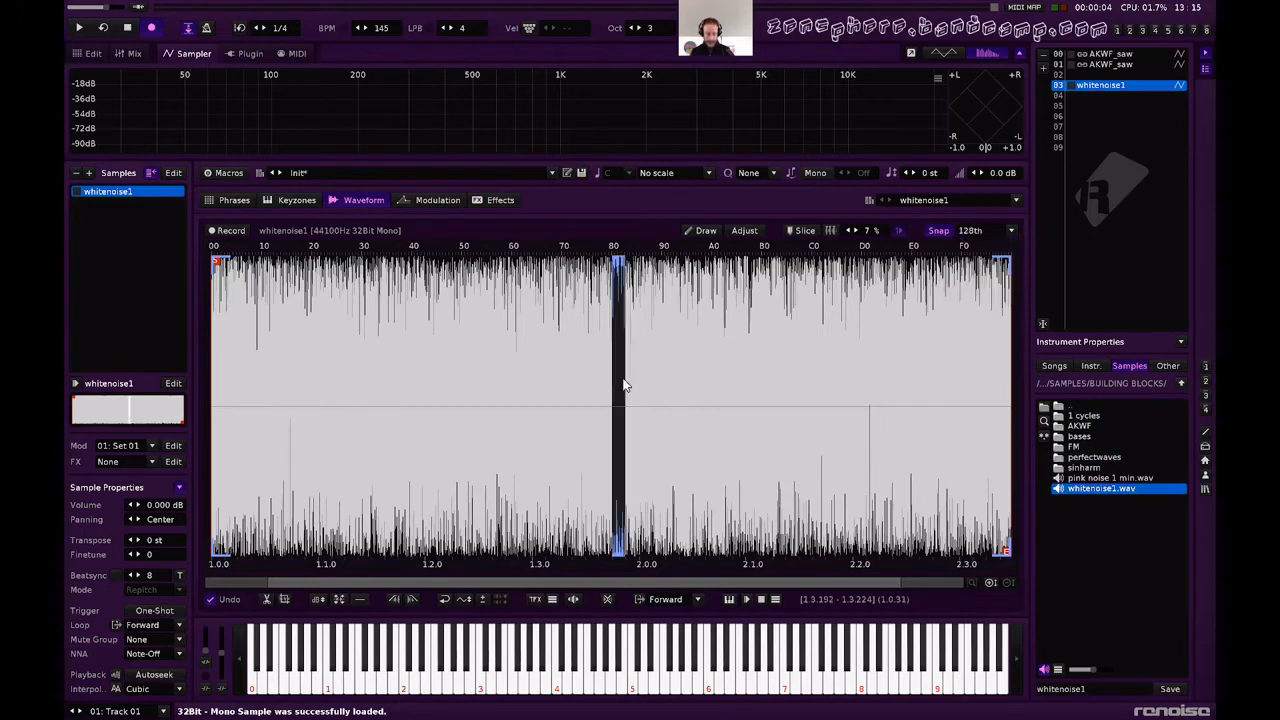
key("ctrl+t")
key("z")
key("q")
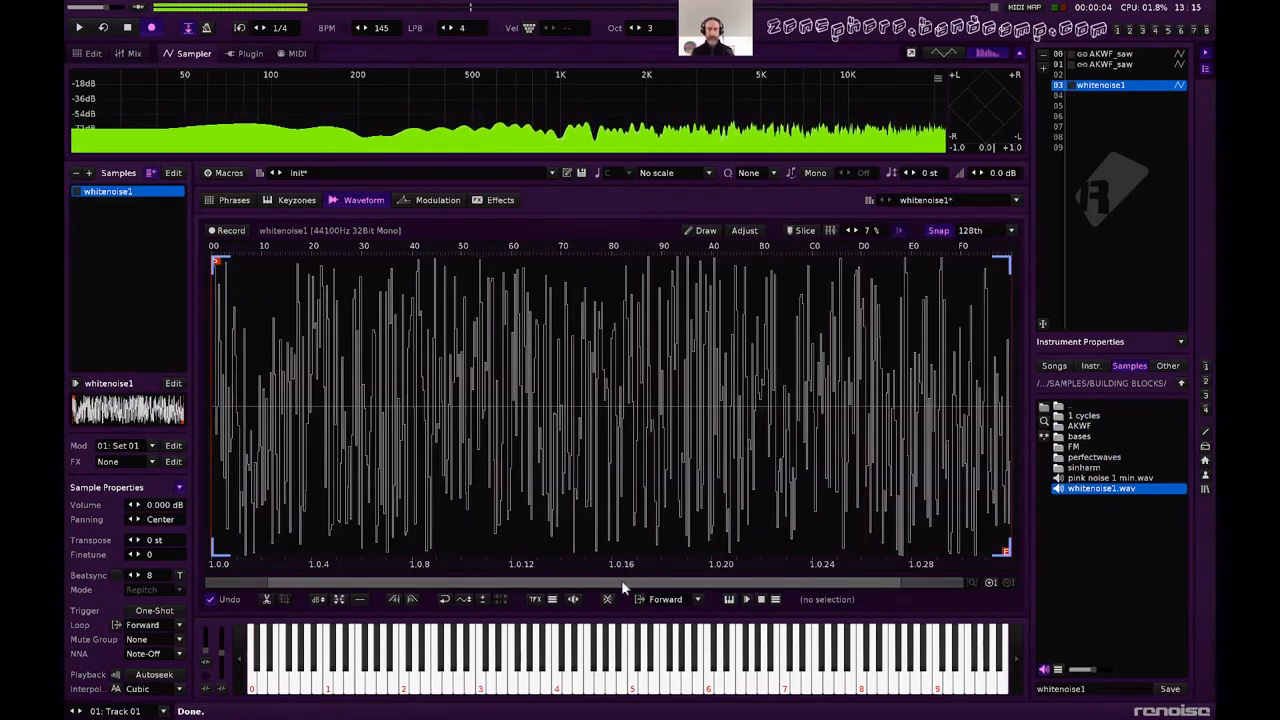
Set the trimmed noise sample's loop mode to No Loop and audition it.
left_click(659, 598)
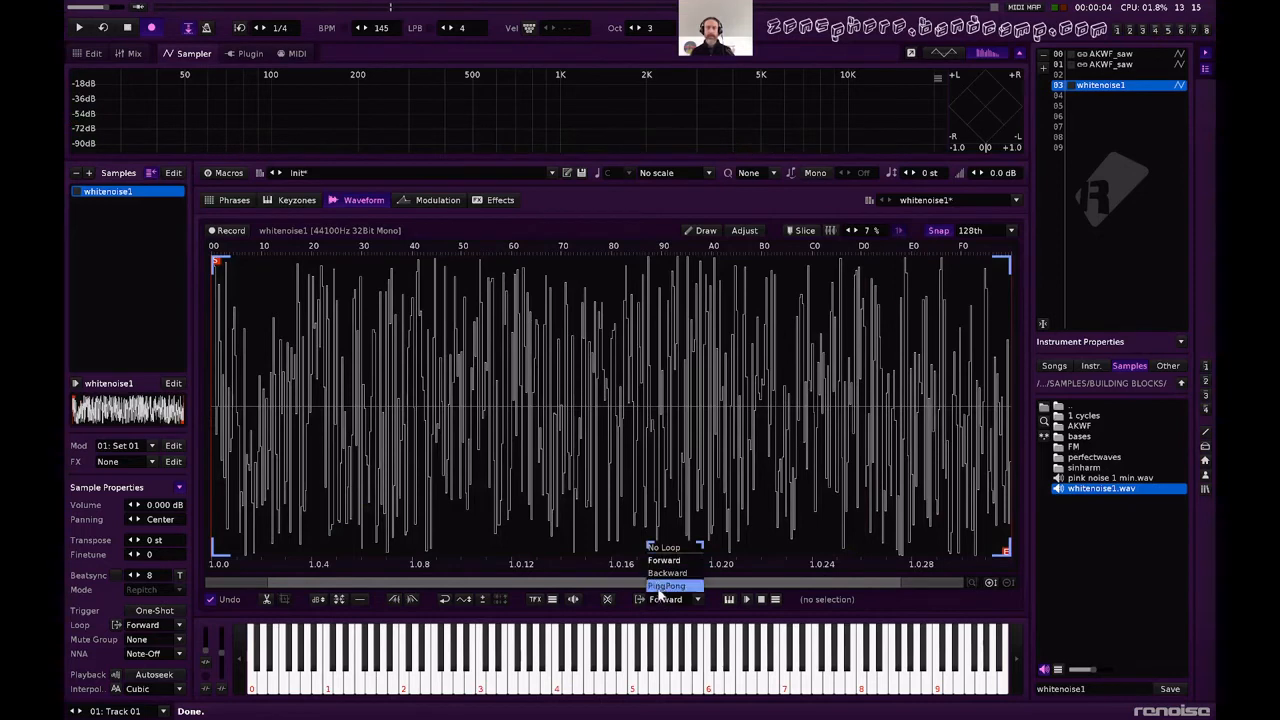
left_click(664, 547)
key("q")
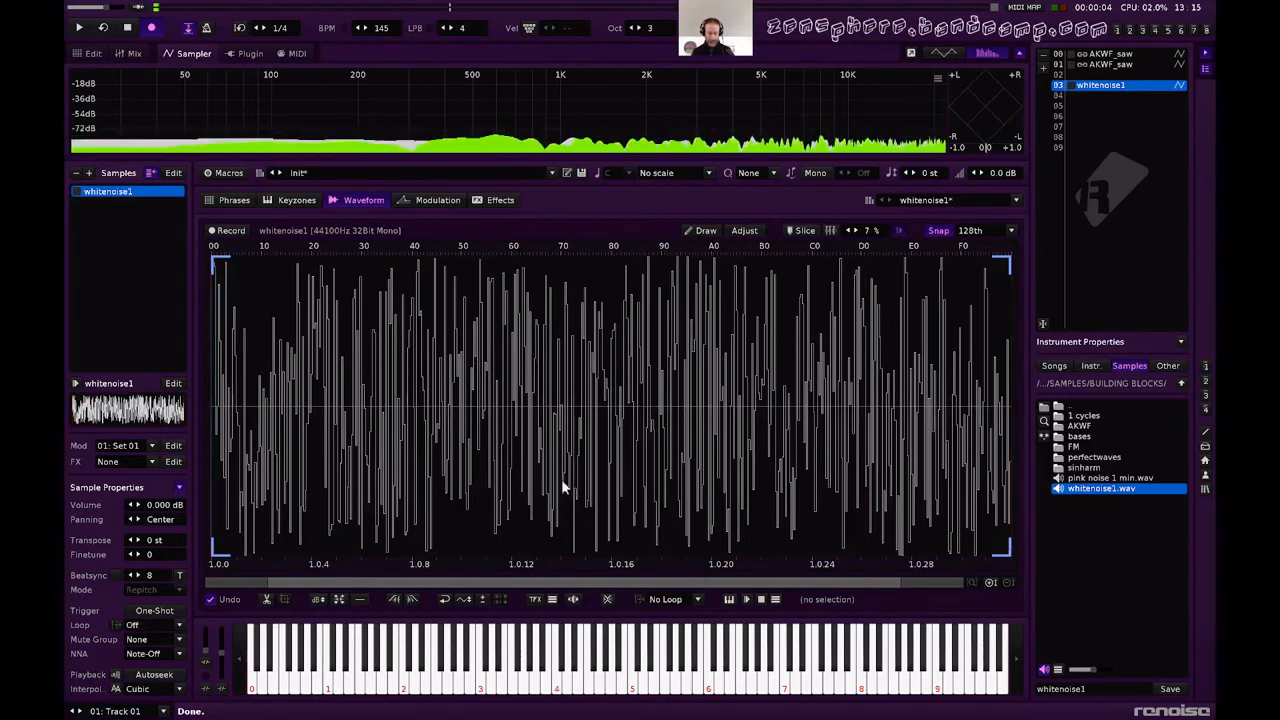
key("q")
Fade out the entire noise sample repeatedly to form a steep, short decay, auditioning it with notes.
key("ctrl+o")
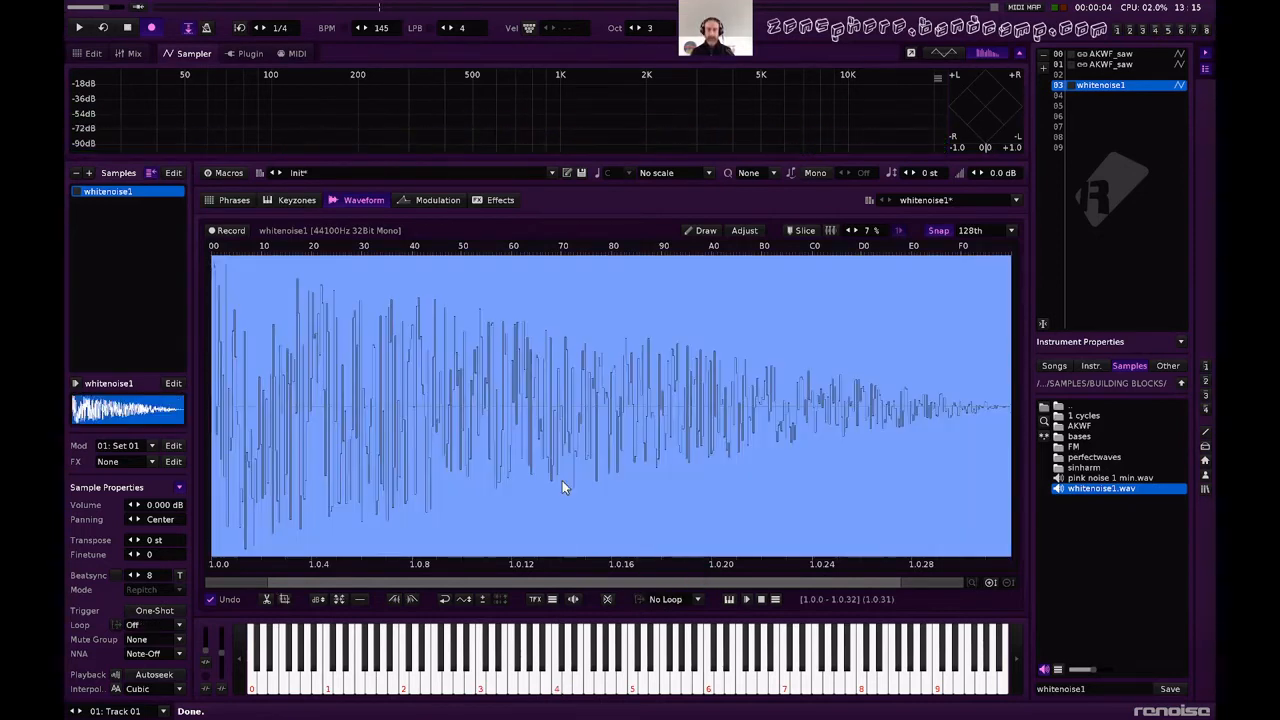
key("q")
key("ctrl+o")
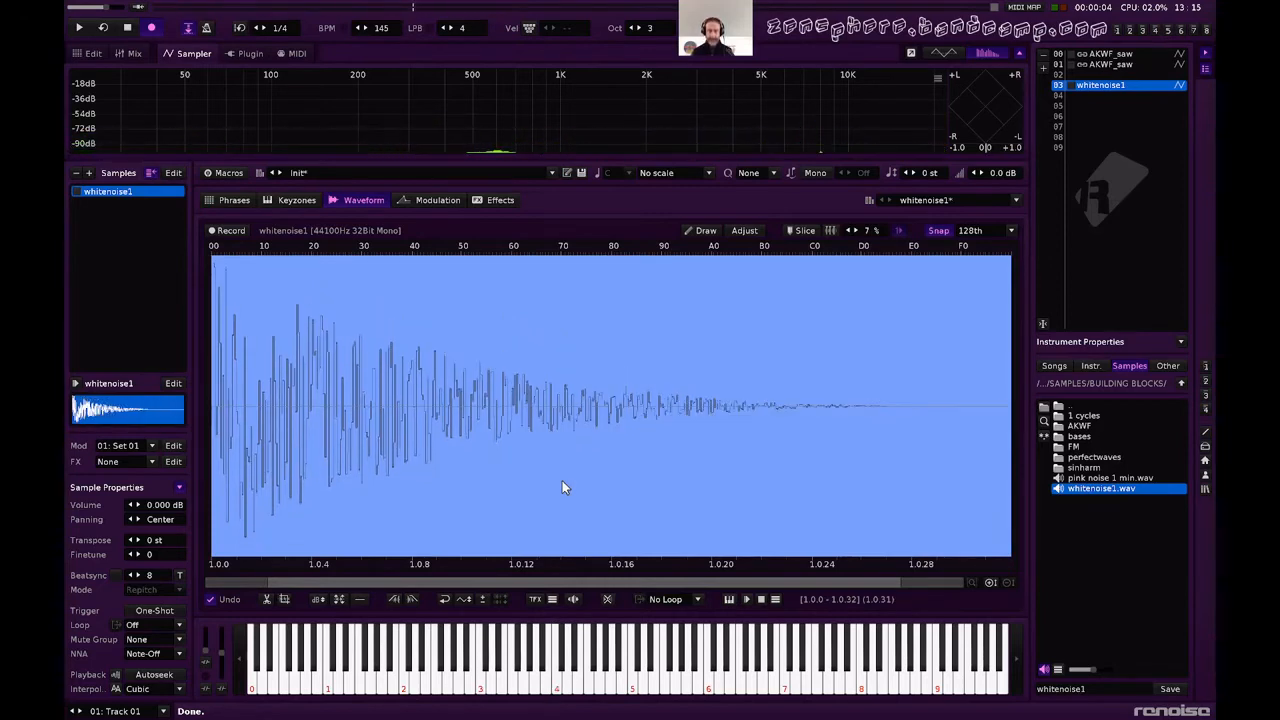
key("q")
key("z")
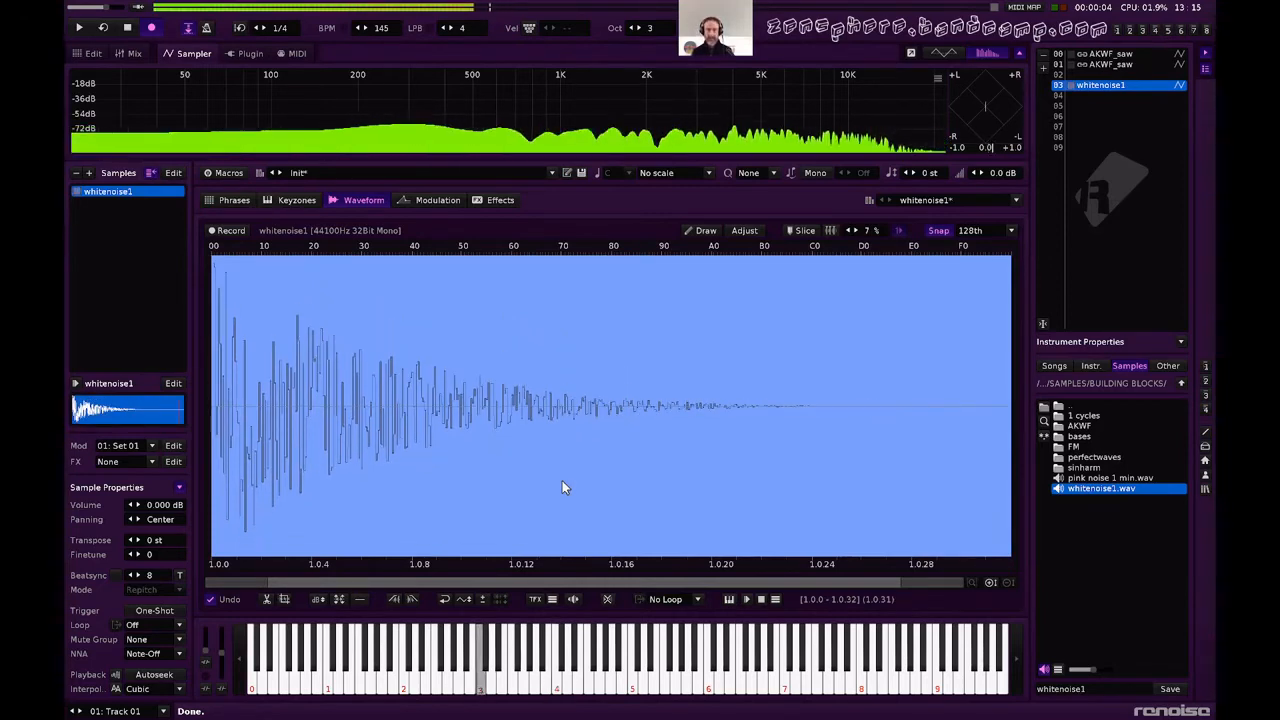
key("z")
key("z")
Create an FX chain for the noise instrument, add a Multitap Delay to it, and audition the sound.
left_click(481, 203)
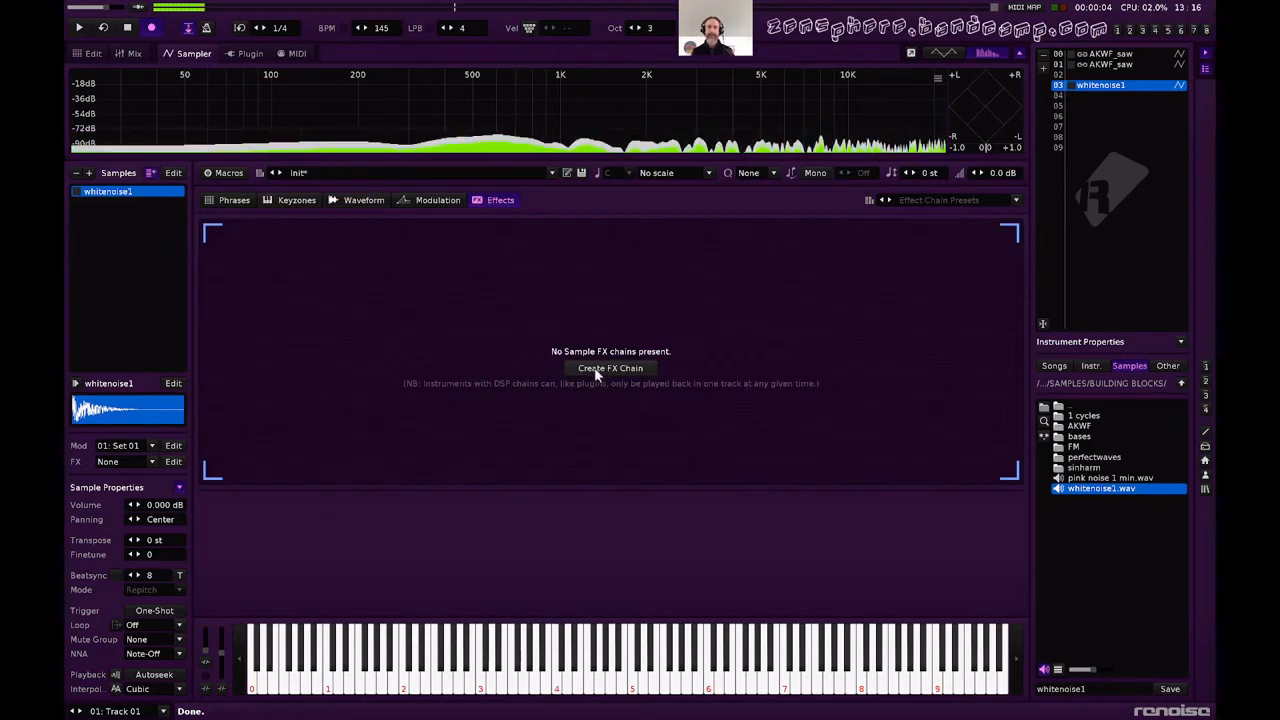
left_click(594, 367)
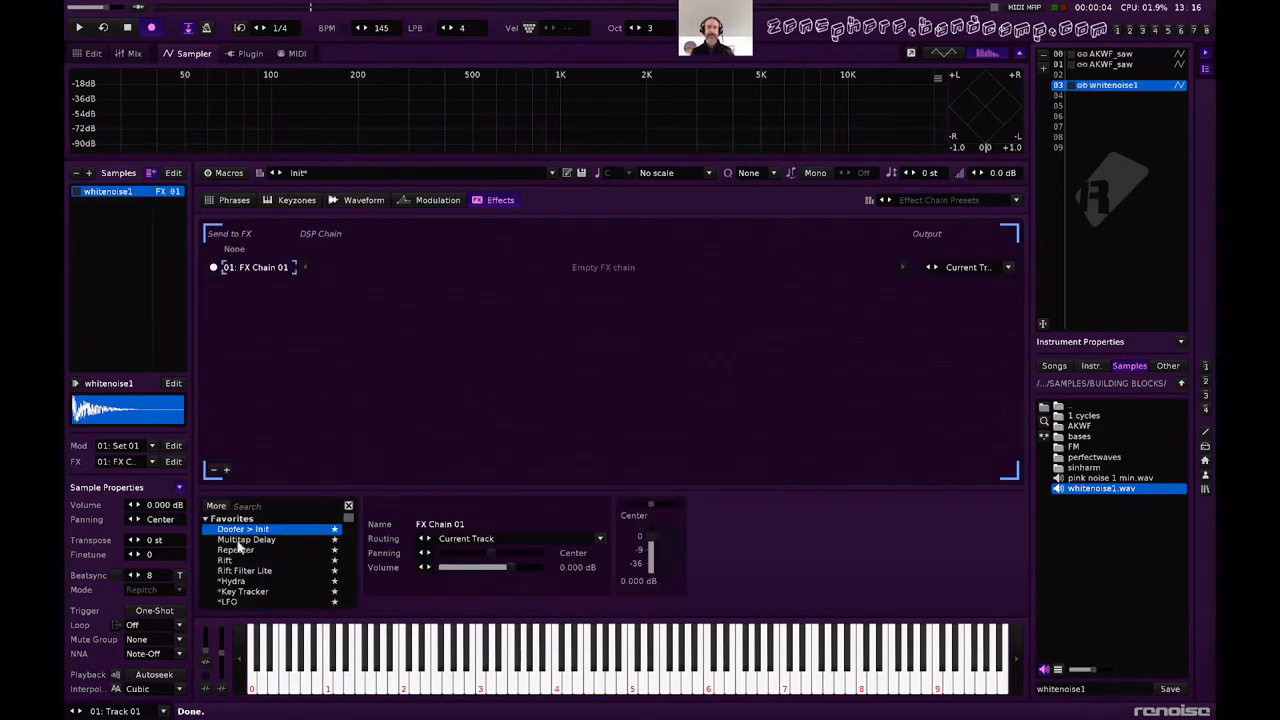
double_click(250, 540)
key("q")
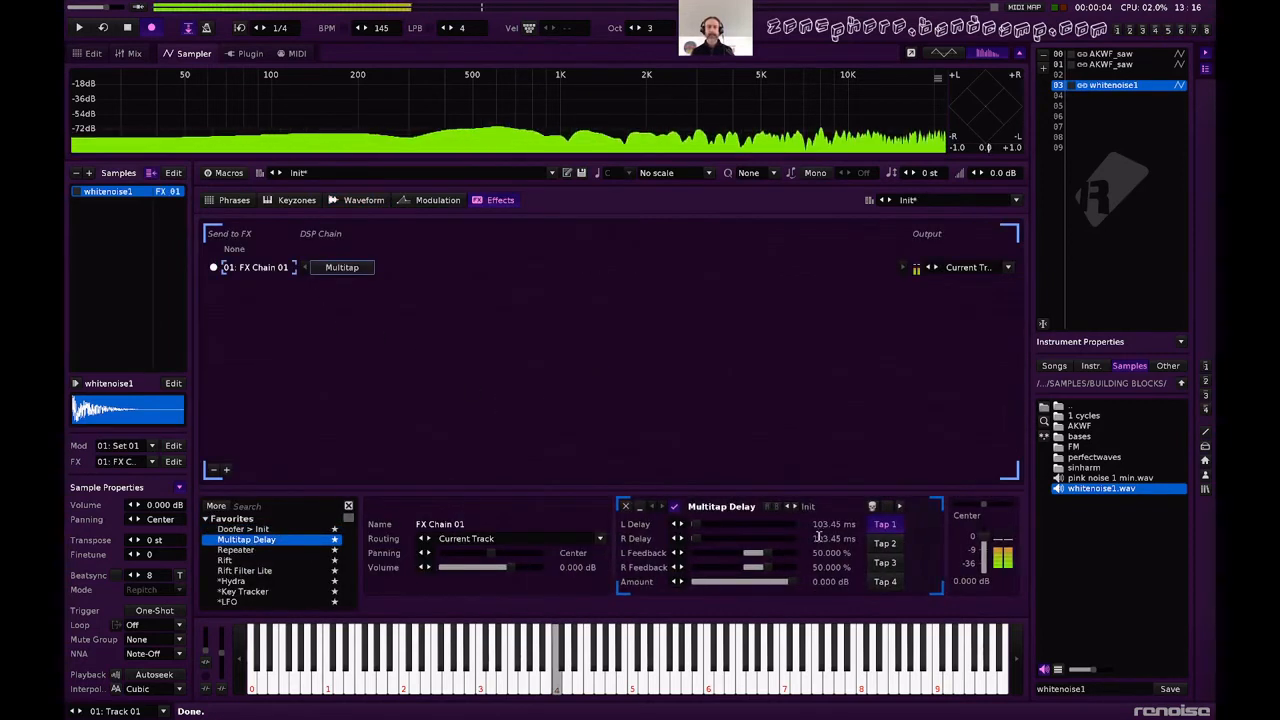
key("q")
Show the Multitap Delay's extended parameters and raise Tap 1's left feedback to about 84.1% and right feedback to about 86.4%.
left_click(900, 506)
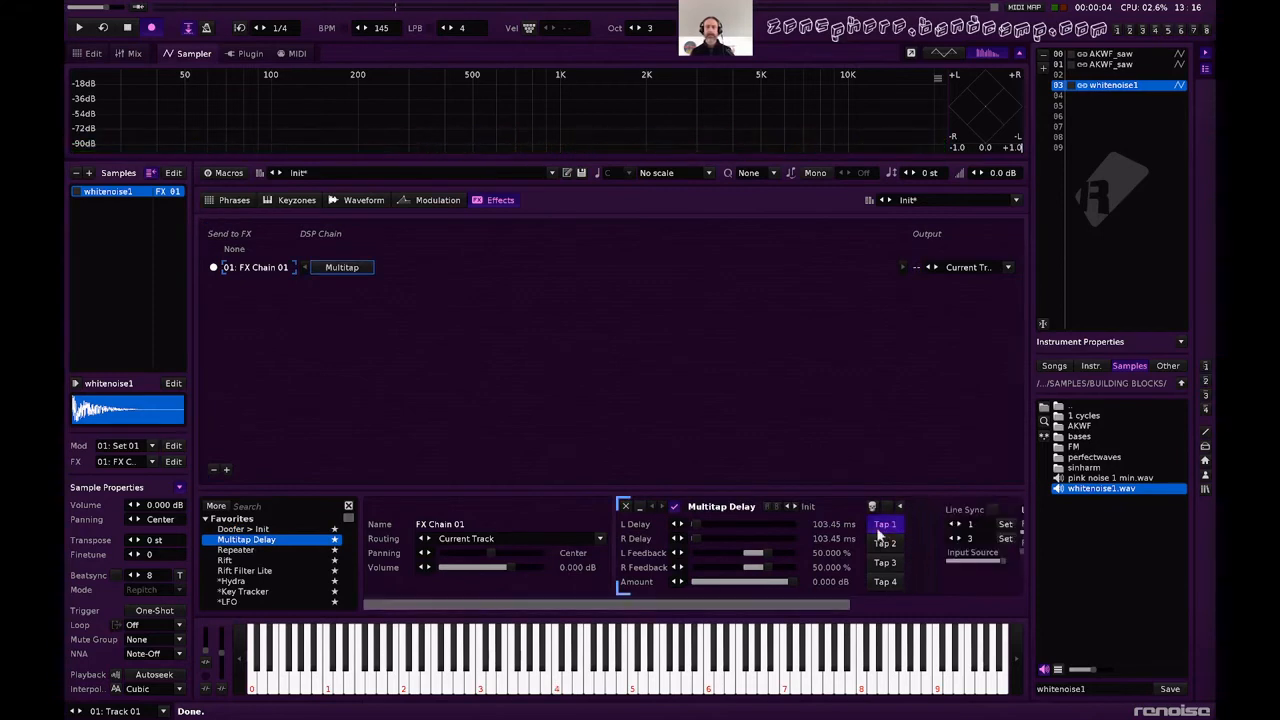
scroll(783, 566, "right", 3)
mouse_move(585, 553)
left_mouse_down()
mouse_move(610, 550)
mouse_move(583, 567)
mouse_move(581, 553)
left_mouse_up()
key("q")
Set Tap 1's L Delay and R Delay to 10 ms each and audition the result.
double_click(629, 524)
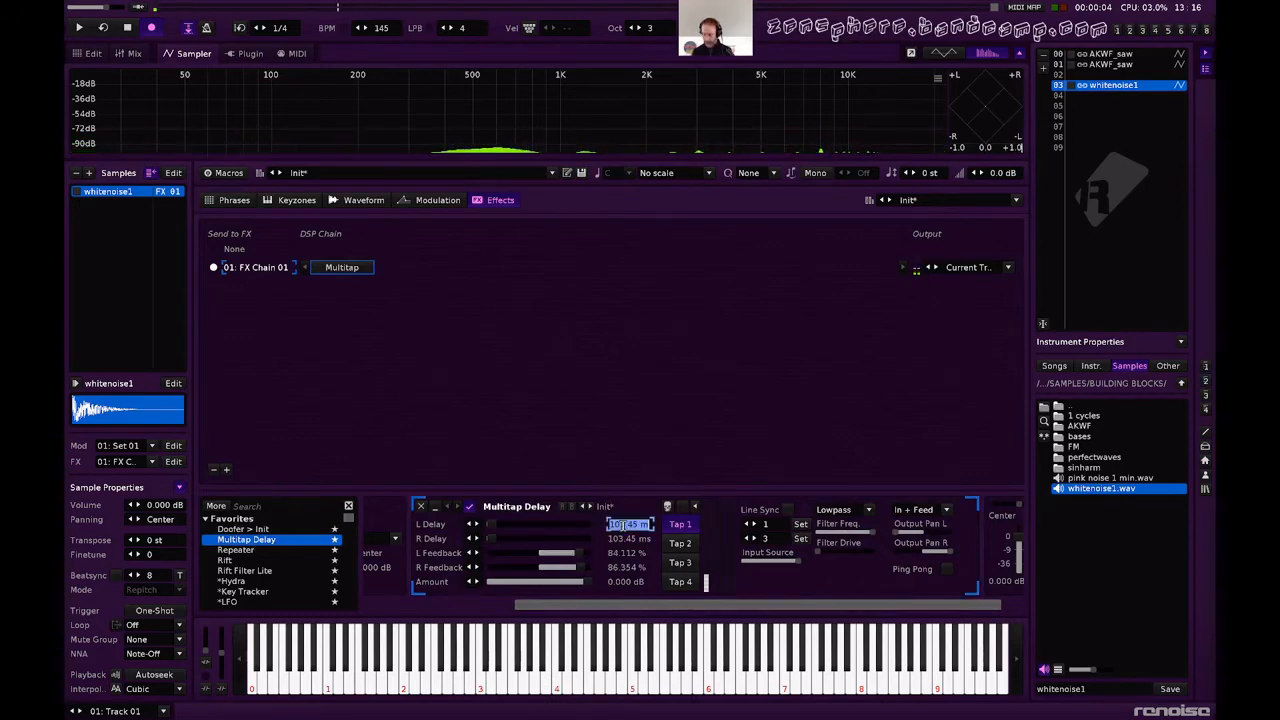
type("10")
key("Return")
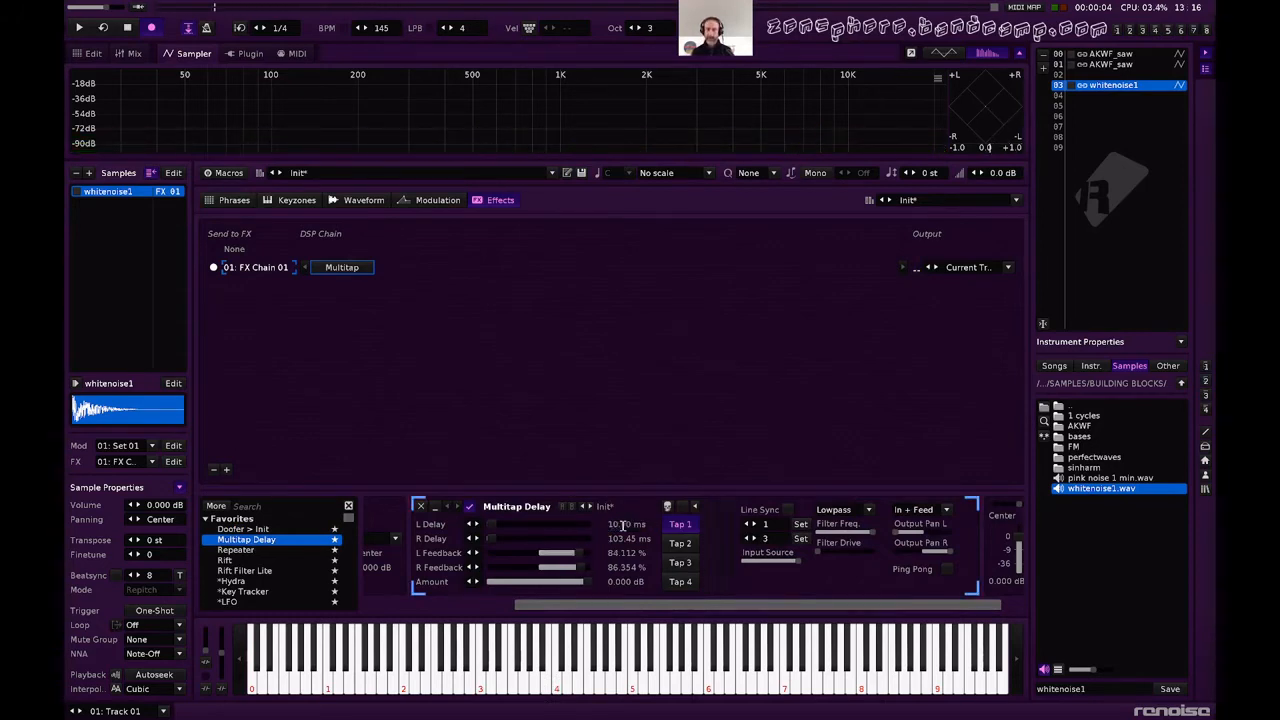
double_click(627, 538)
type("10")
key("Return")
key("q")
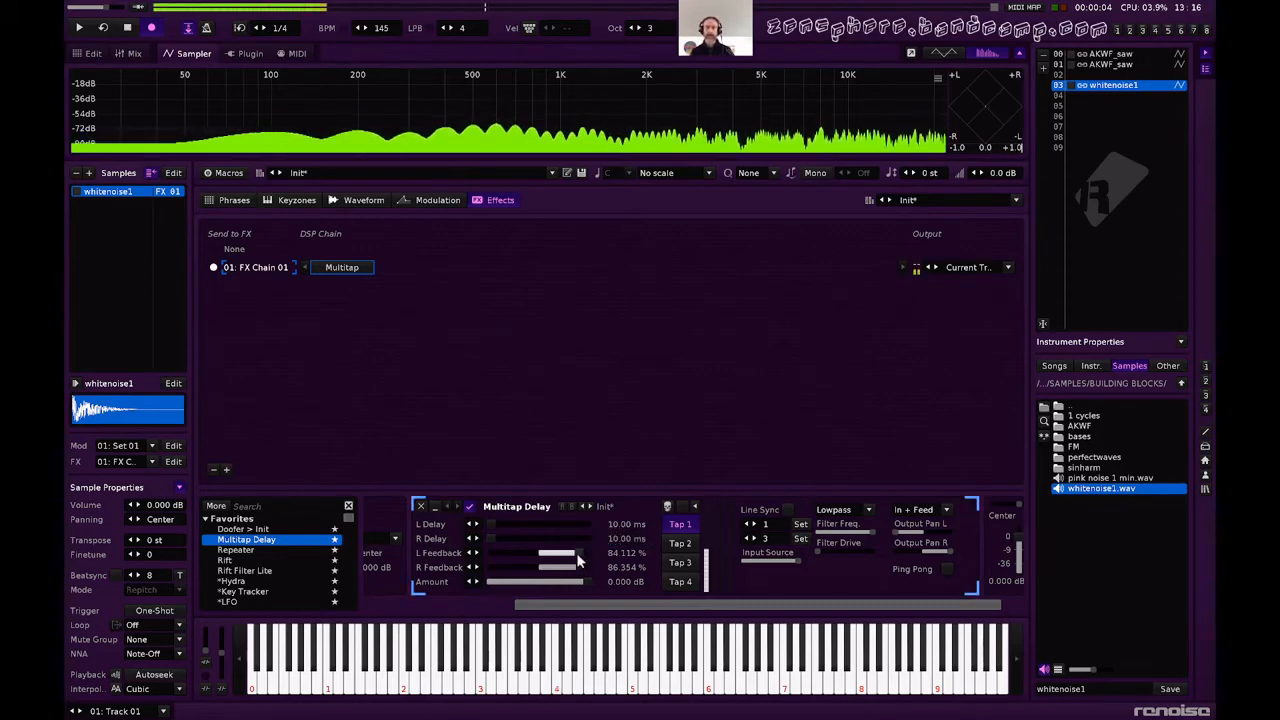
key("q")
Lower Tap 1's lowpass filter frequency to 2.87 kHz, raise left and right feedback to about 92.1% and 92.8%, and audition.
left_click_drag(856, 532, 847, 532)
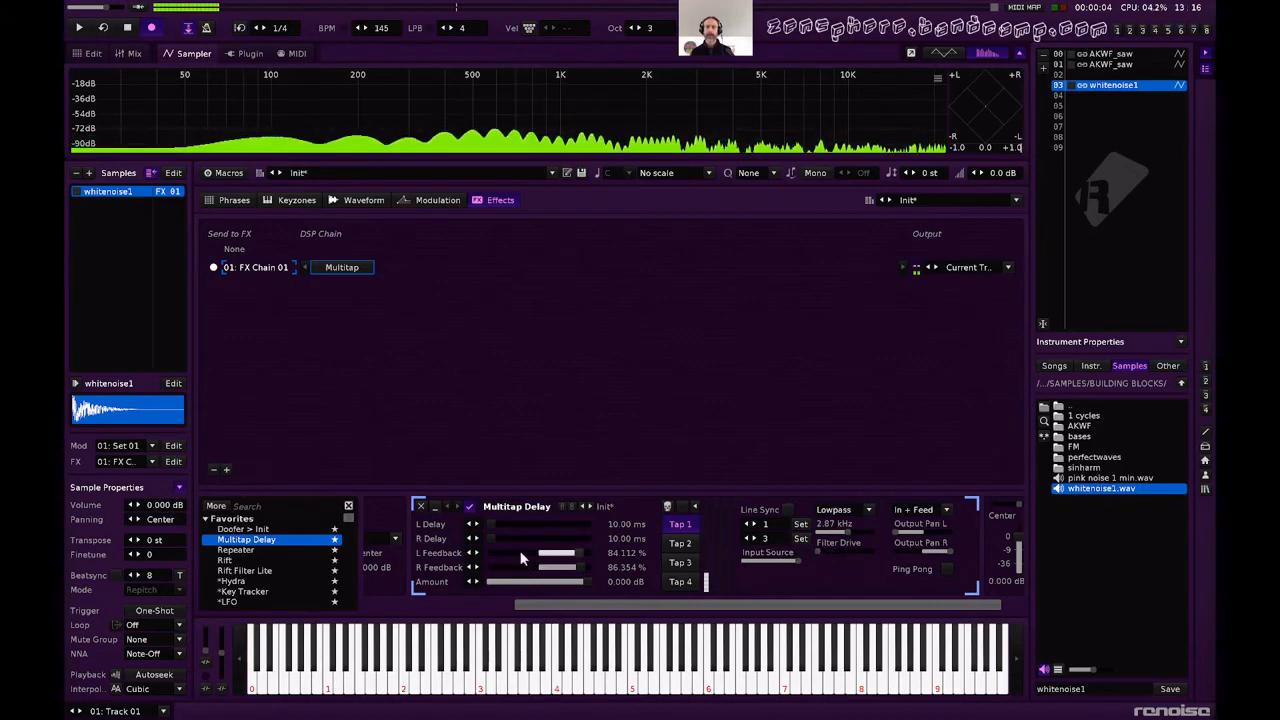
mouse_move(579, 553)
left_mouse_down()
mouse_move(584, 567)
mouse_move(584, 554)
left_mouse_up()
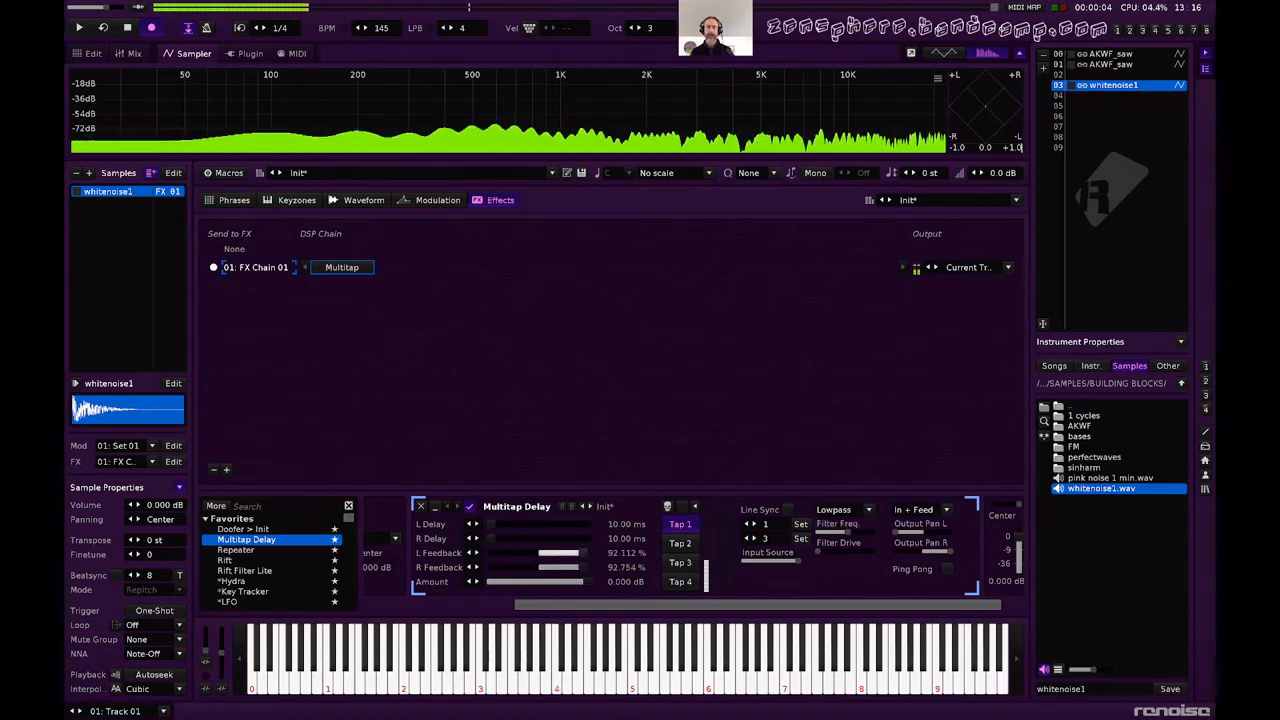
key("q")
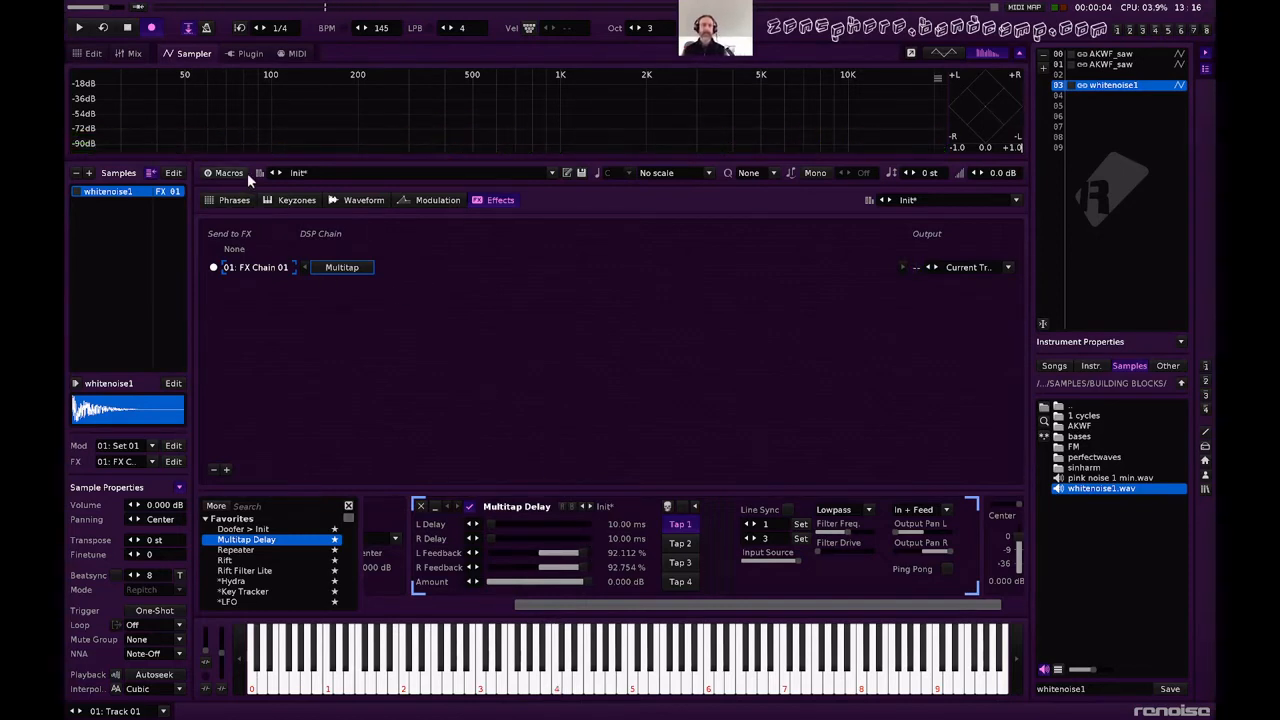
key("q")
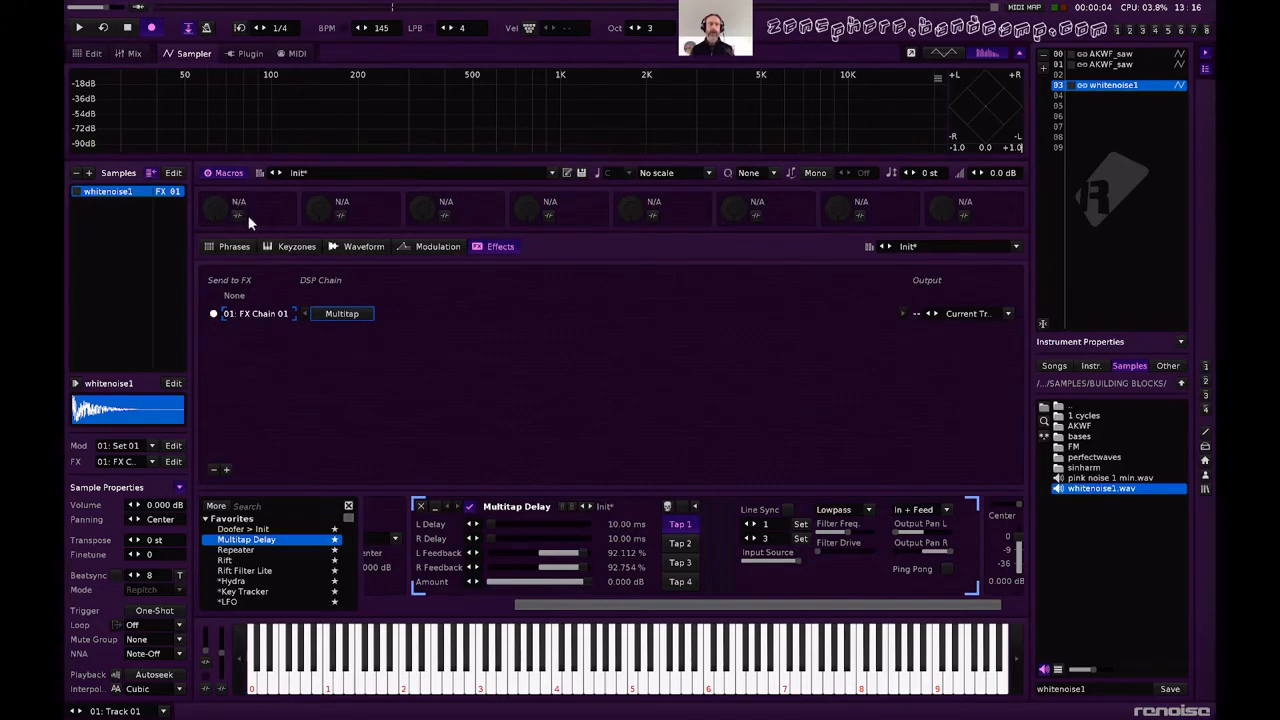
Map the instrument's Macro 1 to both L Delay and R Delay of the Multitap Delay's Tap 1.
left_click(239, 215)
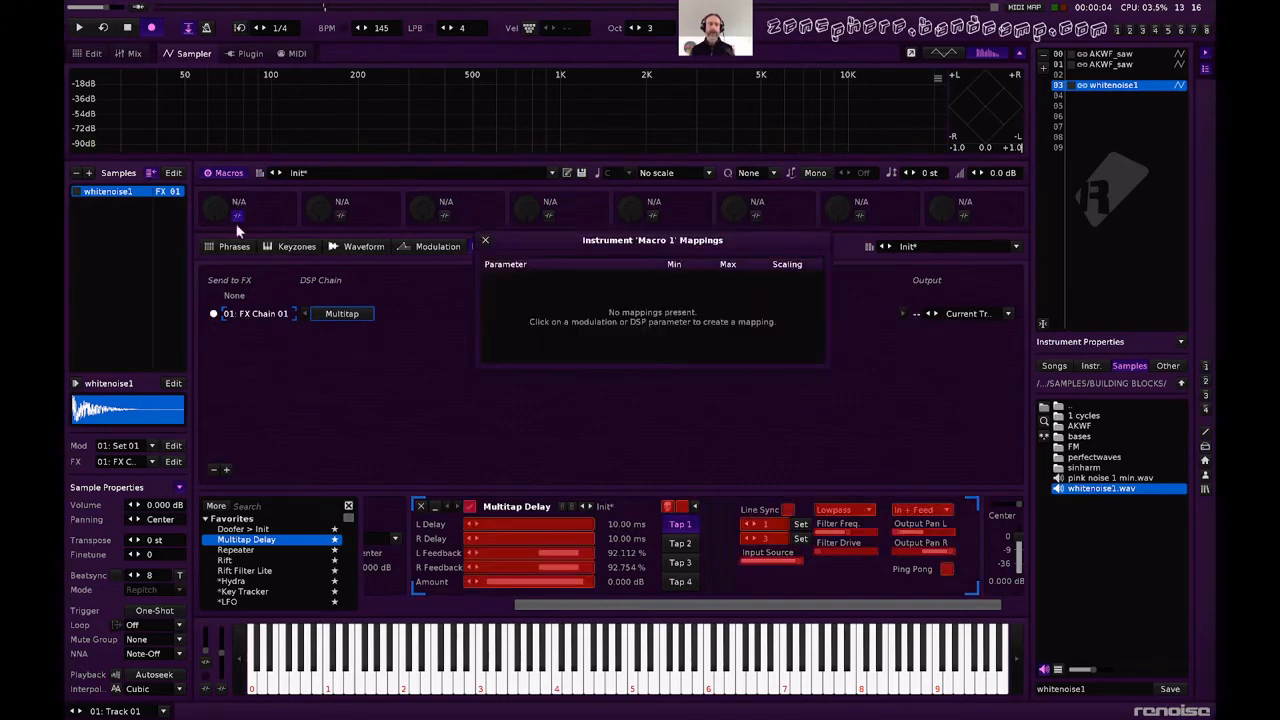
left_click(499, 523)
left_click(504, 538)
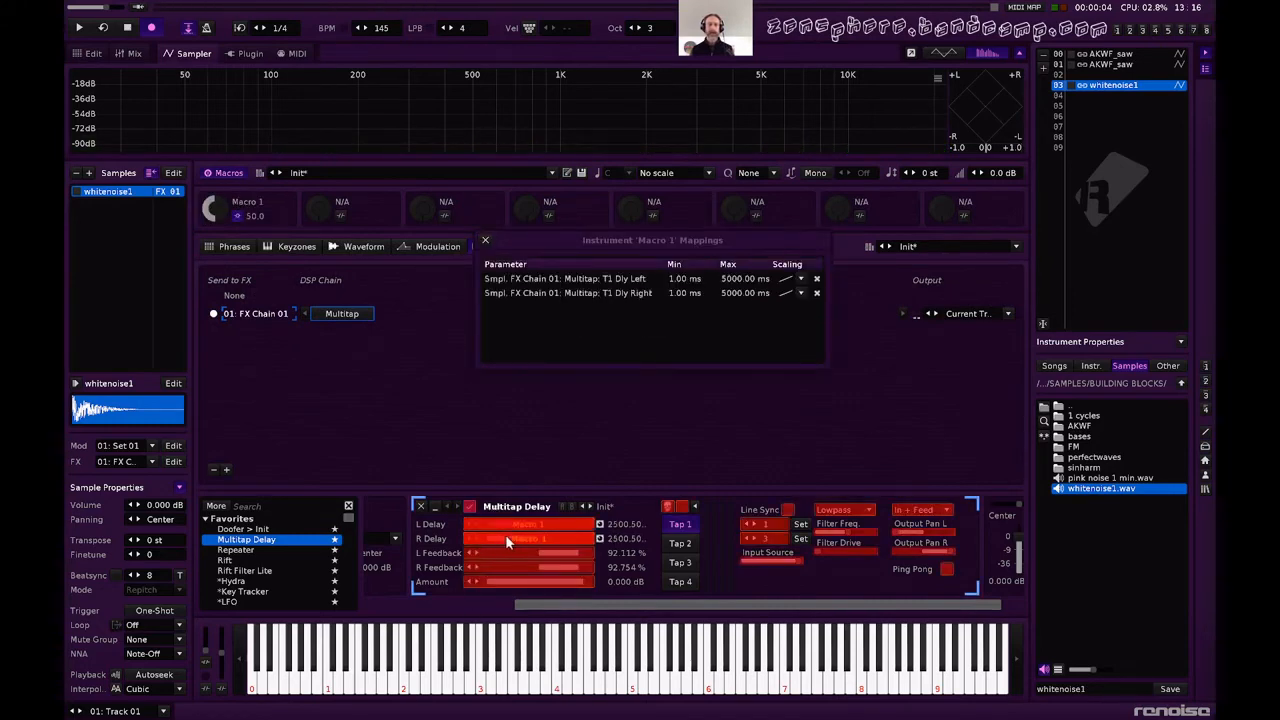
Set the minimum of Macro 1's left and right delay mappings to 10 ms each.
double_click(737, 279)
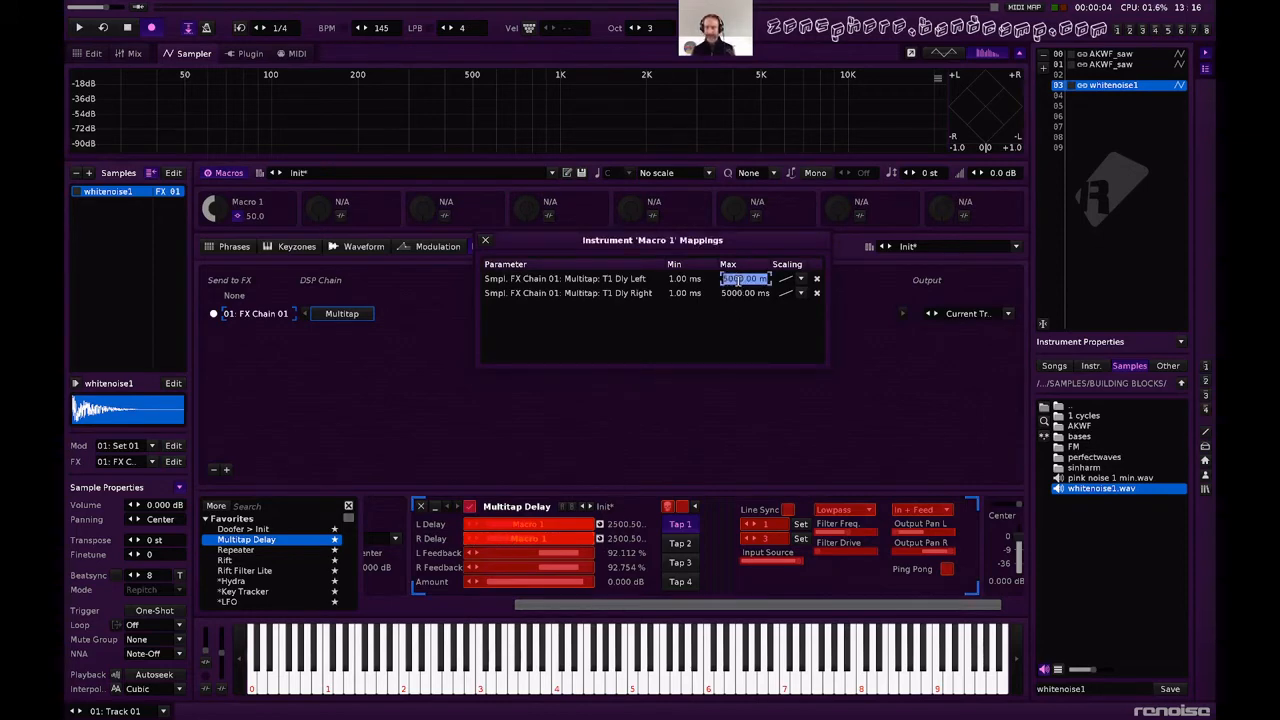
double_click(677, 281)
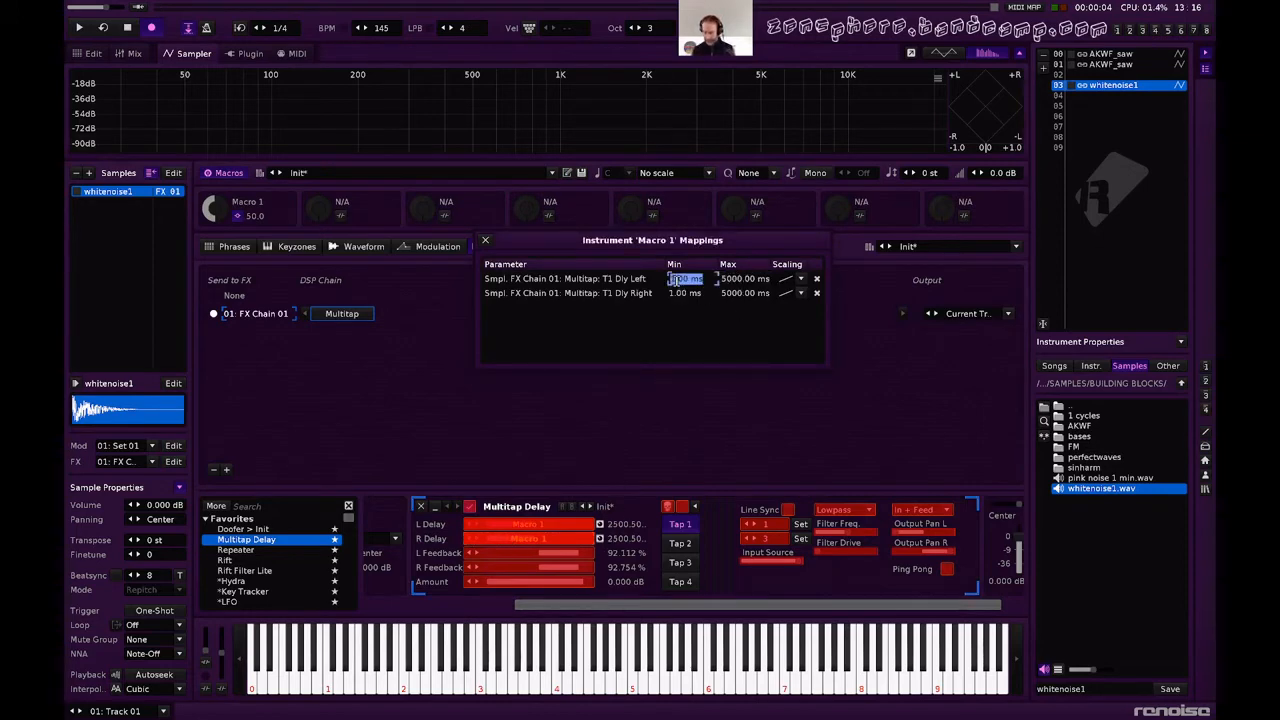
type("3")
key("Return")
double_click(679, 292)
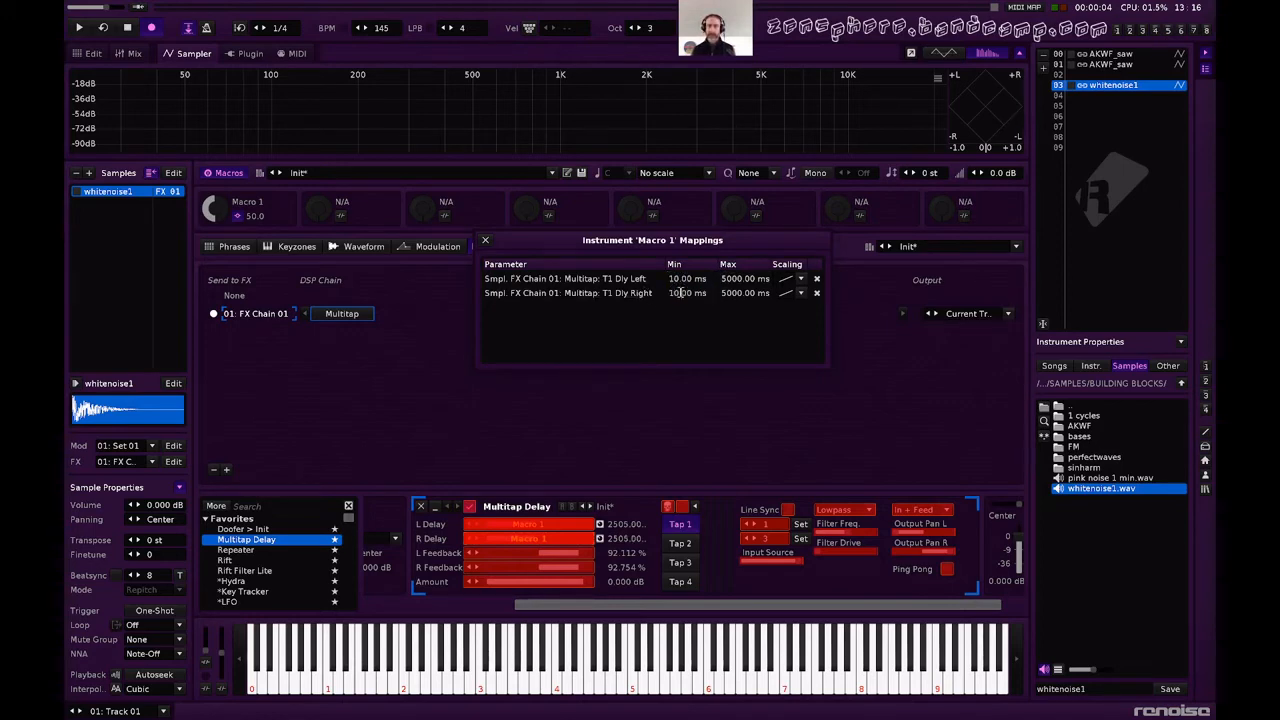
Set the maximum of Macro 1's left and right delay mappings to 100 ms each and close the mappings.
double_click(731, 283)
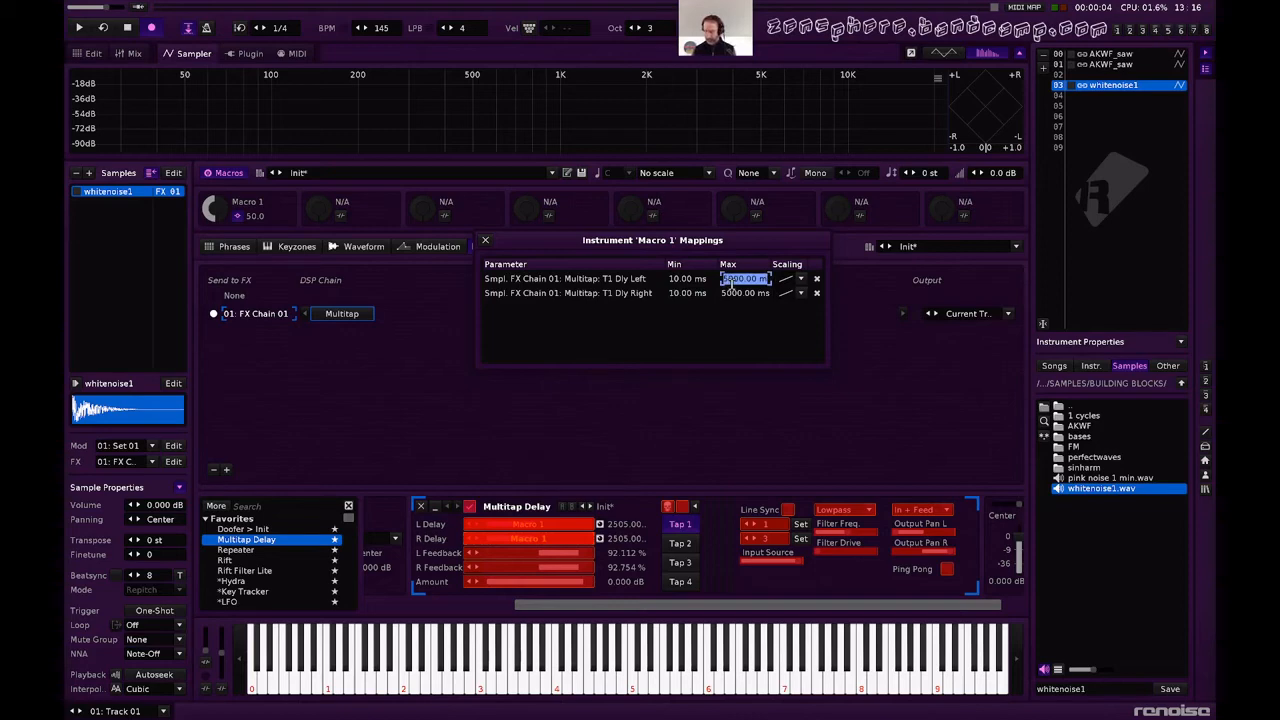
type("100")
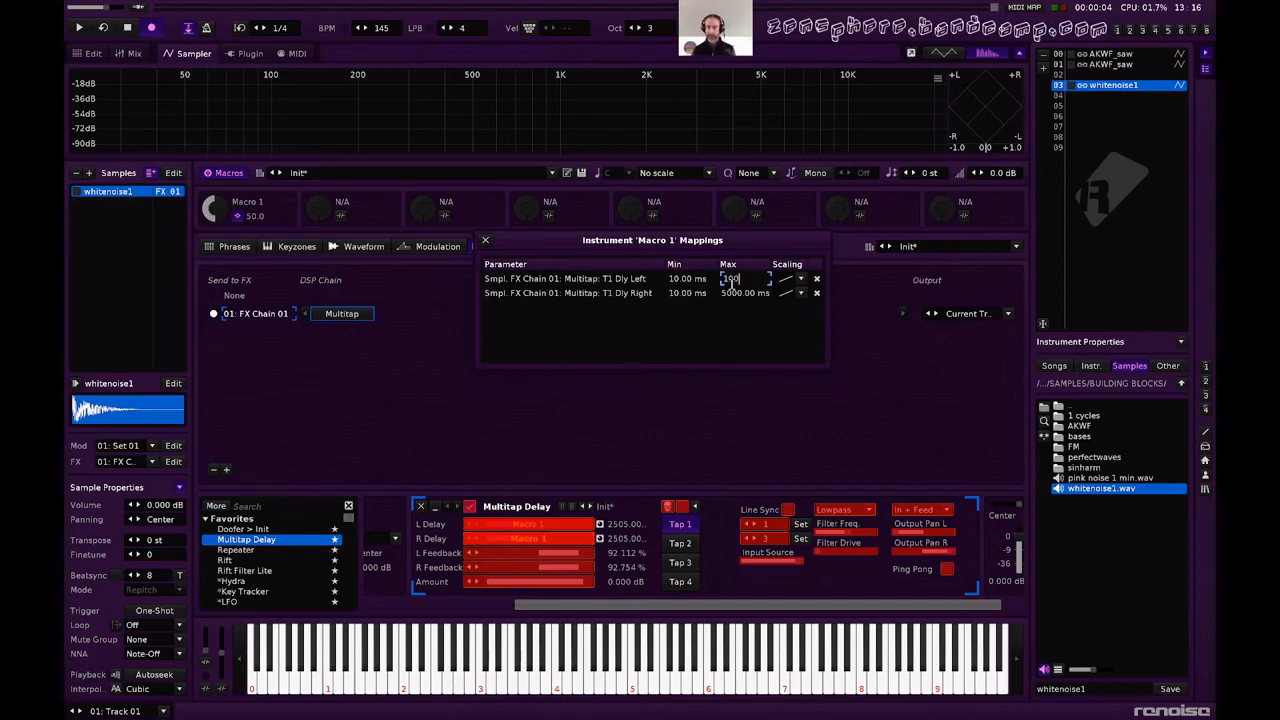
type(".00 ms")
key("Return")
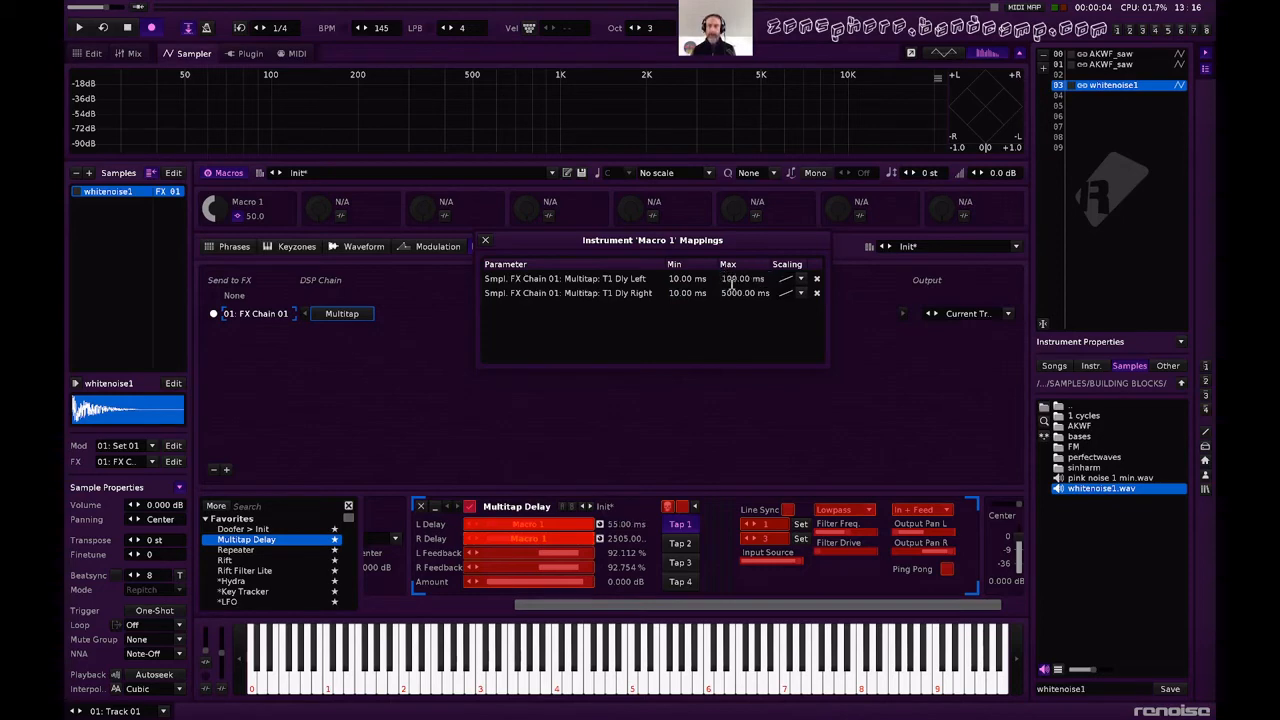
double_click(736, 293)
type("1")
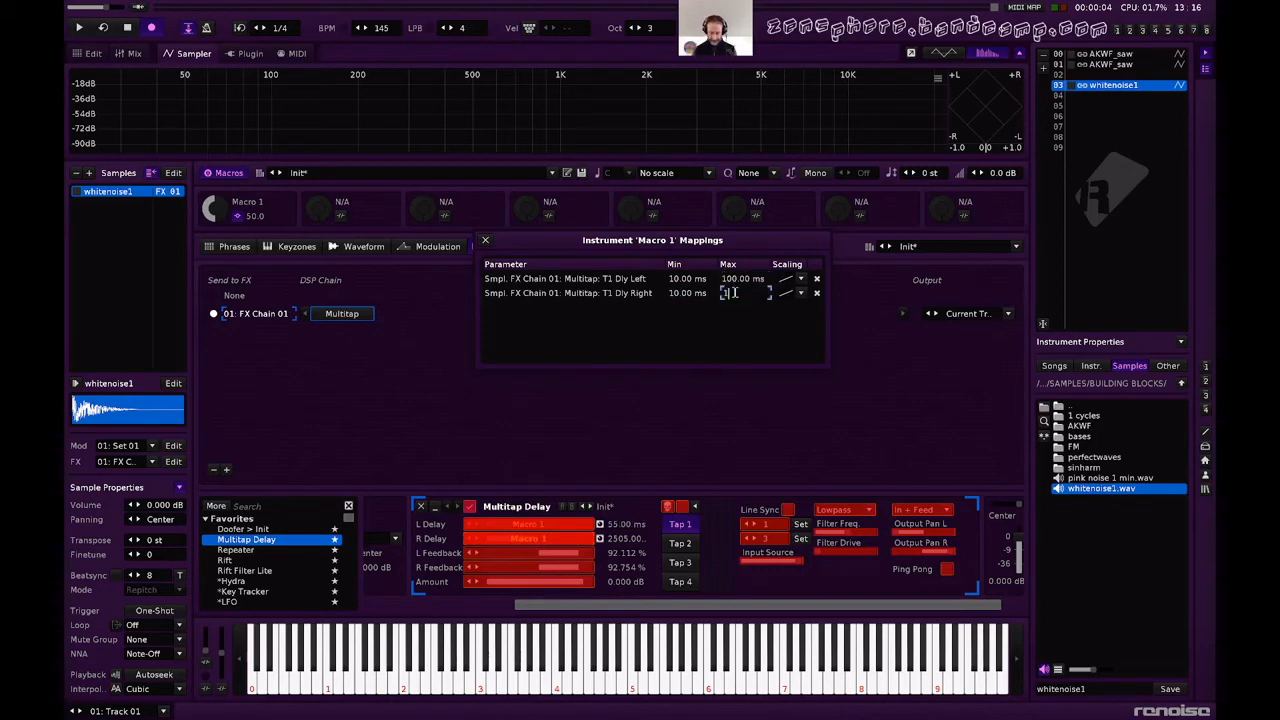
type("00.00 ms")
key("Return")
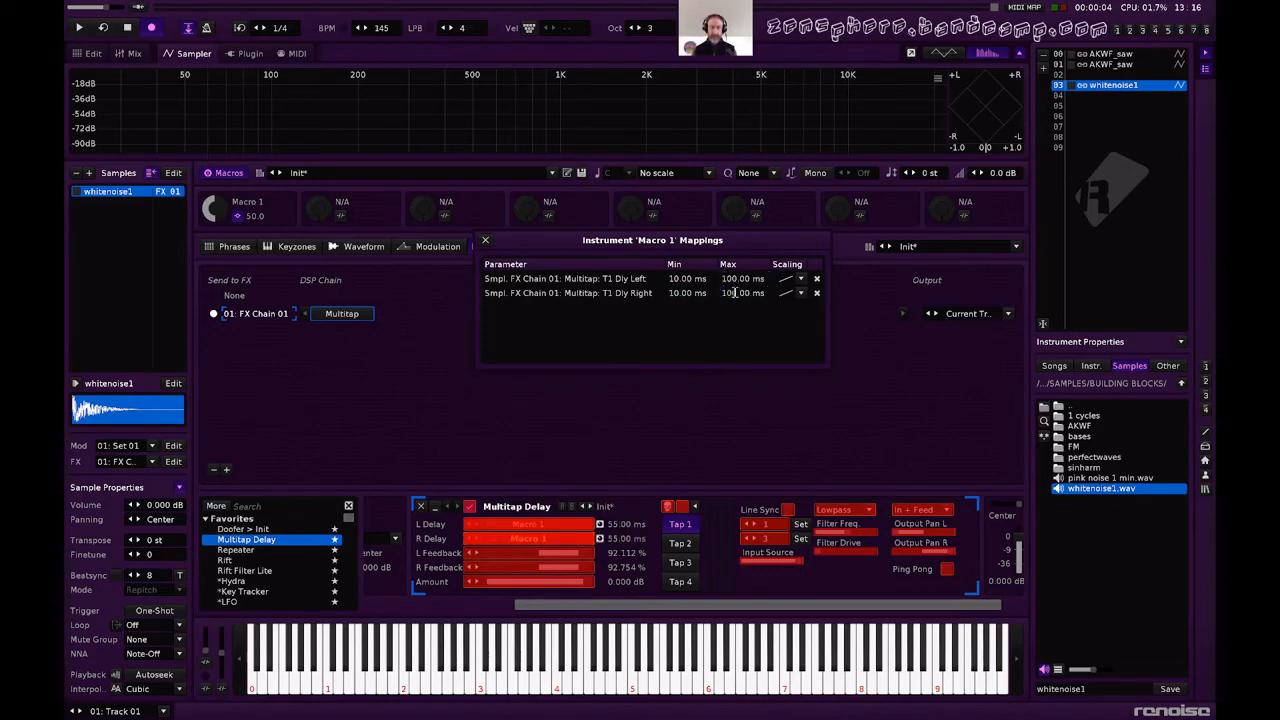
left_click(485, 241)
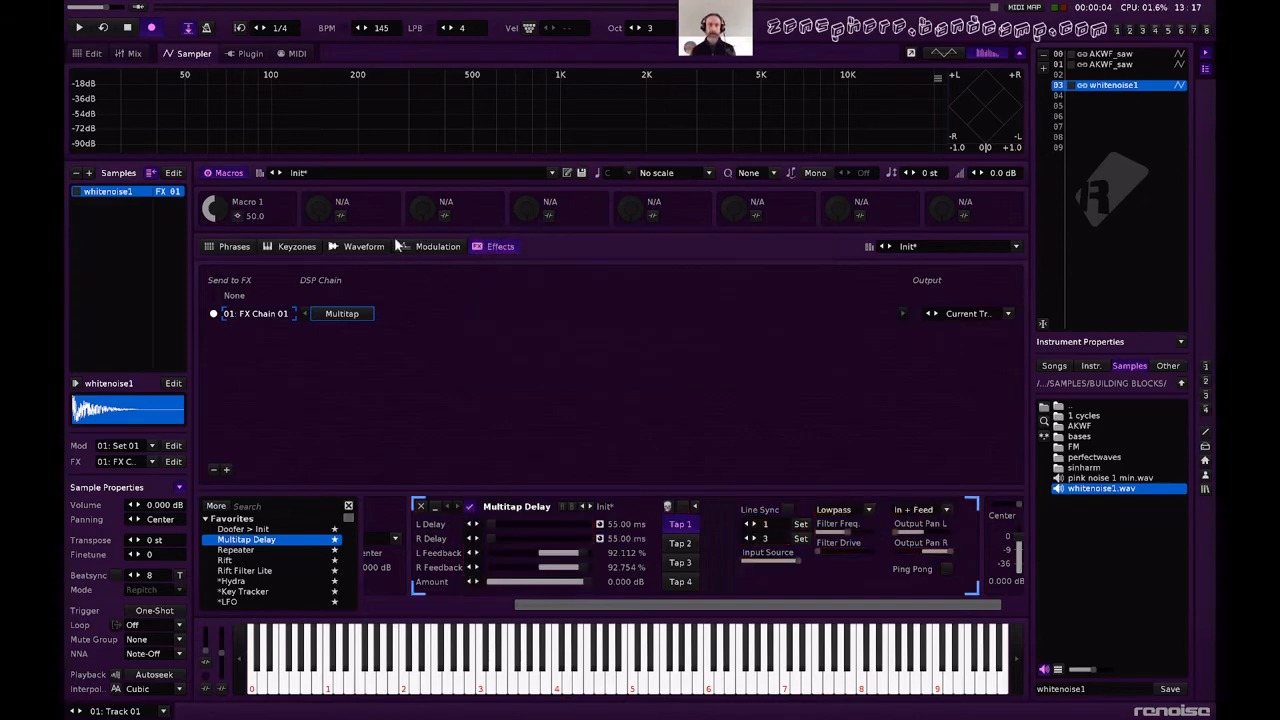
While sweeping Macro 1, raise Tap 1's left and right feedback to about 97.7% and 98.4%, and lower its lowpass frequency to about 1.49 kHz.
mouse_move(214, 210)
left_mouse_down()
mouse_move(214, 258)
mouse_move(214, 182)
mouse_move(214, 260)
mouse_move(210, 191)
left_mouse_up()
left_click_drag(586, 565, 590, 565)
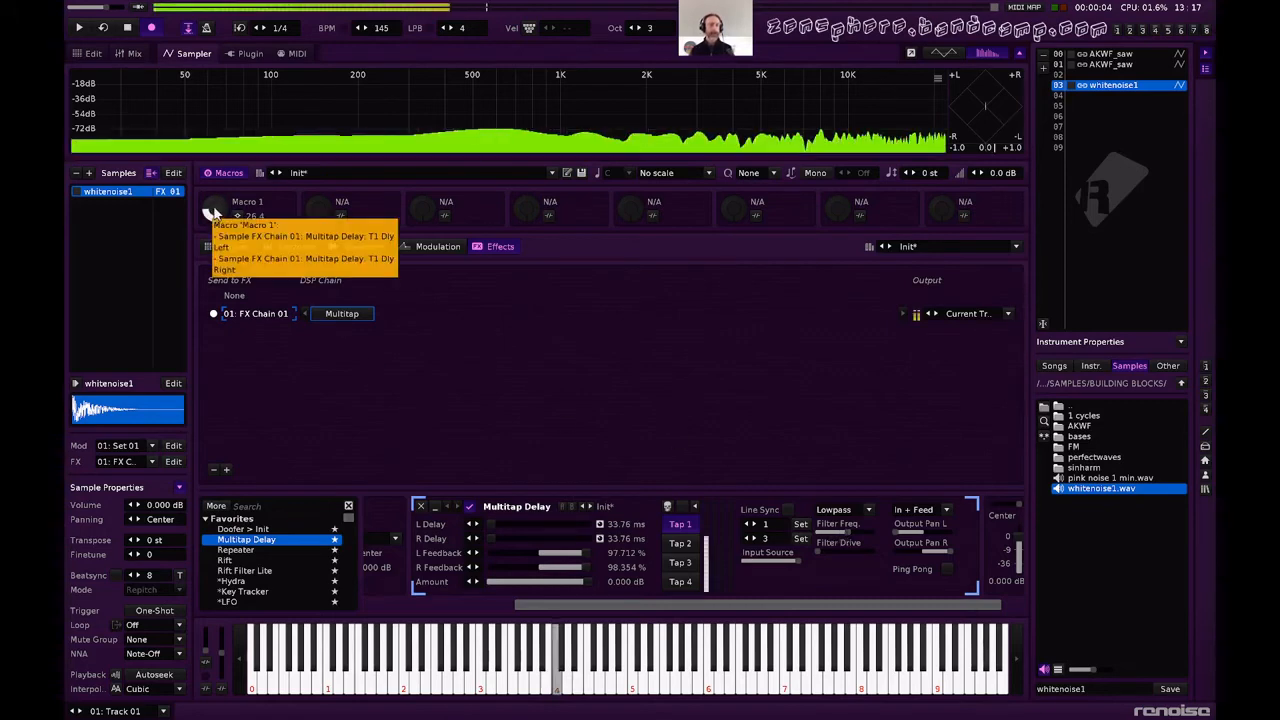
left_click_drag(210, 215, 210, 187)
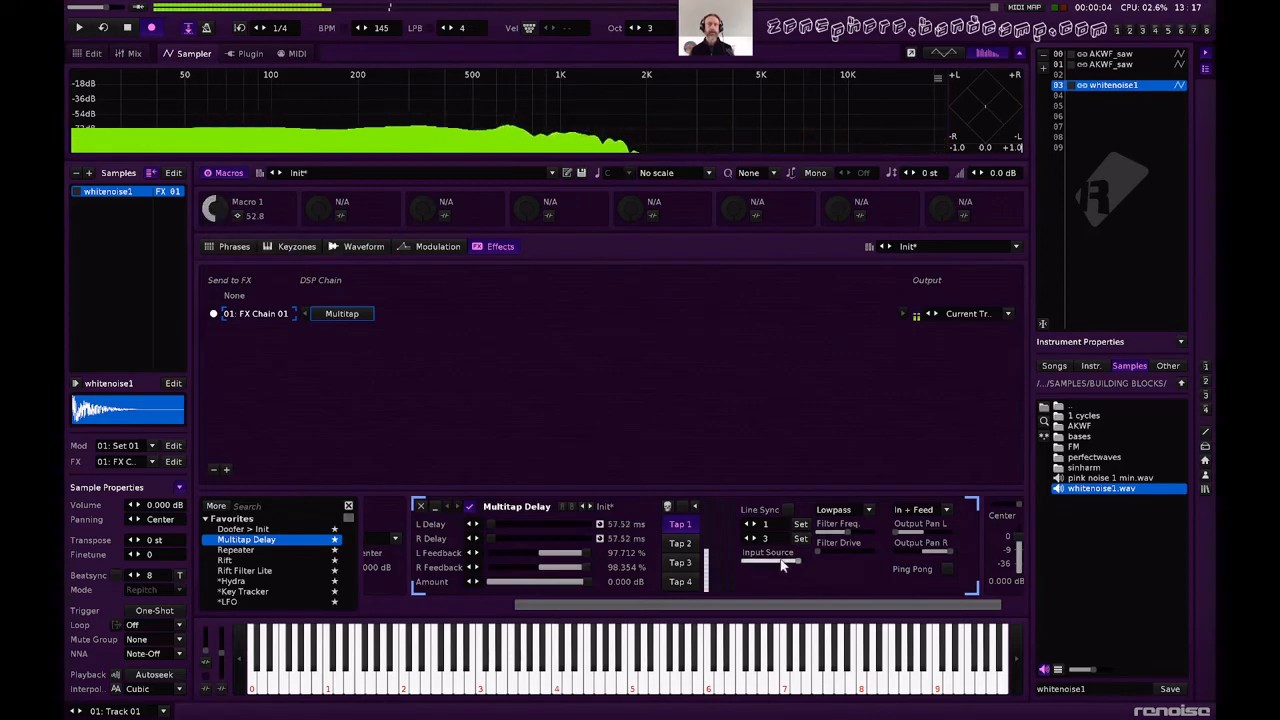
left_click_drag(847, 531, 836, 531)
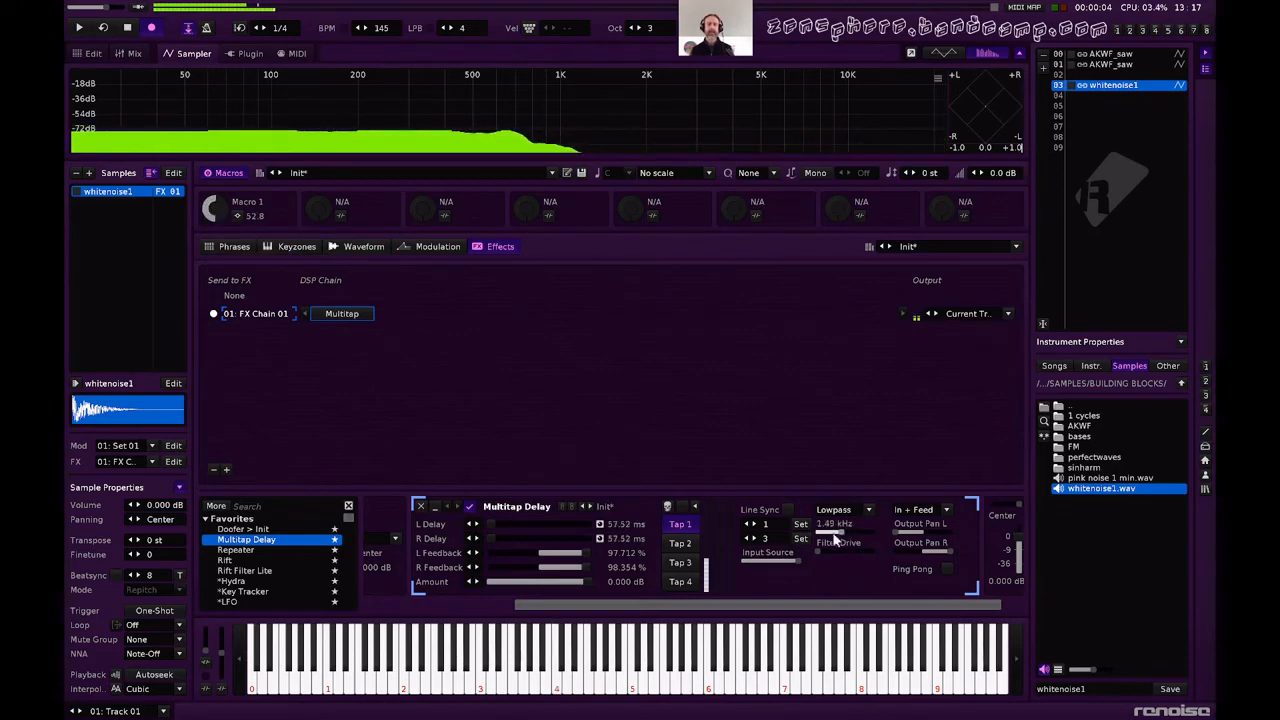
Set Tap 1's L Feedback and R Feedback to 96% each.
double_click(617, 553)
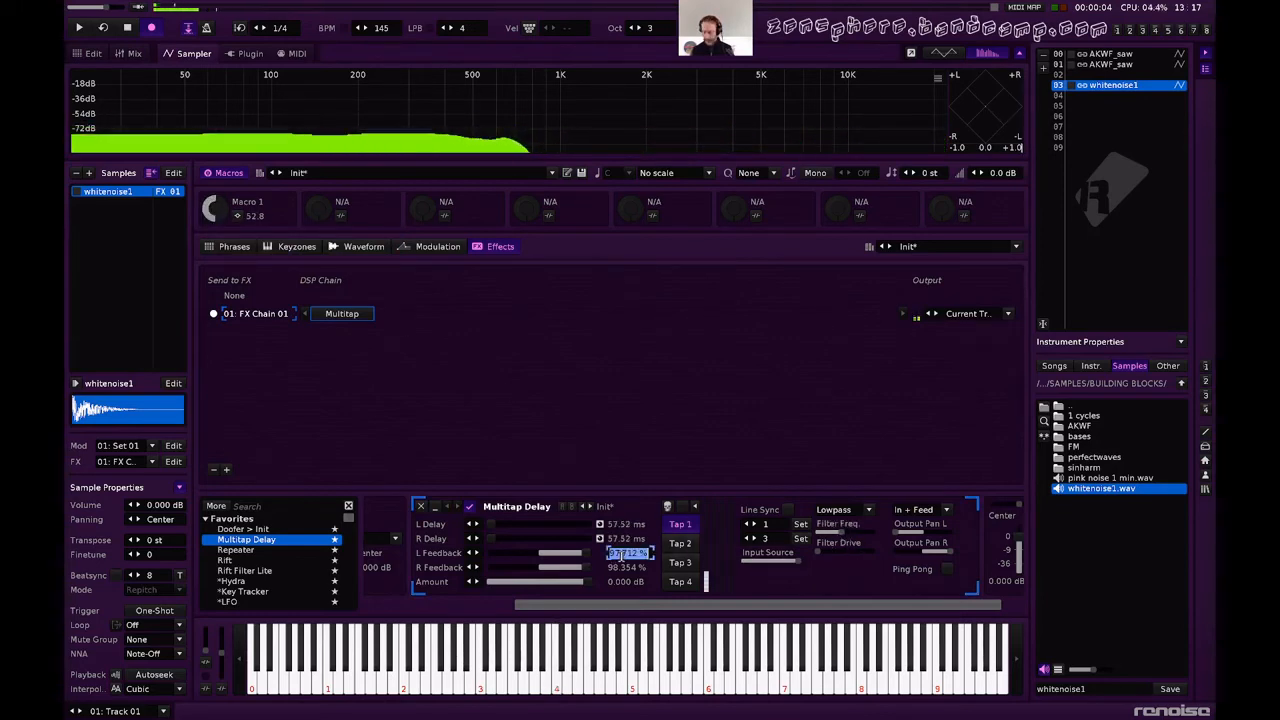
type("96")
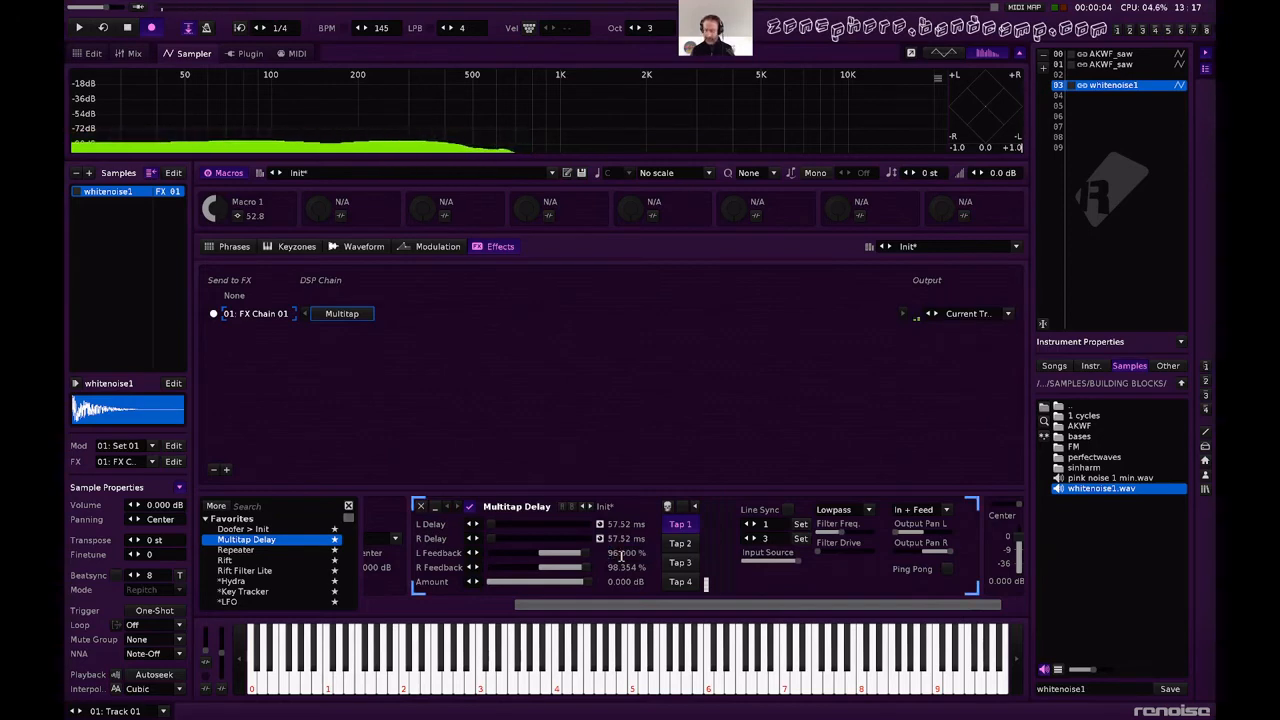
key("Return")
double_click(625, 567)
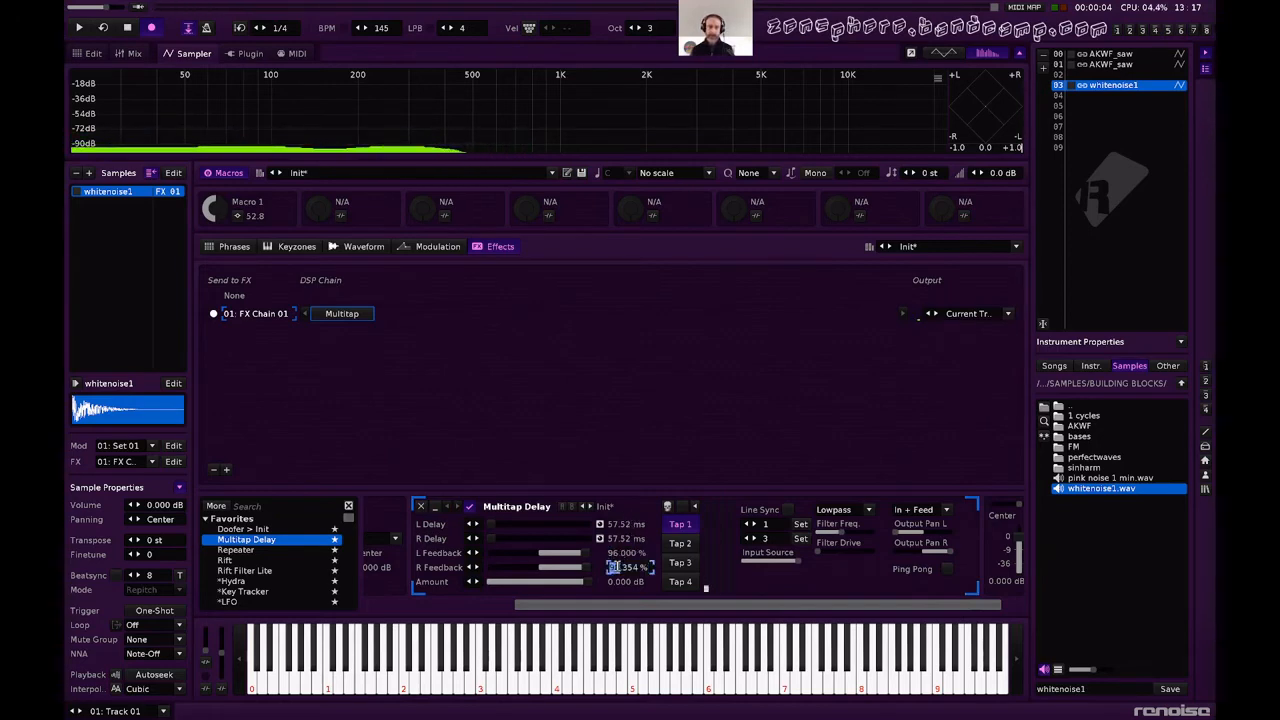
left_click_drag(640, 569, 588, 565)
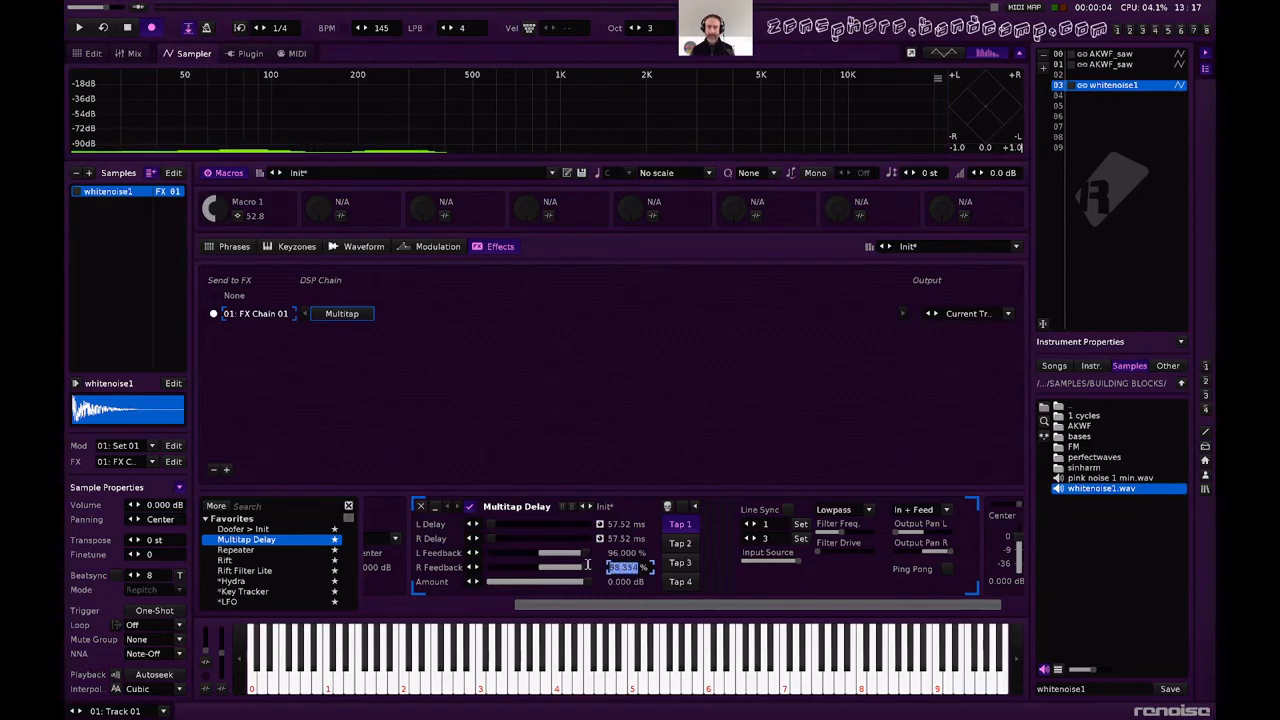
type("96")
key("Return")
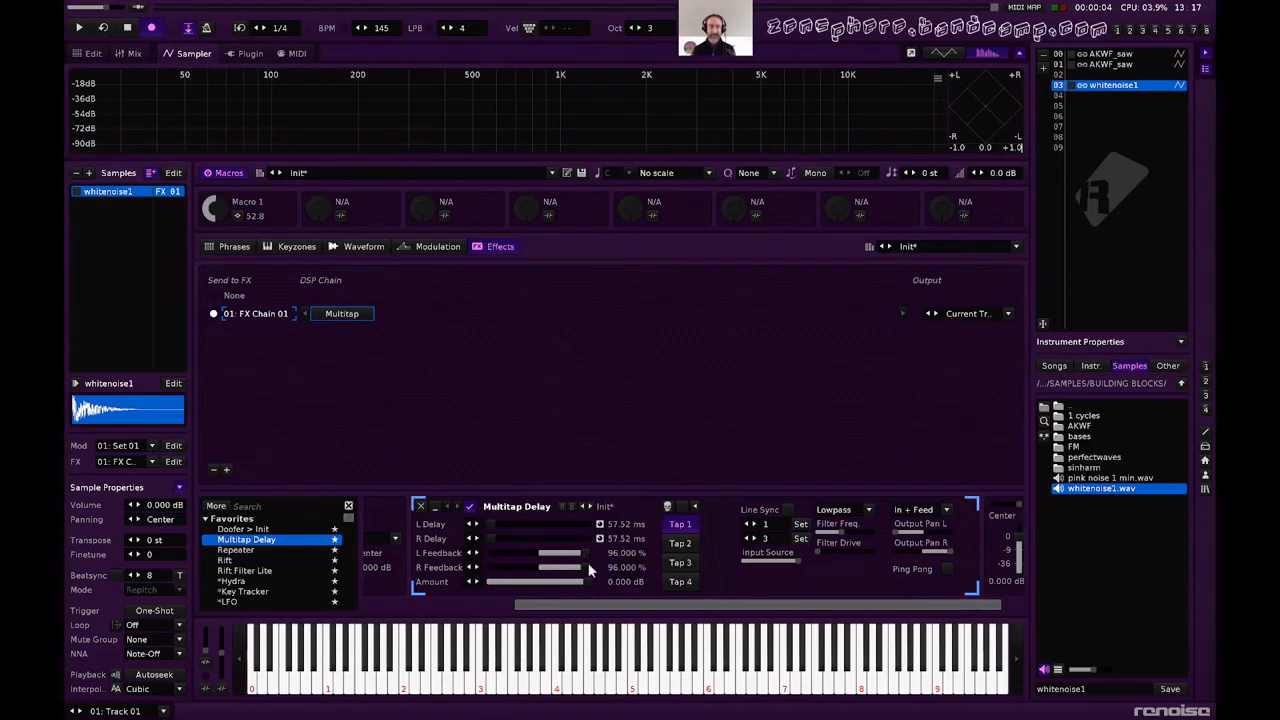
Audition the instrument with repeated notes while lowering Macro 1 to about 18.4.
key("q")
left_click_drag(211, 207, 234, 217)
key("q")
key("q")
key("q")
key("q")
key("q")
key("q")
key("q")
Set the minimum of Macro 1's left and right delay mappings to 1 ms each and close the mappings.
left_click(237, 217)
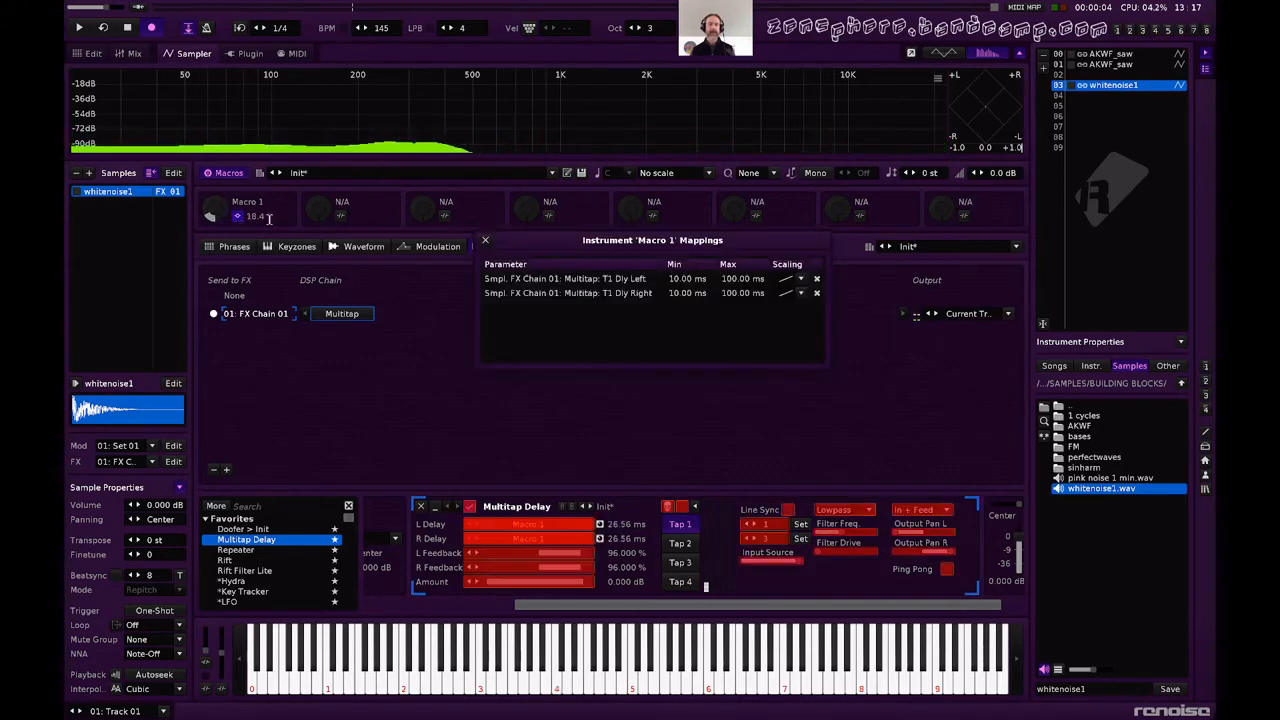
double_click(710, 279)
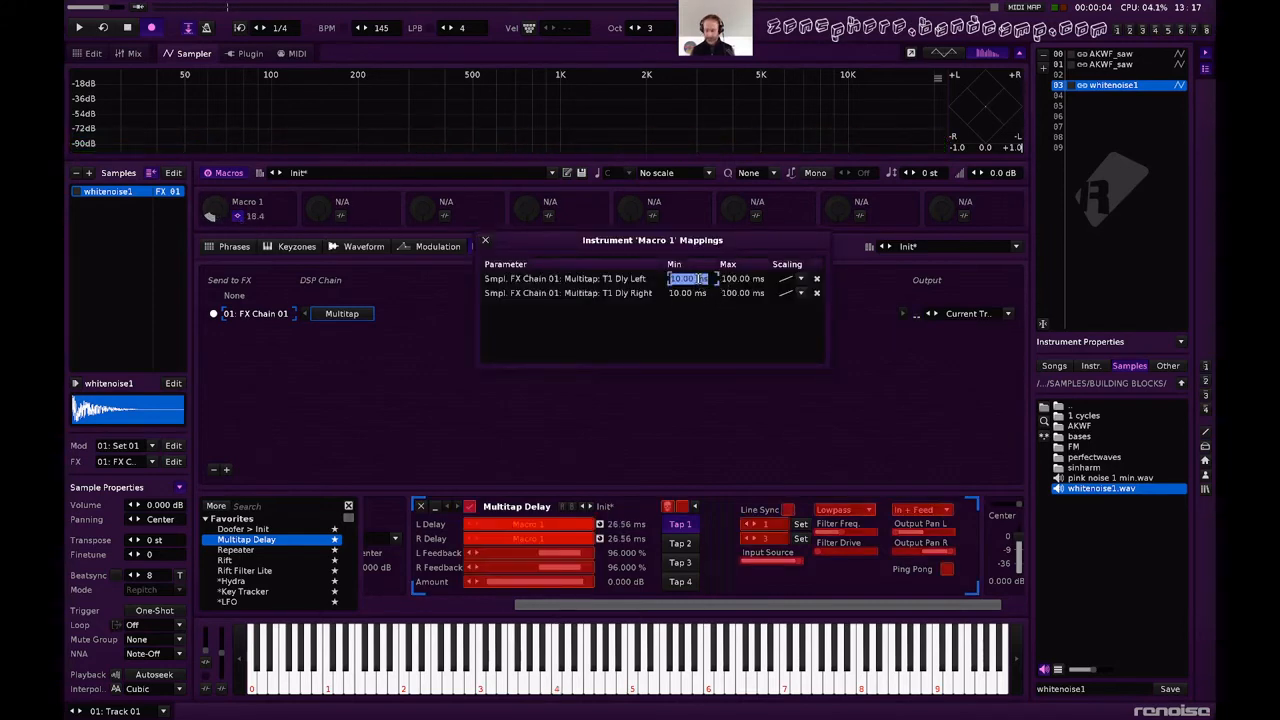
type("1")
key("Return")
double_click(689, 293)
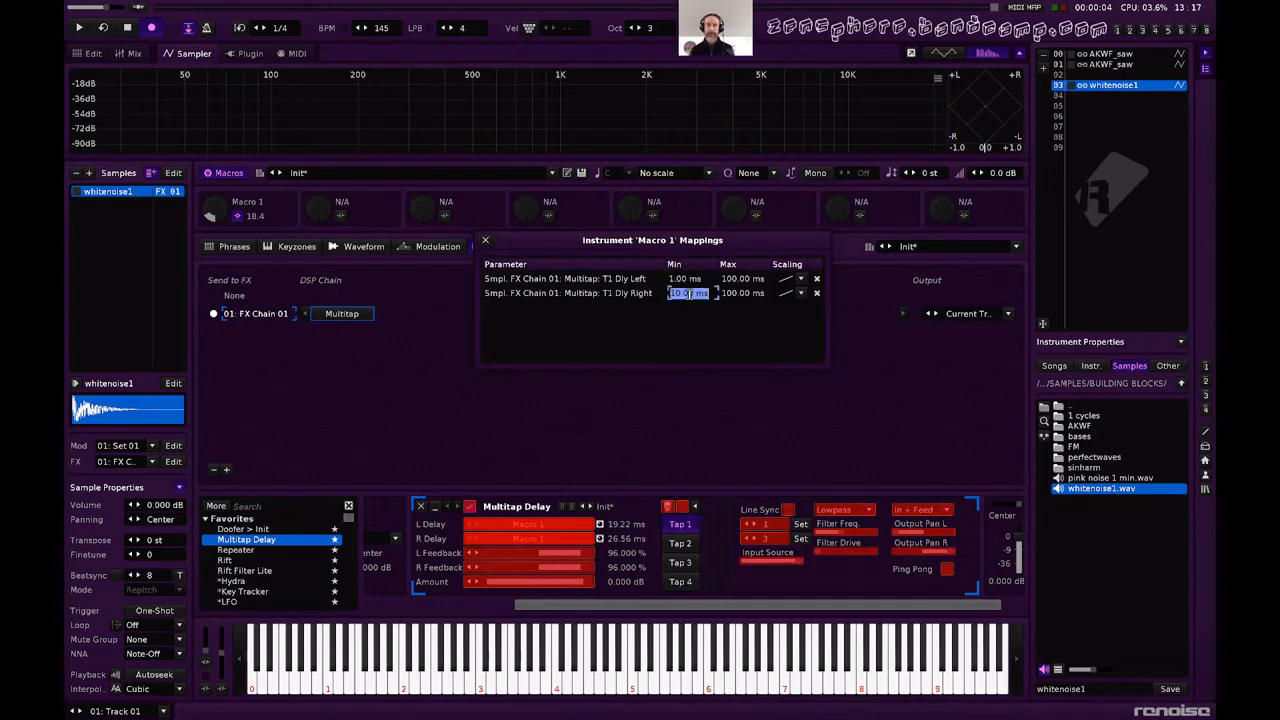
type("1")
key("Return")
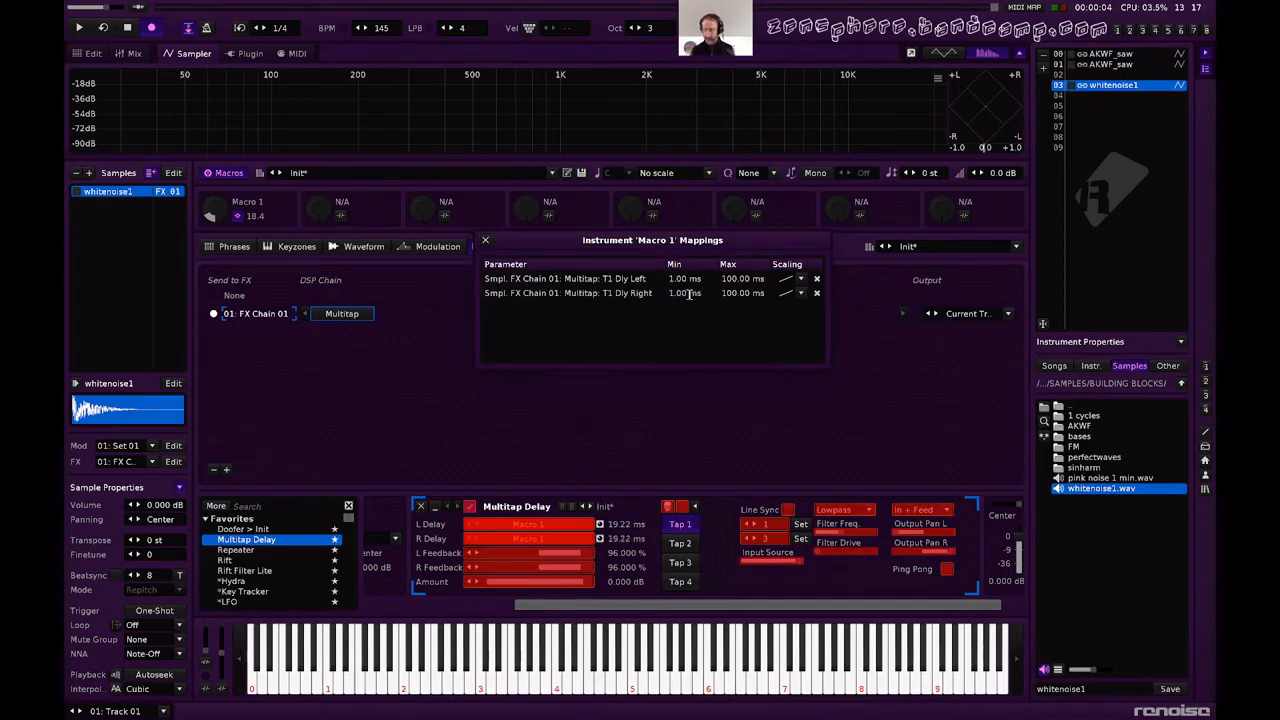
left_click(486, 242)
Lower Macro 1 to about 6.8 and audition the short delay with a few notes.
mouse_move(210, 216)
left_mouse_down()
mouse_move(210, 147)
mouse_move(210, 226)
left_mouse_up()
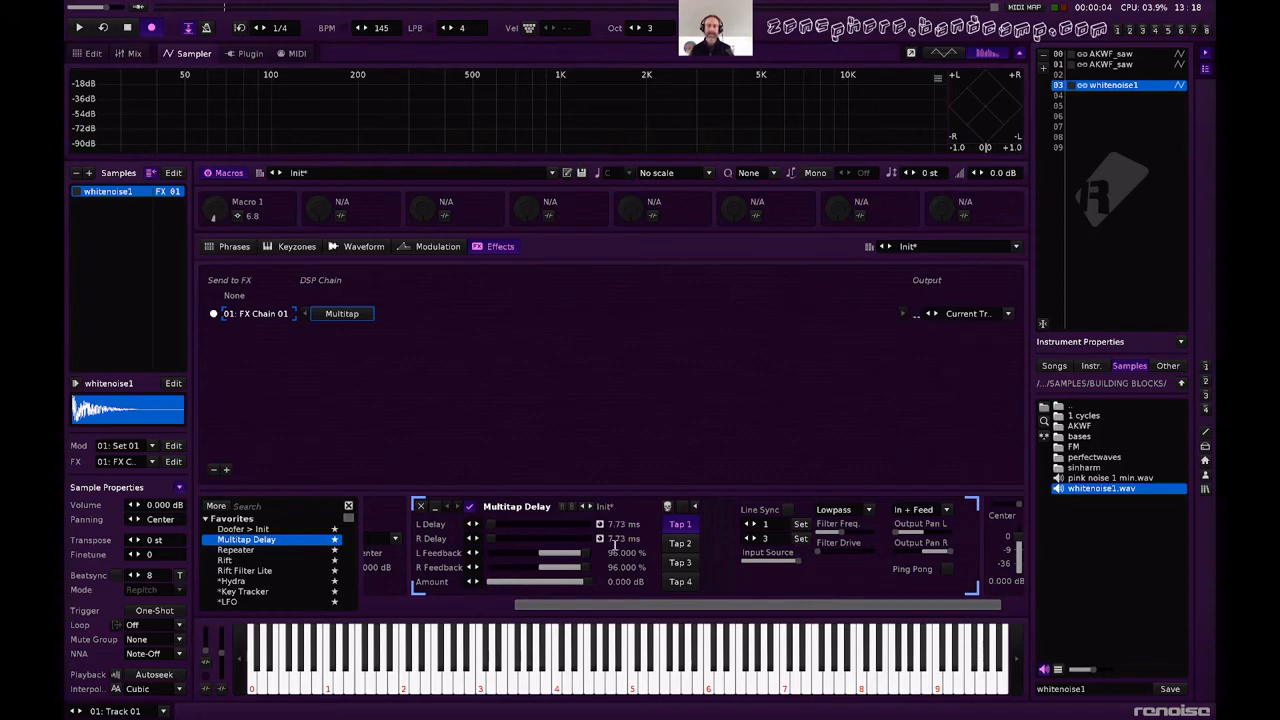
mouse_move(796, 563)
left_mouse_down()
mouse_move(776, 562)
mouse_move(797, 562)
left_mouse_up()
key("q")
key("q")
key("q")
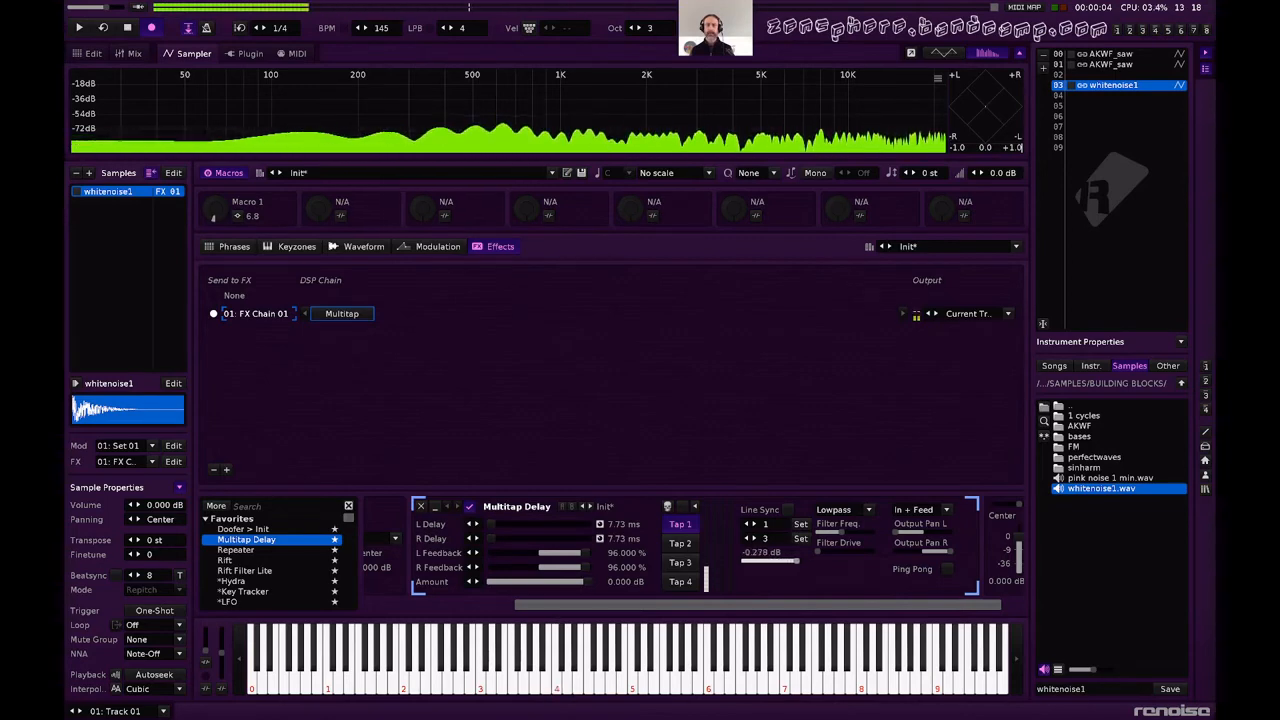
Fade out the whole whitenoise1 waveform several more times to shorten the burst, auditioning it between passes.
left_click(416, 248)
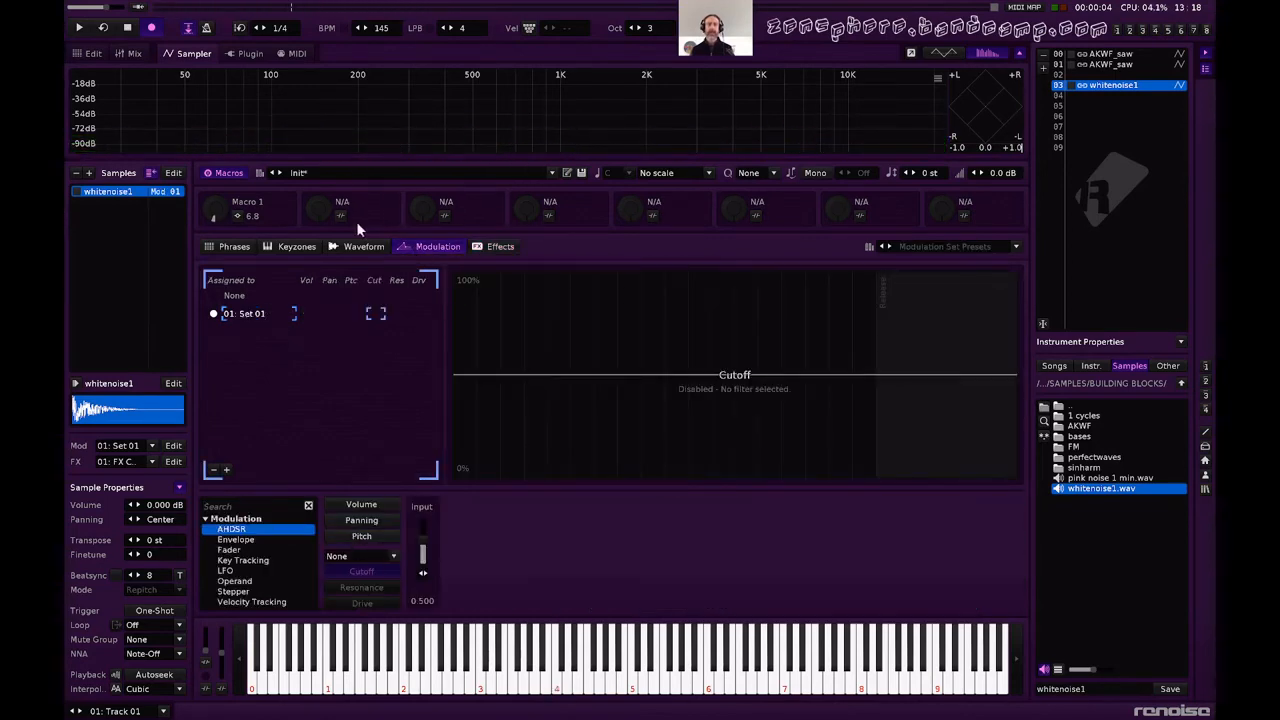
left_click(362, 248)
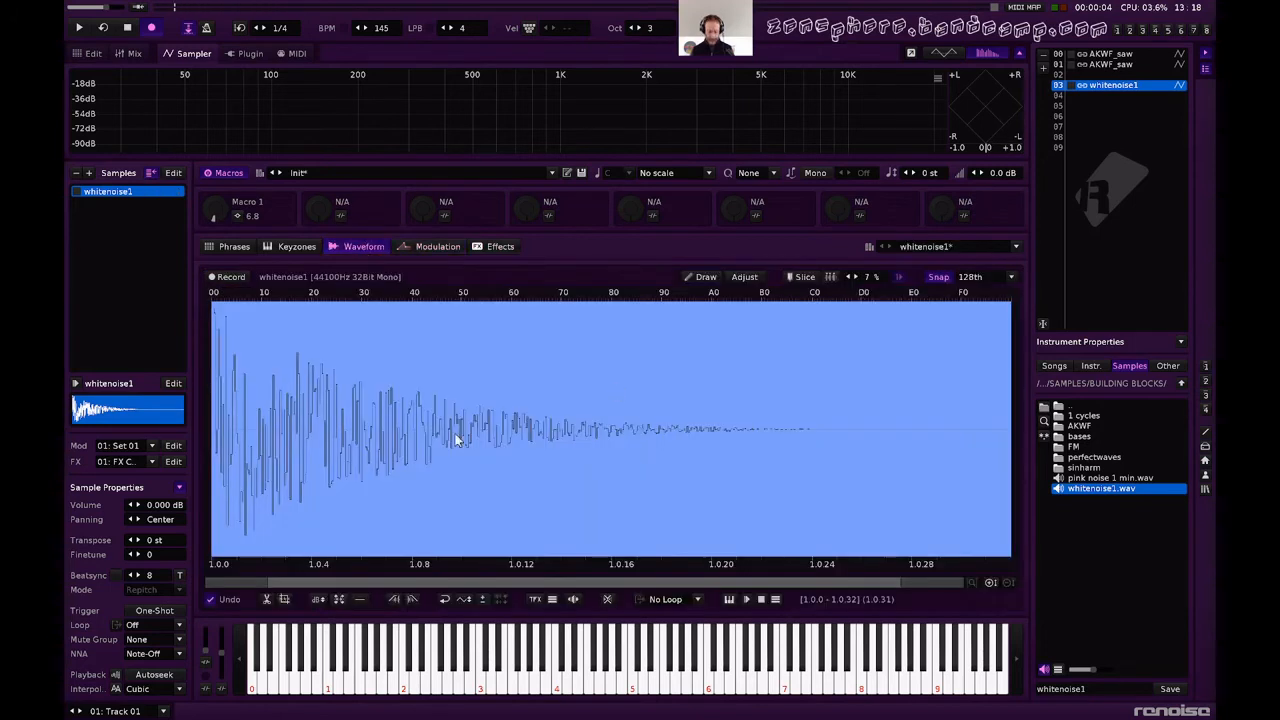
key("ctrl+o")
key("ctrl+o")
key("ctrl+o")
key("ctrl+o")
key("ctrl+o")
key("ctrl+o")
key("ctrl+o")
key("z")
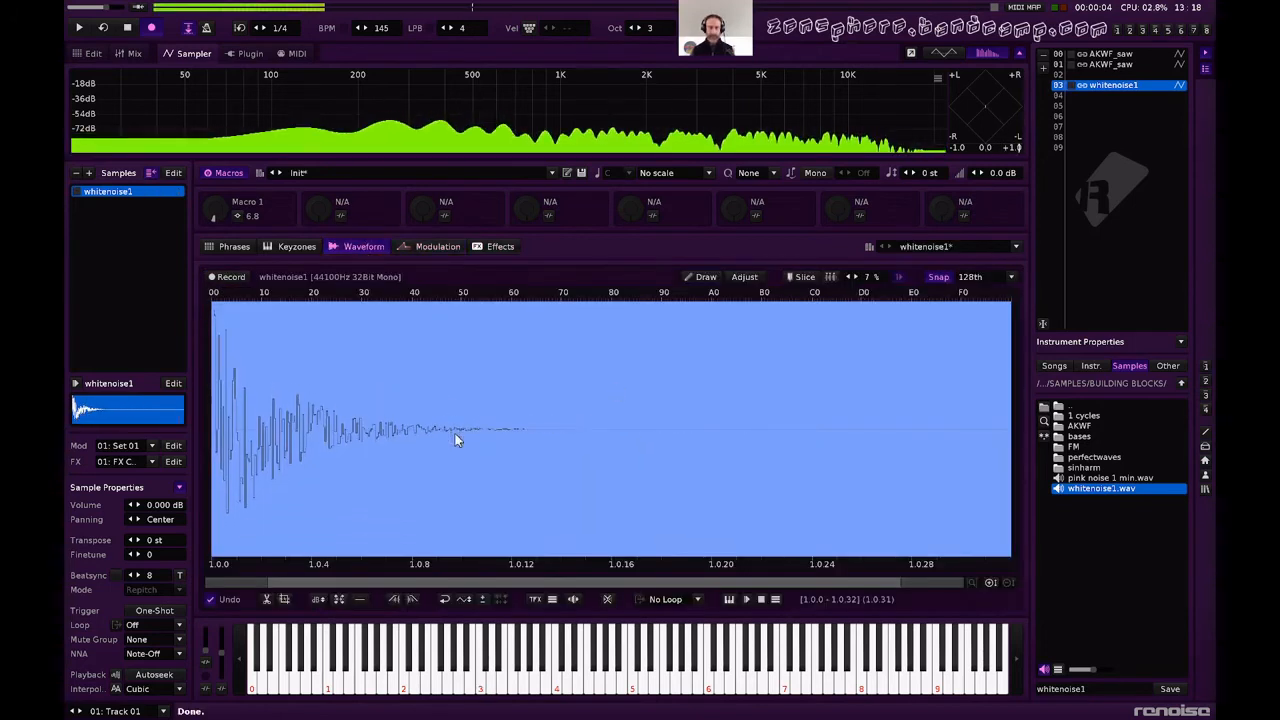
key("z")
key("z")
key("z")
key("ctrl+o")
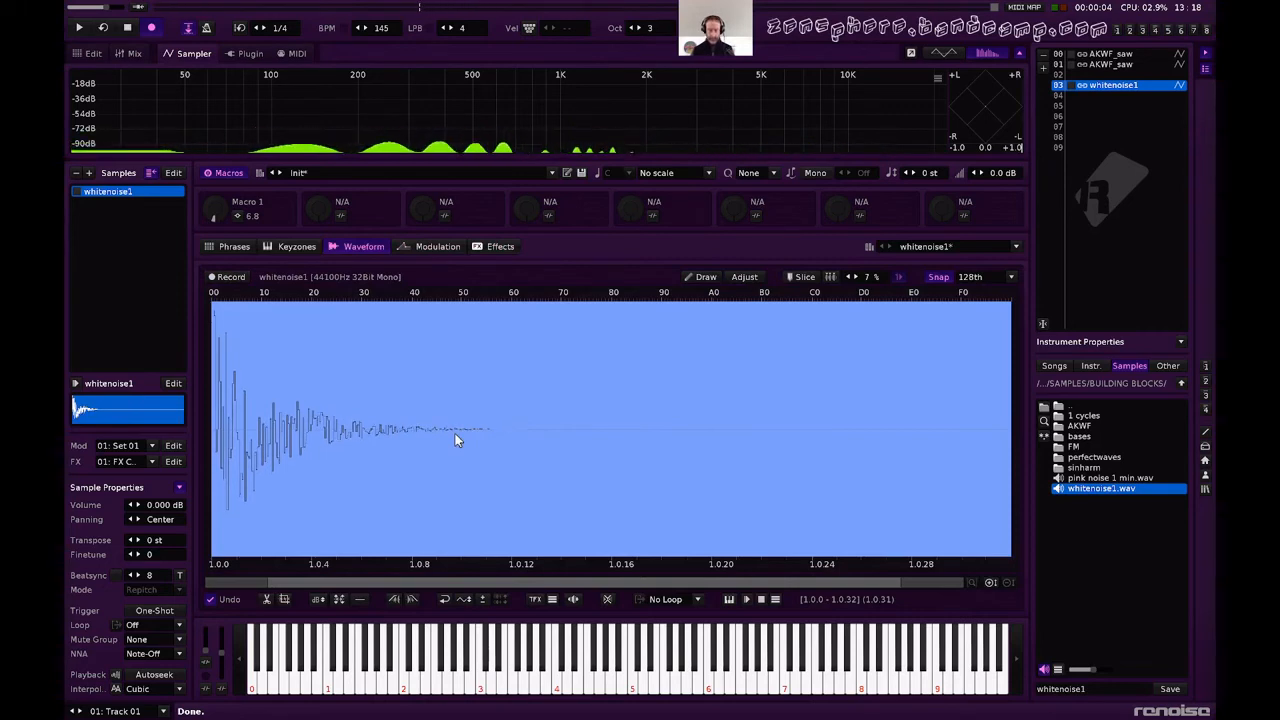
Audition the shortened noise burst by playing notes up and down the keyboard.
key("z")
key("q")
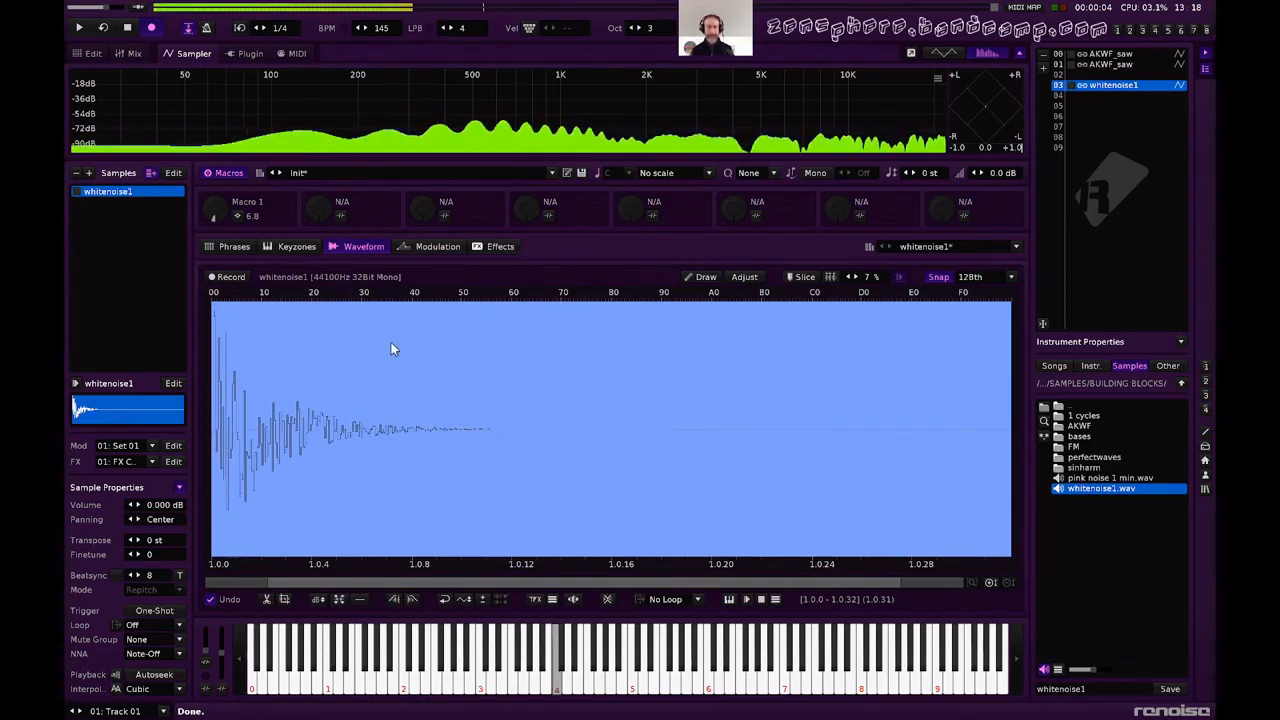
key("z")
key("q")
key("w")
key("e")
key("o")
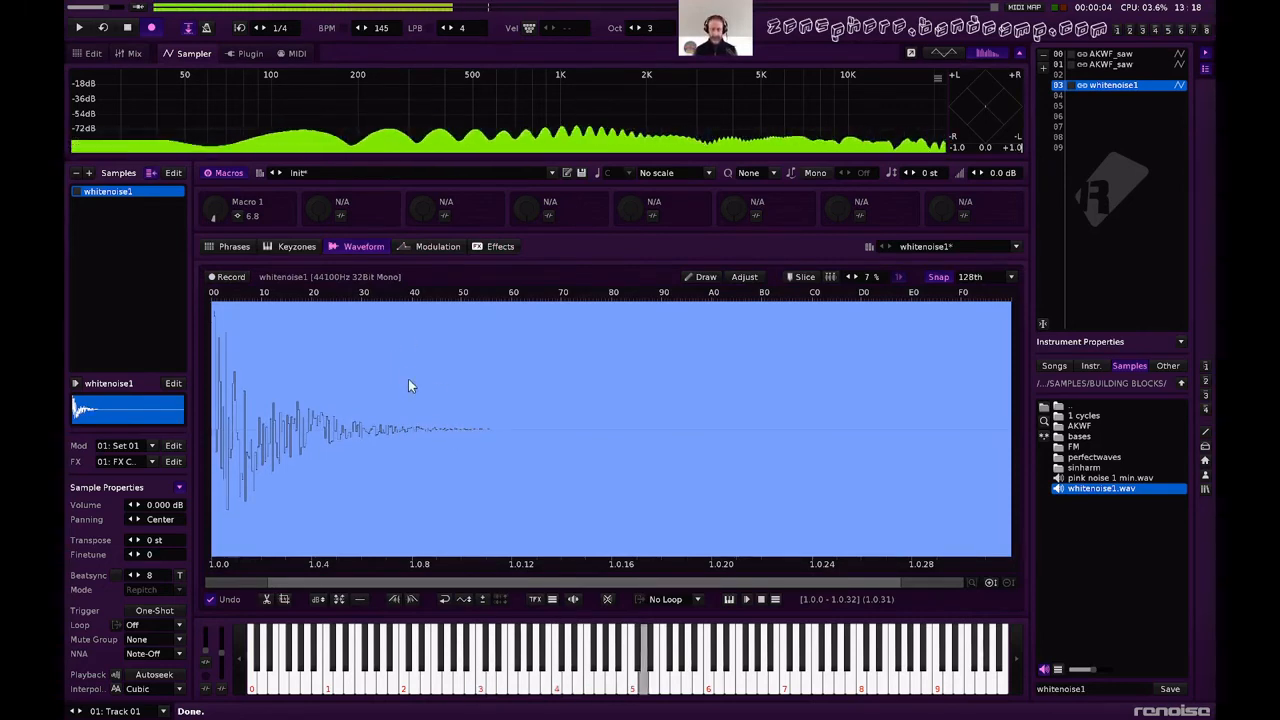
key("i")
key("u")
key("y")
key("t")
key("r")
key("e")
key("w")
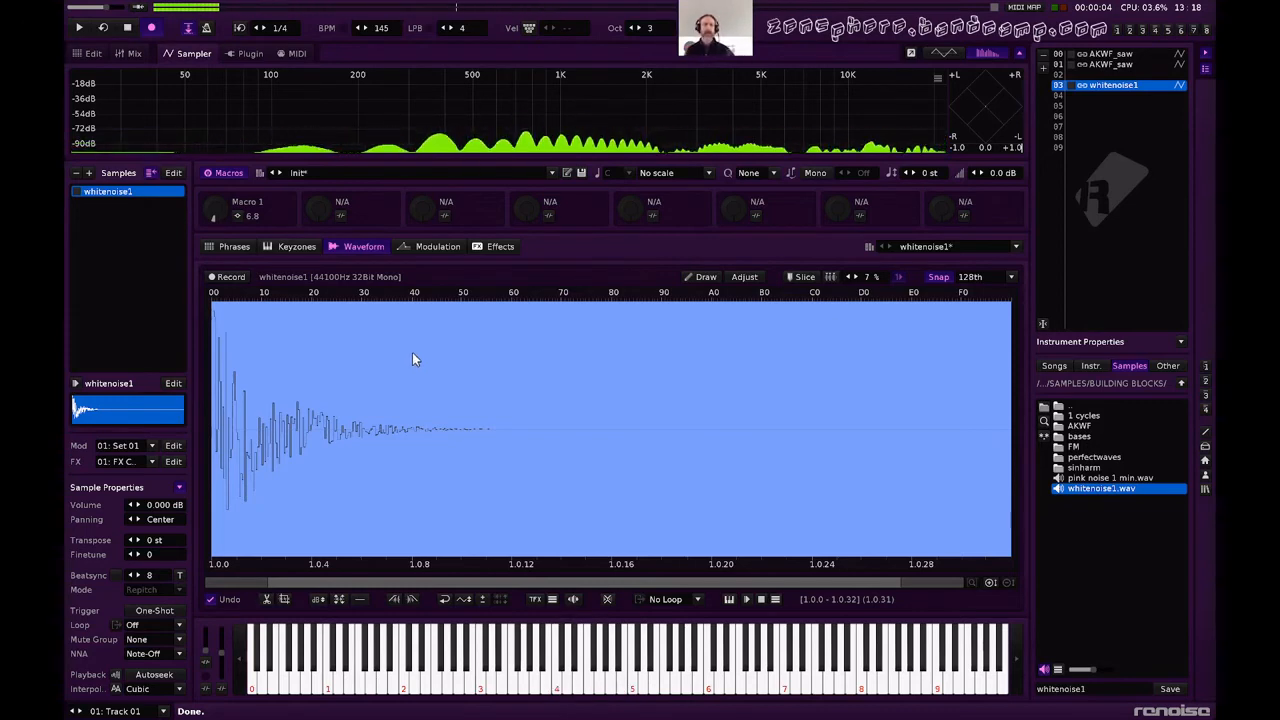
Add an Init Doofer to the instrument's effects, create a second FX chain, and move the Doofer into it.
left_click(500, 247)
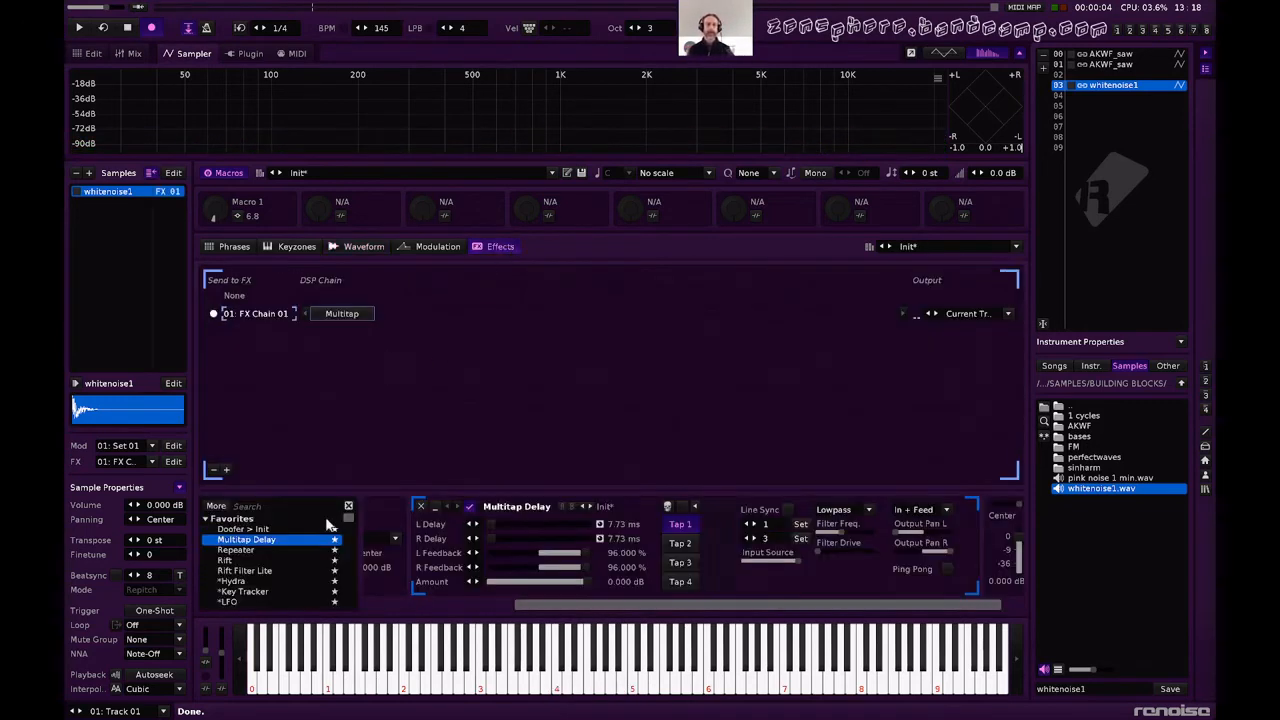
left_click_drag(257, 528, 490, 353)
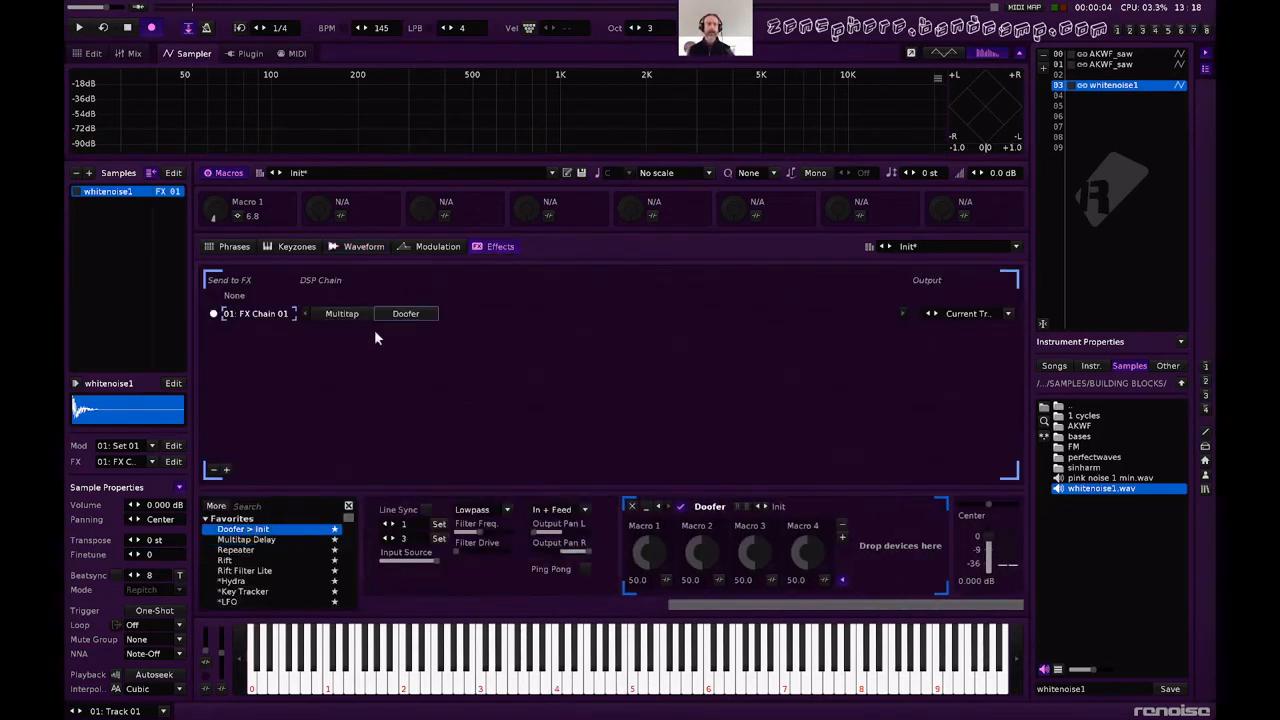
left_click(226, 470)
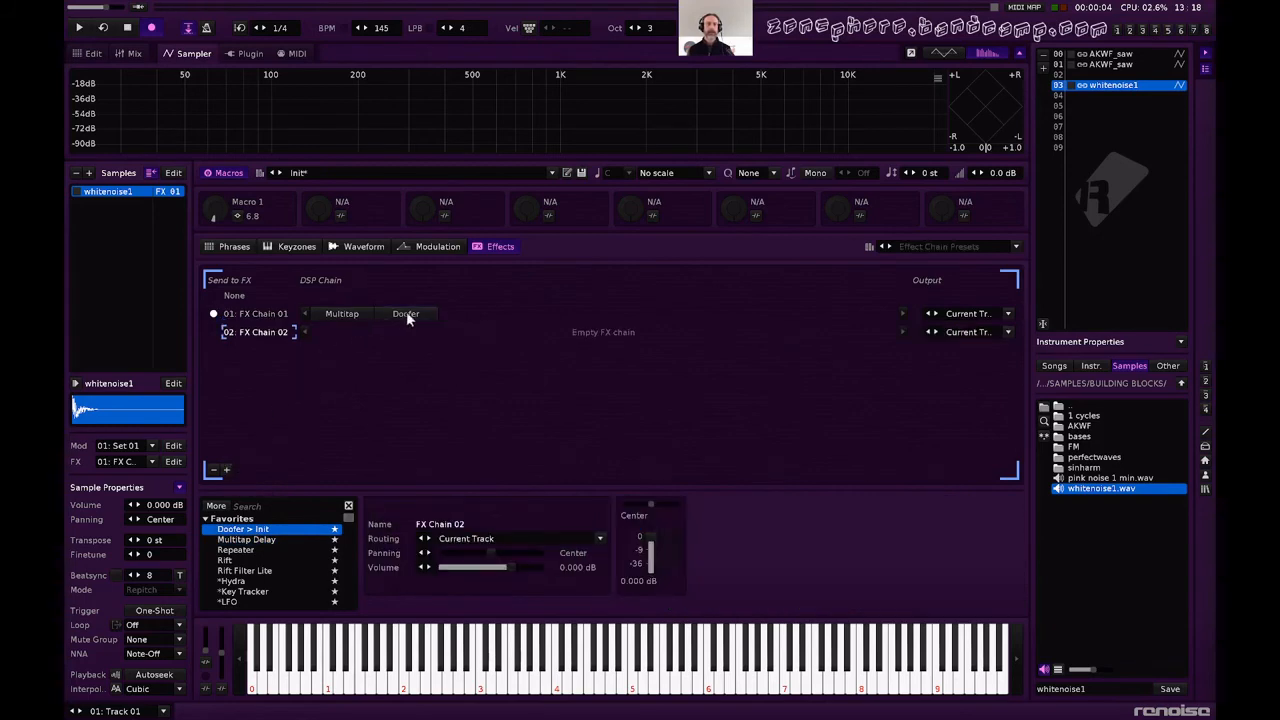
left_click_drag(406, 314, 342, 335)
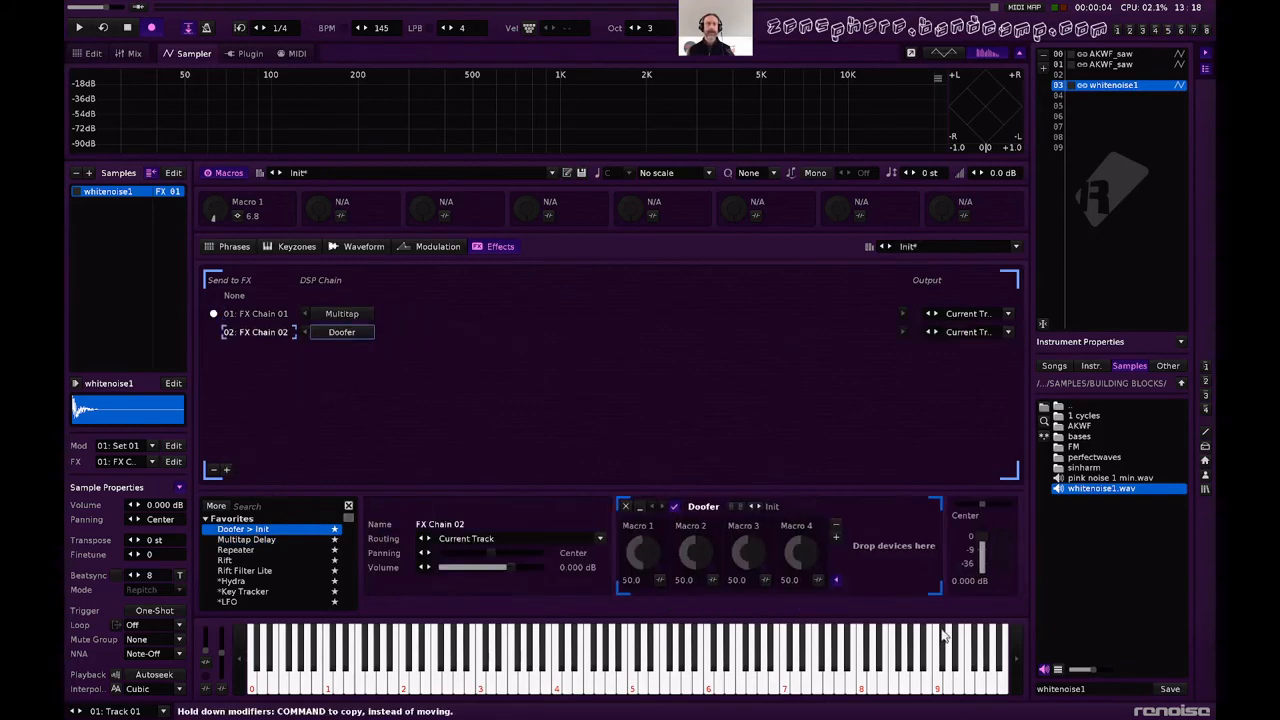
Load the user-library preset MACRO CONTROL into the Doofer on FX Chain 02.
right_click(773, 508)
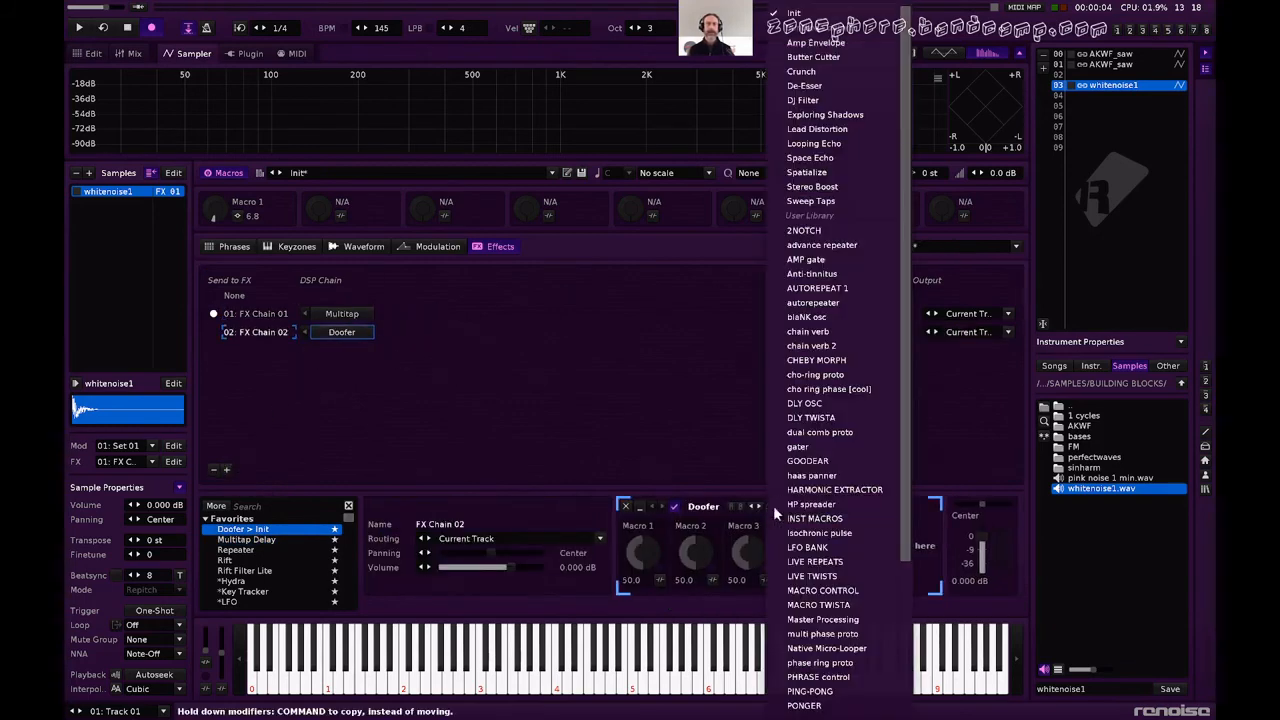
left_click(851, 588)
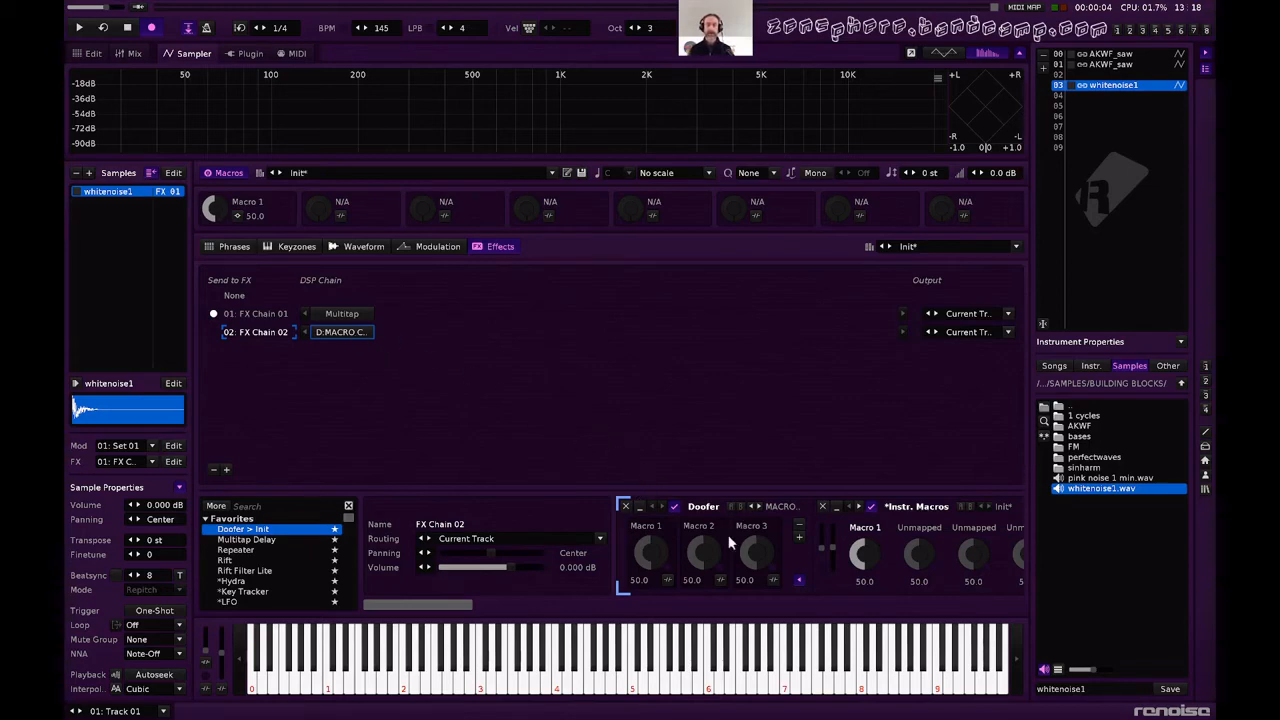
scroll(724, 537, "right", 3)
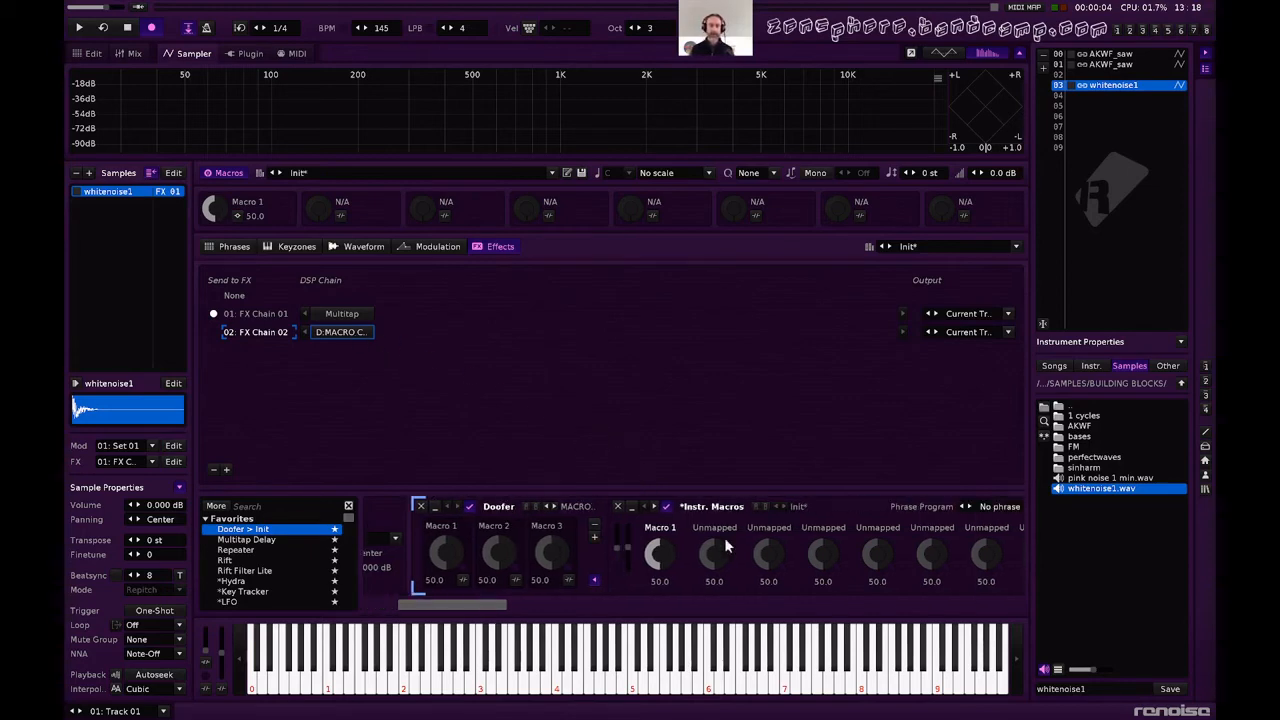
scroll(725, 537, "right", 4)
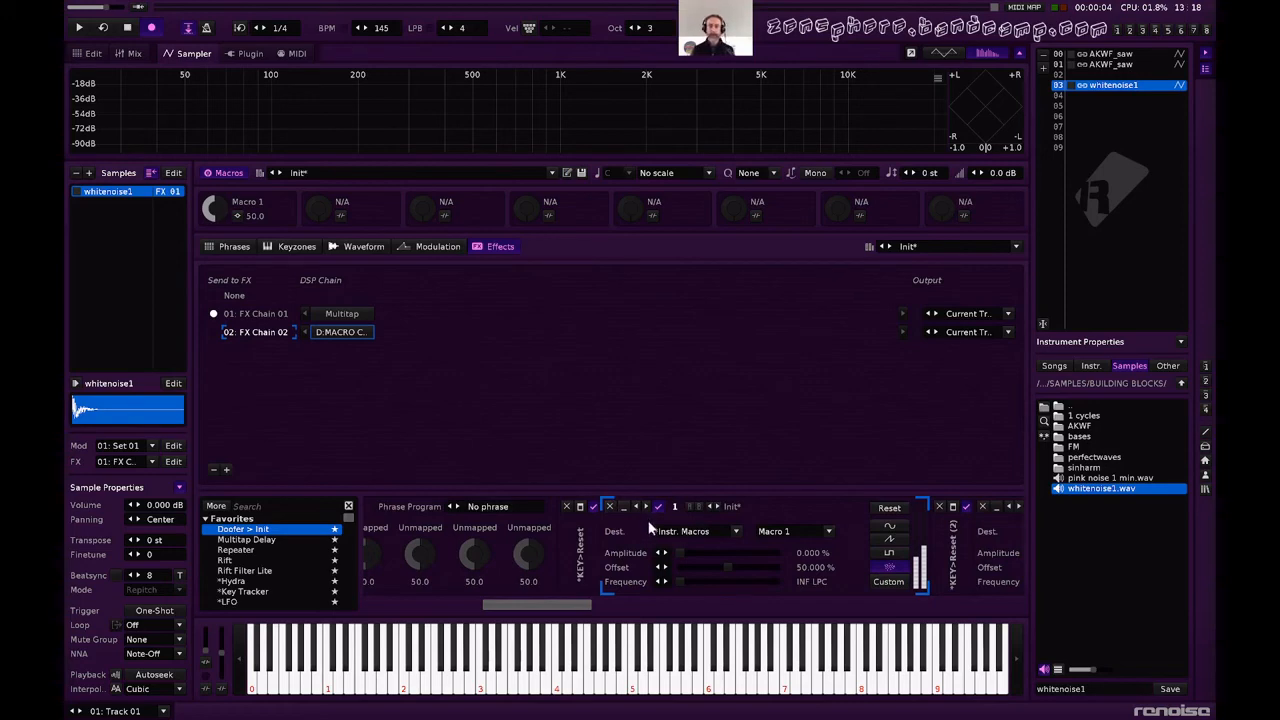
Set the Macro 1 LFO in FX Chain 02 to 53.878% amplitude and 20% offset, and audition it with notes.
scroll(643, 533, "right", 2)
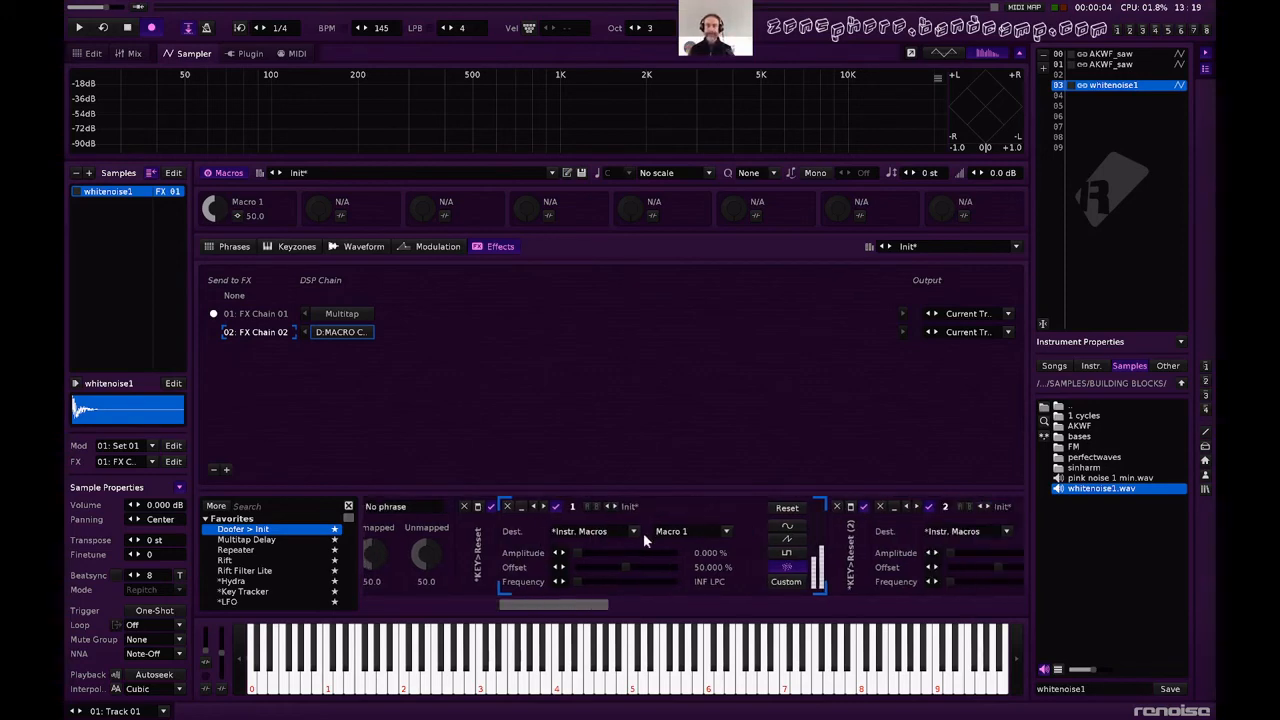
left_click_drag(628, 553, 659, 506)
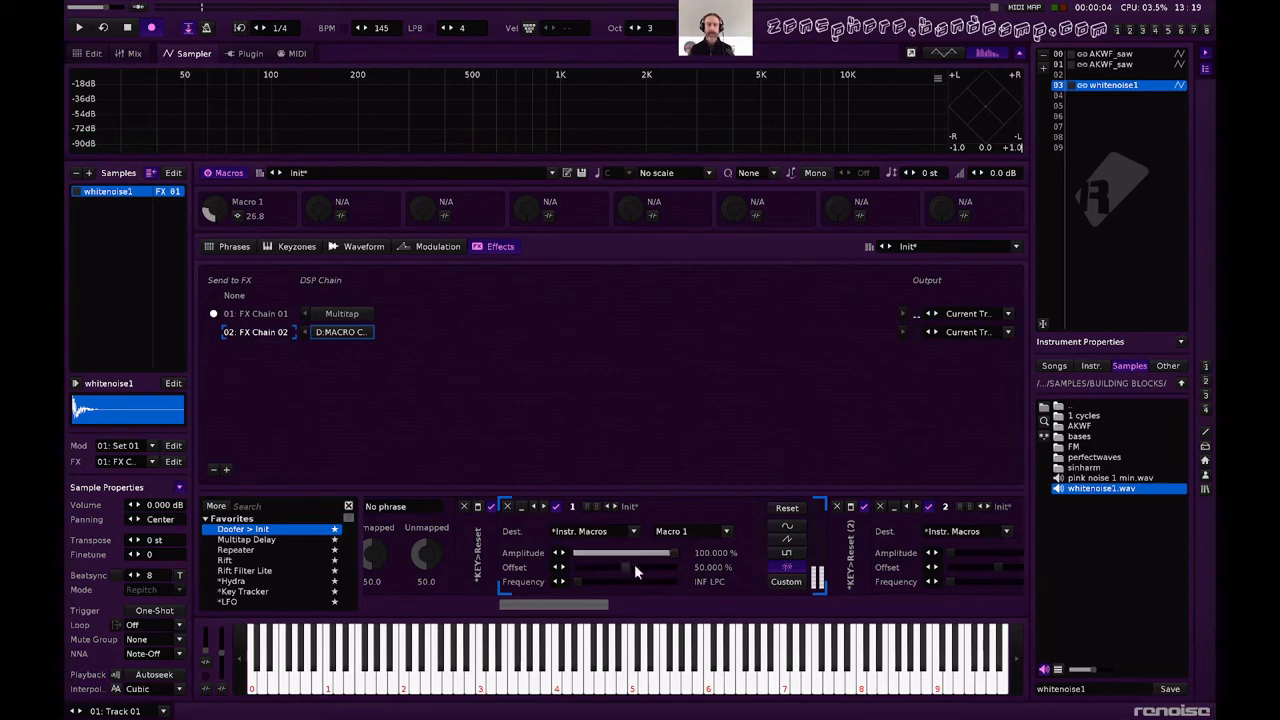
left_click_drag(625, 567, 633, 553)
key("z")
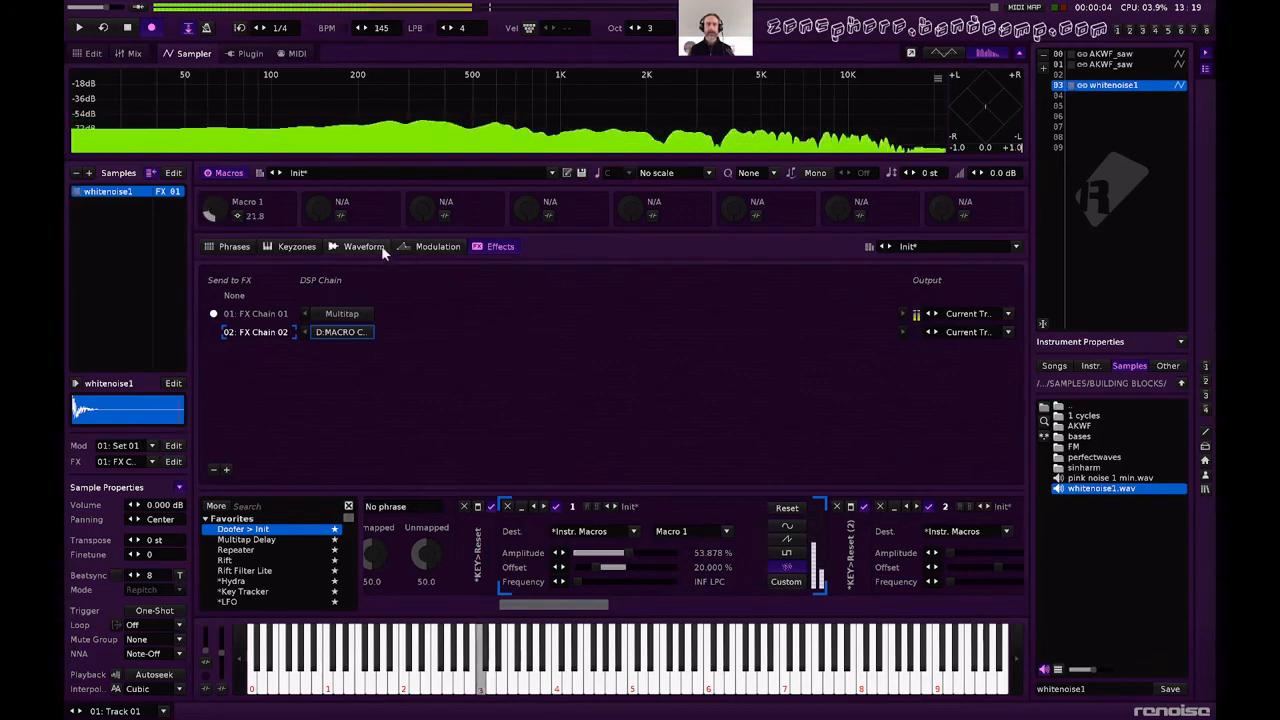
Review the Multitap Delay and modulation set, then shorten the whitenoise1 burst further in its waveform and return to the effects.
left_click(358, 310)
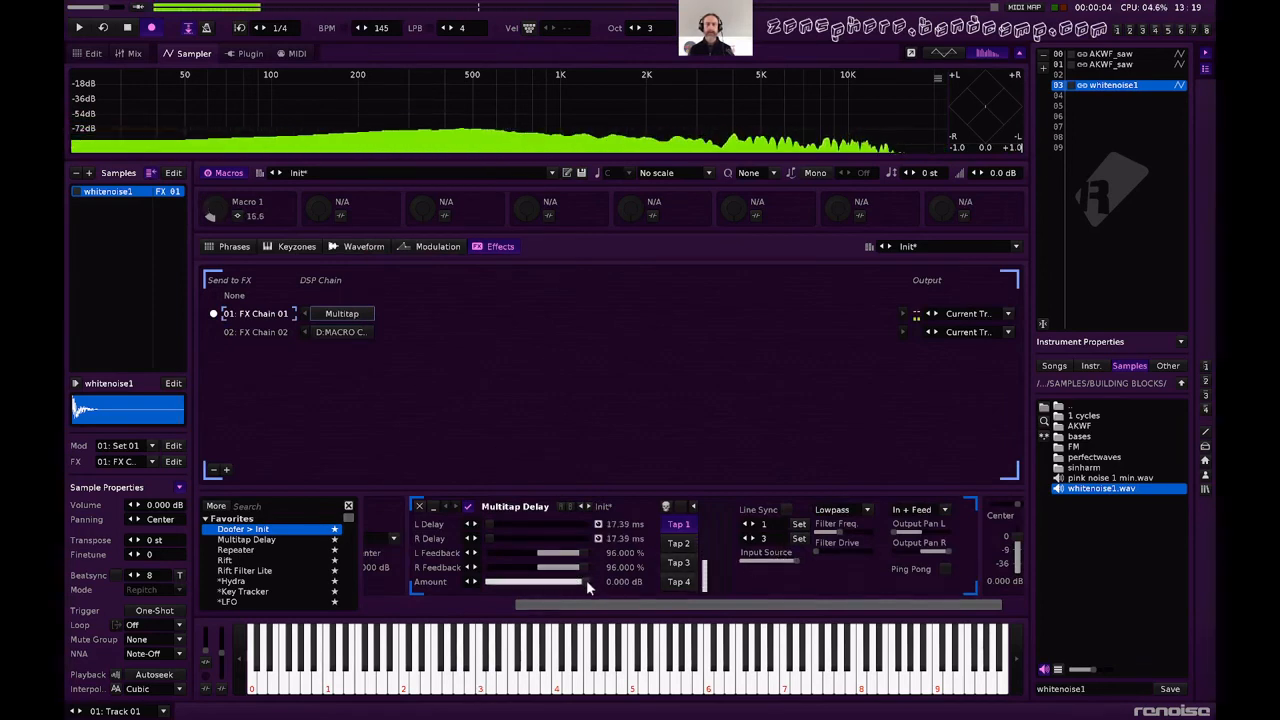
left_click(425, 248)
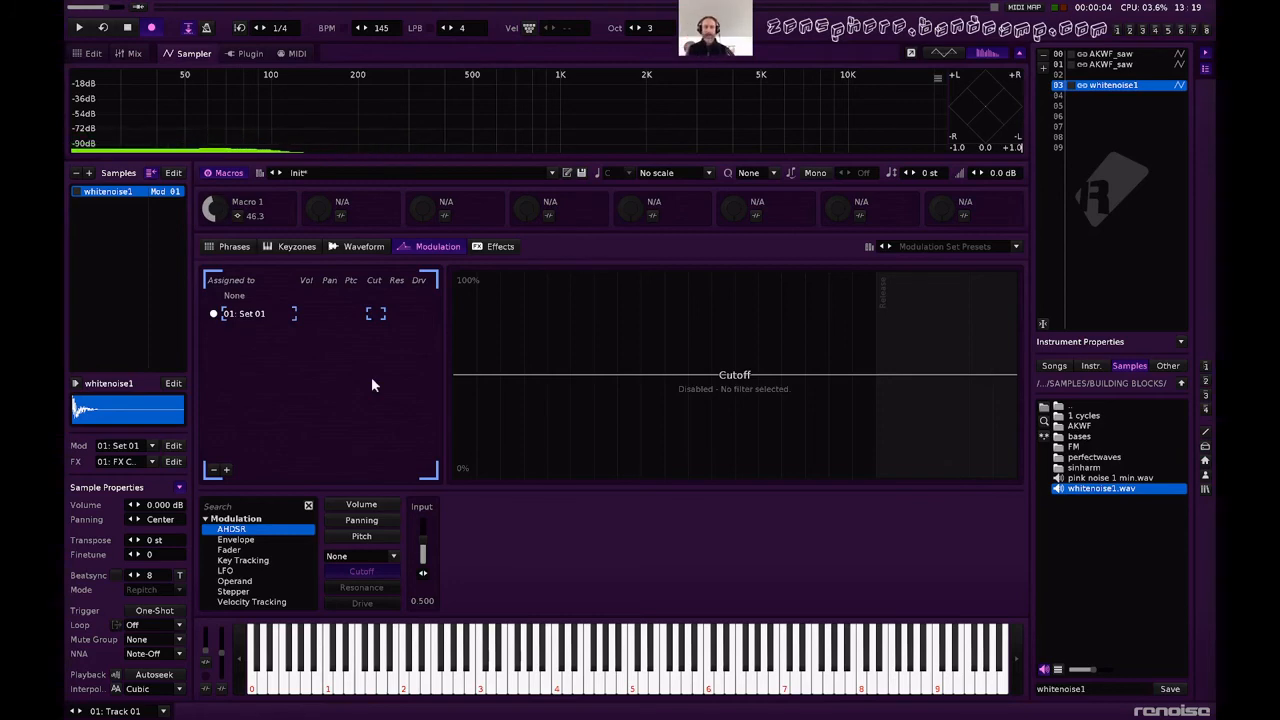
left_click(358, 249)
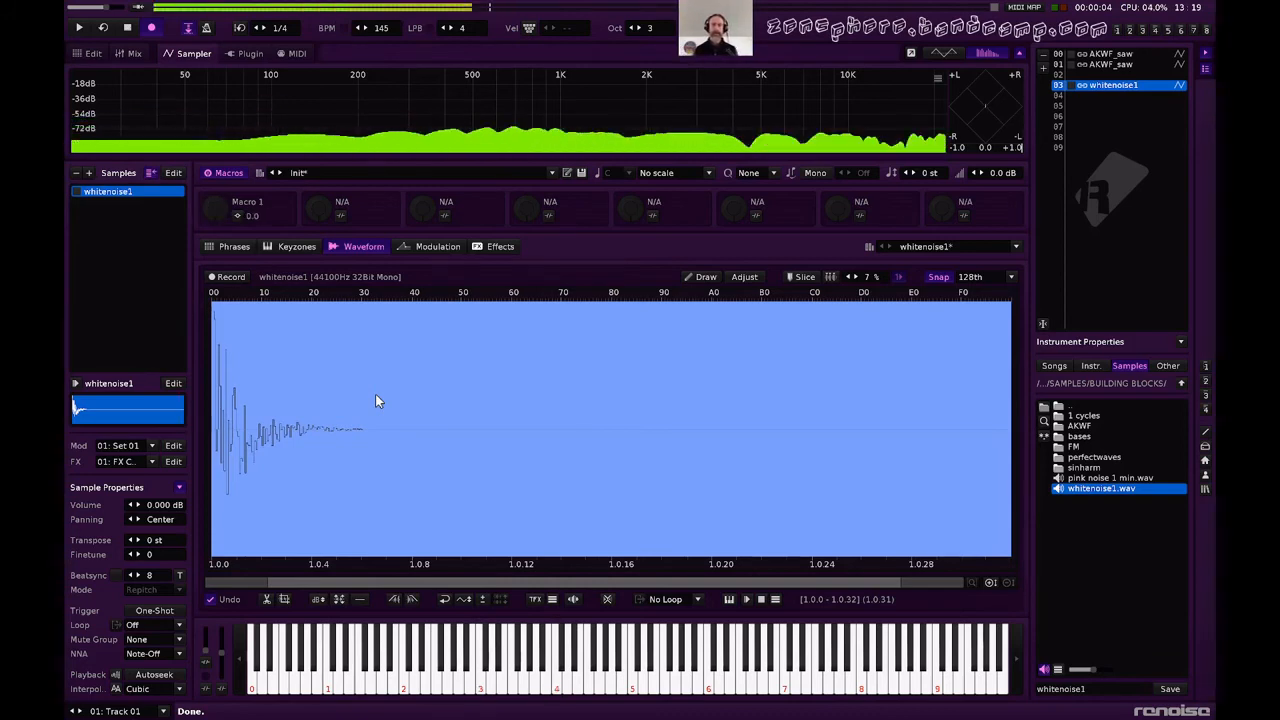
left_click(497, 248)
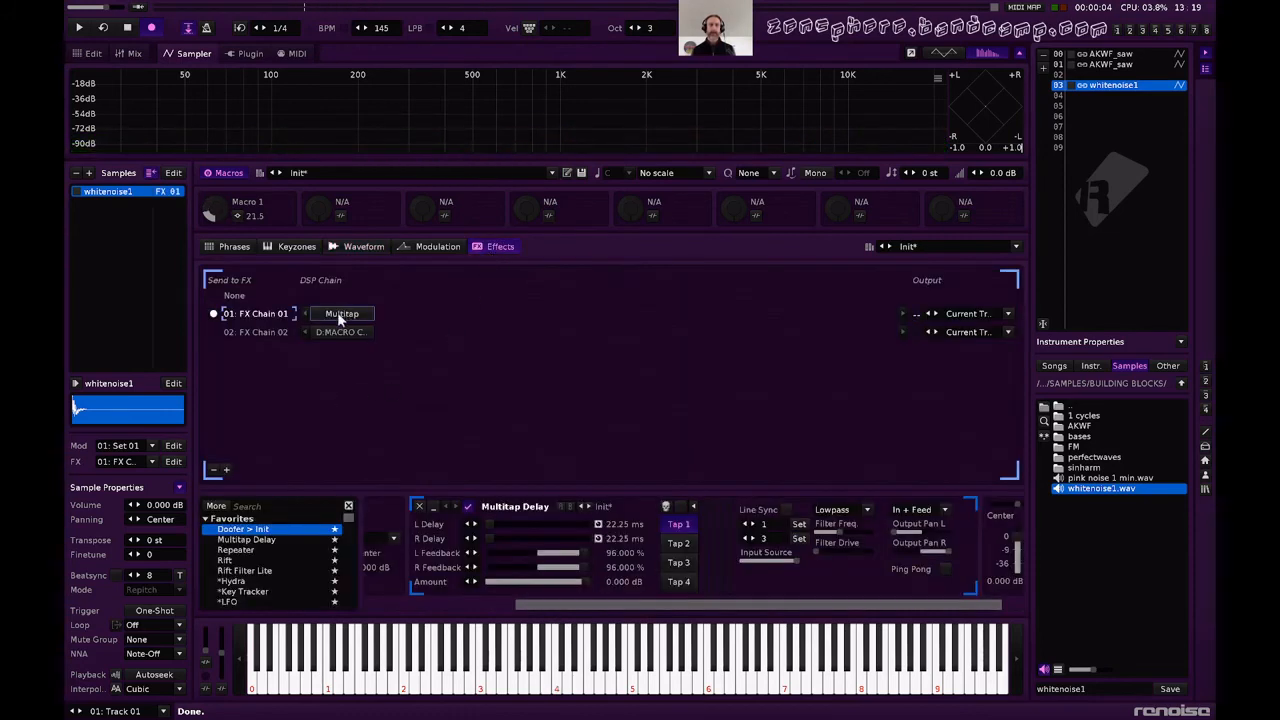
Add a Compressor after the Multitap Delay with a -21.08 dB threshold, 4.247:1 ratio and 9.531 dB makeup.
scroll(258, 560, "down", 2)
scroll(252, 570, "down", 1)
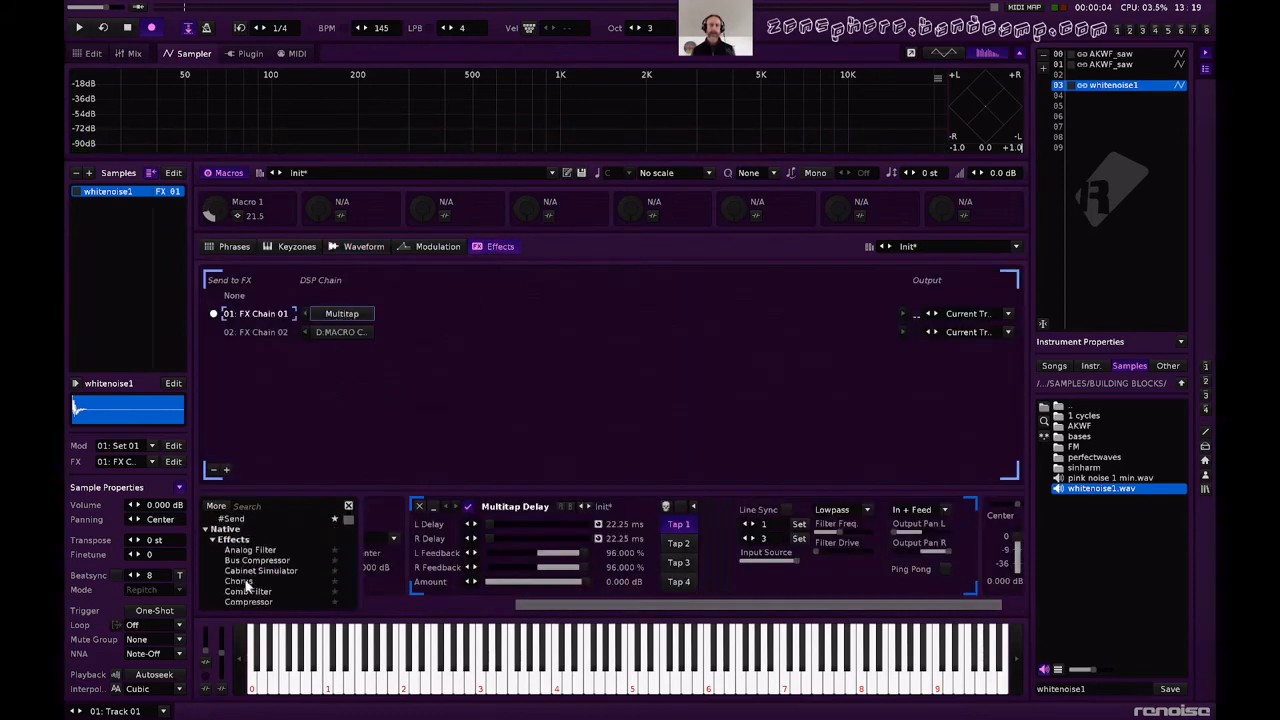
scroll(255, 570, "down", 1)
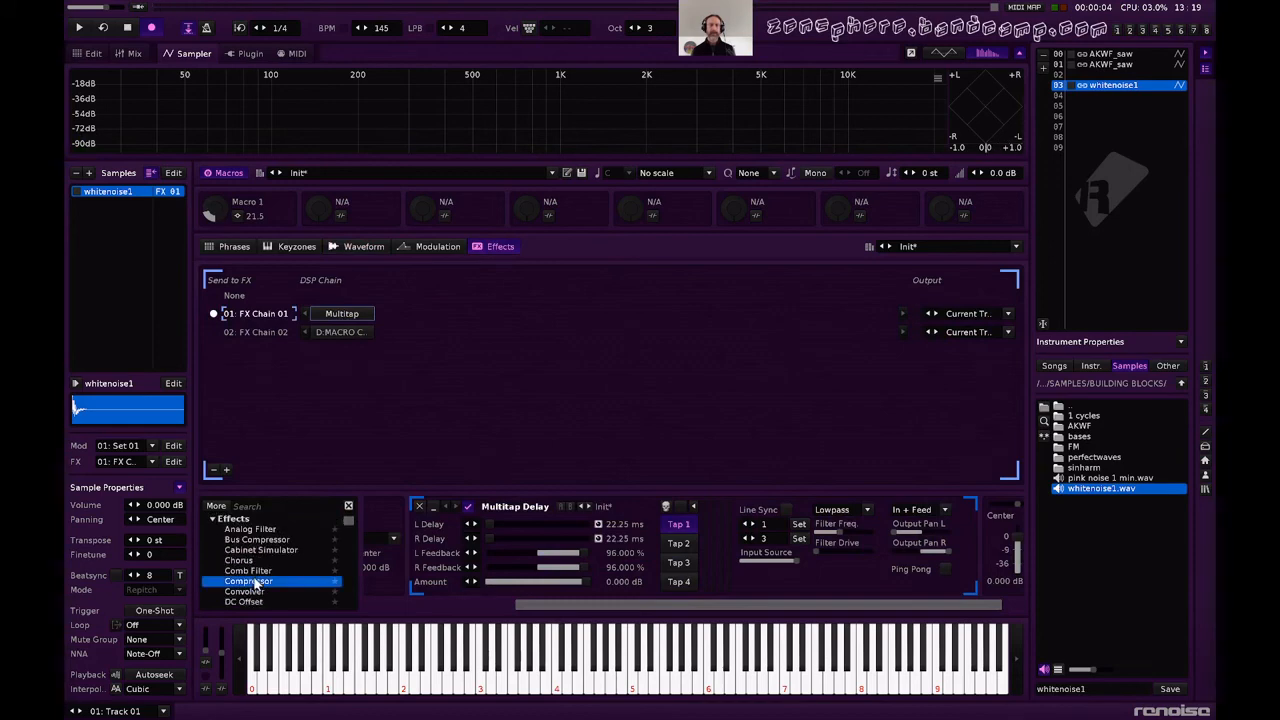
double_click(250, 581)
left_click_drag(763, 581, 764, 581)
left_click_drag(731, 539, 787, 524)
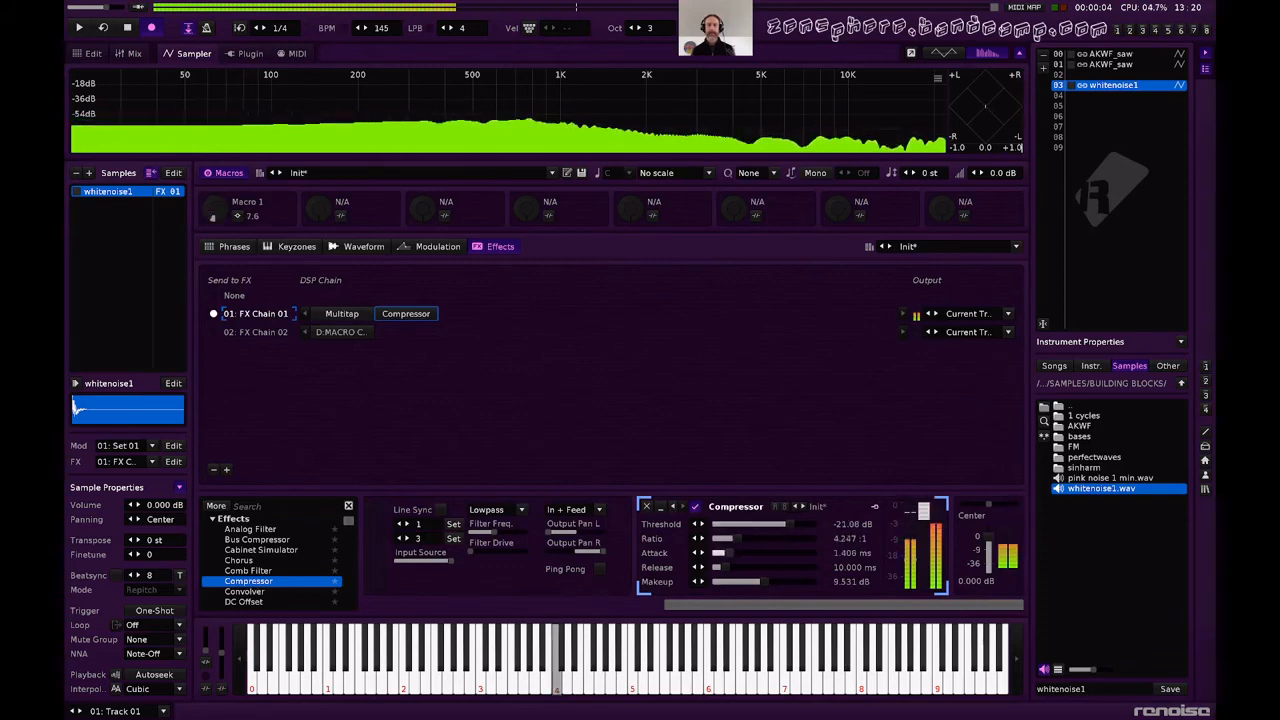
Set the Compressor's attack to 0.161 ms, release to 33.782 ms and makeup to 11.59 dB.
left_click_drag(728, 553, 726, 553)
mouse_move(724, 567)
left_mouse_down()
mouse_move(748, 567)
mouse_move(718, 557)
left_mouse_up()
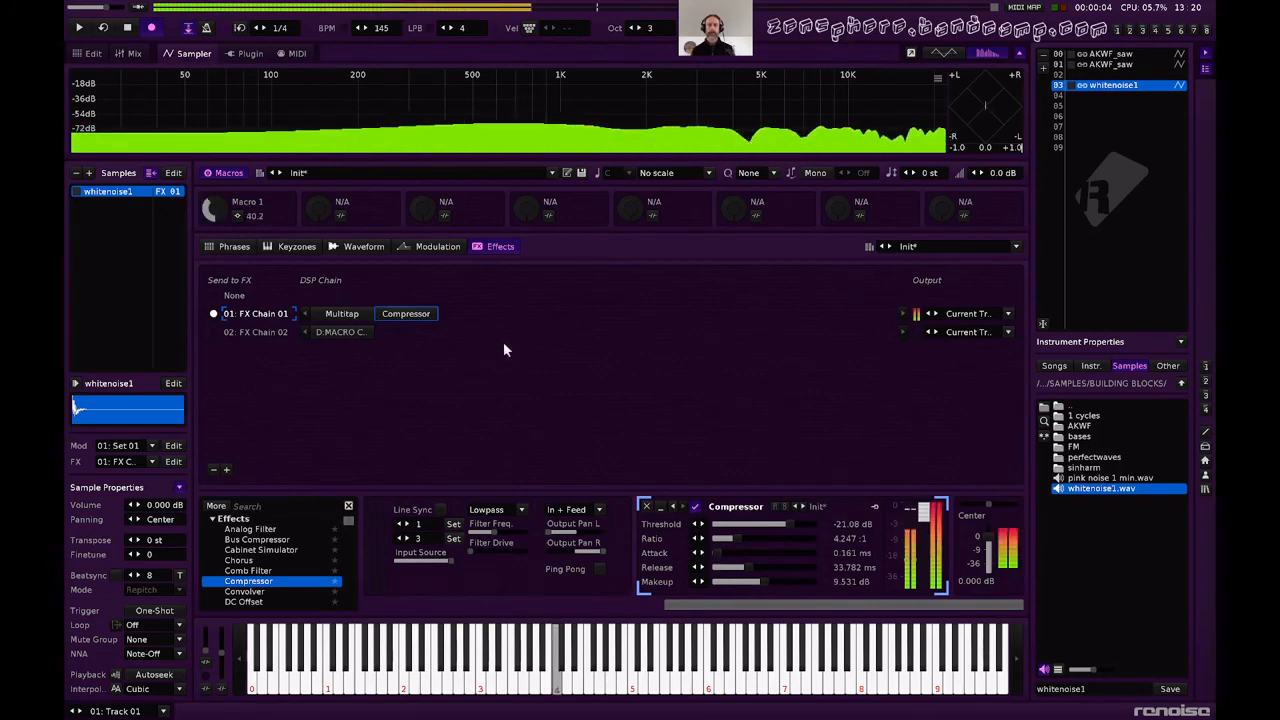
mouse_move(787, 580)
left_mouse_down()
mouse_move(800, 580)
mouse_move(773, 585)
left_mouse_up()
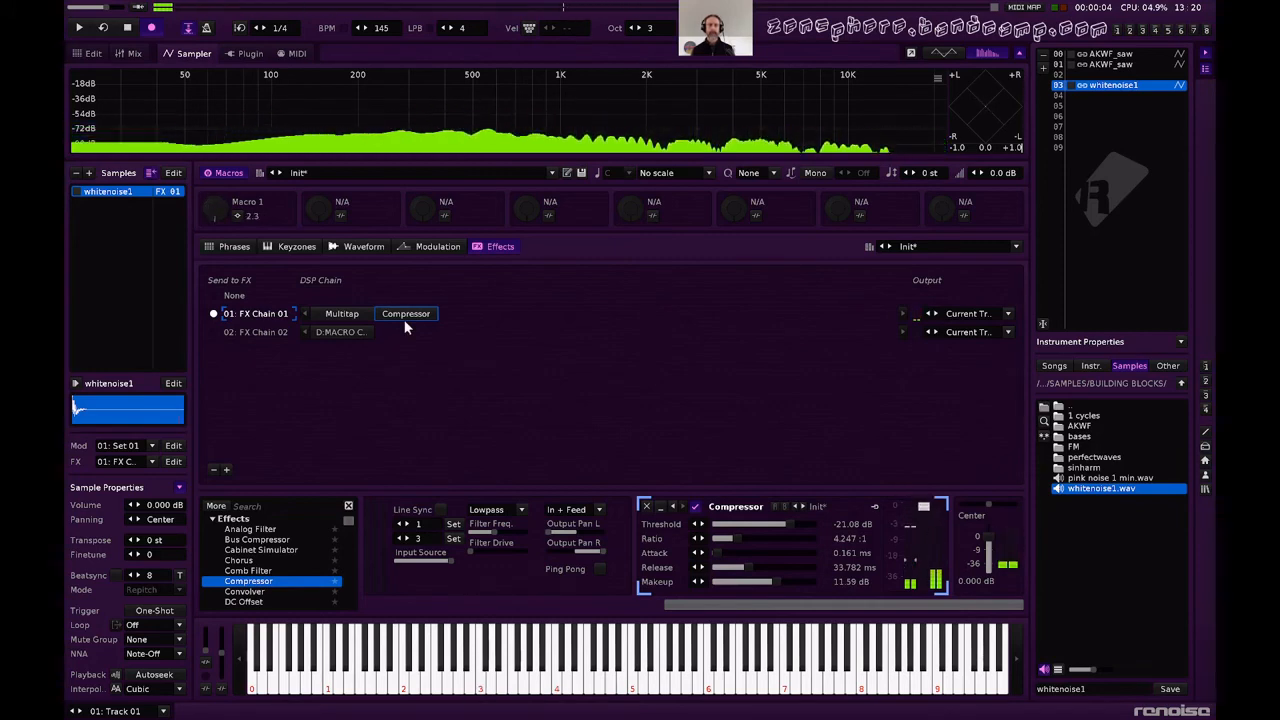
Map Macro 2 to the Multitap Delay's left and right feedback for Tap 1.
left_click(323, 312)
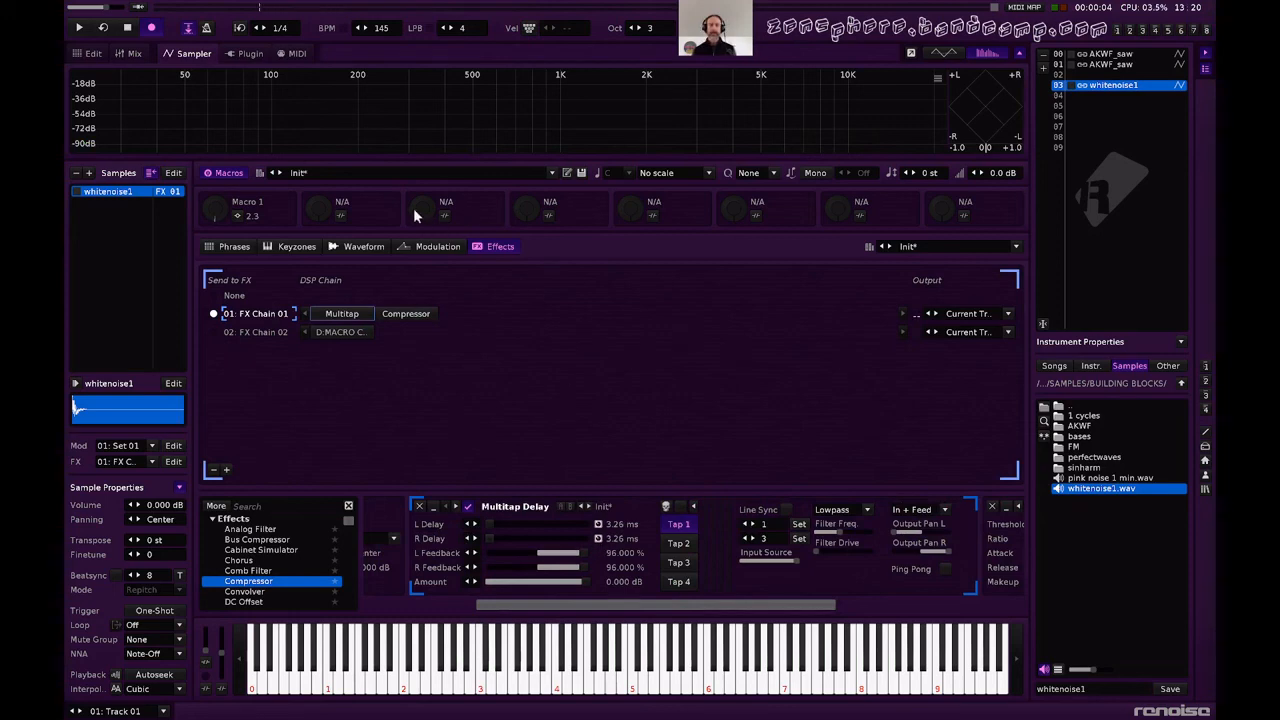
left_click(341, 218)
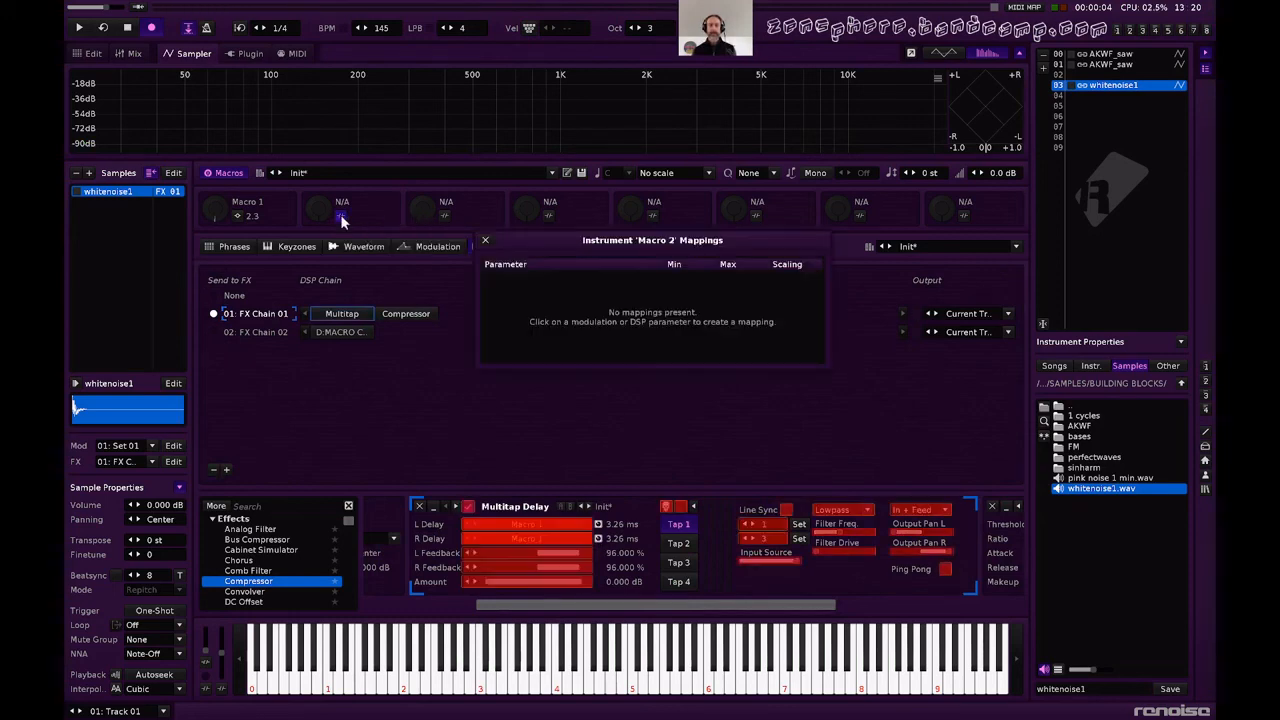
left_click(559, 548)
left_click(563, 565)
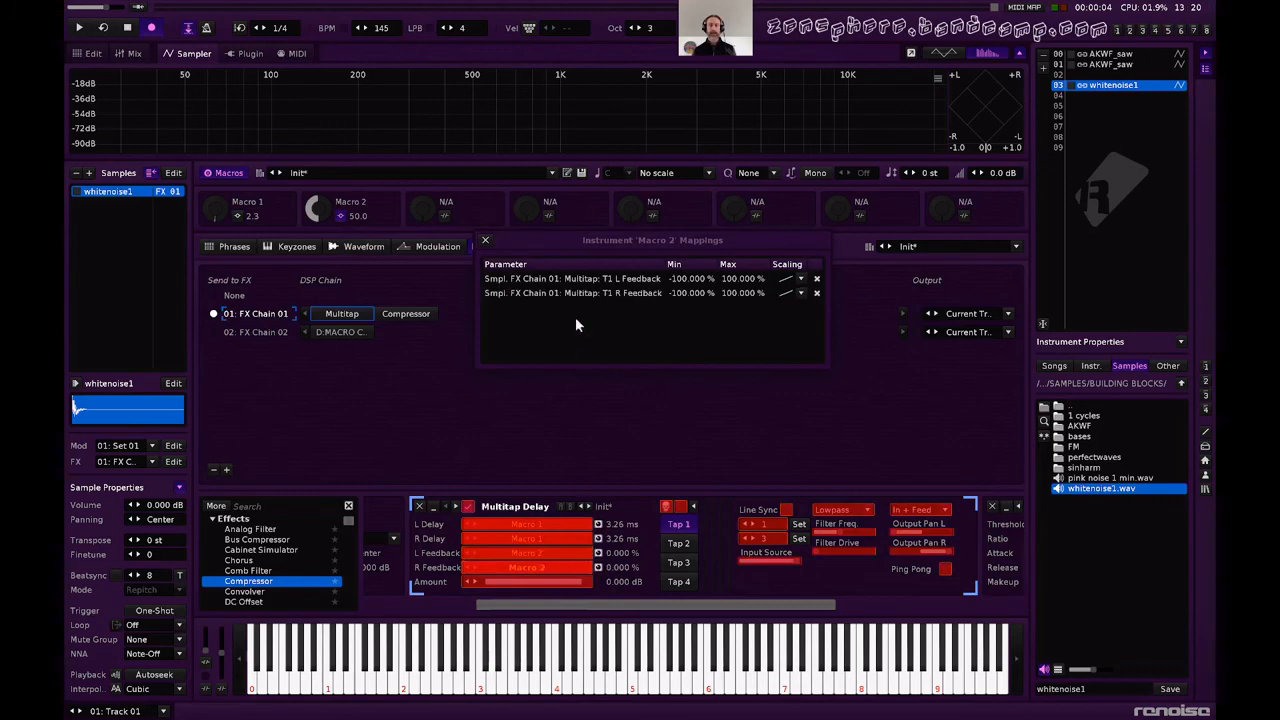
Limit both Macro 2 feedback mappings to a minimum of 90% and a maximum of 99%, and close the mappings.
left_click(706, 280)
double_click(694, 280)
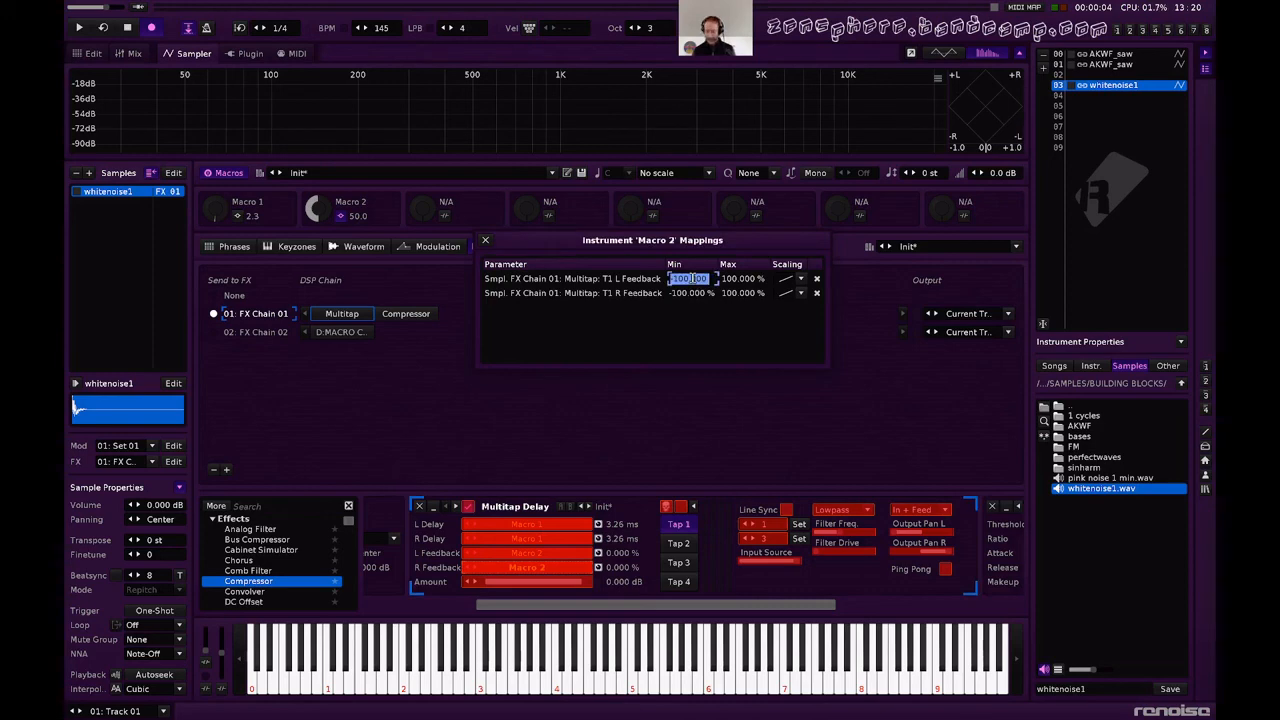
double_click(688, 293)
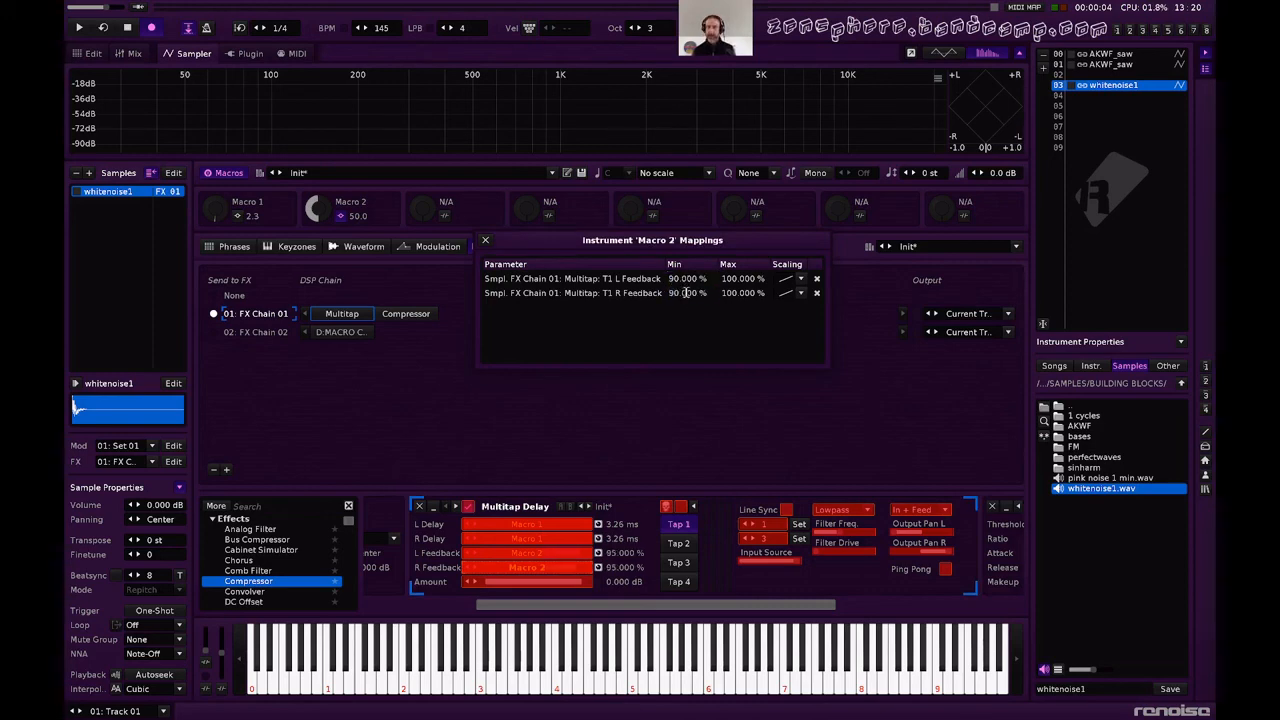
double_click(730, 279)
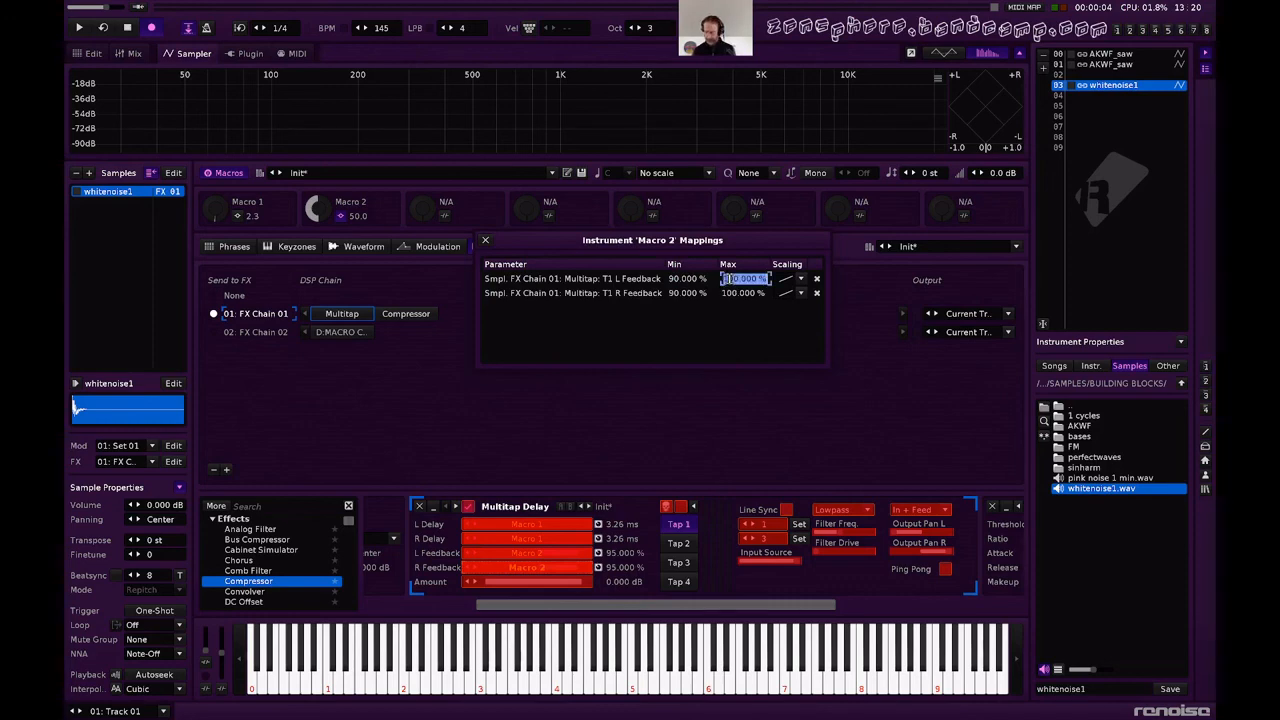
double_click(729, 292)
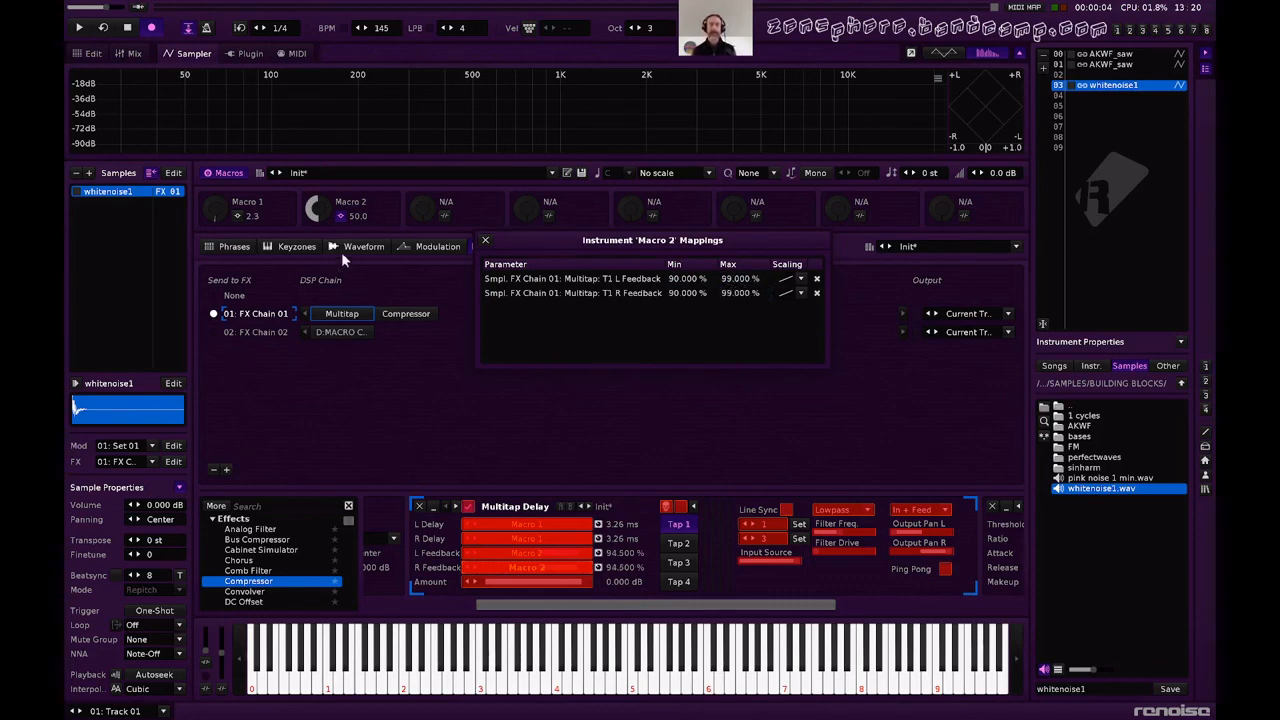
left_click(484, 245)
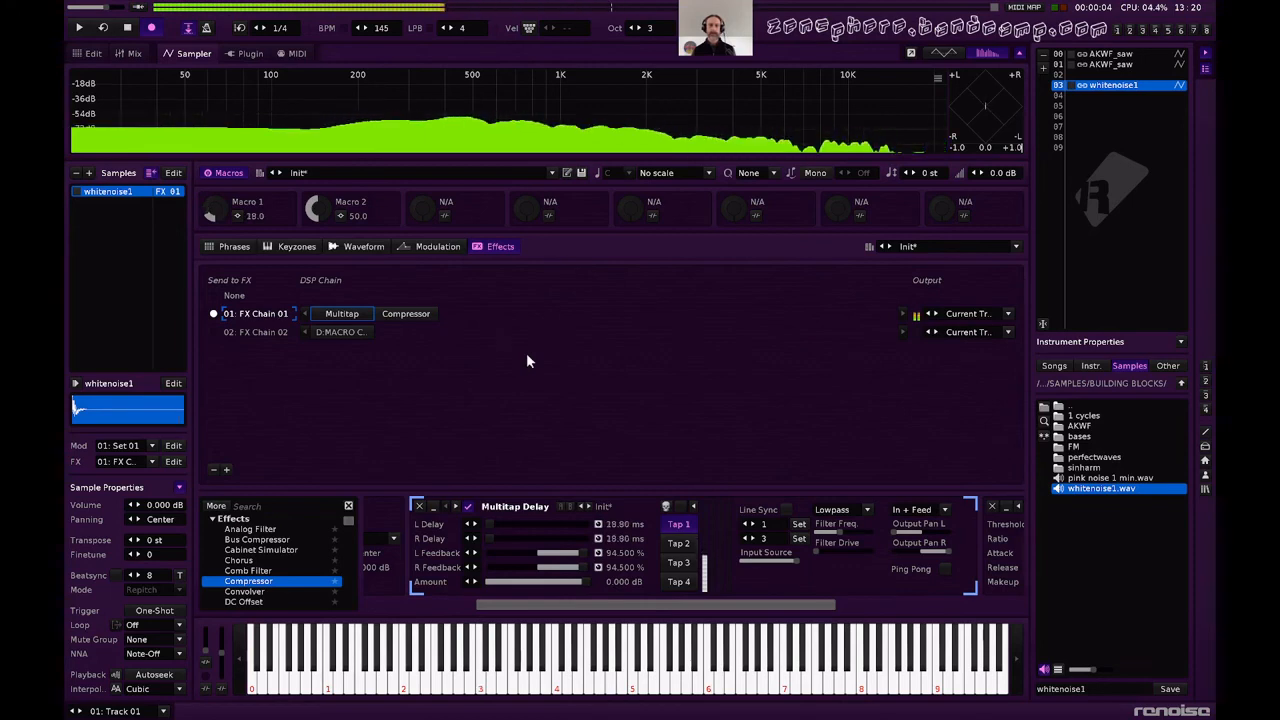
Set the amplitude of the Macro 2 LFO in FX Chain 02 to 100% and audition it with repeated notes.
left_click(339, 332)
scroll(520, 550, "right", 5)
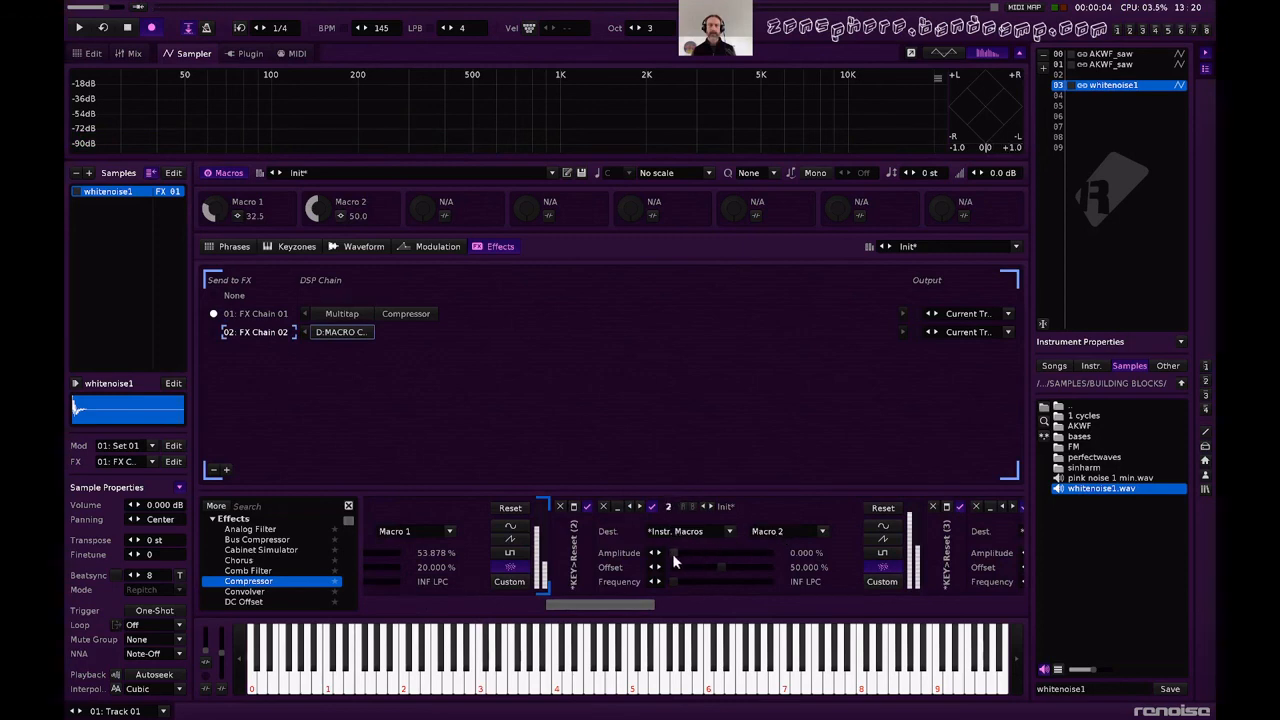
left_click_drag(674, 554, 775, 554)
key("z")
key("z")
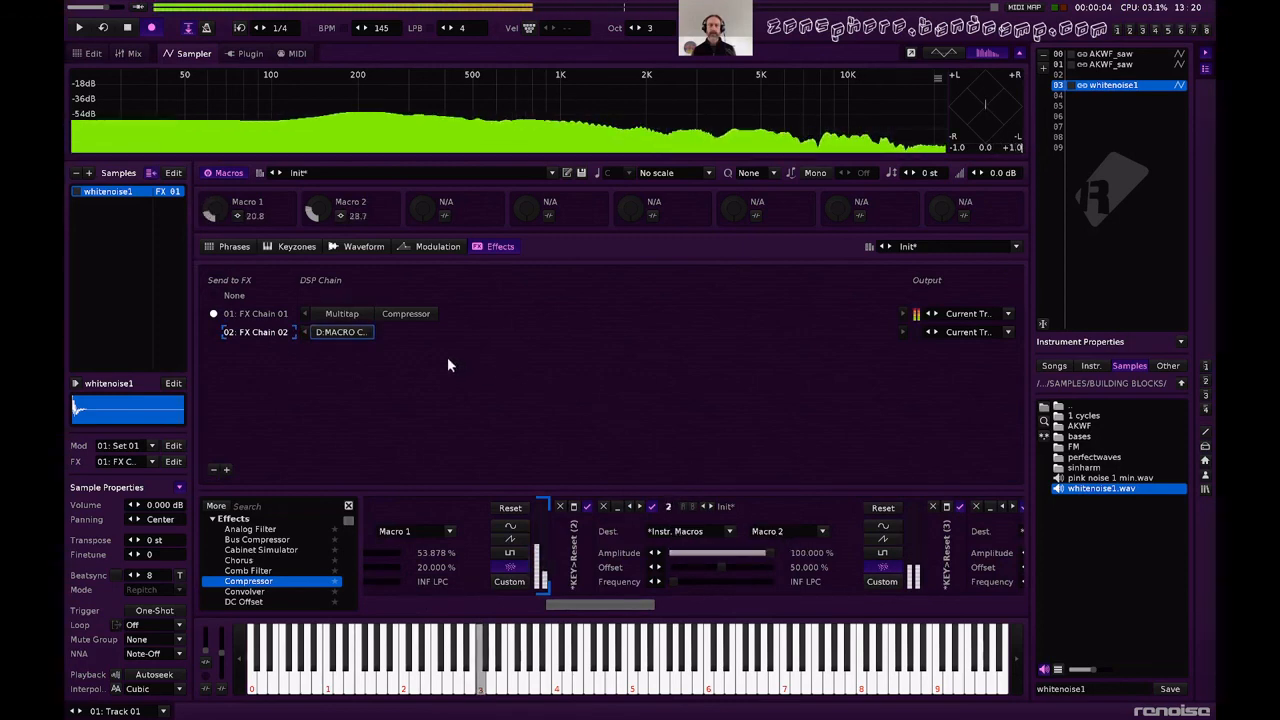
key("z")
key("z")
key("z")
key("z")
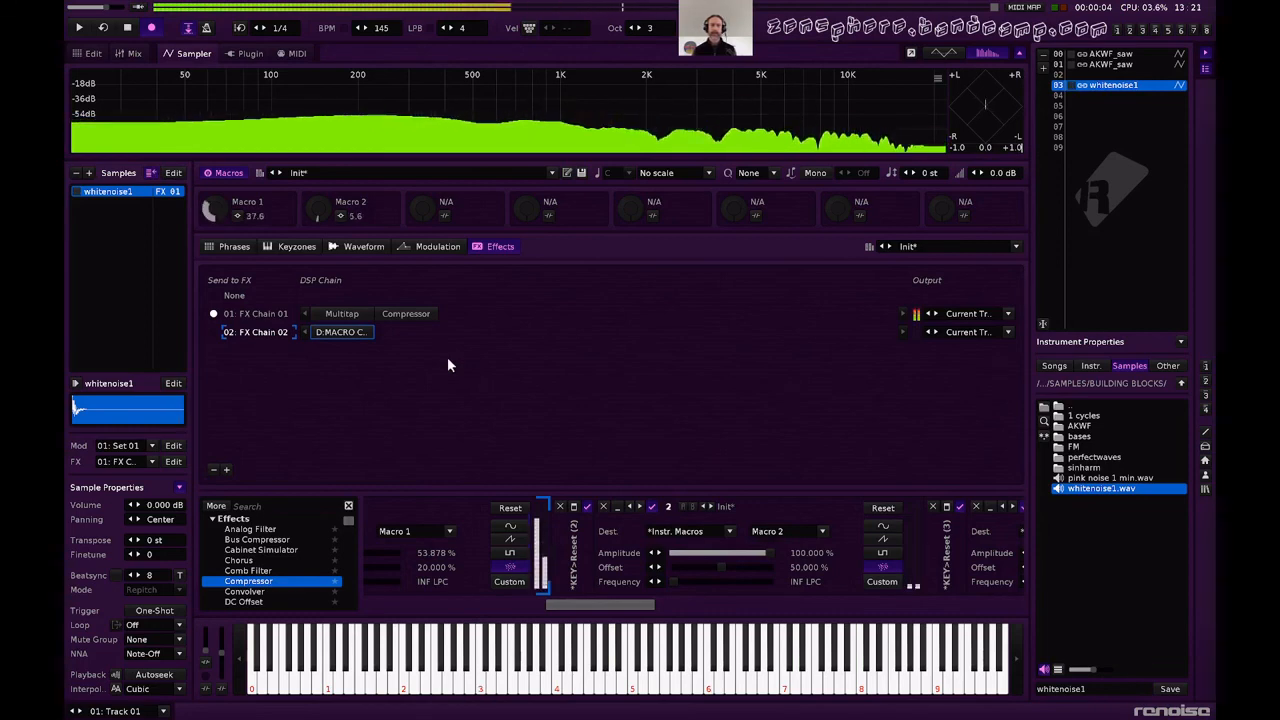
key("z")
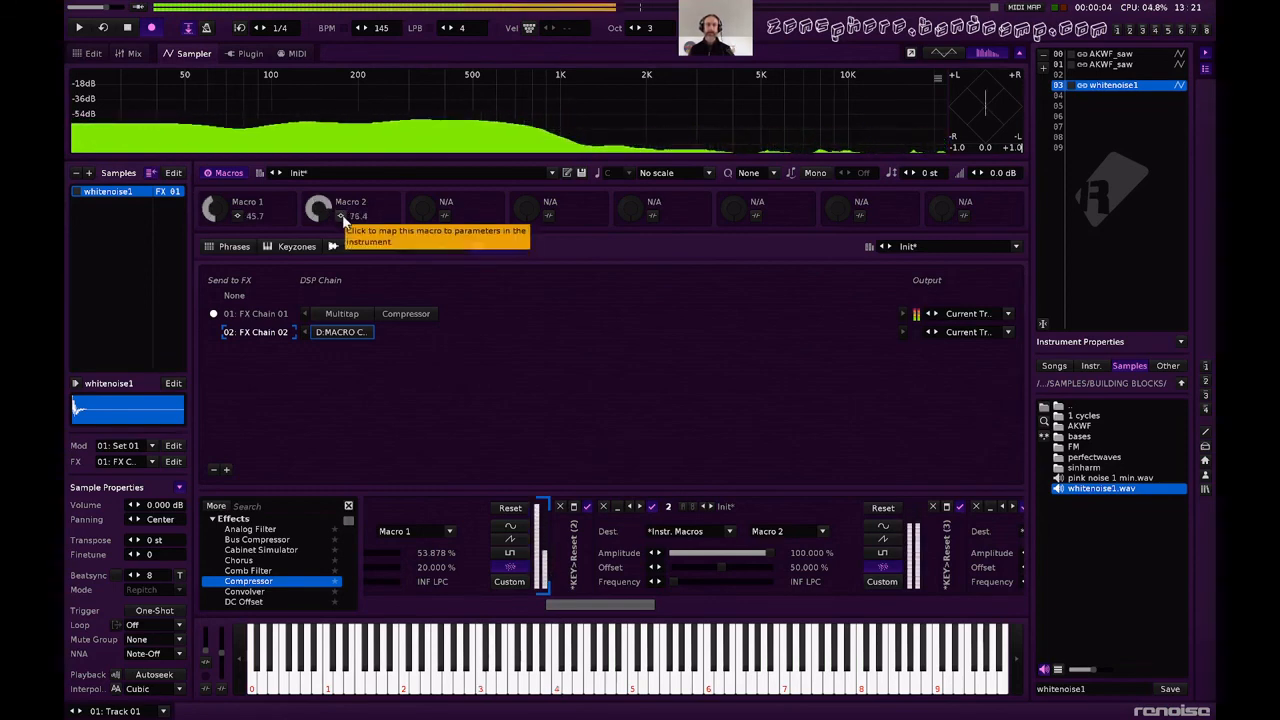
key("z")
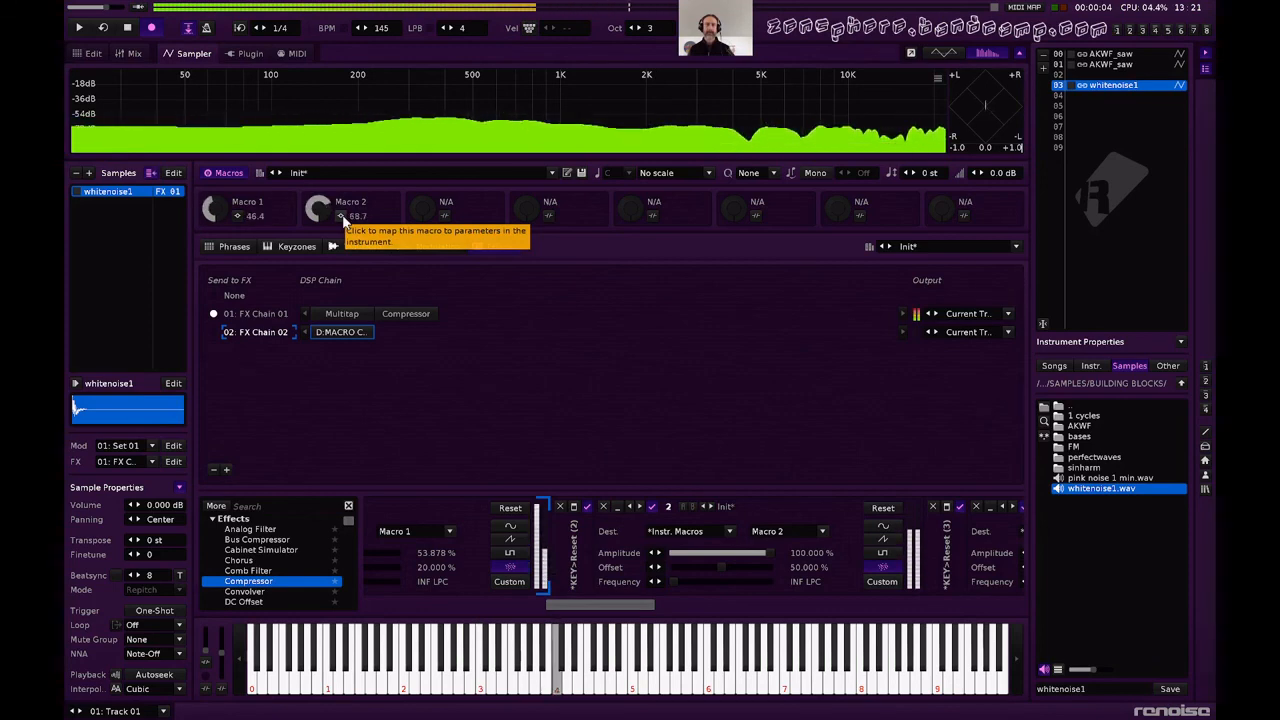
Lower the Macro 2 mapping minimums to 79% for left feedback and 76% for right feedback.
left_click(341, 216)
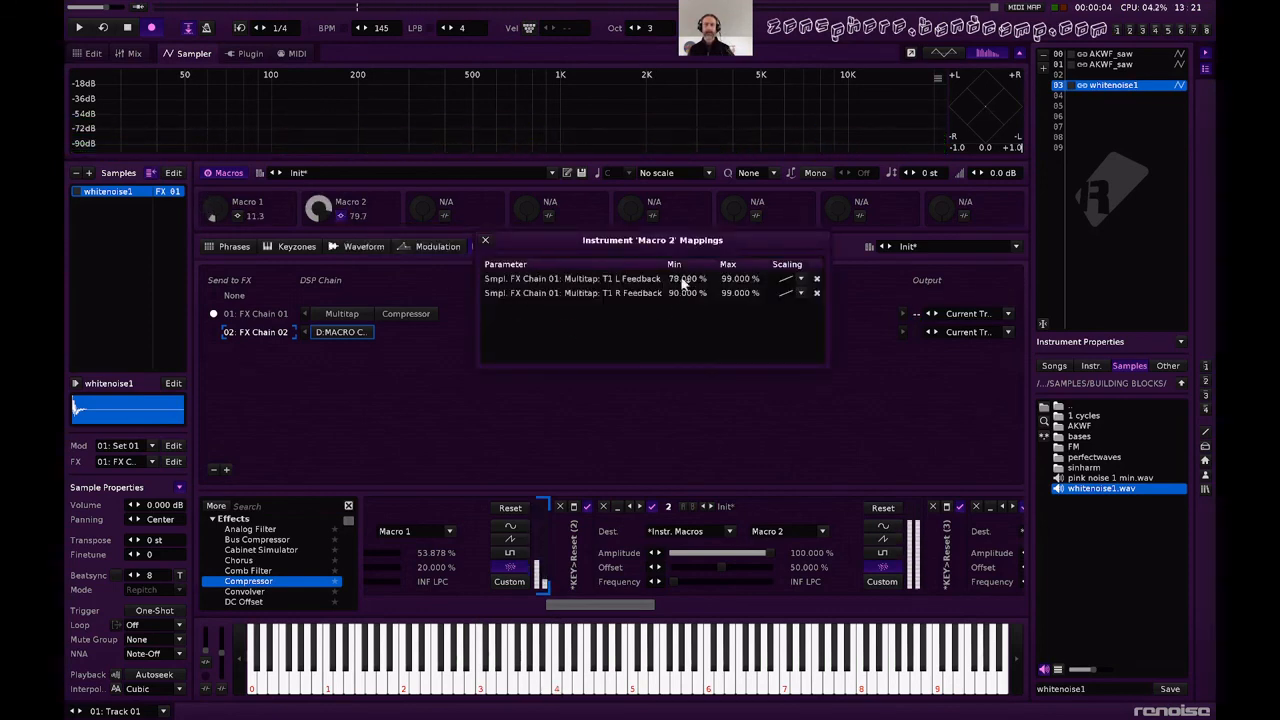
mouse_move(683, 294)
left_mouse_down()
mouse_move(683, 307)
mouse_move(685, 278)
left_mouse_up()
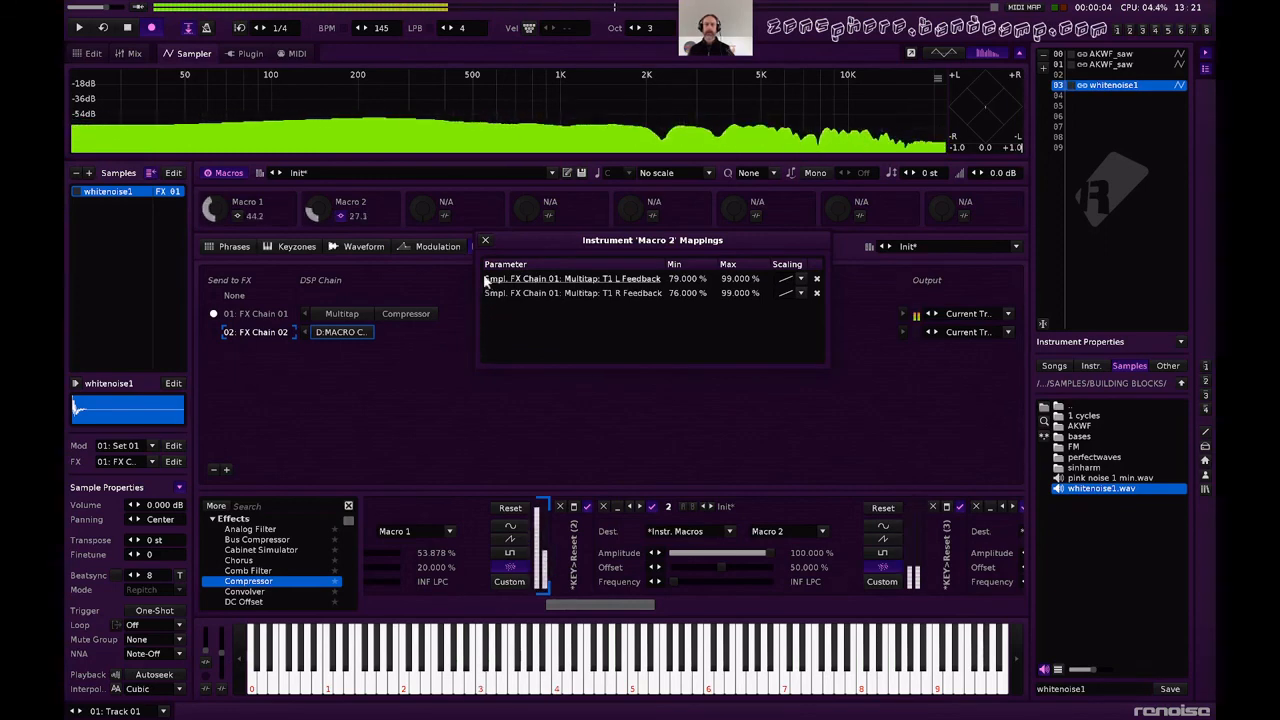
left_click(486, 242)
Add a Delay after the Compressor on FX Chain 01.
left_click(404, 312)
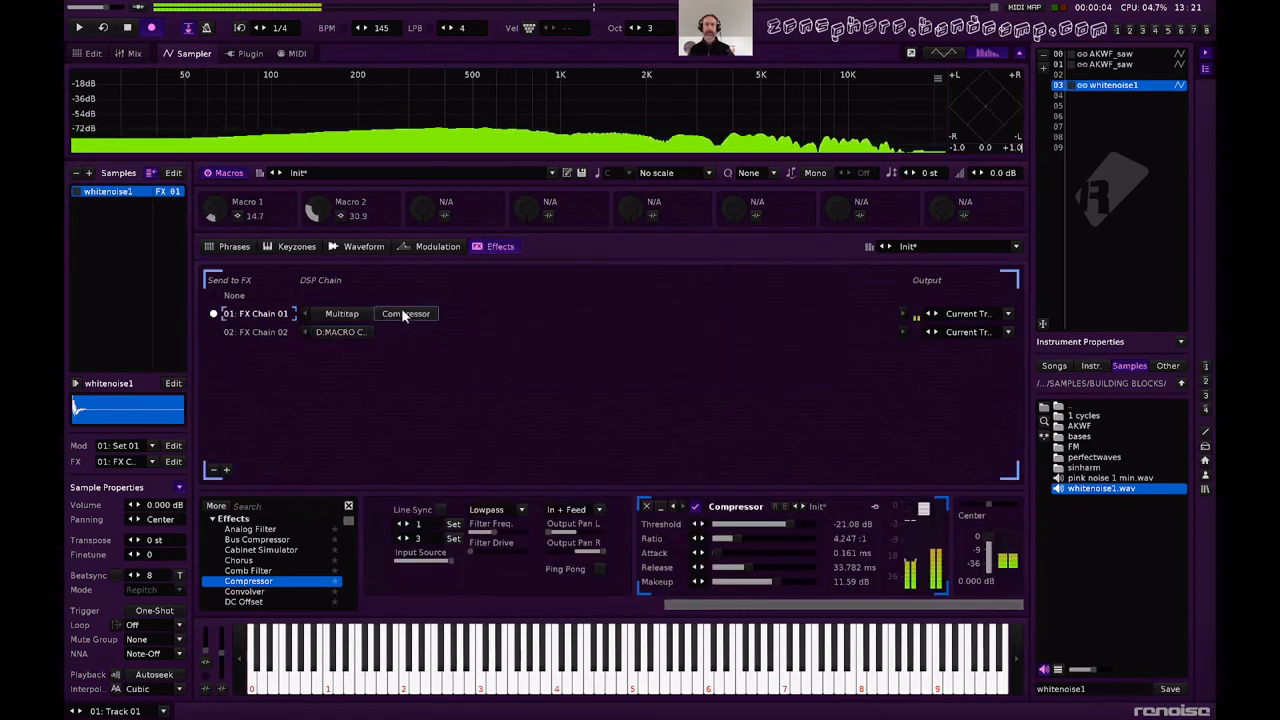
scroll(254, 580, "down", 3)
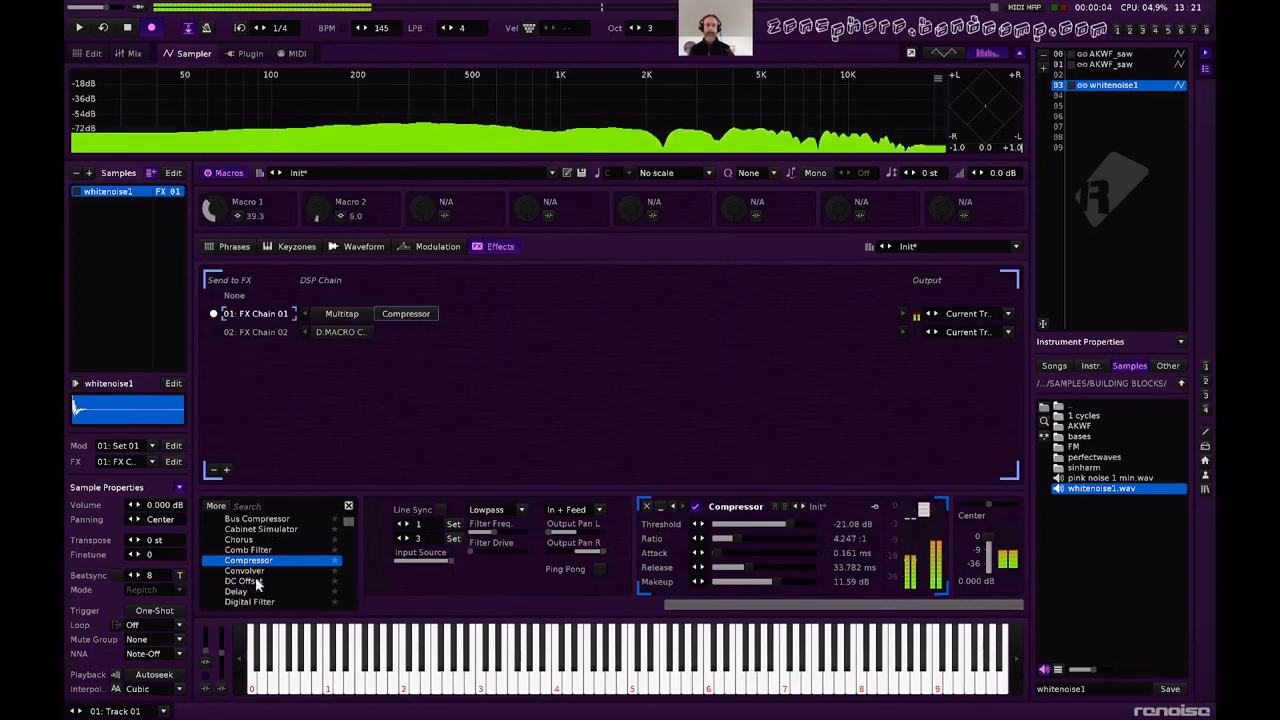
scroll(254, 576, "down", 1)
double_click(236, 550)
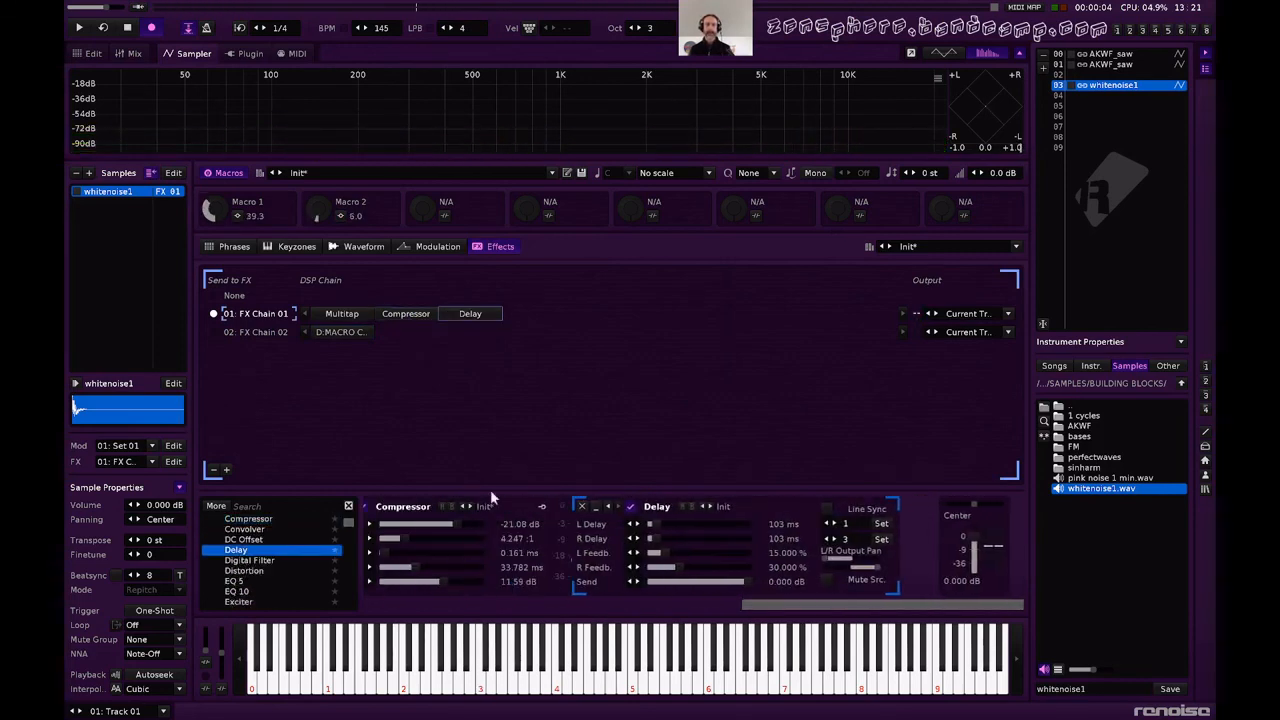